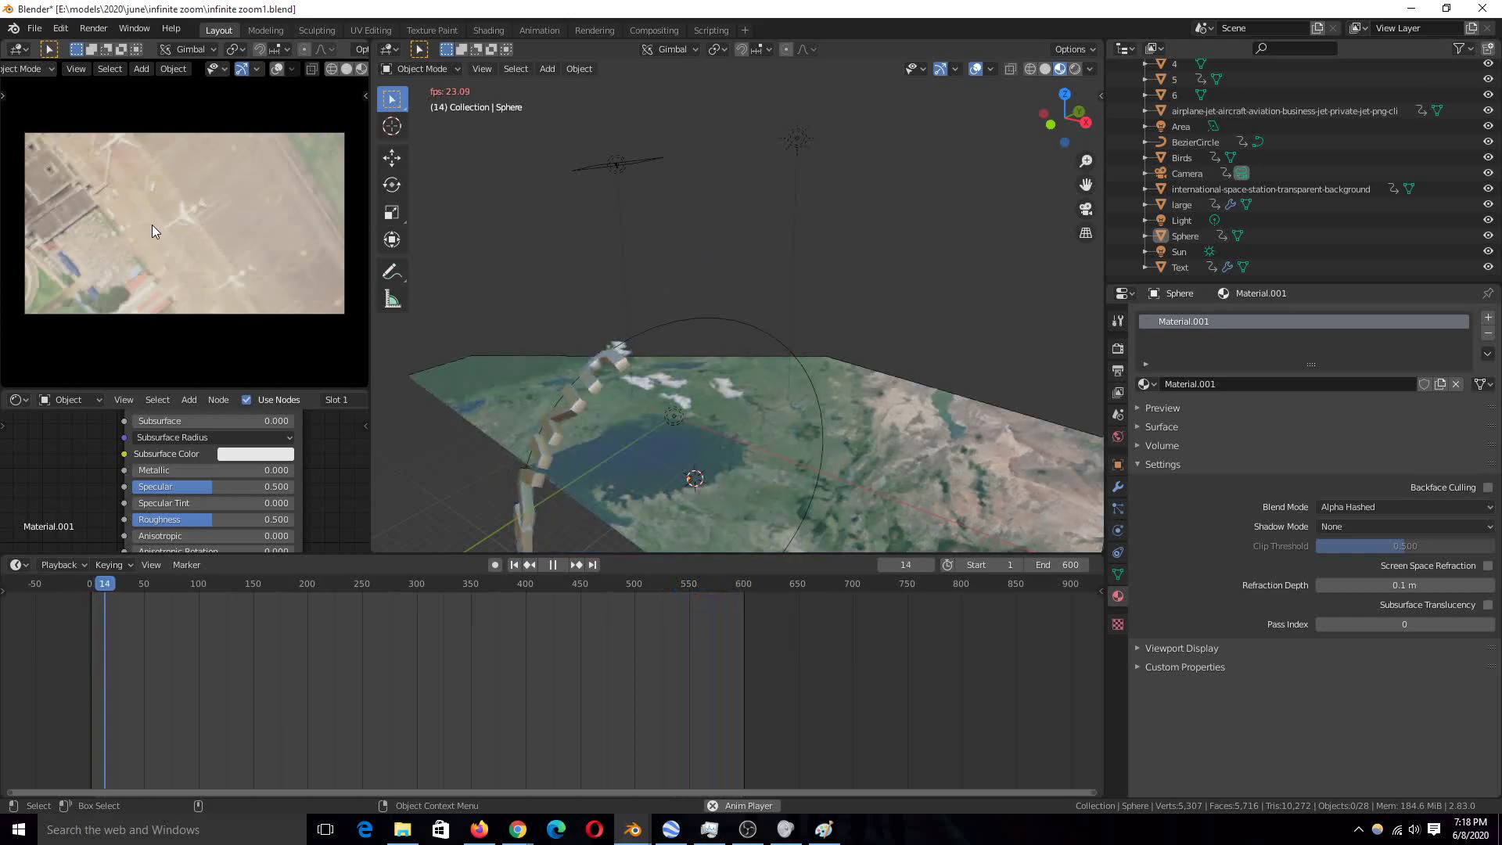
Stop playback, save infinite zoom1.blend, and replay the animation from the start
{"action": "key", "text": "space"}
{"action": "key", "text": "ctrl+s"}
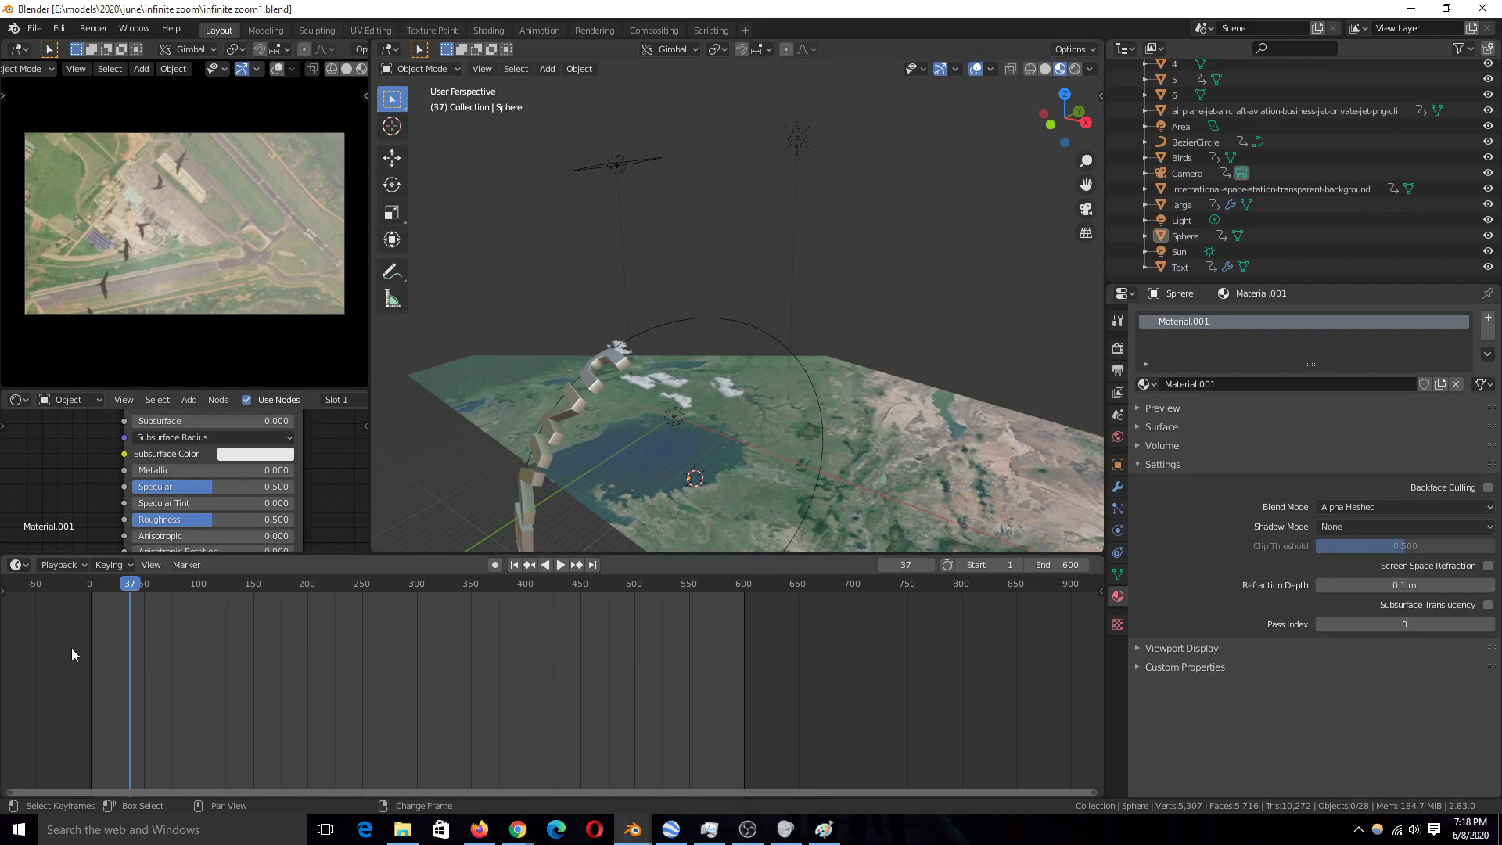
{"action": "key", "text": "shift+Left"}
{"action": "key", "text": "space"}
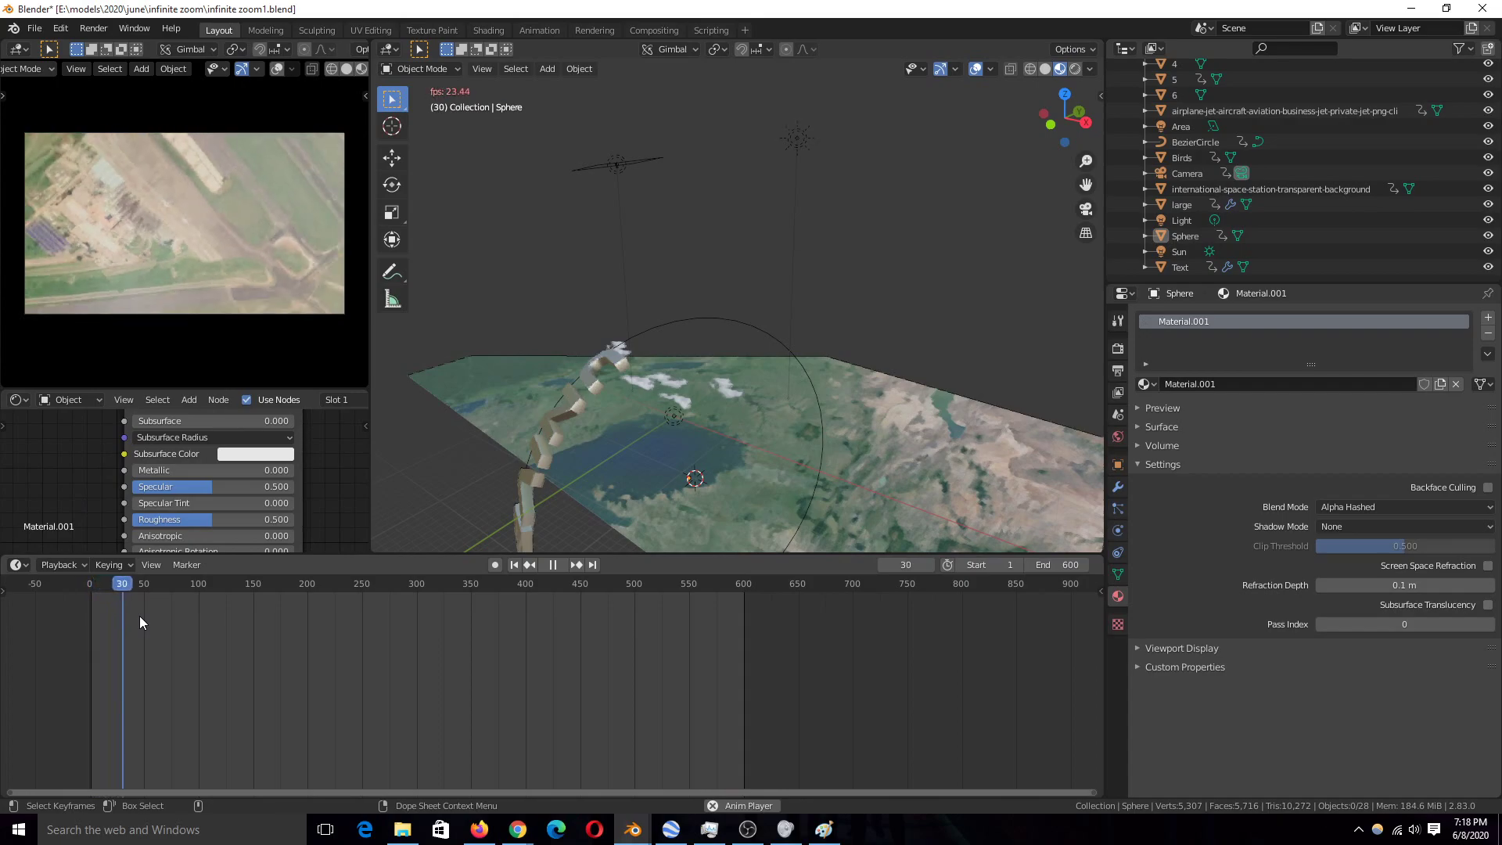
Stop playback at frame 54, save again, and zoom in around the Earth globe
{"action": "key", "text": "space"}
{"action": "key", "text": "ctrl+s"}
{"action": "scroll", "coordinate": [531, 433], "scroll_direction": "up", "scroll_amount": 4}
{"action": "middle_click_drag", "start_coordinate": [530, 433], "coordinate": [679, 325]}
{"action": "scroll", "coordinate": [294, 267], "scroll_direction": "up", "scroll_amount": 5}
Select the cloud plane, save, and orbit the view to inspect the clouds and terrain
{"action": "left_click", "coordinate": [294, 268]}
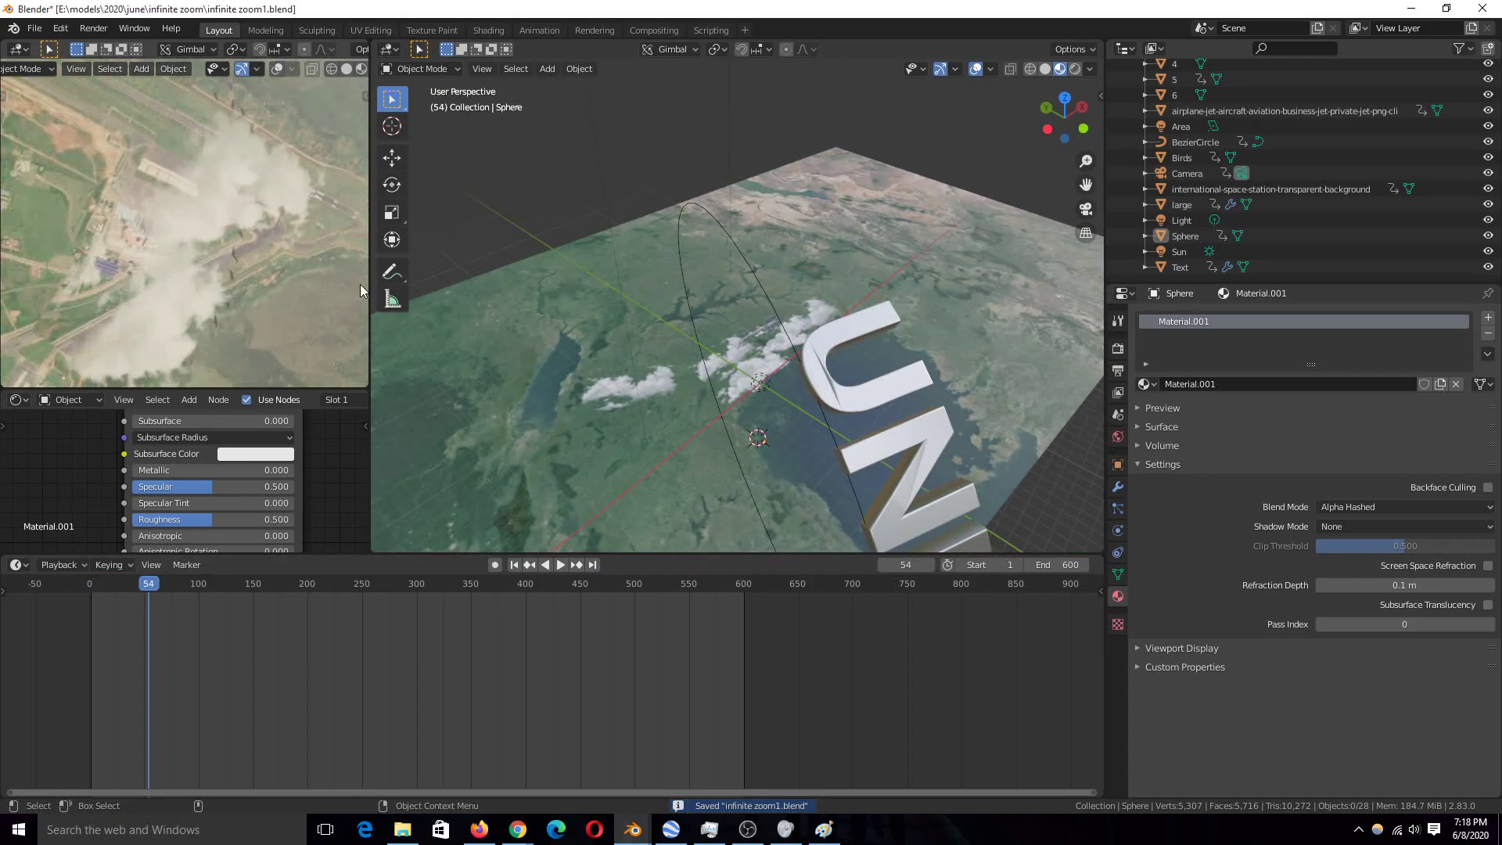
{"action": "scroll", "coordinate": [636, 410], "scroll_direction": "up", "scroll_amount": 3}
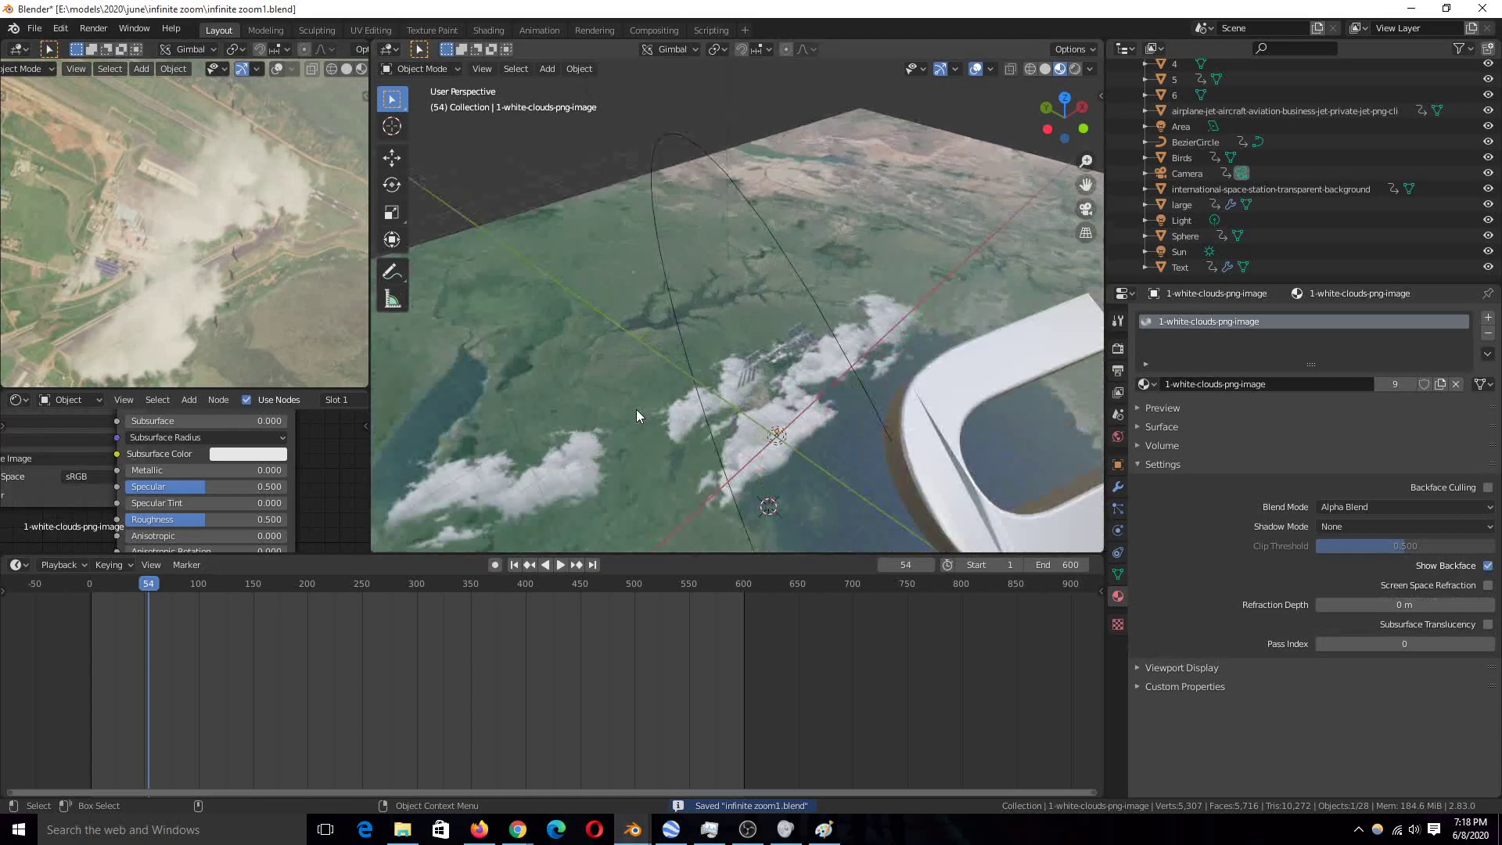
{"action": "key", "text": "ctrl+s"}
{"action": "middle_click_drag", "start_coordinate": [636, 410], "coordinate": [729, 453]}
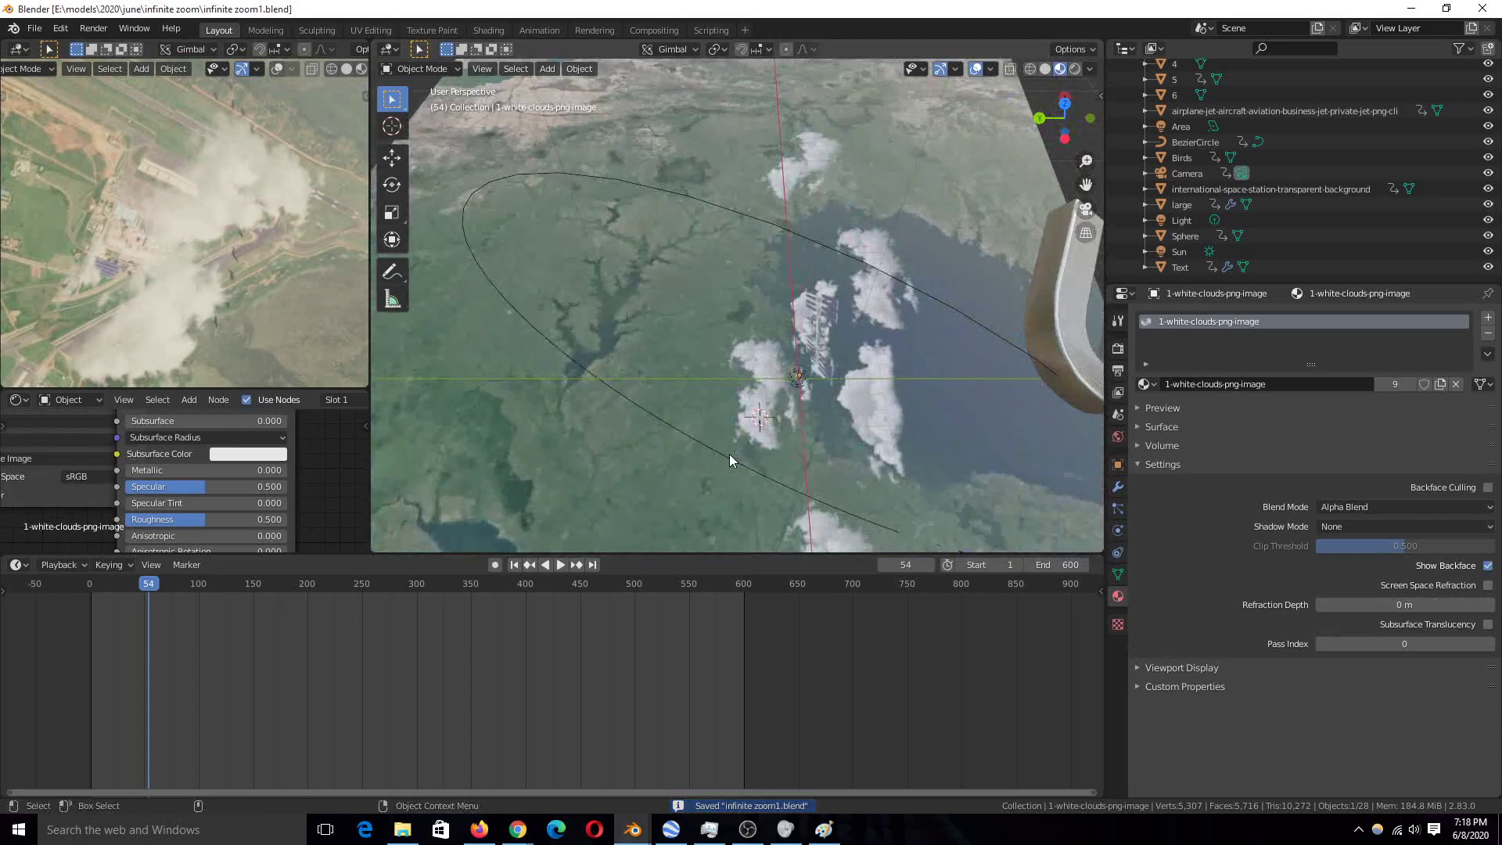
{"action": "left_click", "coordinate": [669, 828]}
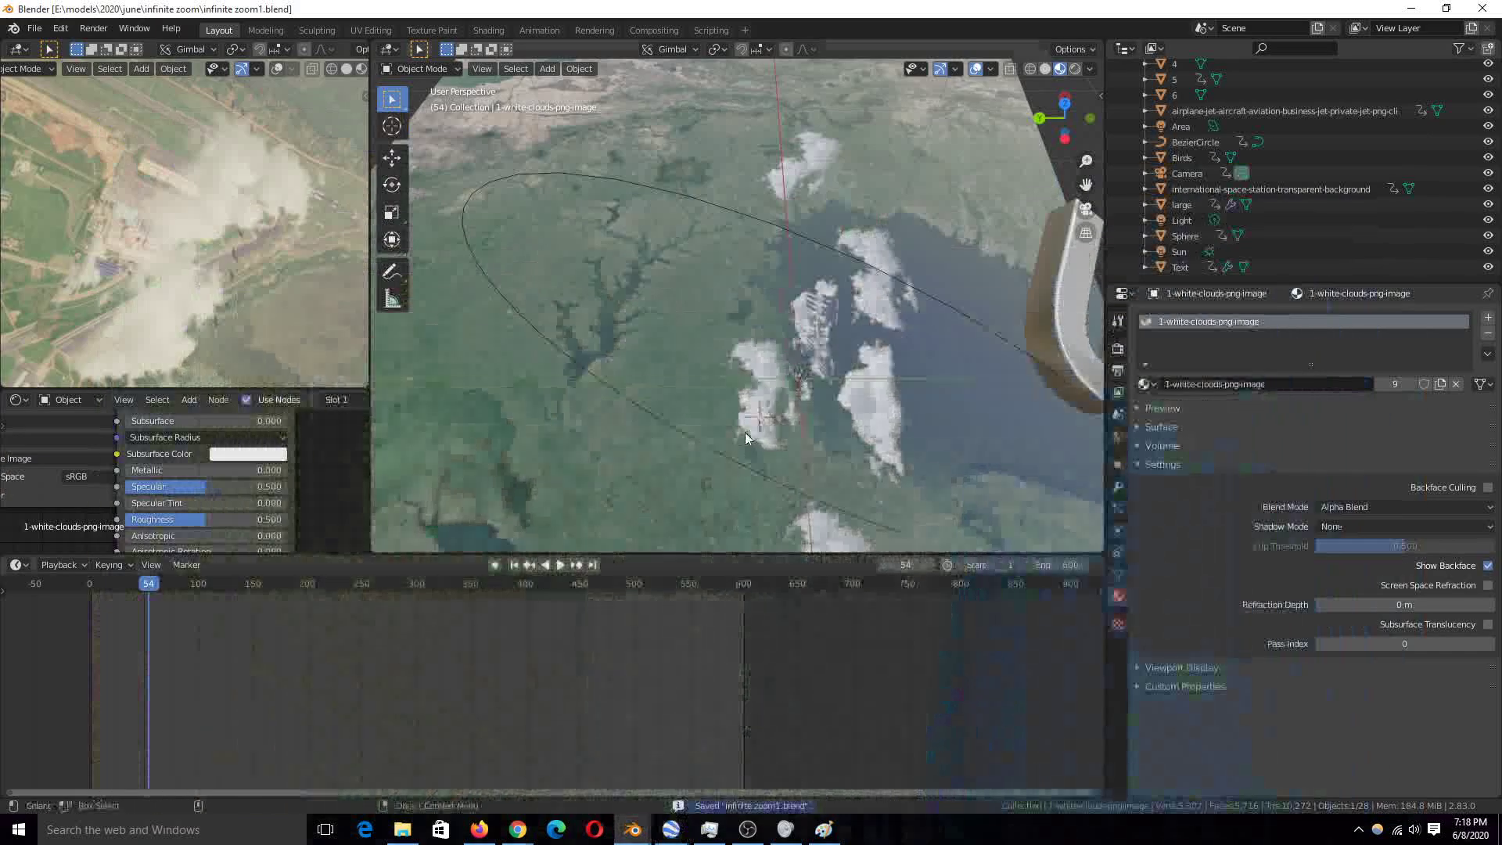
{"action": "scroll", "coordinate": [755, 430], "scroll_direction": "up", "scroll_amount": 3}
{"action": "middle_click_drag", "start_coordinate": [756, 430], "coordinate": [939, 410]}
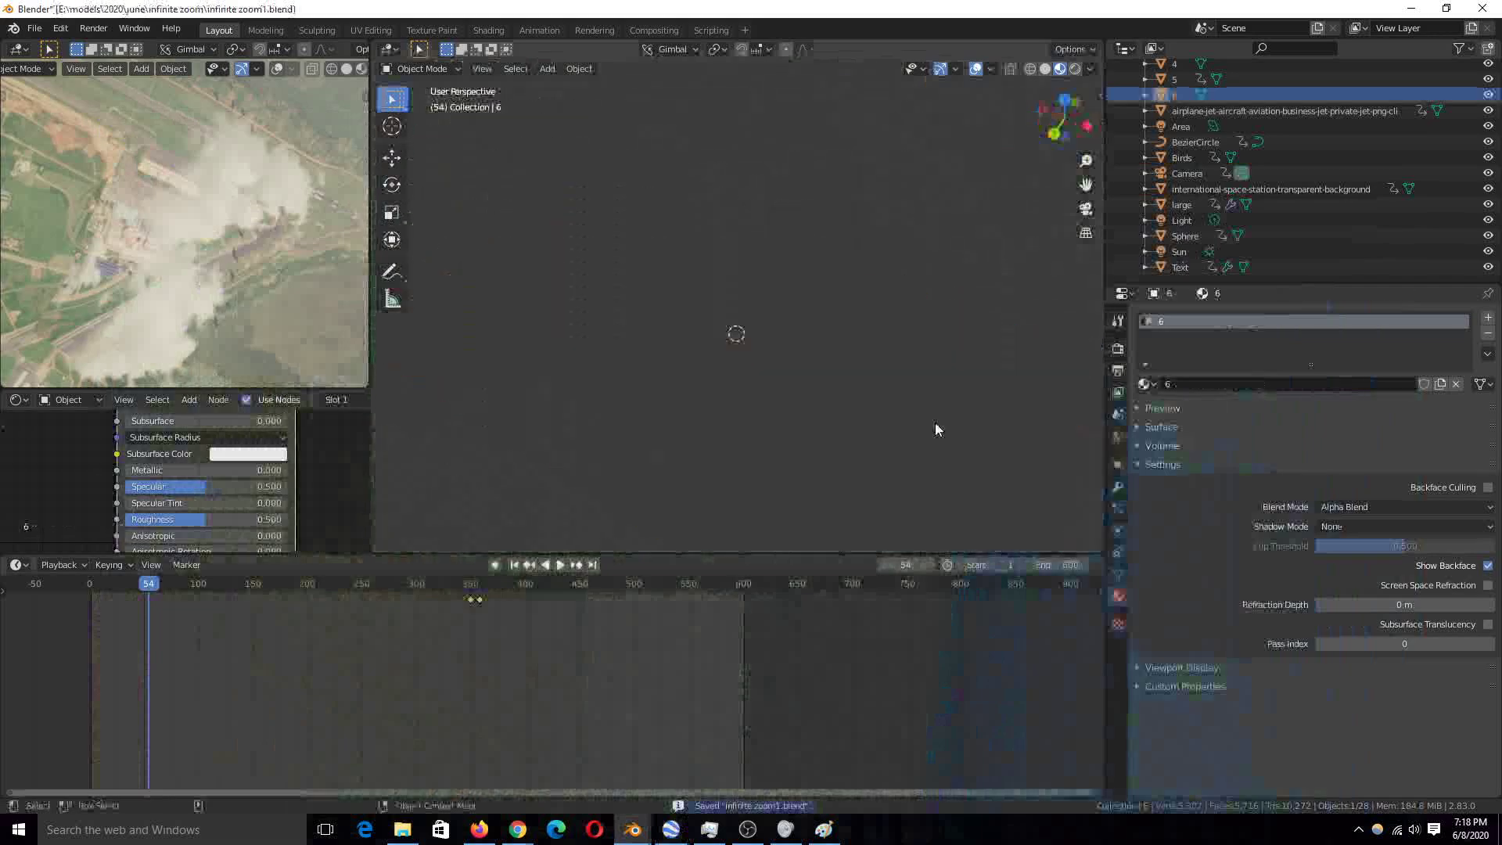
{"action": "scroll", "coordinate": [936, 423], "scroll_direction": "down", "scroll_amount": 2}
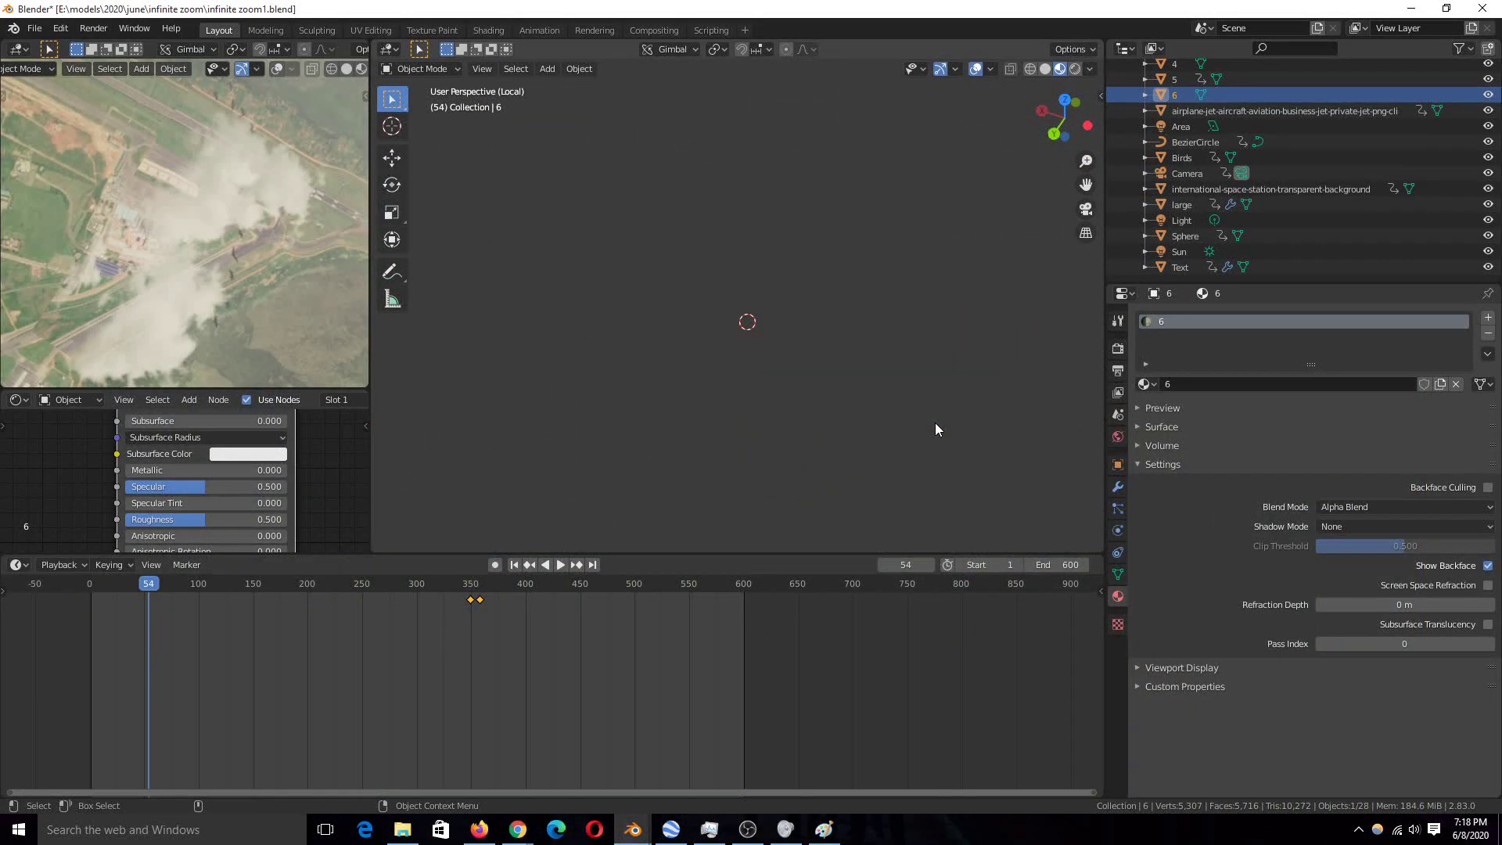
{"action": "scroll", "coordinate": [936, 424], "scroll_direction": "up", "scroll_amount": 2}
{"action": "scroll", "coordinate": [936, 423], "scroll_direction": "down", "scroll_amount": 1}
{"action": "scroll", "coordinate": [936, 429], "scroll_direction": "down", "scroll_amount": 2}
{"action": "middle_click_drag", "start_coordinate": [936, 429], "coordinate": [808, 394]}
{"action": "scroll", "coordinate": [868, 379], "scroll_direction": "up", "scroll_amount": 10}
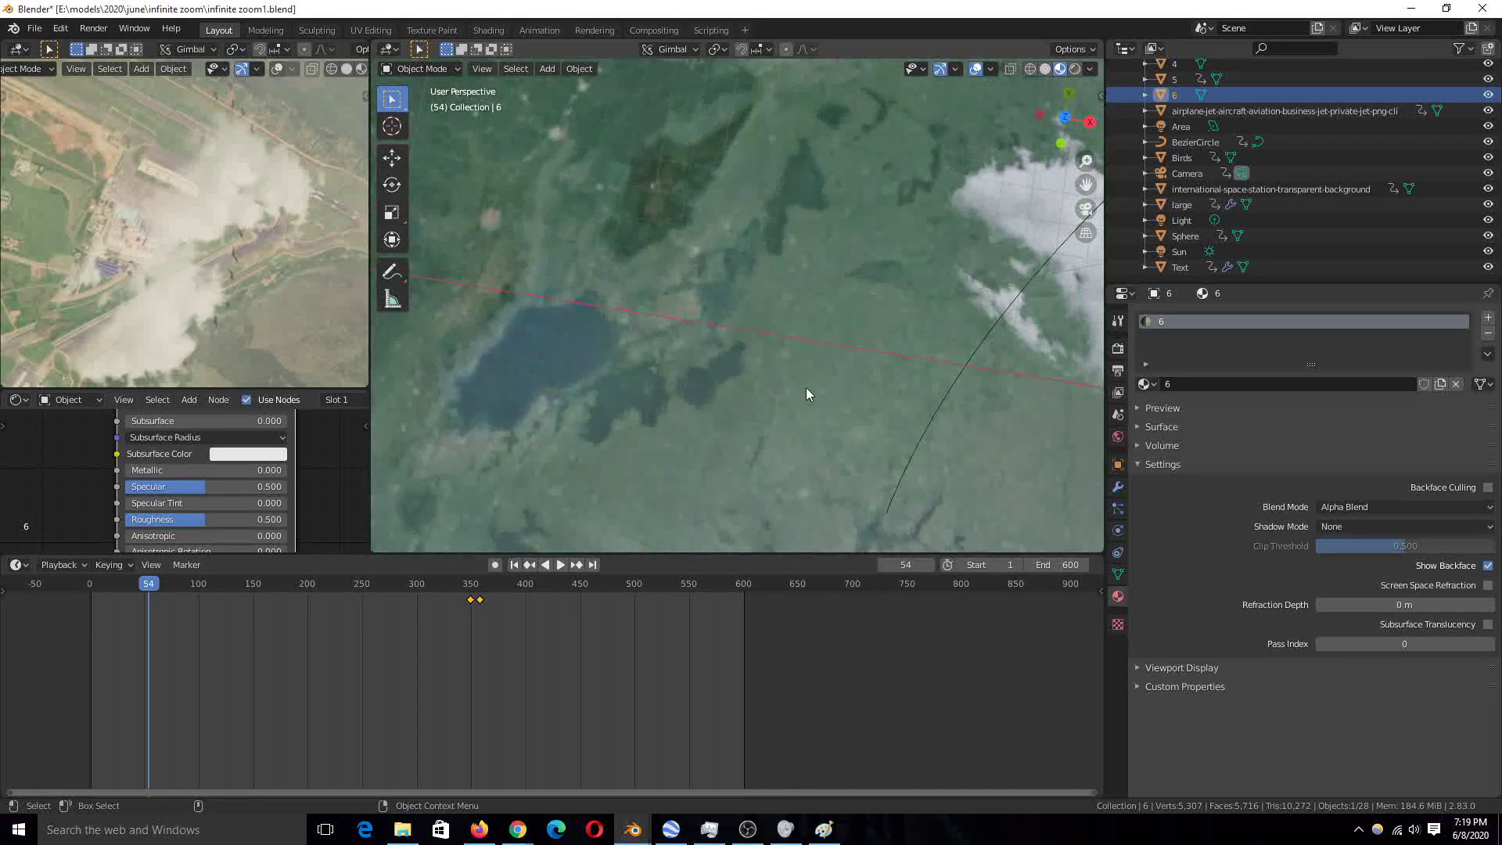
Isolate plane 6 in Local View, frame it, and orbit close over its lake terrain
{"action": "key", "text": "KP_Divide"}
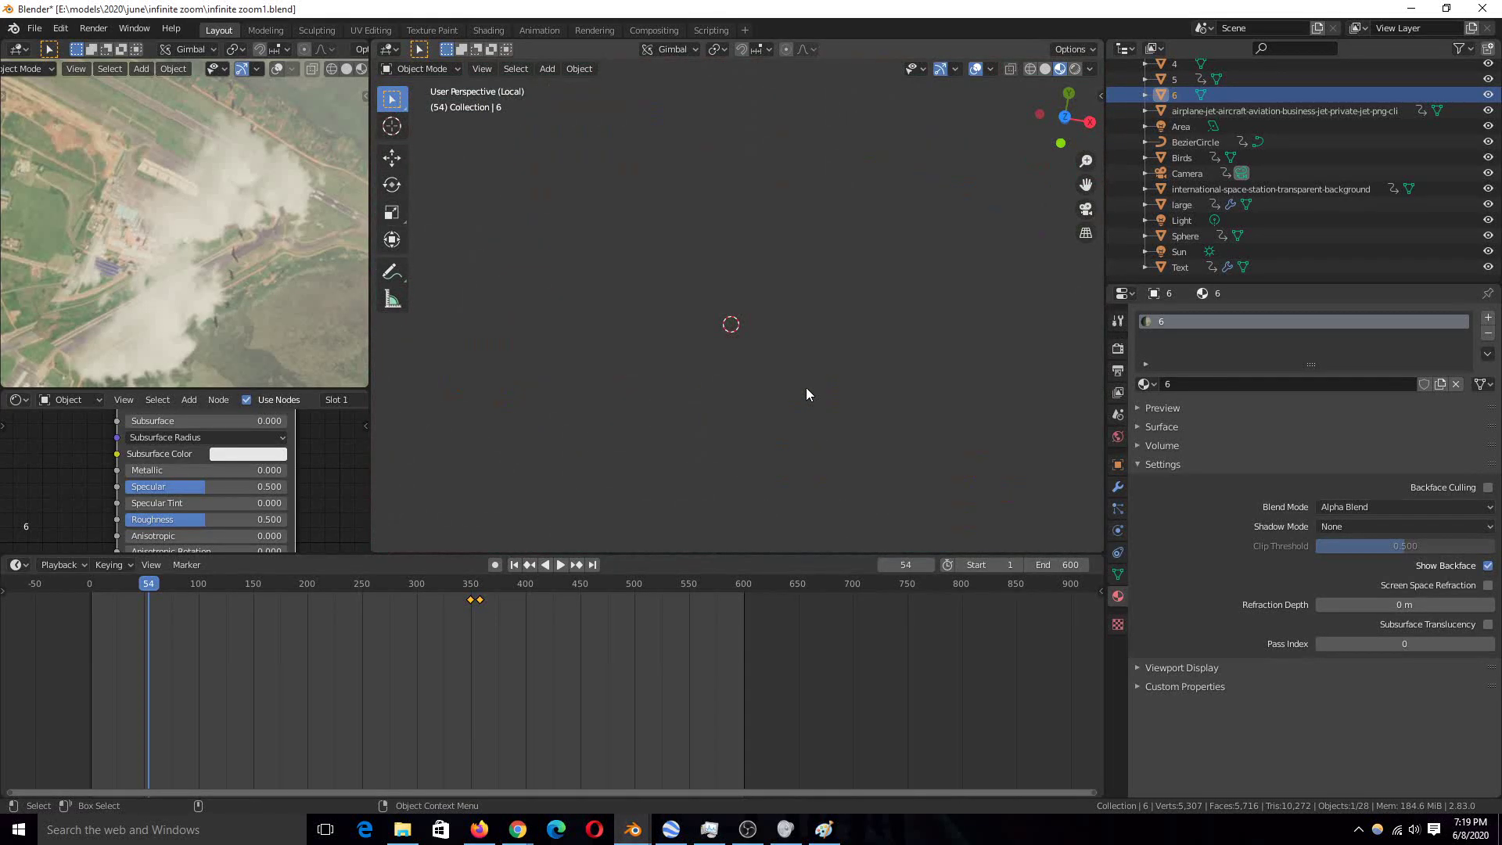
{"action": "key", "text": "KP_Decimal"}
{"action": "scroll", "coordinate": [819, 374], "scroll_direction": "up", "scroll_amount": 8}
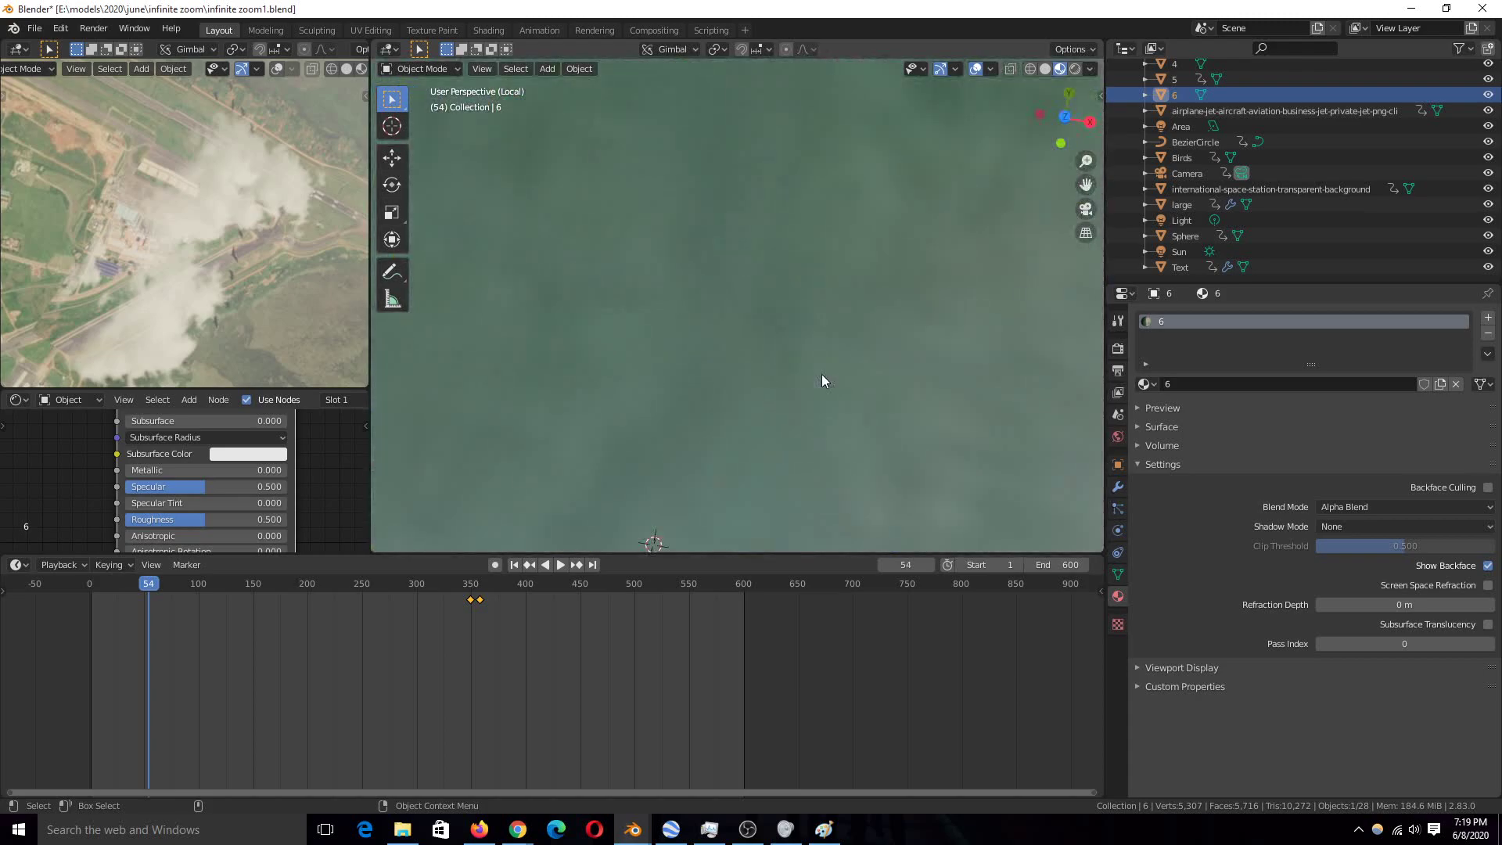
{"action": "middle_click_drag", "start_coordinate": [822, 373], "coordinate": [884, 354]}
{"action": "middle_click_drag", "start_coordinate": [739, 395], "coordinate": [703, 404]}
{"action": "scroll", "coordinate": [703, 404], "scroll_direction": "down", "scroll_amount": 10}
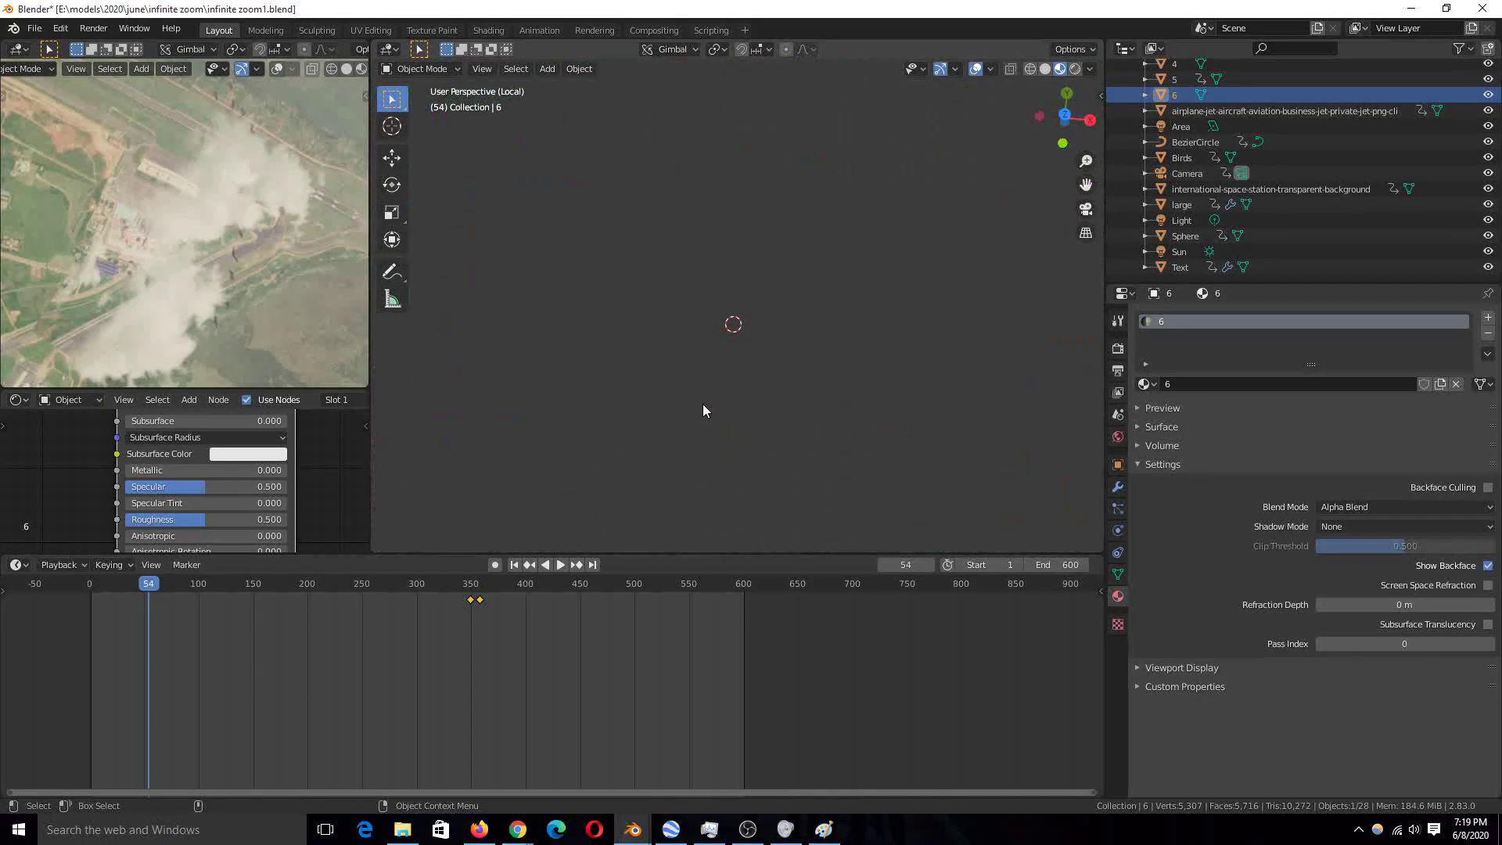
{"action": "scroll", "coordinate": [702, 403], "scroll_direction": "up", "scroll_amount": 6}
{"action": "middle_click_drag", "start_coordinate": [664, 396], "coordinate": [771, 346]}
{"action": "scroll", "coordinate": [770, 295], "scroll_direction": "up", "scroll_amount": 8}
{"action": "scroll", "coordinate": [772, 352], "scroll_direction": "down", "scroll_amount": 6}
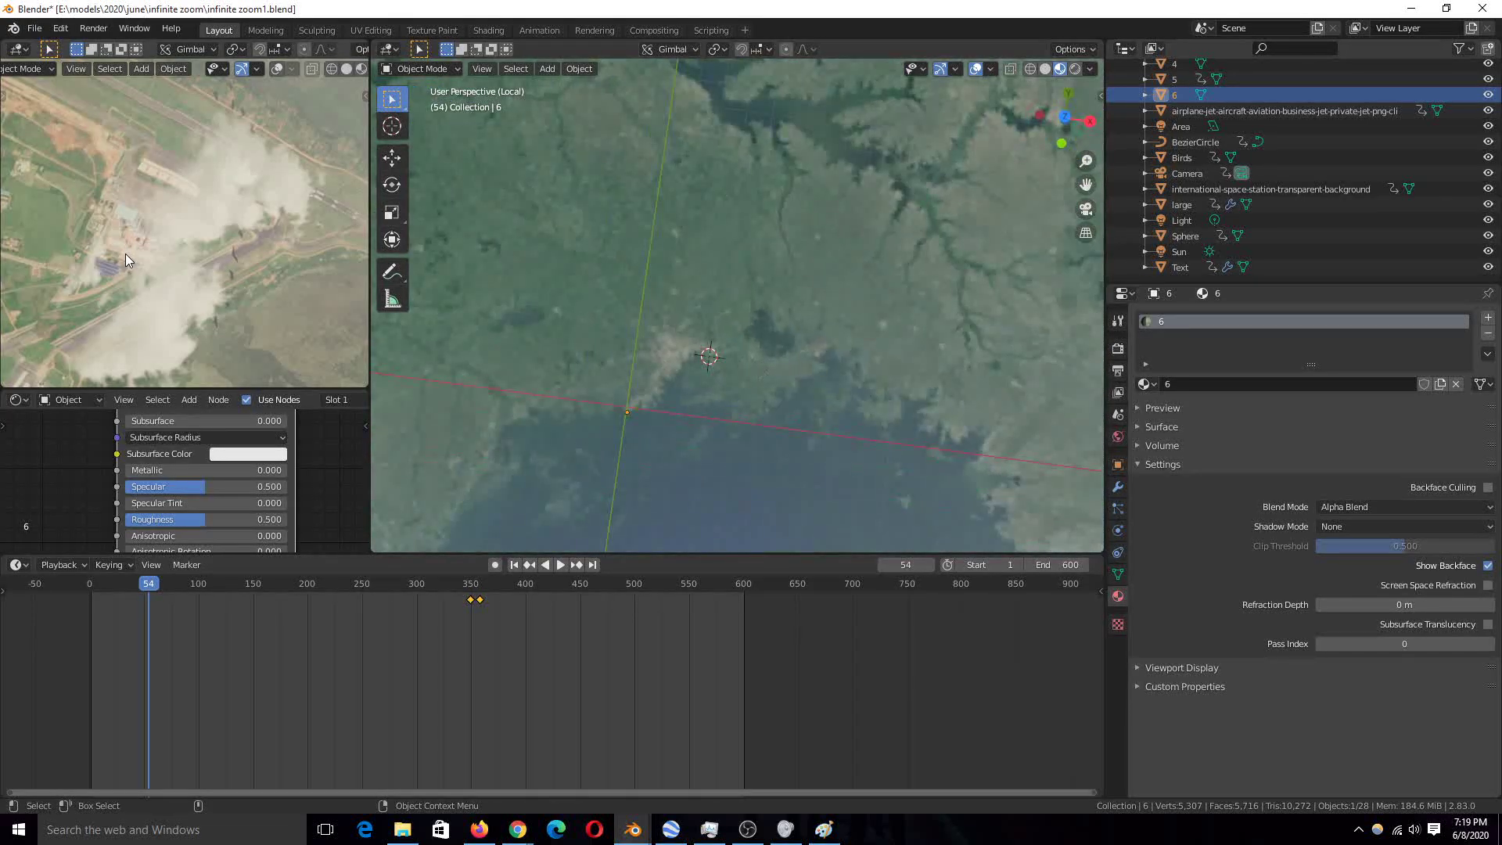
{"action": "scroll", "coordinate": [125, 254], "scroll_direction": "down", "scroll_amount": 4}
{"action": "scroll", "coordinate": [768, 344], "scroll_direction": "down", "scroll_amount": 6}
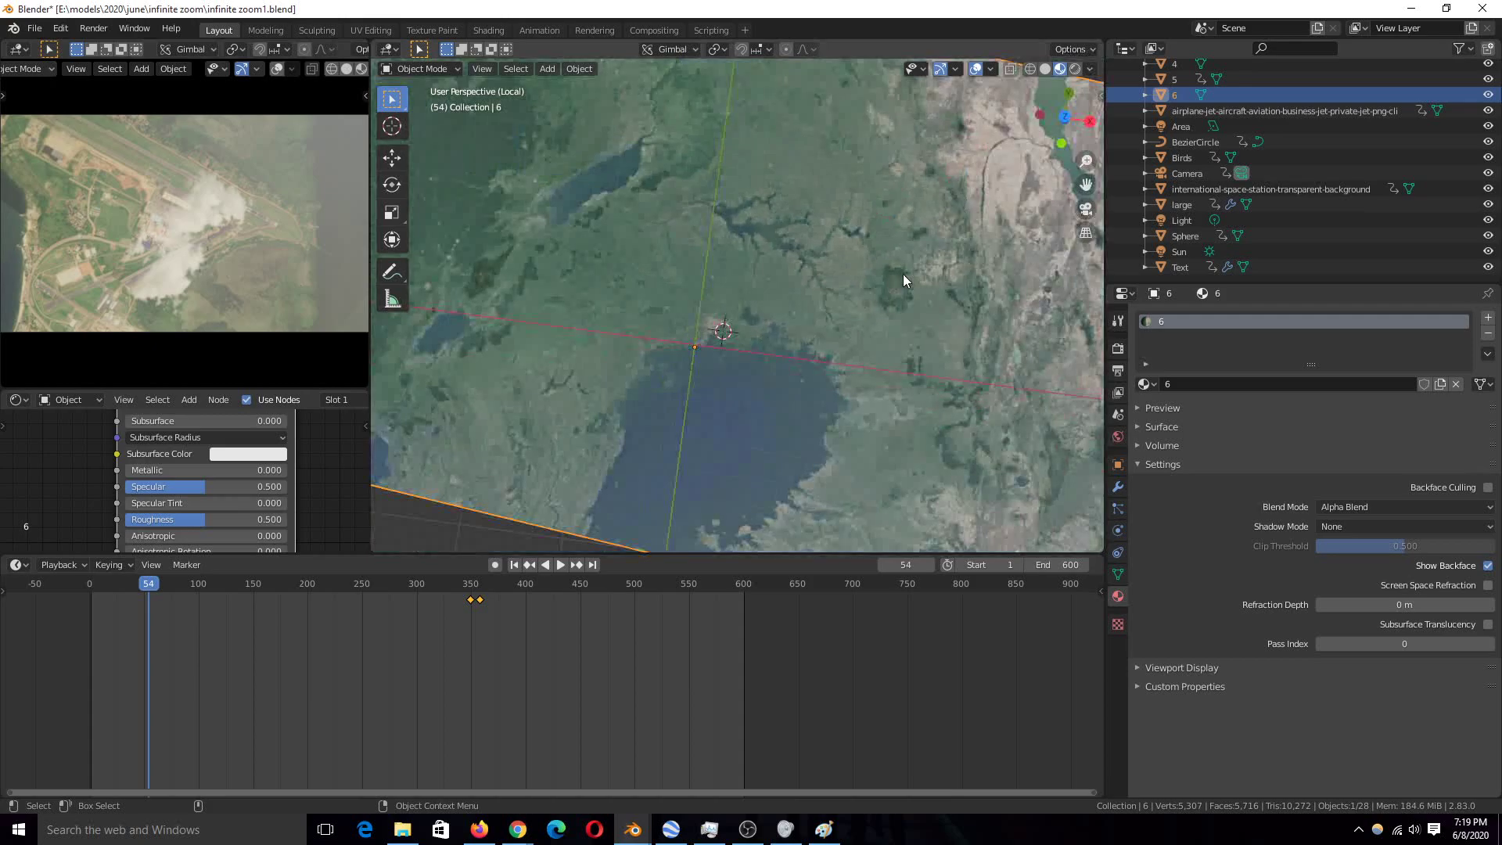
Exit Local View, switch to Solid shading, and hide the Sphere to reveal the stacked planes
{"action": "key", "text": "KP_Divide"}
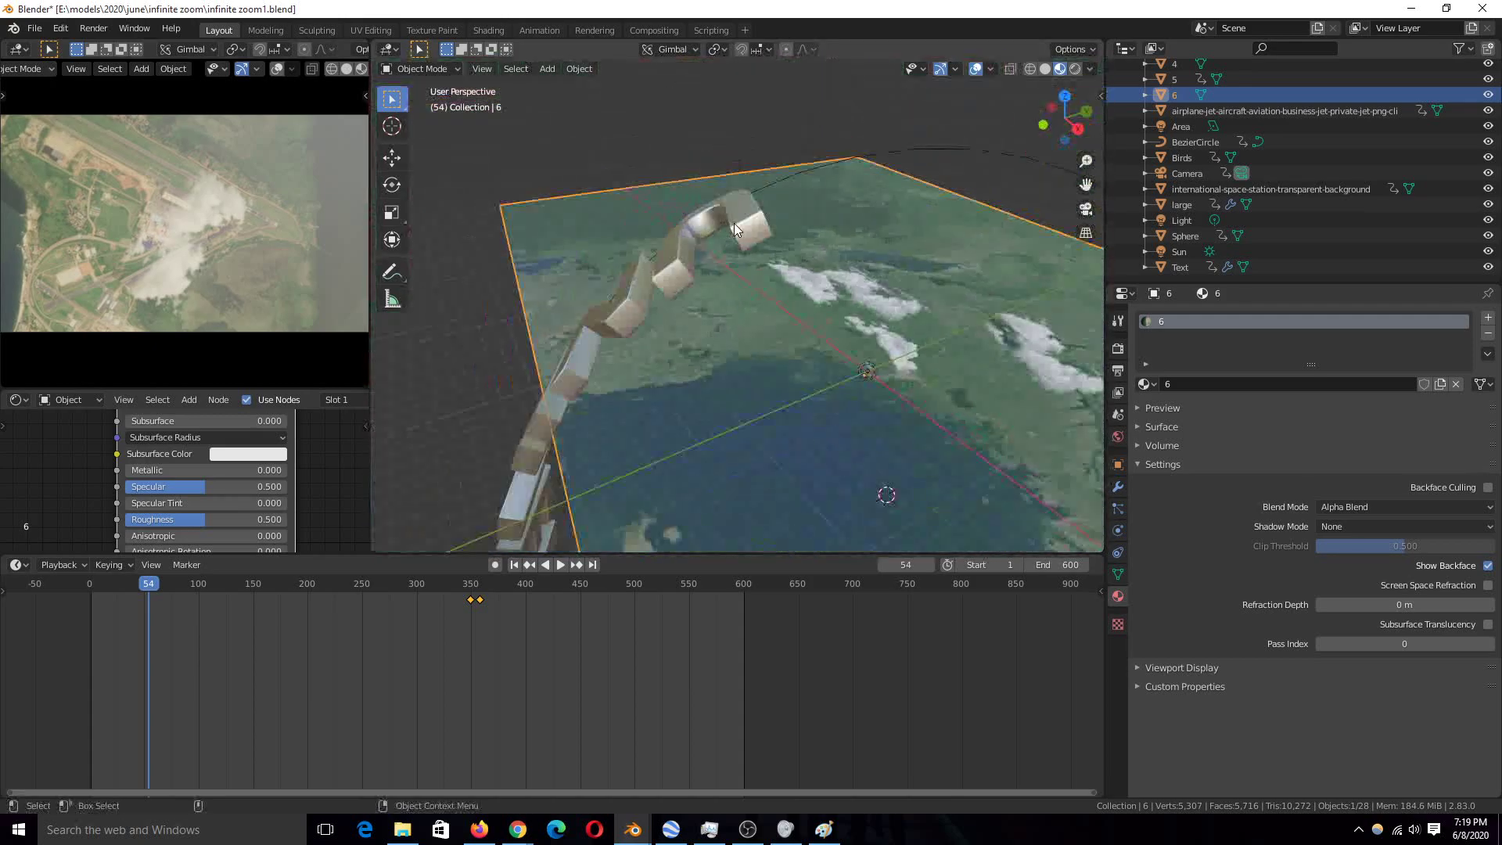
{"action": "left_click", "coordinate": [1046, 71]}
{"action": "scroll", "coordinate": [860, 391], "scroll_direction": "up", "scroll_amount": 5}
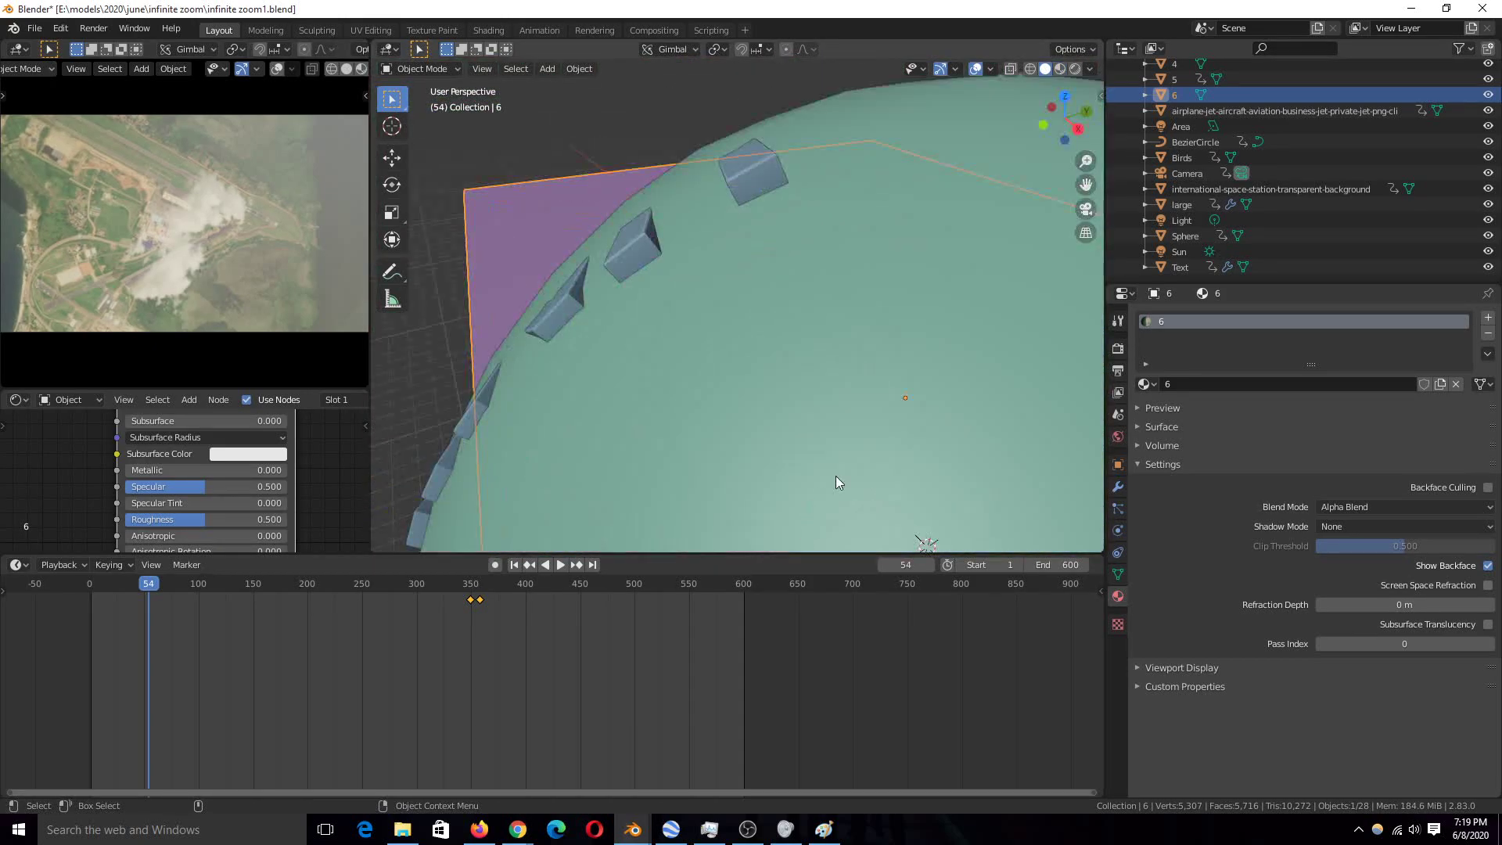
{"action": "left_click", "coordinate": [878, 444]}
{"action": "key", "text": "h"}
{"action": "scroll", "coordinate": [718, 399], "scroll_direction": "down", "scroll_amount": 4}
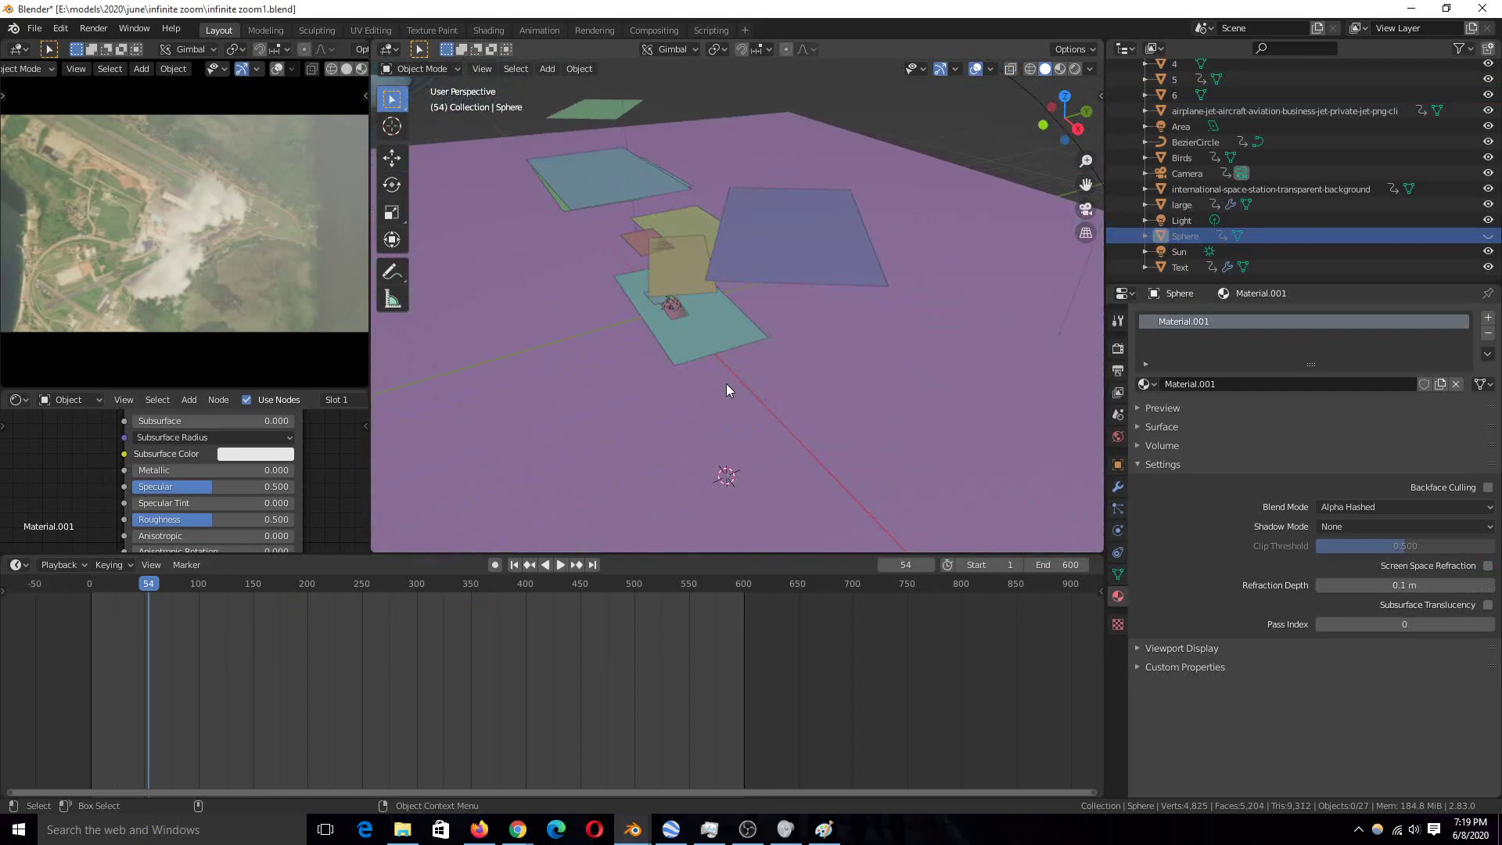
{"action": "middle_click_drag", "start_coordinate": [730, 381], "coordinate": [795, 422], "text": "shift"}
{"action": "scroll", "coordinate": [820, 359], "scroll_direction": "up", "scroll_amount": 4}
{"action": "scroll", "coordinate": [820, 457], "scroll_direction": "up", "scroll_amount": 3}
Select airport plane 1, go to frame 9, switch to Material Preview, and play the animation
{"action": "left_click", "coordinate": [607, 248]}
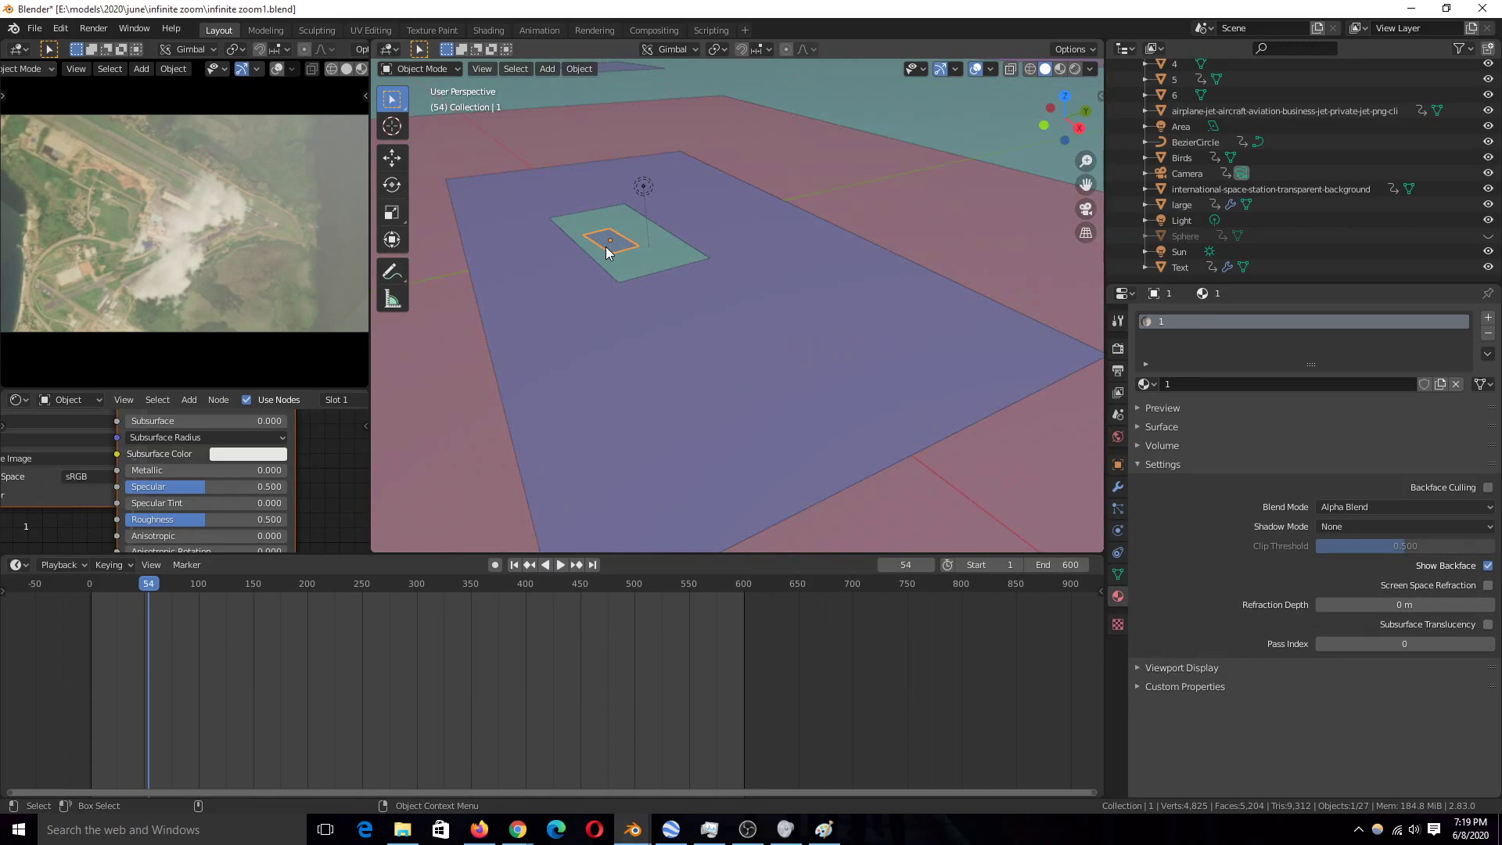
{"action": "scroll", "coordinate": [606, 246], "scroll_direction": "up", "scroll_amount": 4}
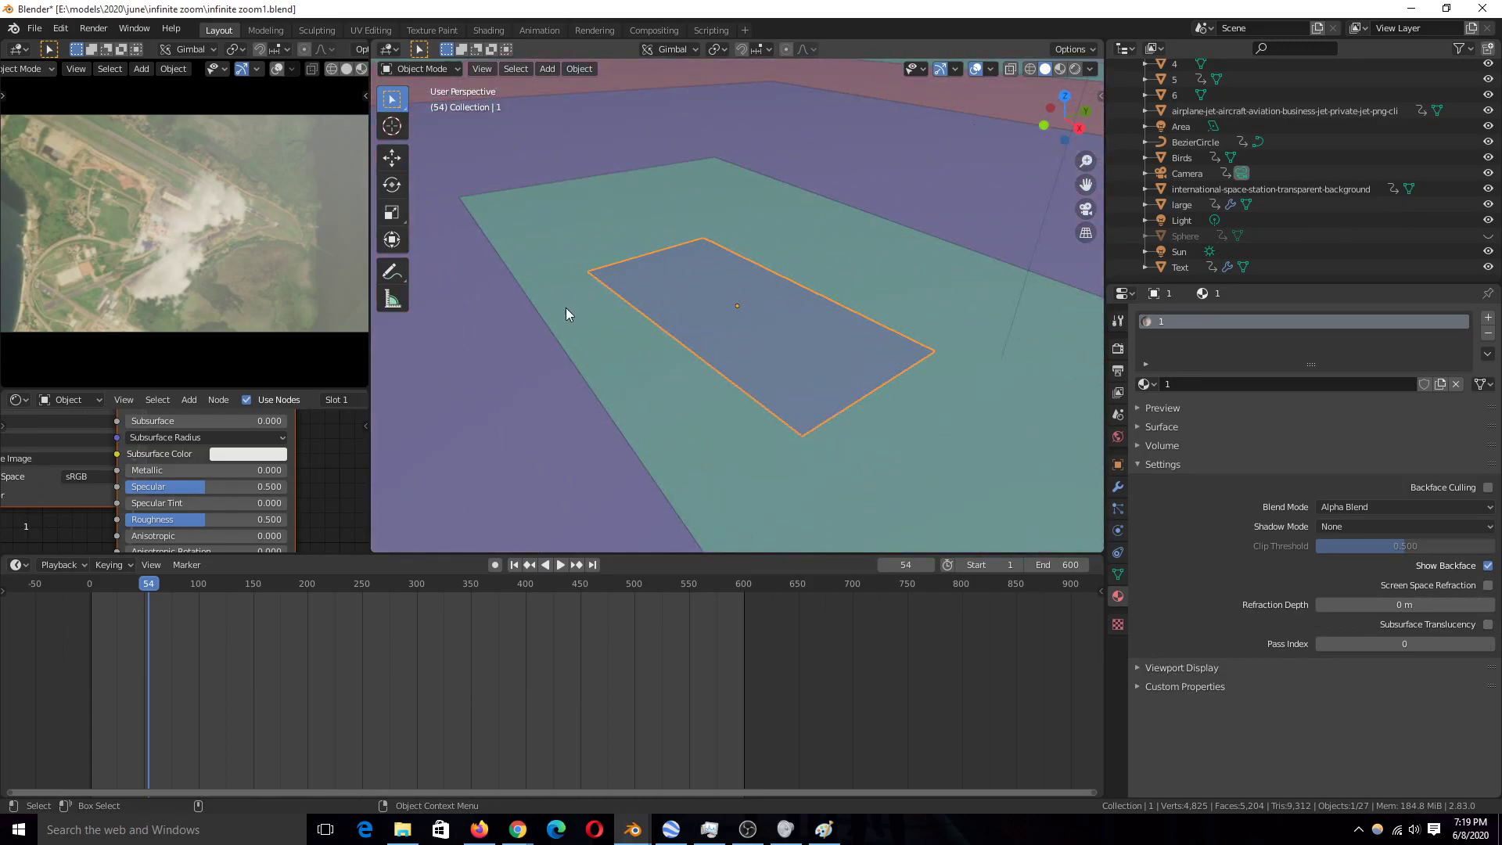
{"action": "scroll", "coordinate": [568, 307], "scroll_direction": "up", "scroll_amount": 1}
{"action": "left_click_drag", "start_coordinate": [110, 664], "coordinate": [99, 659]}
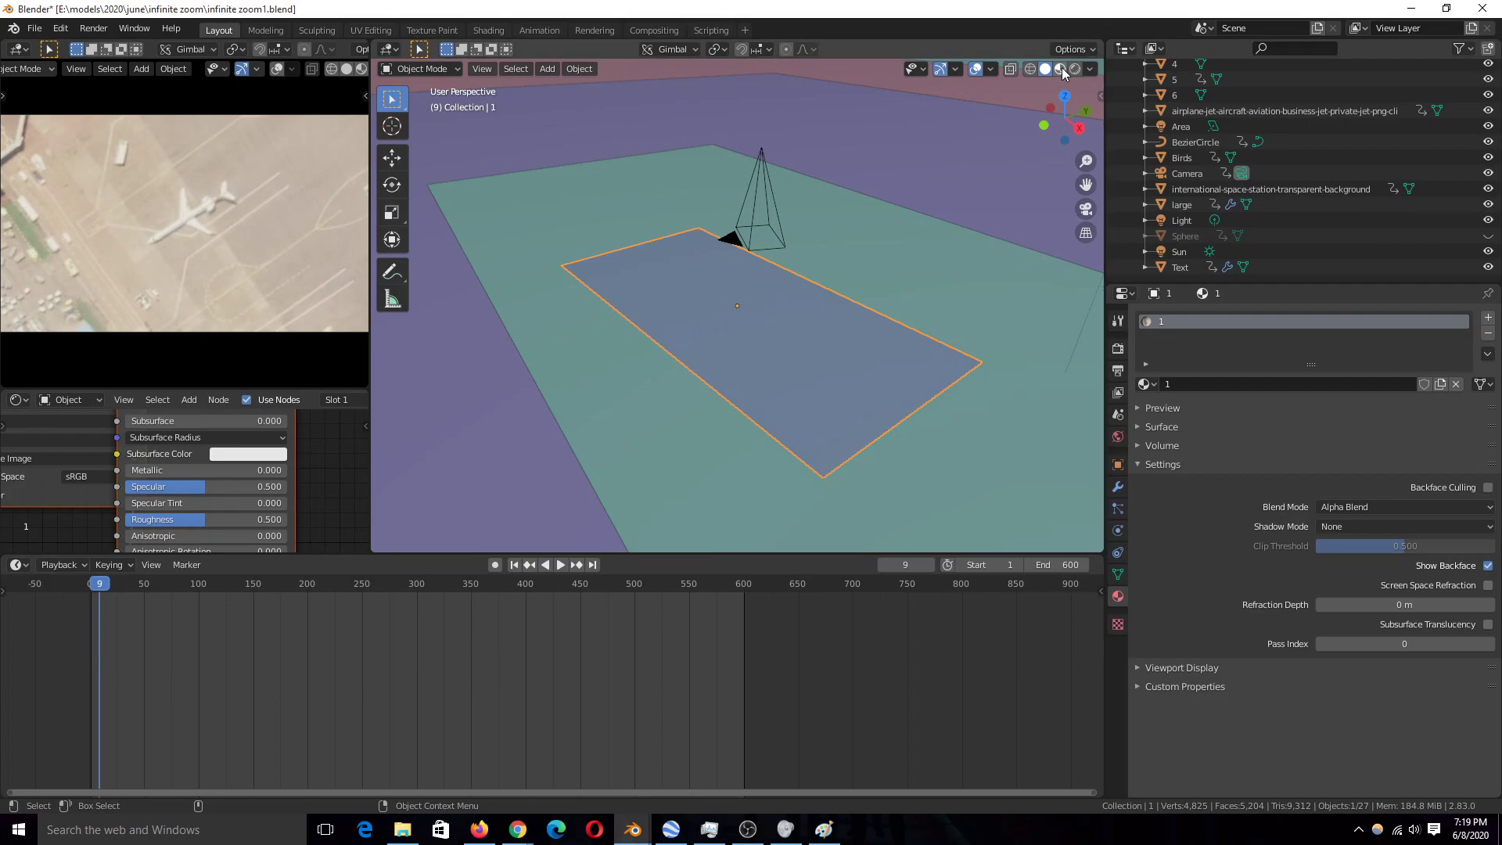
{"action": "left_click", "coordinate": [1061, 69]}
{"action": "scroll", "coordinate": [761, 323], "scroll_direction": "down", "scroll_amount": 6}
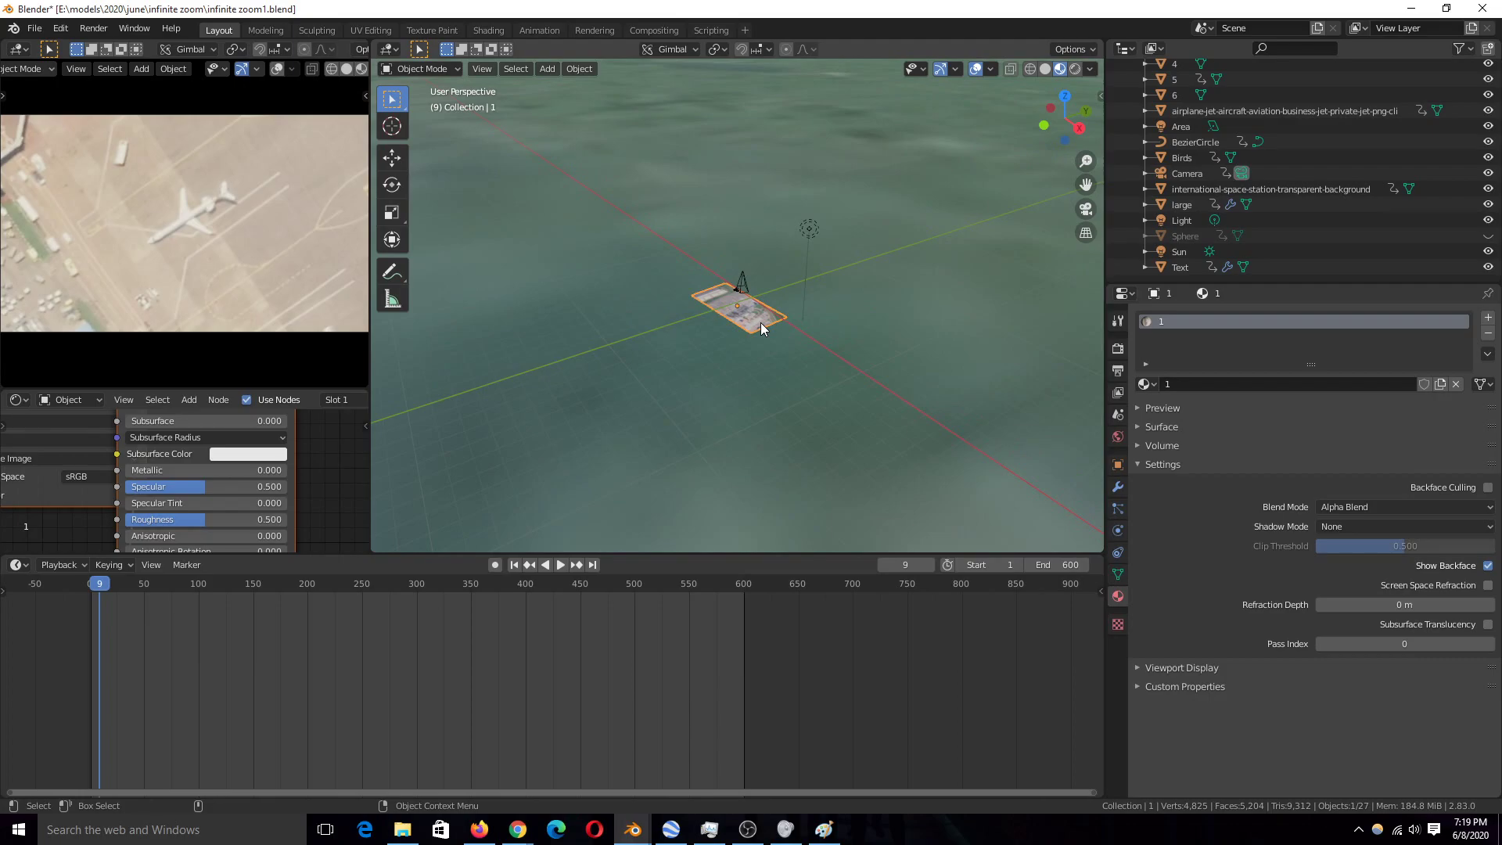
{"action": "scroll", "coordinate": [761, 322], "scroll_direction": "down", "scroll_amount": 2}
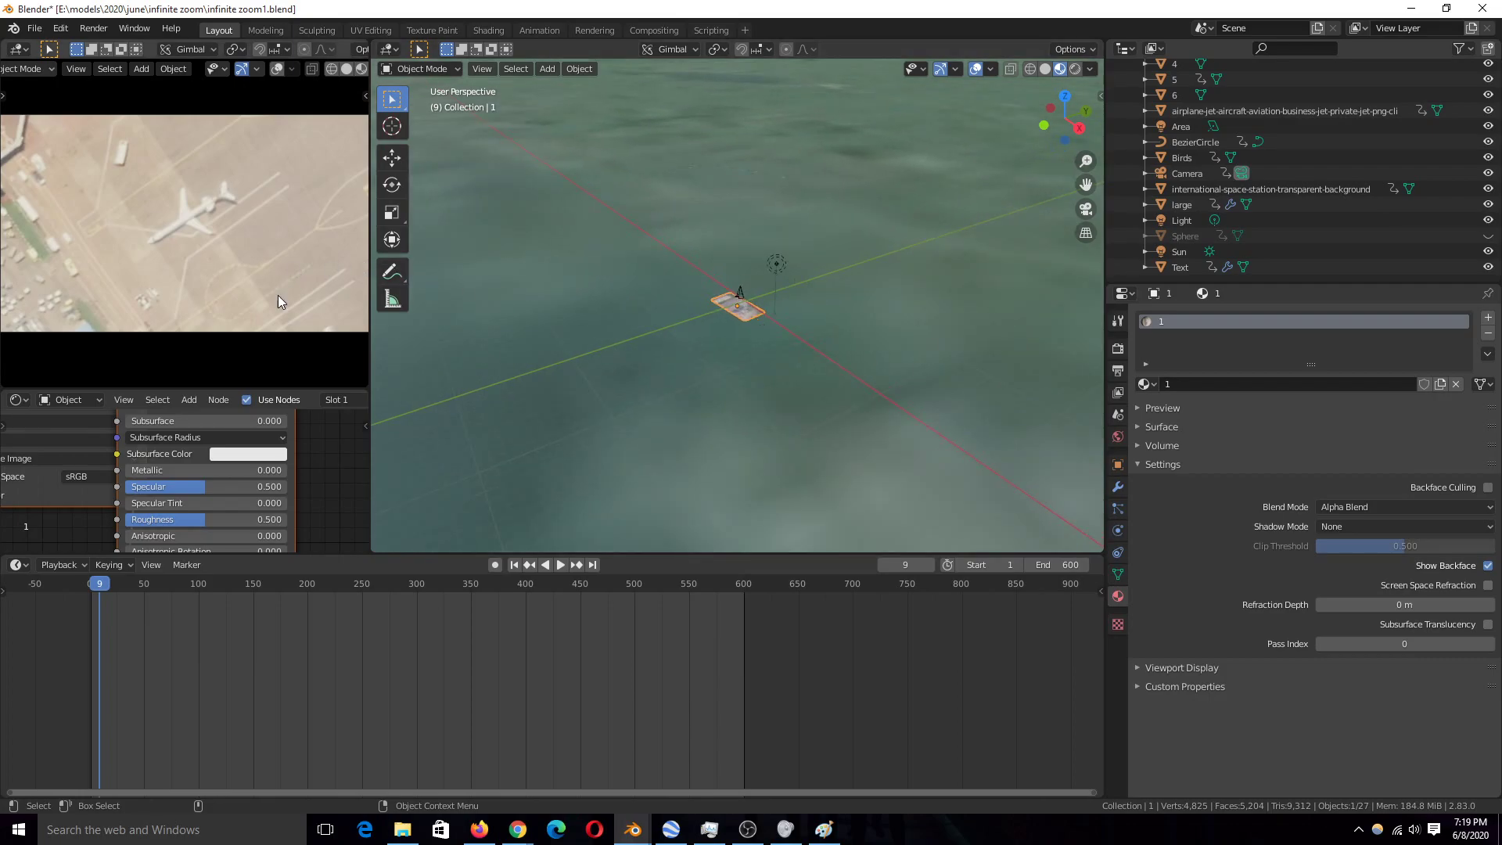
{"action": "key", "text": "space"}
{"action": "key", "text": "space"}
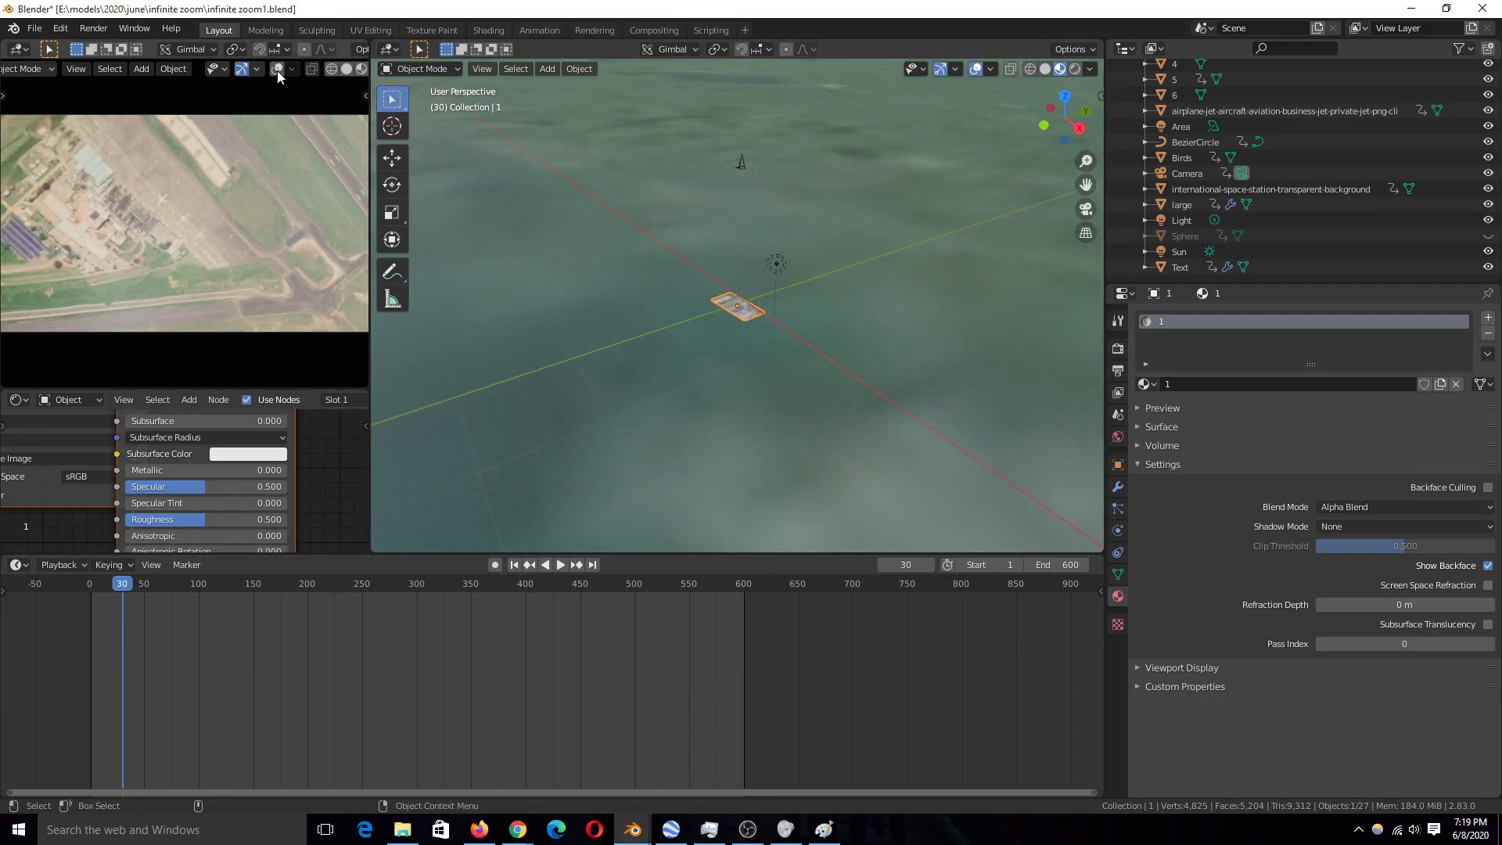
{"action": "left_click", "coordinate": [212, 171]}
Select airport plane 1, then the Birds object, then airport plane 2
{"action": "left_click", "coordinate": [213, 171]}
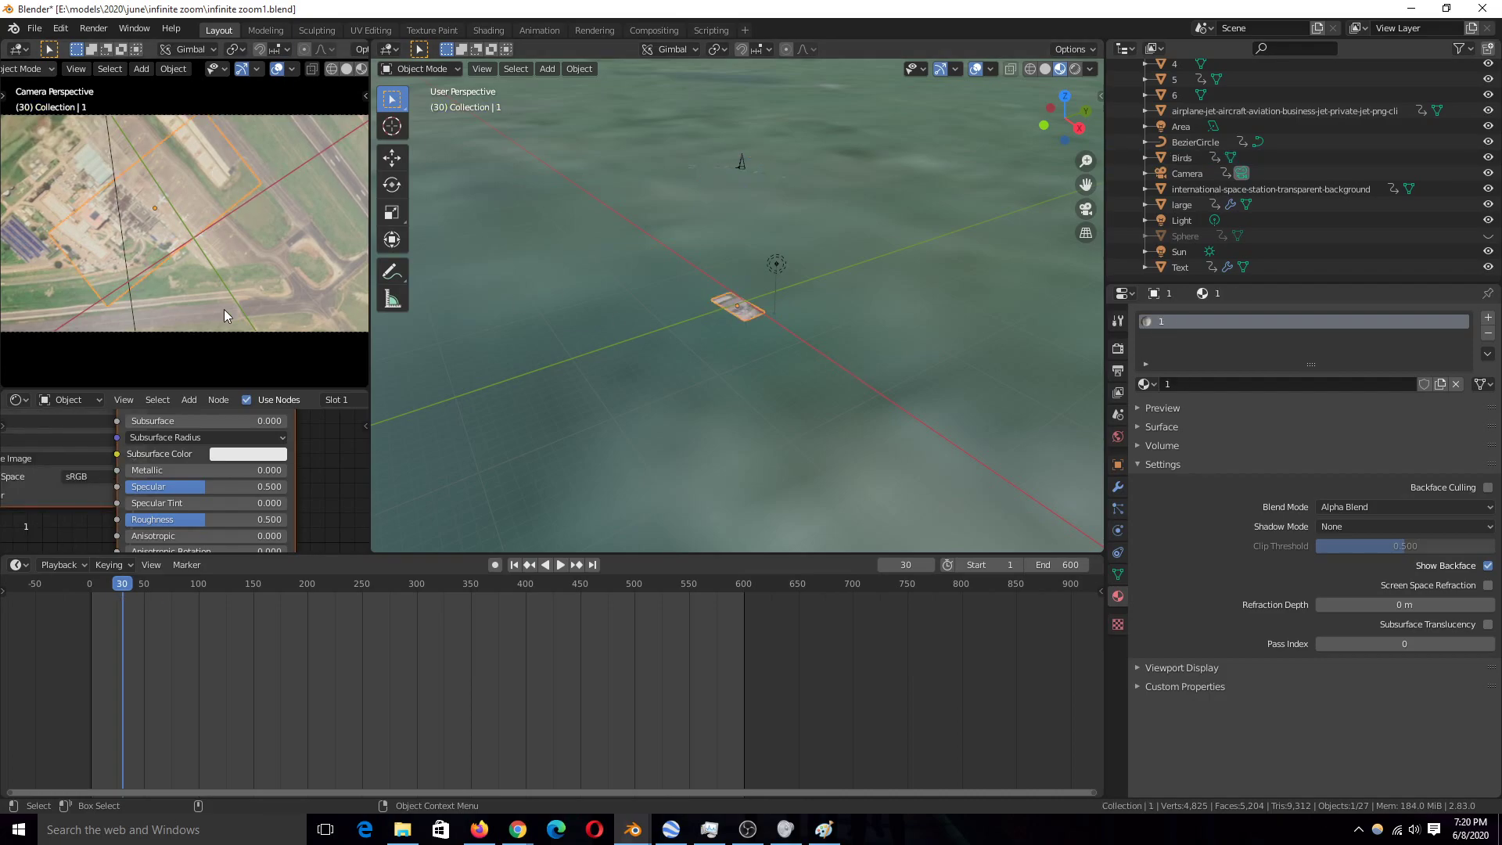
{"action": "left_click", "coordinate": [135, 134]}
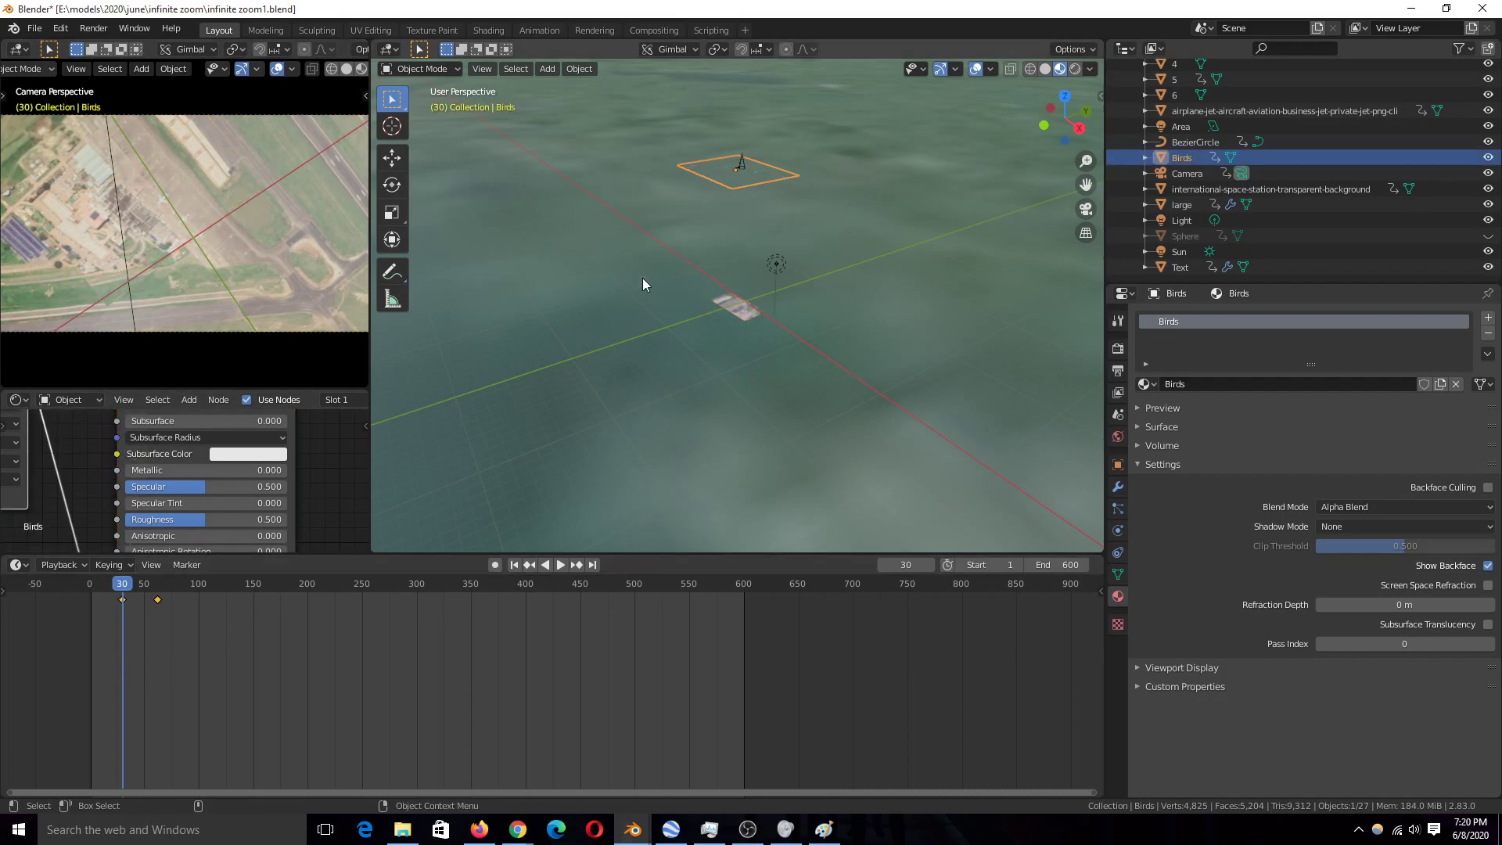
{"action": "scroll", "coordinate": [704, 274], "scroll_direction": "up", "scroll_amount": 3}
{"action": "scroll", "coordinate": [733, 274], "scroll_direction": "up", "scroll_amount": 4}
{"action": "middle_click_drag", "start_coordinate": [732, 277], "coordinate": [707, 316], "text": "shift"}
{"action": "left_click", "coordinate": [703, 429]}
{"action": "middle_click_drag", "start_coordinate": [703, 429], "coordinate": [673, 302], "text": "shift"}
{"action": "left_click", "coordinate": [827, 348]}
Scrub to frames 62, 76 and 116, orbit to the 3D text, select a cloud plane, and save
{"action": "left_click_drag", "start_coordinate": [143, 644], "coordinate": [157, 638]}
{"action": "scroll", "coordinate": [721, 376], "scroll_direction": "down", "scroll_amount": 4}
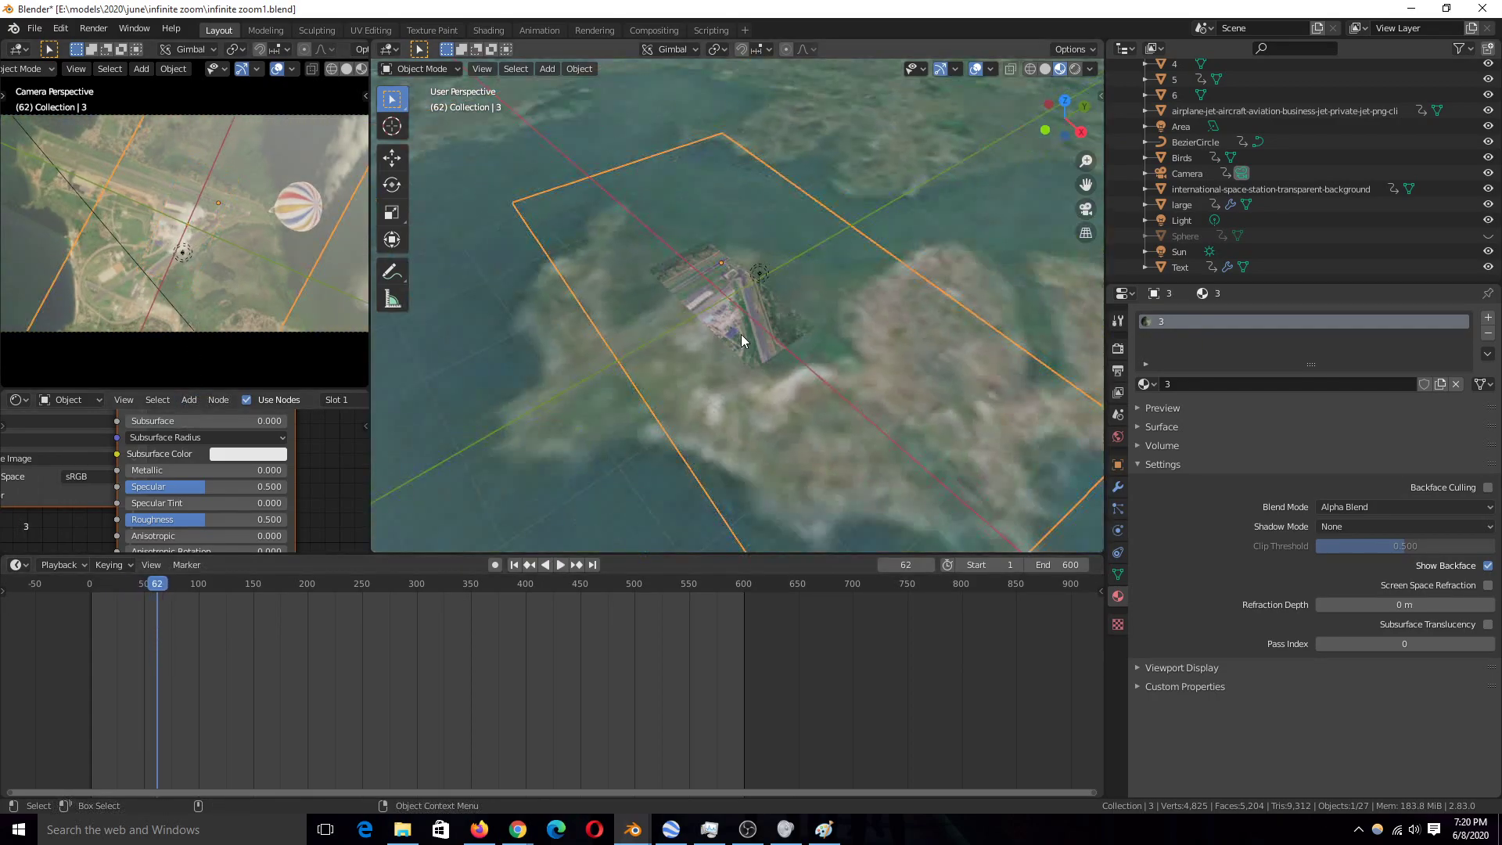
{"action": "left_click_drag", "start_coordinate": [151, 649], "coordinate": [172, 649]}
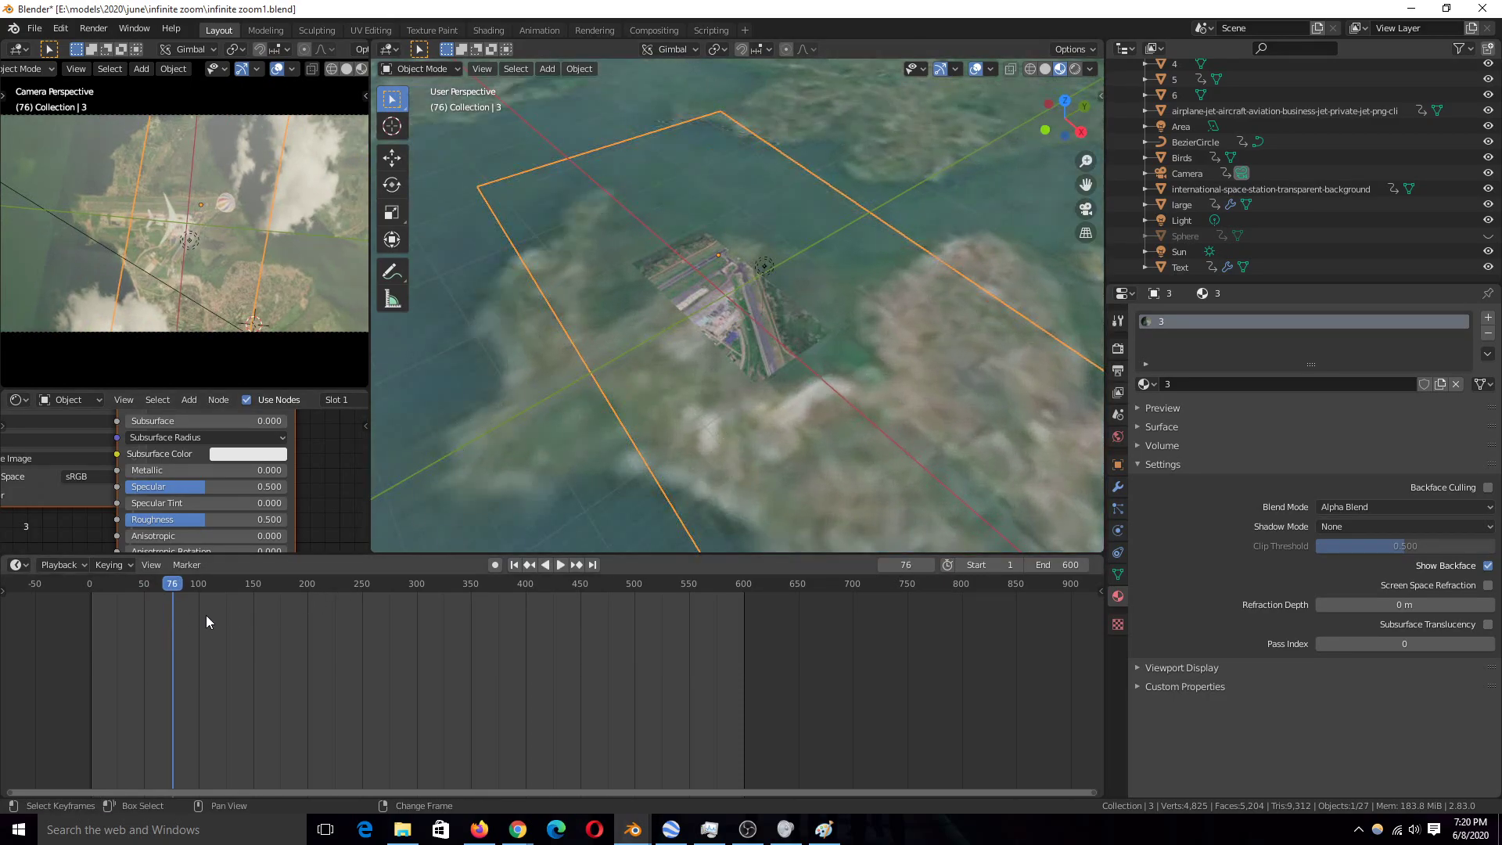
{"action": "right_click_drag", "start_coordinate": [194, 640], "coordinate": [216, 639]}
{"action": "scroll", "coordinate": [705, 369], "scroll_direction": "up", "scroll_amount": 5}
{"action": "middle_click_drag", "start_coordinate": [707, 369], "coordinate": [896, 369]}
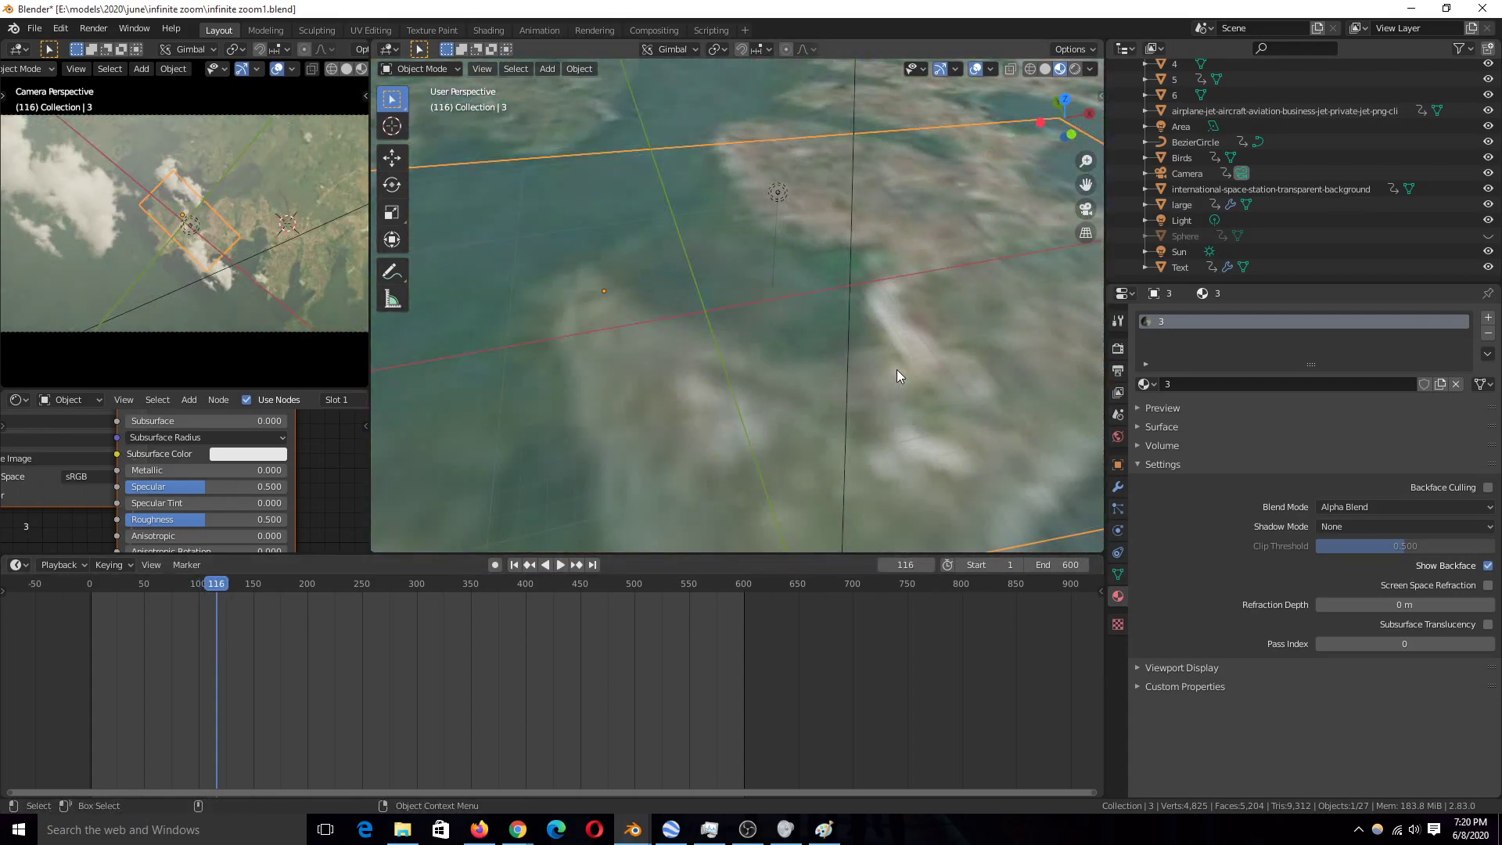
{"action": "scroll", "coordinate": [897, 369], "scroll_direction": "down", "scroll_amount": 10}
{"action": "middle_click_drag", "start_coordinate": [901, 413], "coordinate": [848, 310]}
{"action": "left_click", "coordinate": [848, 312]}
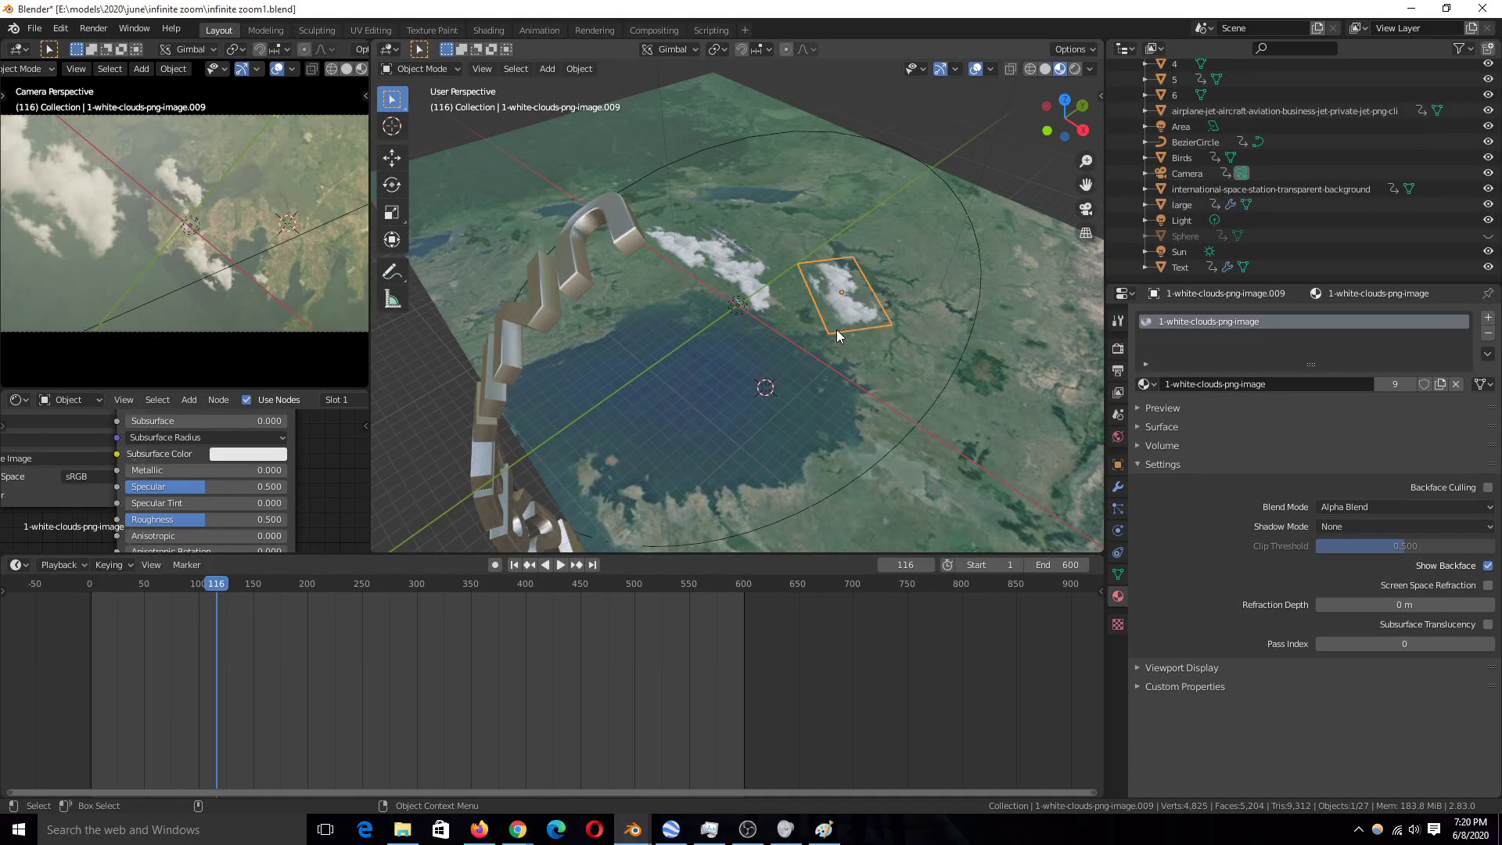
{"action": "key", "text": "ctrl+s"}
Zoom Google Earth in on industrial buildings by the highway, about 5075 ft, then return to Blender
{"action": "left_click", "coordinate": [672, 831]}
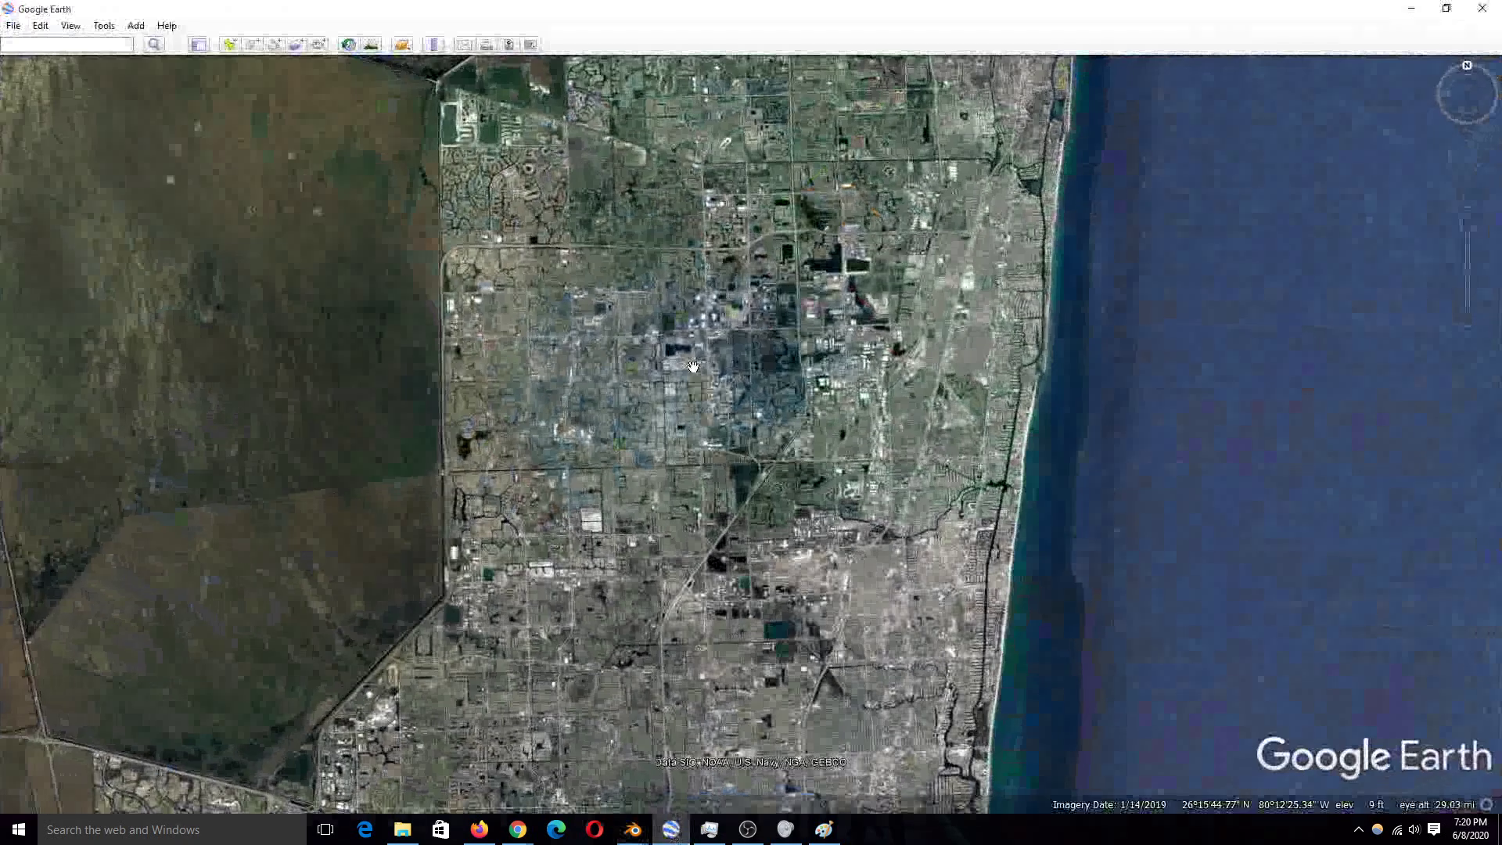
{"action": "scroll", "coordinate": [734, 451], "scroll_direction": "up", "scroll_amount": 8}
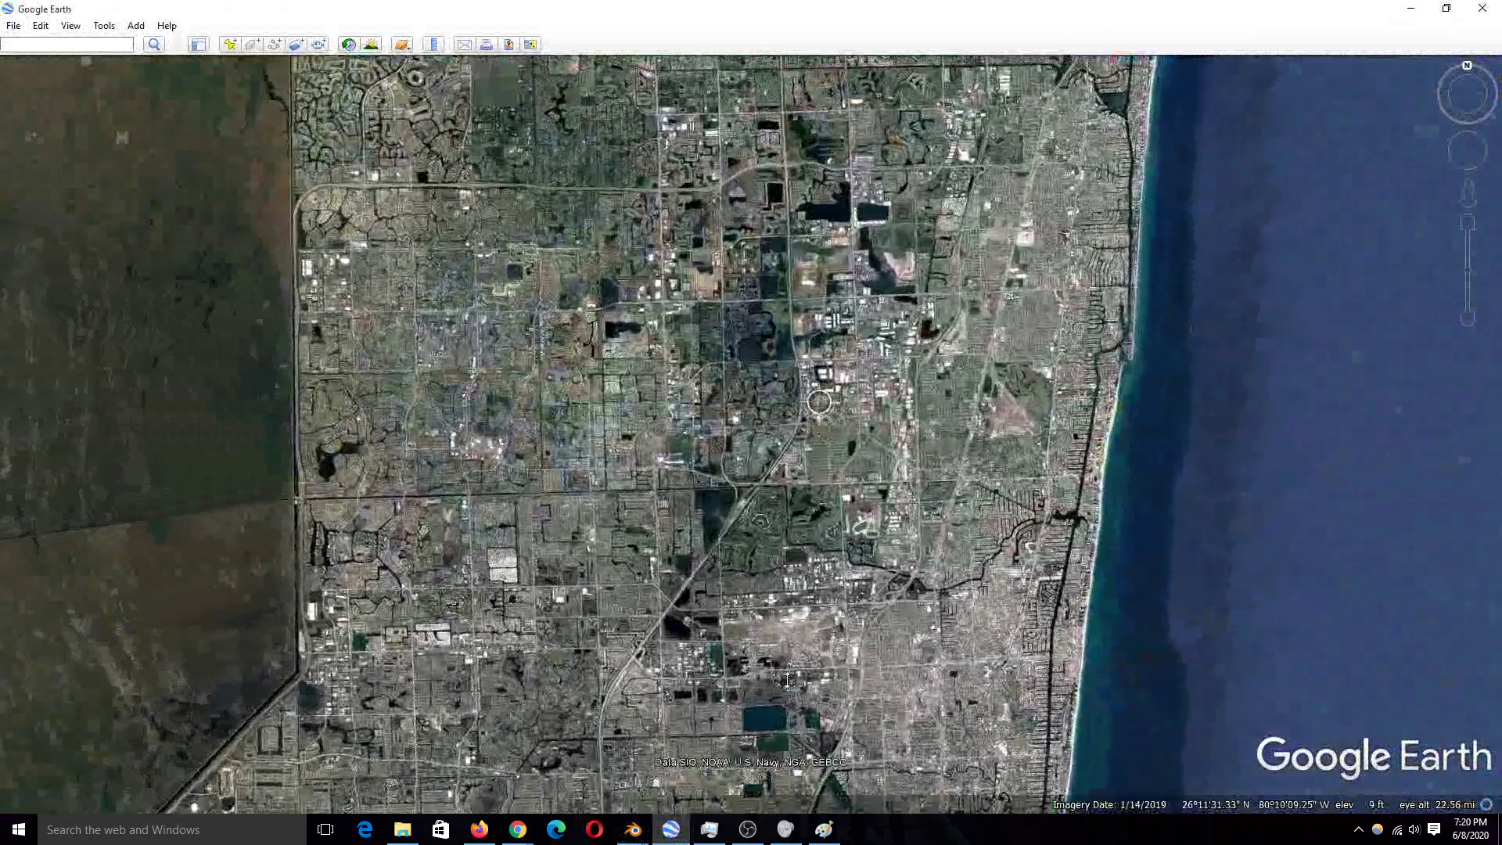
{"action": "scroll", "coordinate": [779, 411], "scroll_direction": "up", "scroll_amount": 5}
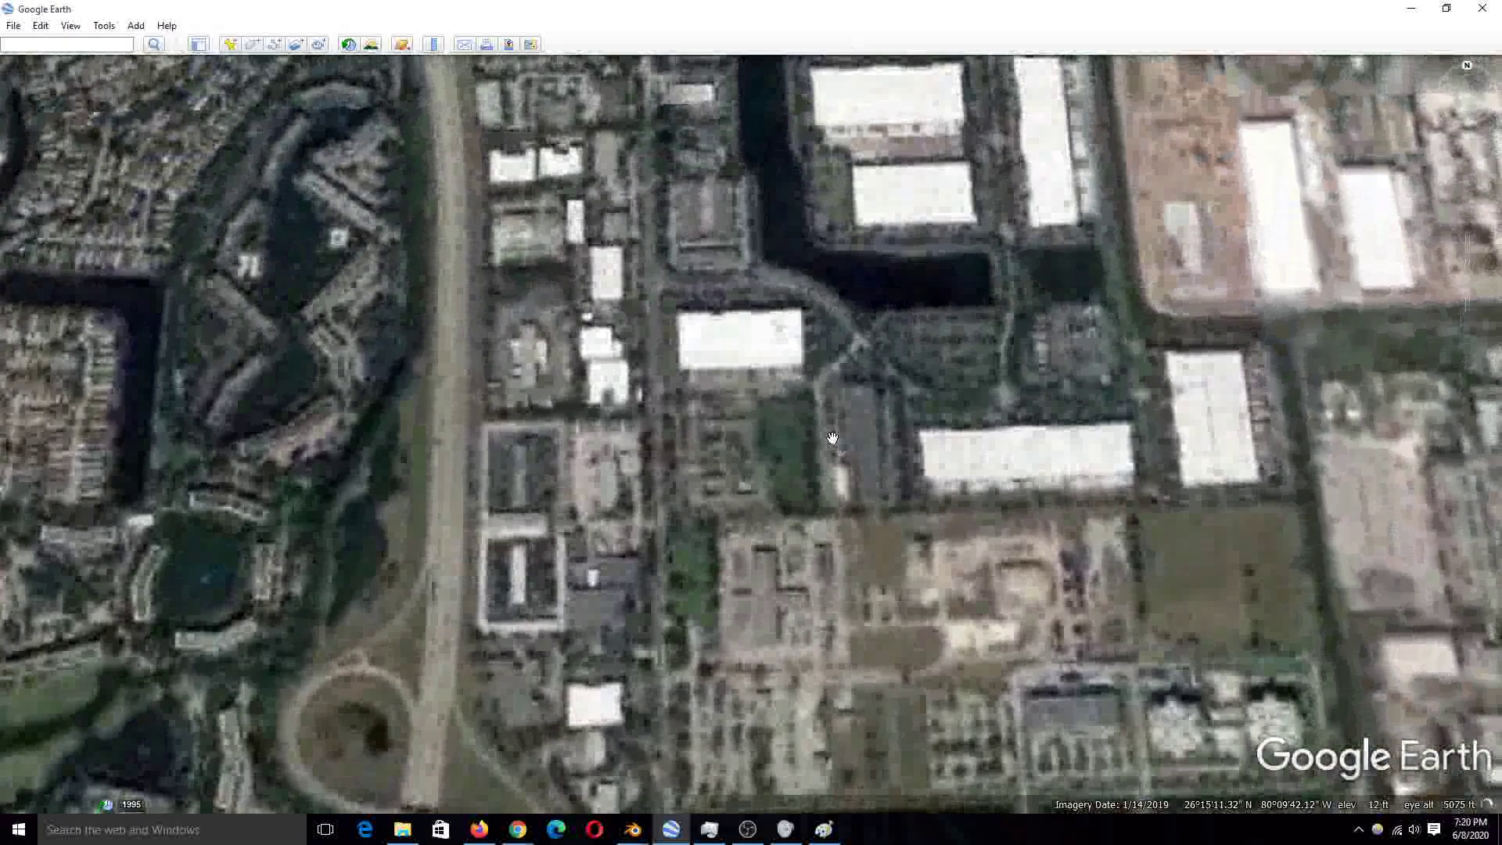
{"action": "left_click", "coordinate": [1405, 10]}
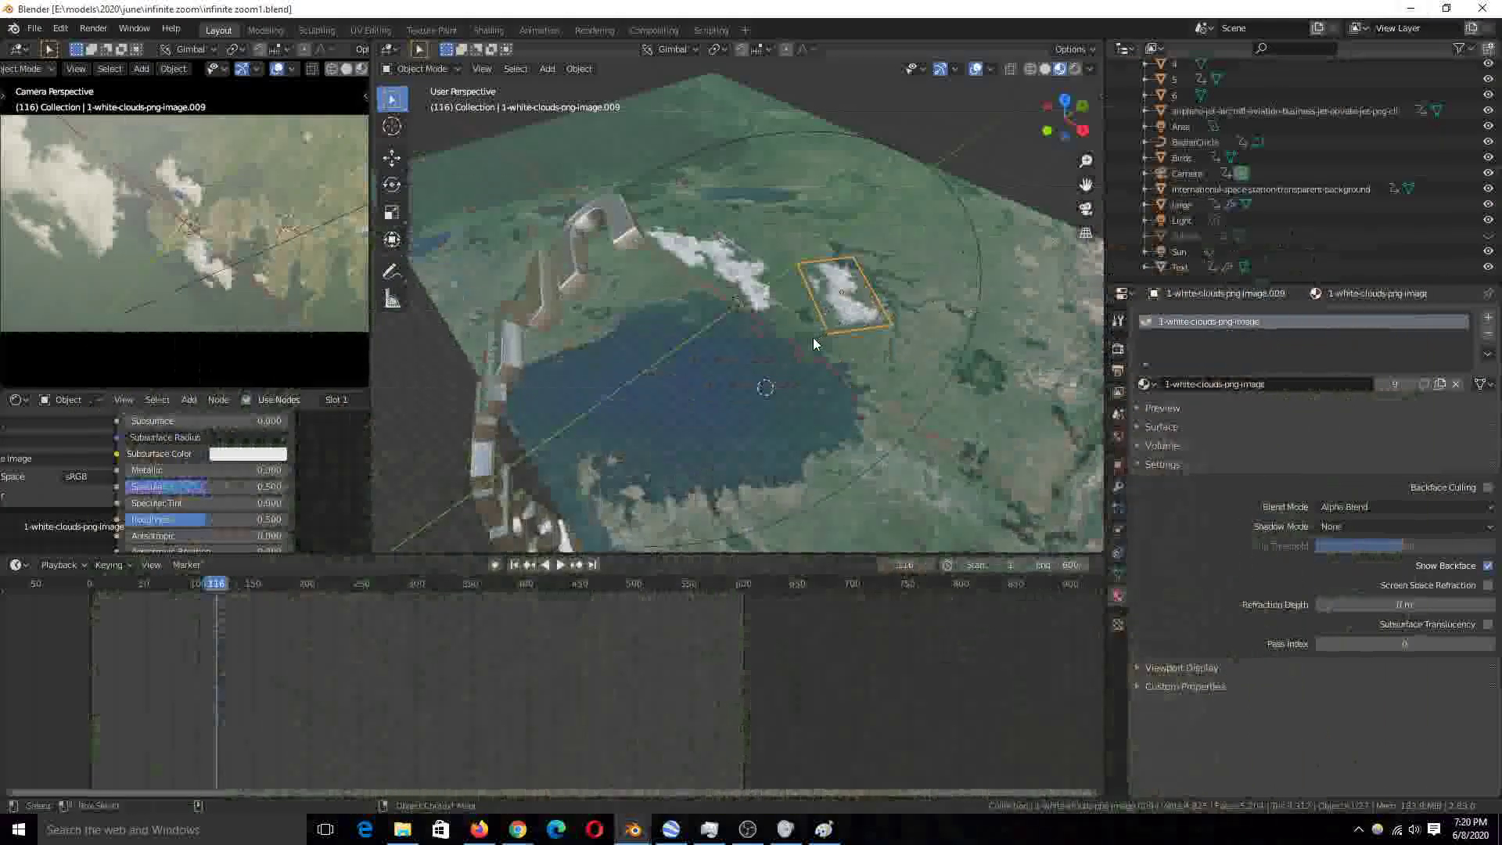
Select ground plane 6 and airport plane 1, orbit low over the airport, and rewind to frame 0
{"action": "left_click", "coordinate": [765, 391]}
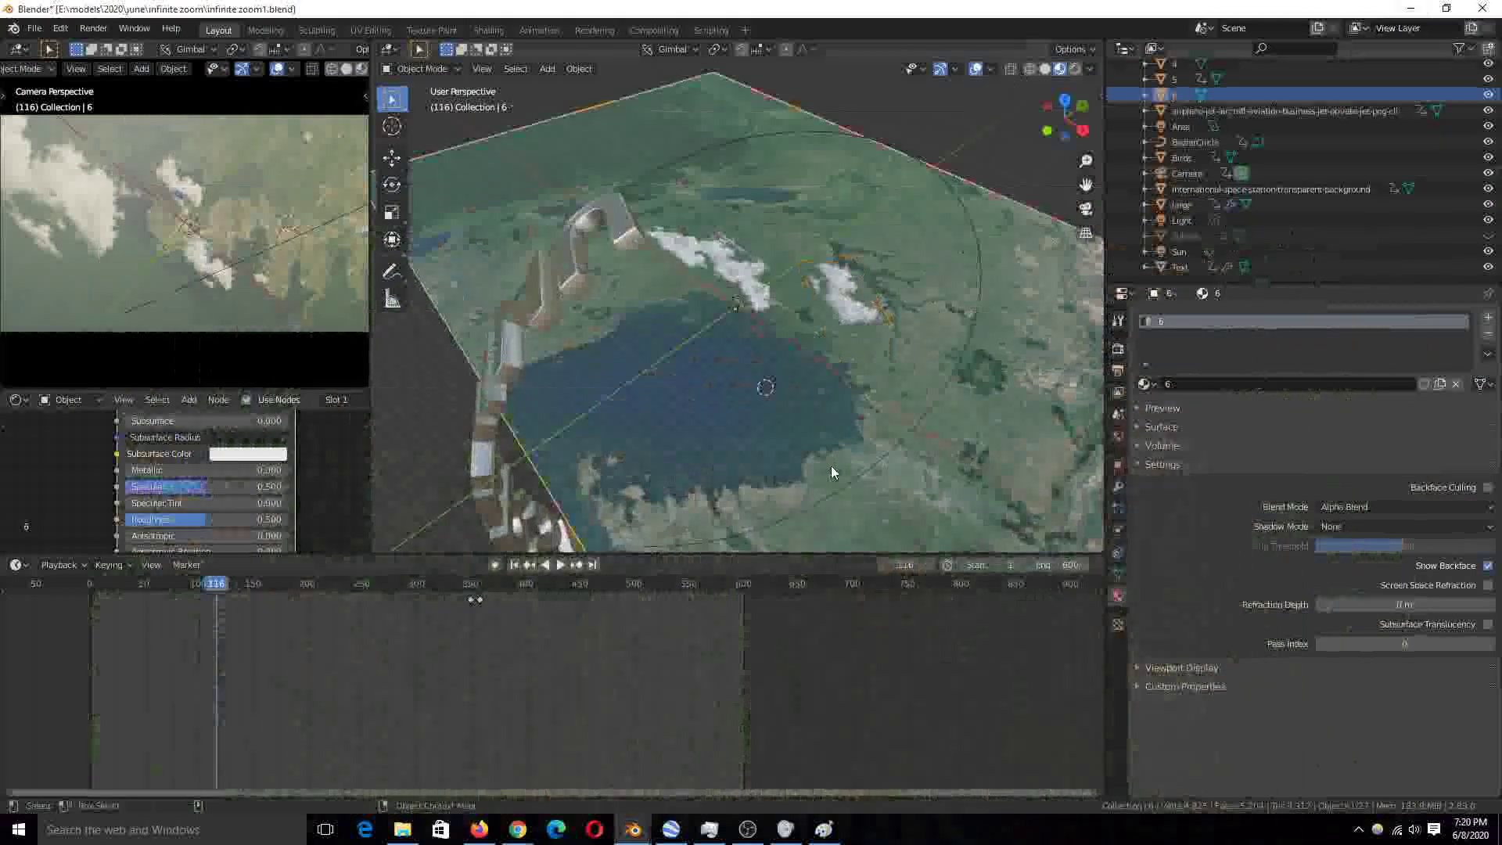
{"action": "scroll", "coordinate": [831, 454], "scroll_direction": "up", "scroll_amount": 10}
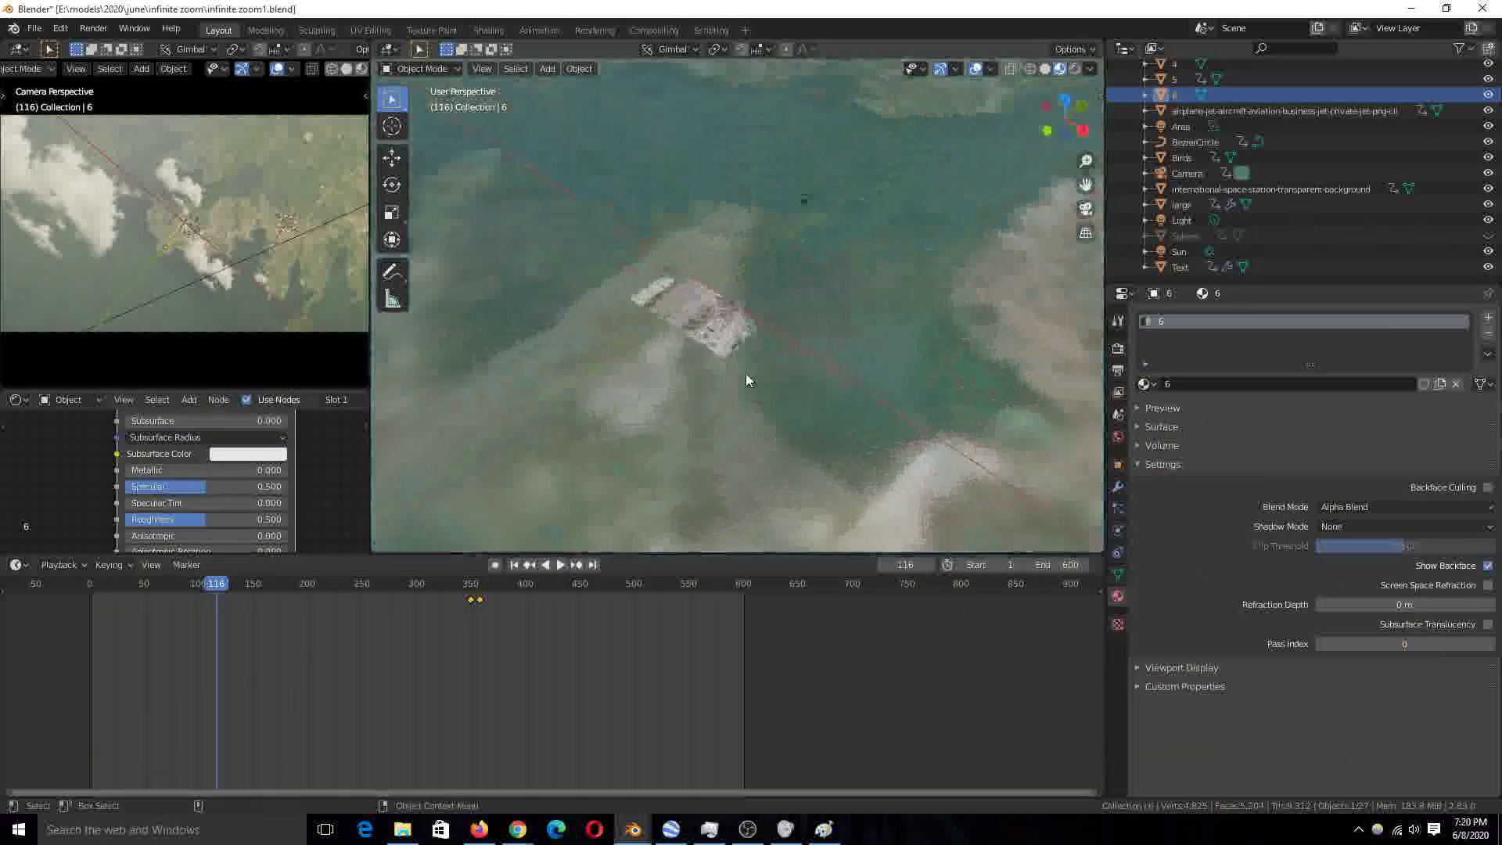
{"action": "left_click", "coordinate": [694, 312]}
{"action": "scroll", "coordinate": [693, 313], "scroll_direction": "up", "scroll_amount": 6}
{"action": "middle_click_drag", "start_coordinate": [771, 301], "coordinate": [634, 314]}
{"action": "scroll", "coordinate": [709, 365], "scroll_direction": "down", "scroll_amount": 3}
{"action": "middle_click_drag", "start_coordinate": [919, 328], "coordinate": [803, 346]}
{"action": "left_click", "coordinate": [73, 712]}
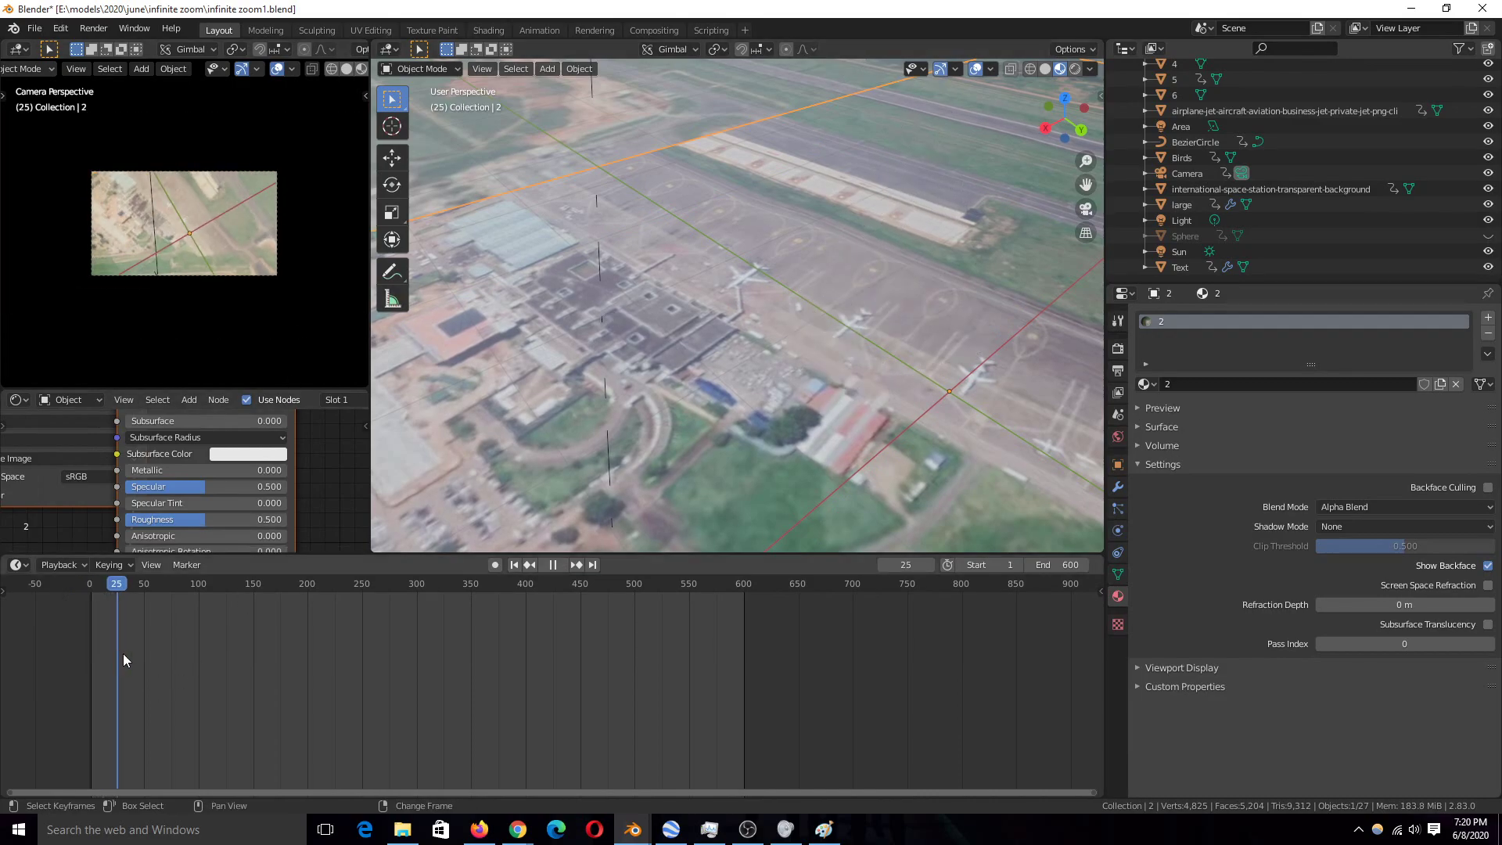
Stop playback, then test-move airport plane 1 and cancel the grab
{"action": "key", "text": "space"}
{"action": "mouse_move", "coordinate": [899, 345]}
{"action": "middle_mouse_down"}
{"action": "mouse_move", "coordinate": [859, 332]}
{"action": "mouse_move", "coordinate": [988, 363]}
{"action": "mouse_move", "coordinate": [1063, 345]}
{"action": "mouse_move", "coordinate": [880, 355]}
{"action": "middle_mouse_up"}
{"action": "left_click", "coordinate": [720, 279]}
{"action": "scroll", "coordinate": [865, 325], "scroll_direction": "up", "scroll_amount": 6}
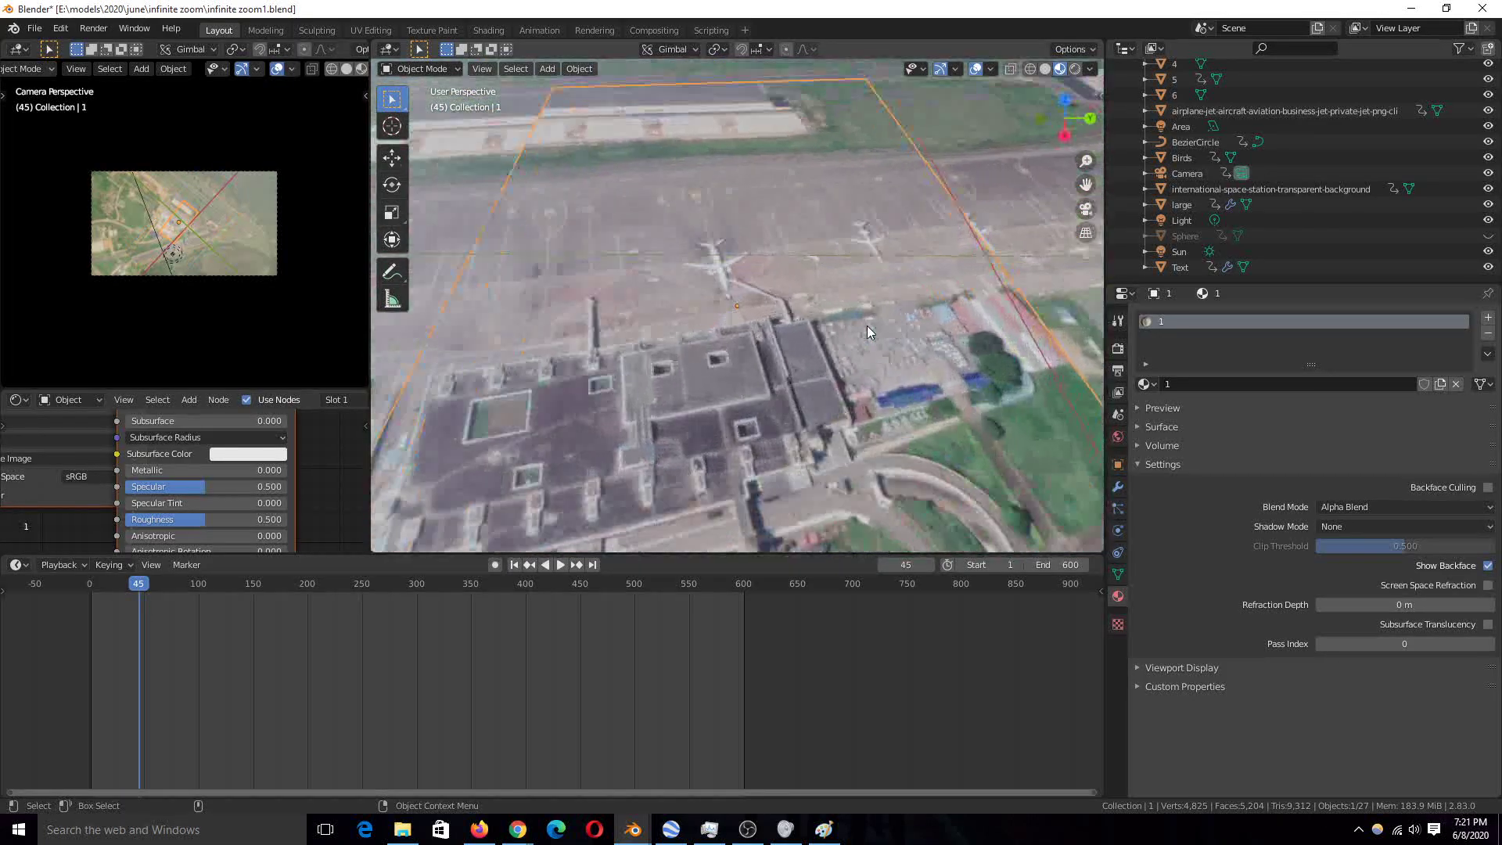
{"action": "scroll", "coordinate": [806, 357], "scroll_direction": "down", "scroll_amount": 1}
{"action": "key", "text": "g"}
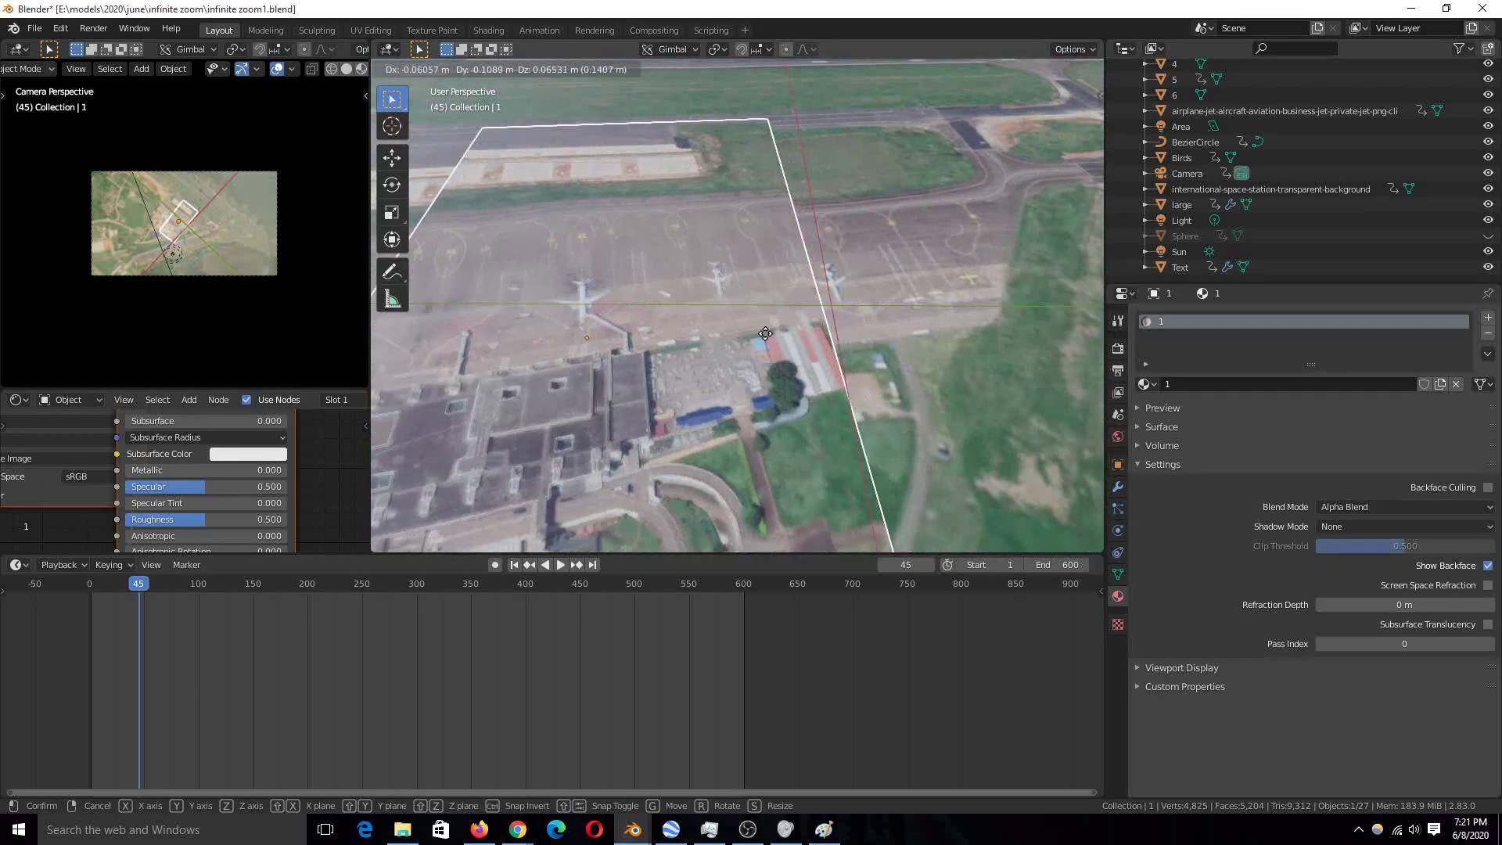
{"action": "right_click", "coordinate": [813, 336]}
{"action": "scroll", "coordinate": [814, 343], "scroll_direction": "down", "scroll_amount": 3}
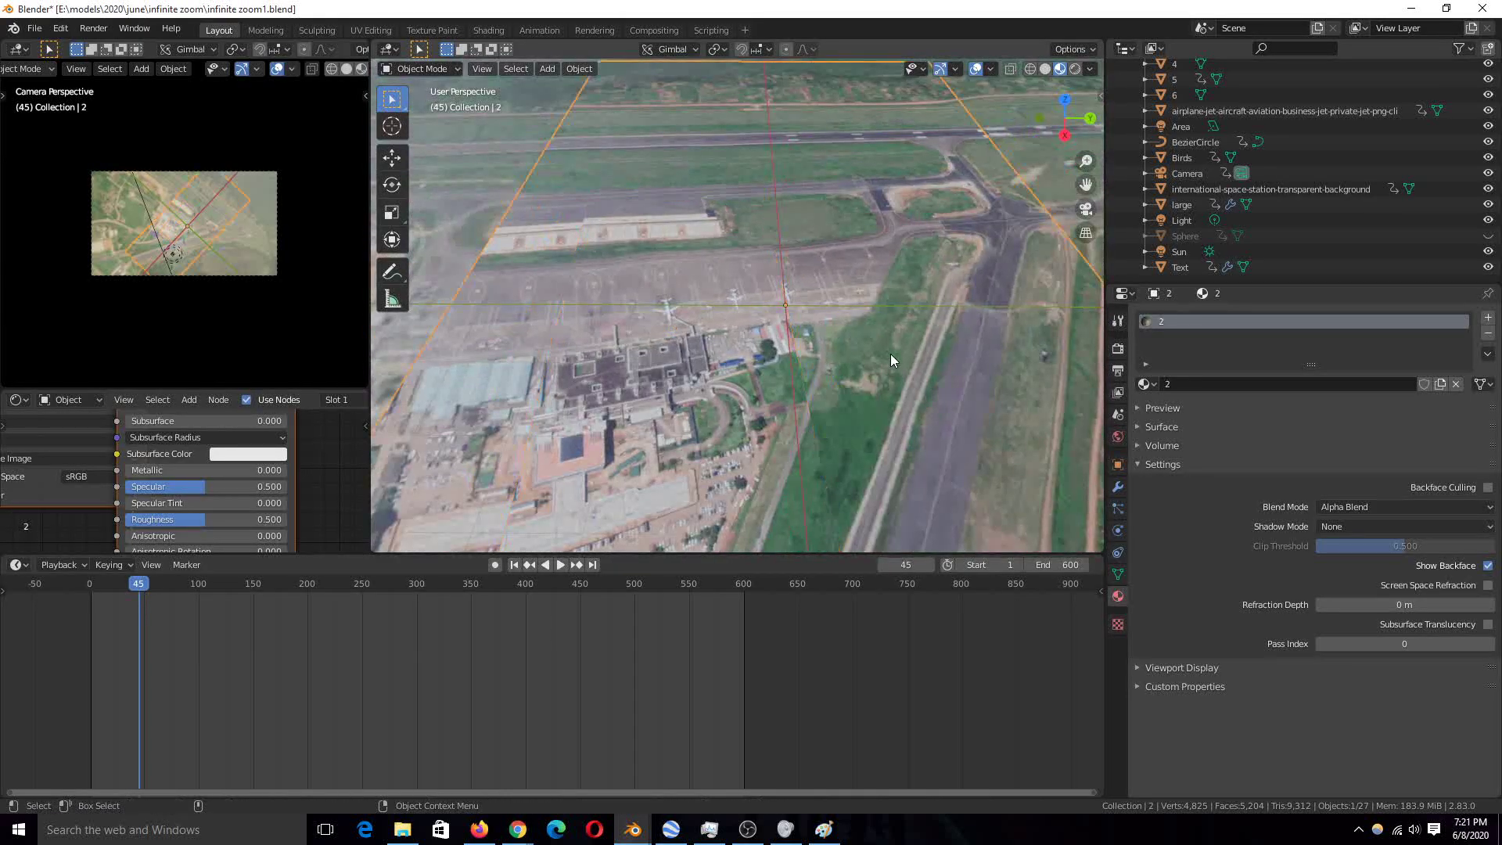
{"action": "scroll", "coordinate": [885, 349], "scroll_direction": "down", "scroll_amount": 5}
Test-move image plane 3, cancel so it returns, then deselect everything
{"action": "left_click", "coordinate": [992, 312]}
{"action": "key", "text": "g"}
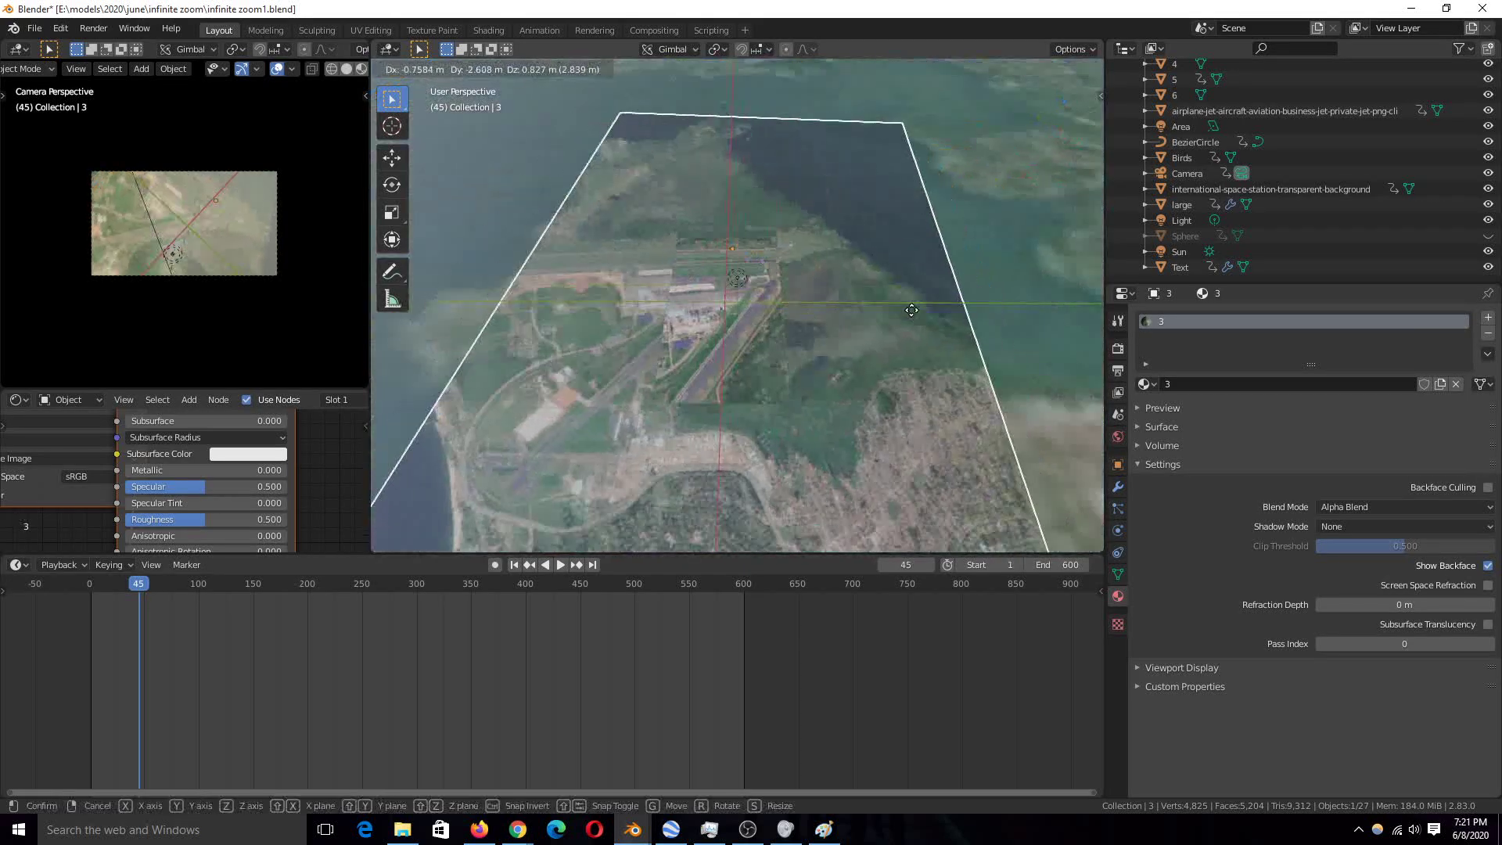
{"action": "right_click", "coordinate": [912, 310]}
{"action": "scroll", "coordinate": [912, 316], "scroll_direction": "down", "scroll_amount": 12}
{"action": "middle_click_drag", "start_coordinate": [786, 322], "coordinate": [809, 382]}
{"action": "left_click", "coordinate": [809, 382]}
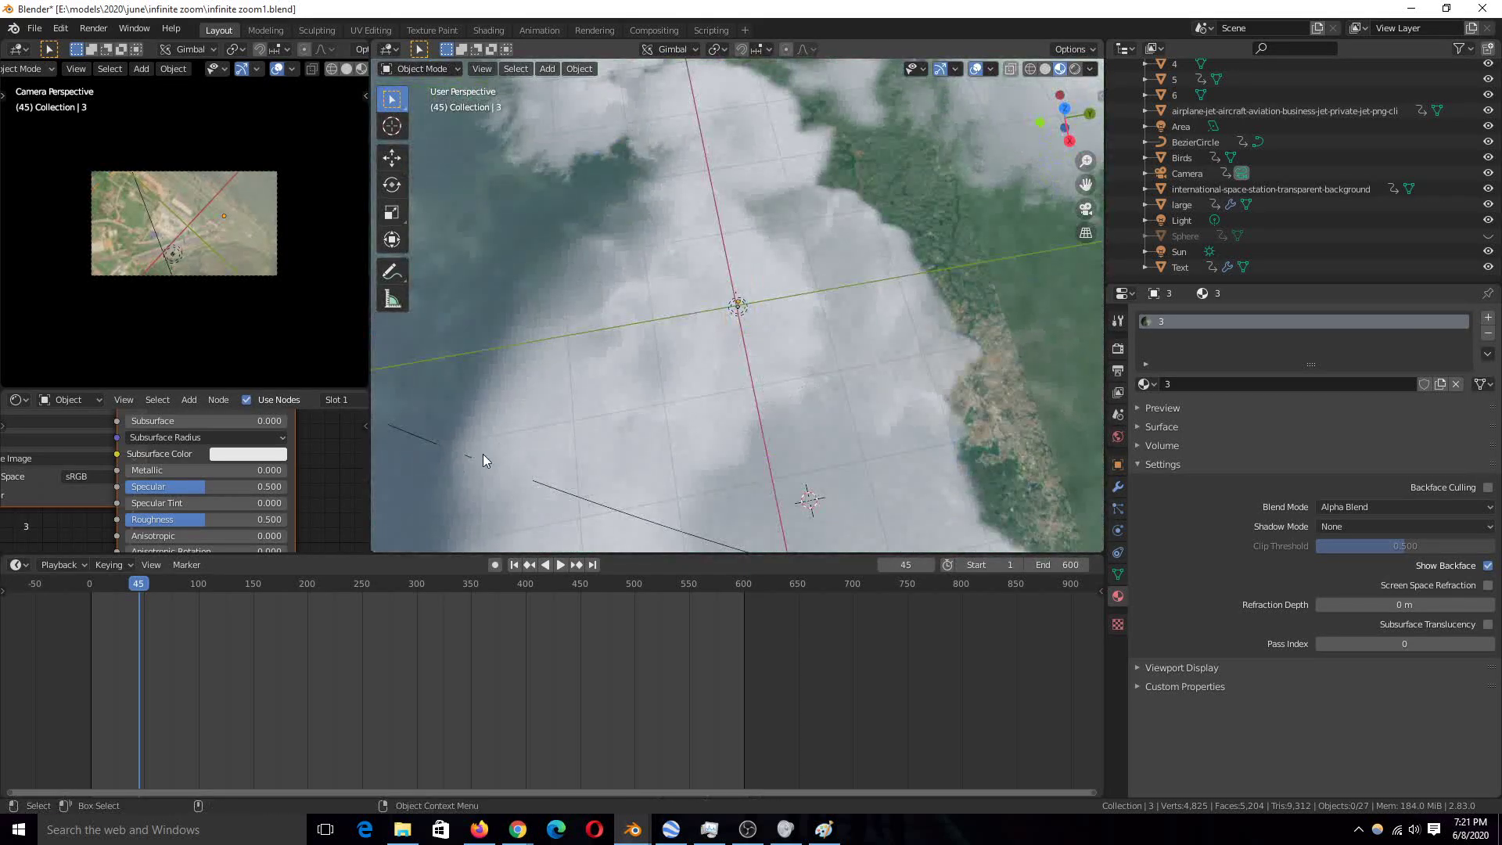
Turn off Overlays in the camera preview and replay the animation from the start
{"action": "scroll", "coordinate": [235, 266], "scroll_direction": "up", "scroll_amount": 5}
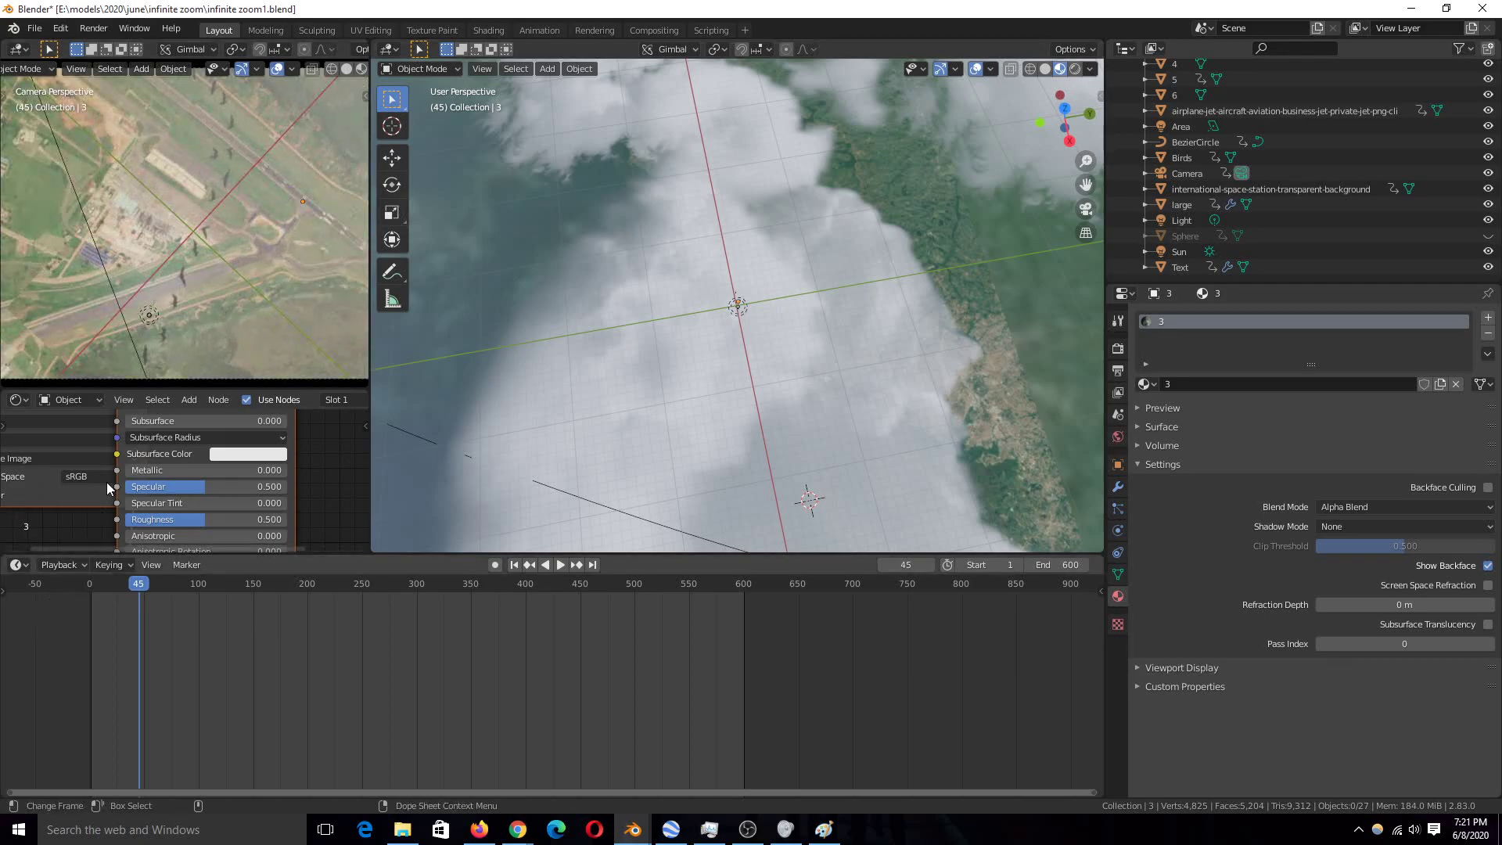
{"action": "left_click", "coordinate": [281, 73]}
{"action": "scroll", "coordinate": [181, 398], "scroll_direction": "down", "scroll_amount": 3}
{"action": "scroll", "coordinate": [182, 308], "scroll_direction": "down", "scroll_amount": 3}
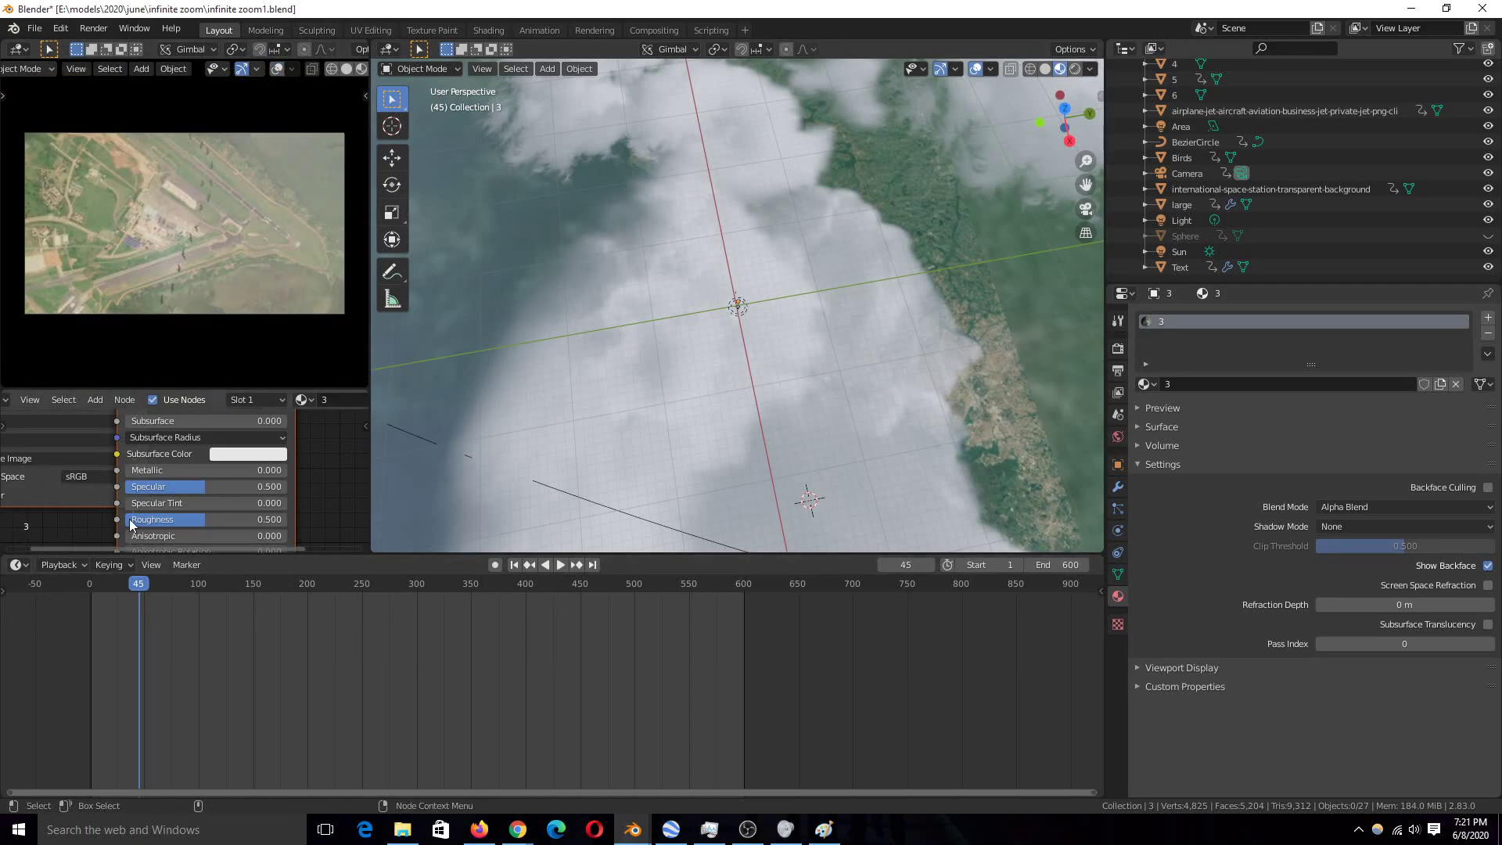
{"action": "key", "text": "shift+Left"}
{"action": "key", "text": "space"}
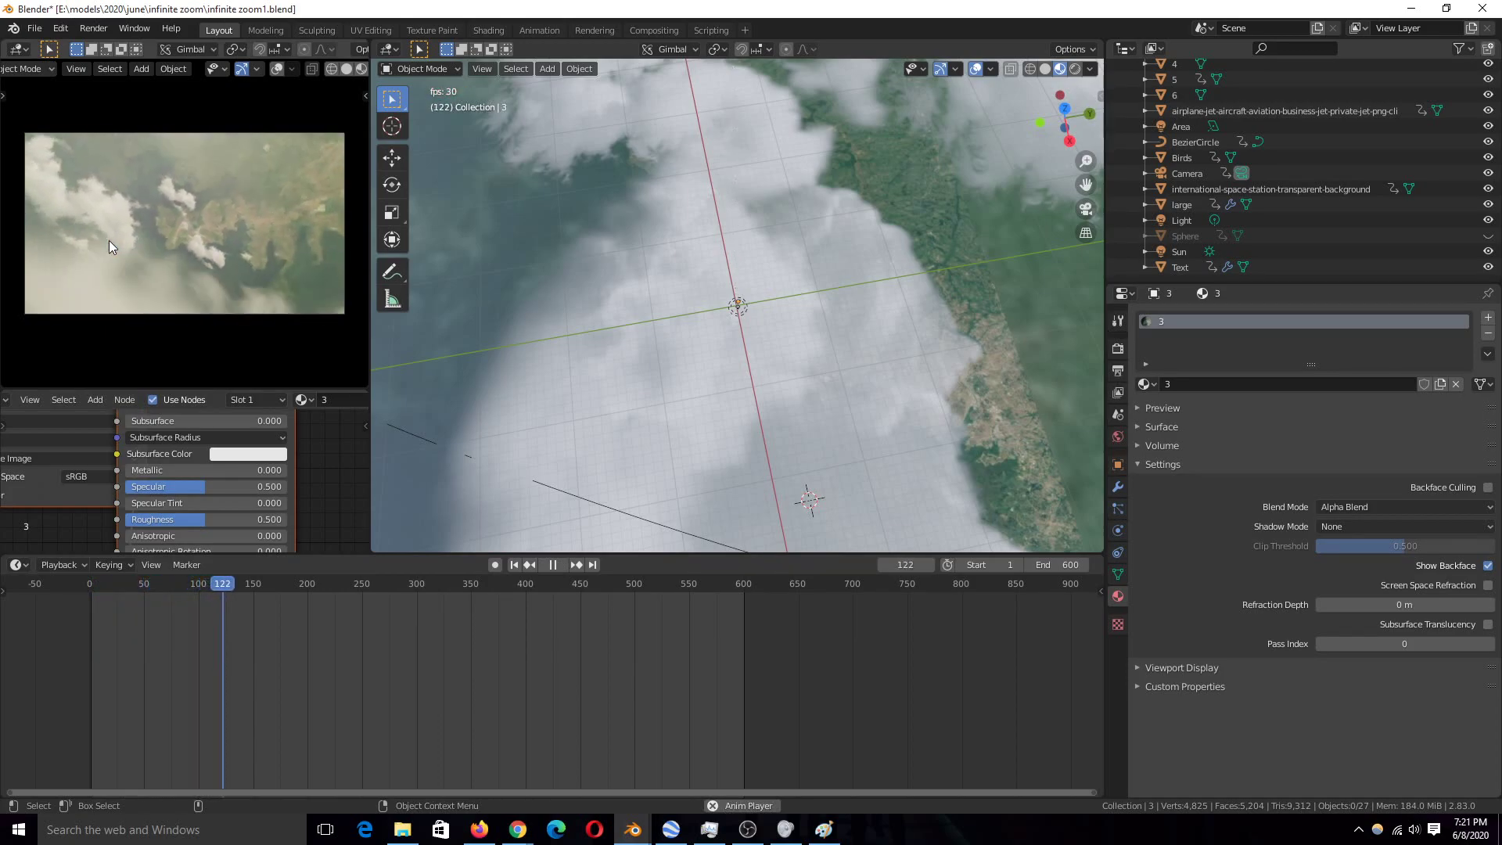
Stop playback, scrub back to frame 25, save, replay to frame 78, and select plane 4
{"action": "key", "text": "space"}
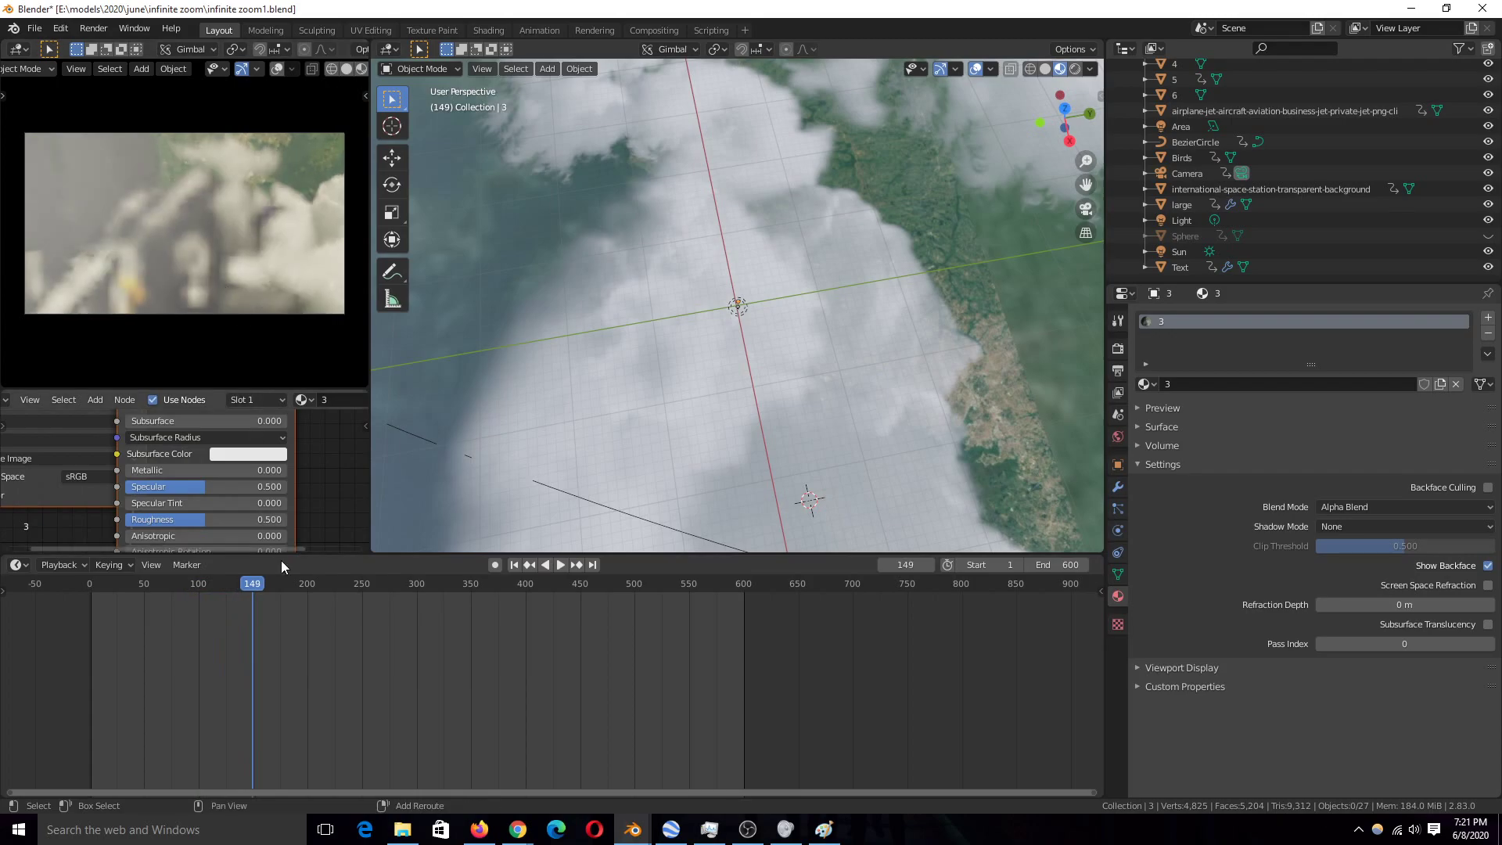
{"action": "right_click_drag", "start_coordinate": [222, 617], "coordinate": [153, 615]}
{"action": "left_click_drag", "start_coordinate": [121, 617], "coordinate": [117, 611]}
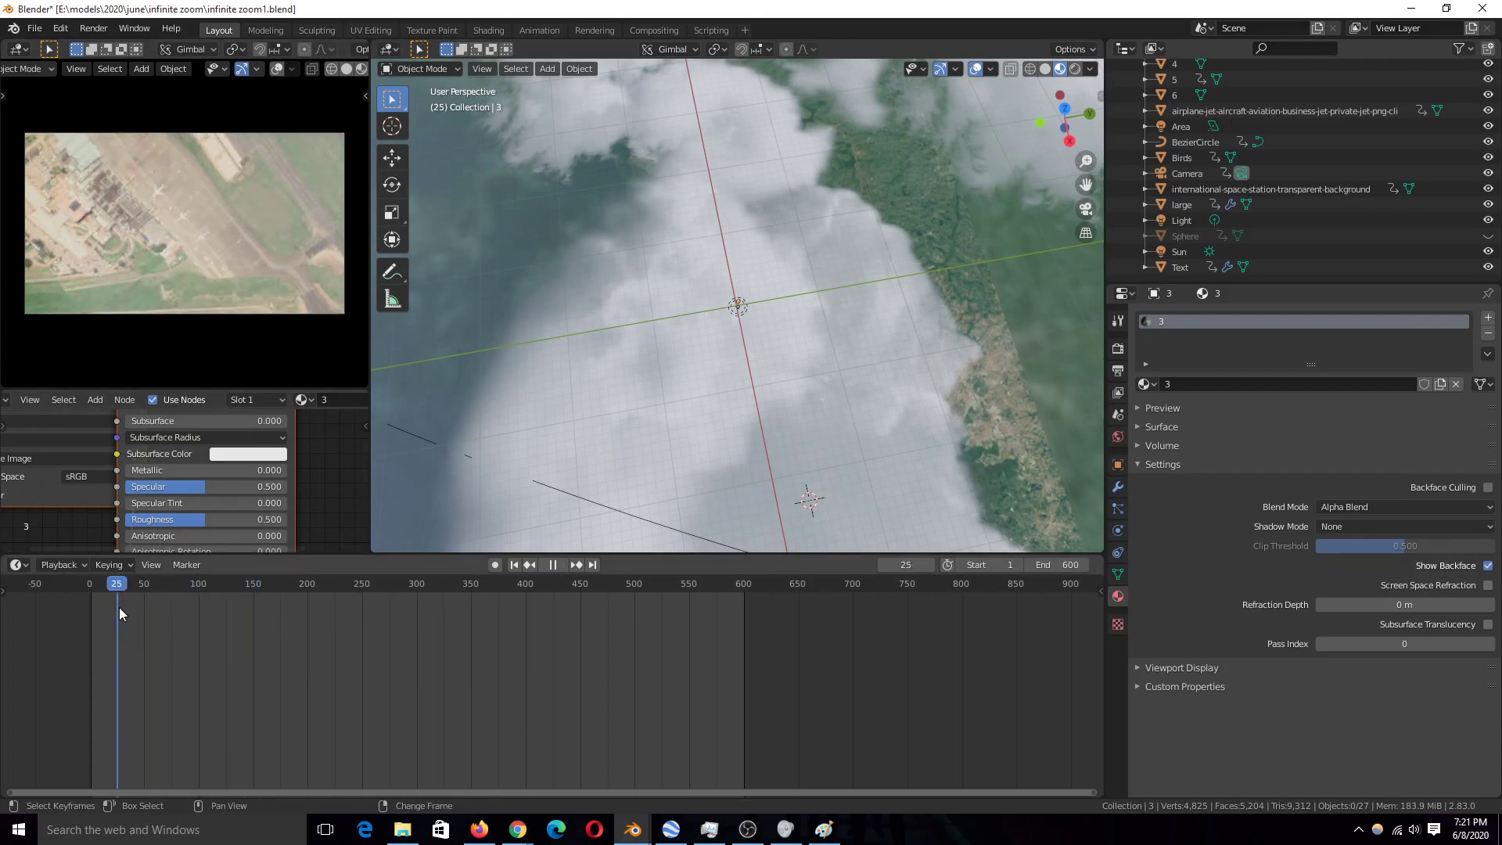
{"action": "key", "text": "ctrl+s"}
{"action": "key", "text": "space"}
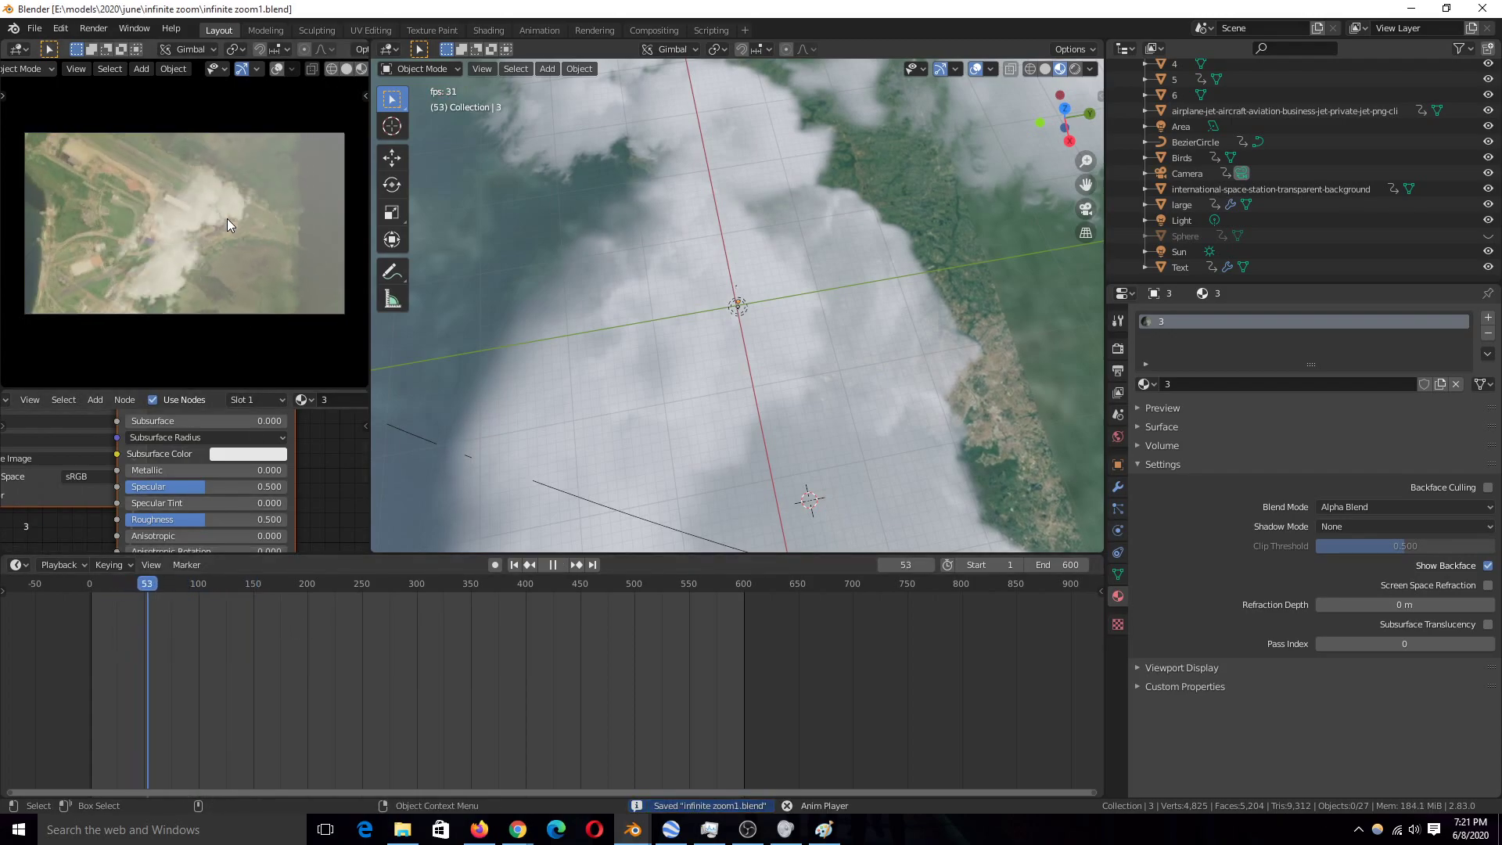
{"action": "key", "text": "space"}
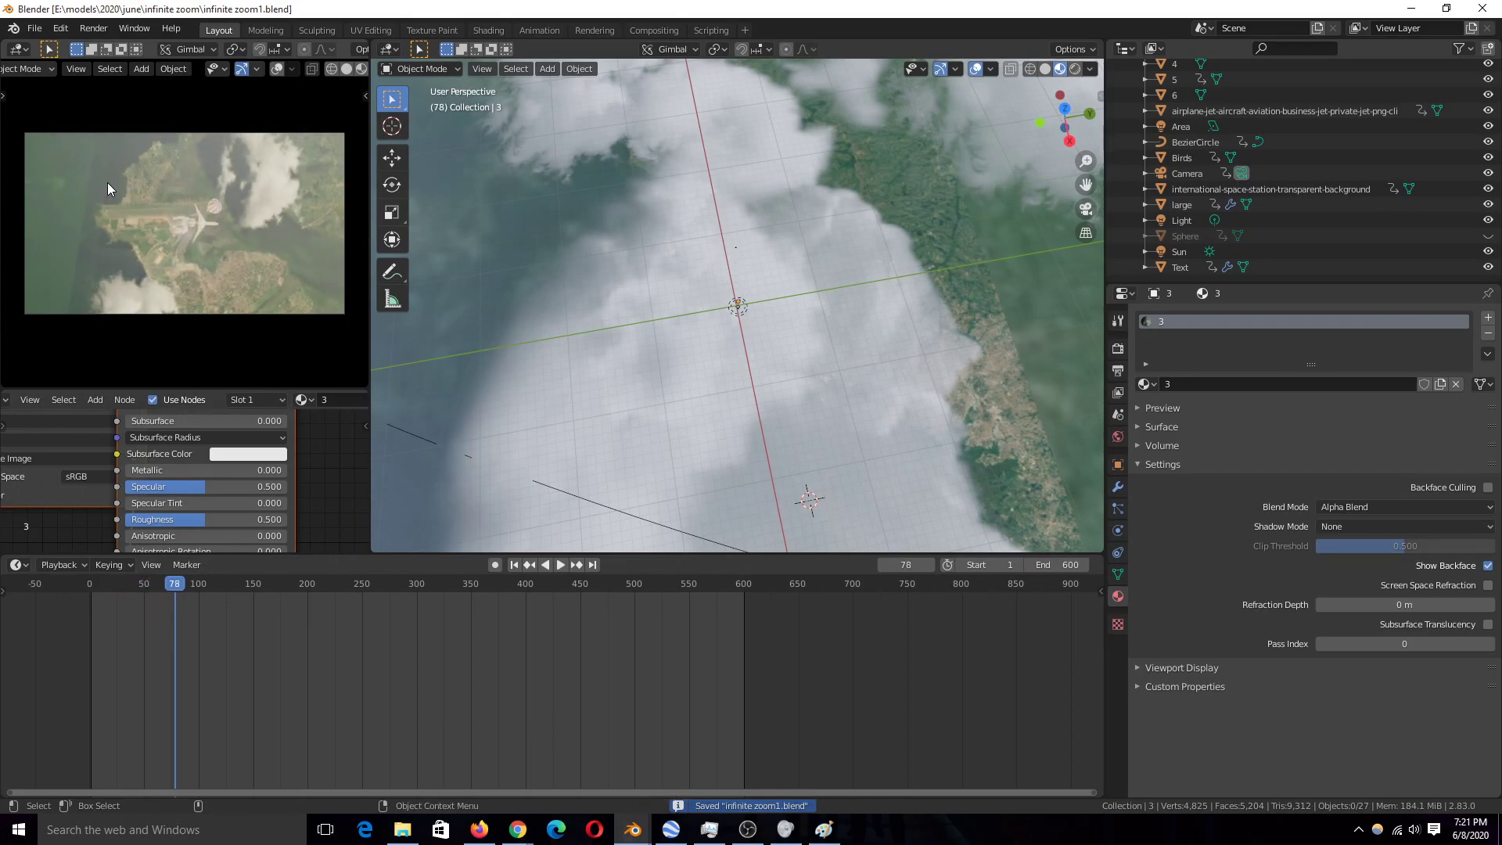
{"action": "left_click", "coordinate": [88, 197]}
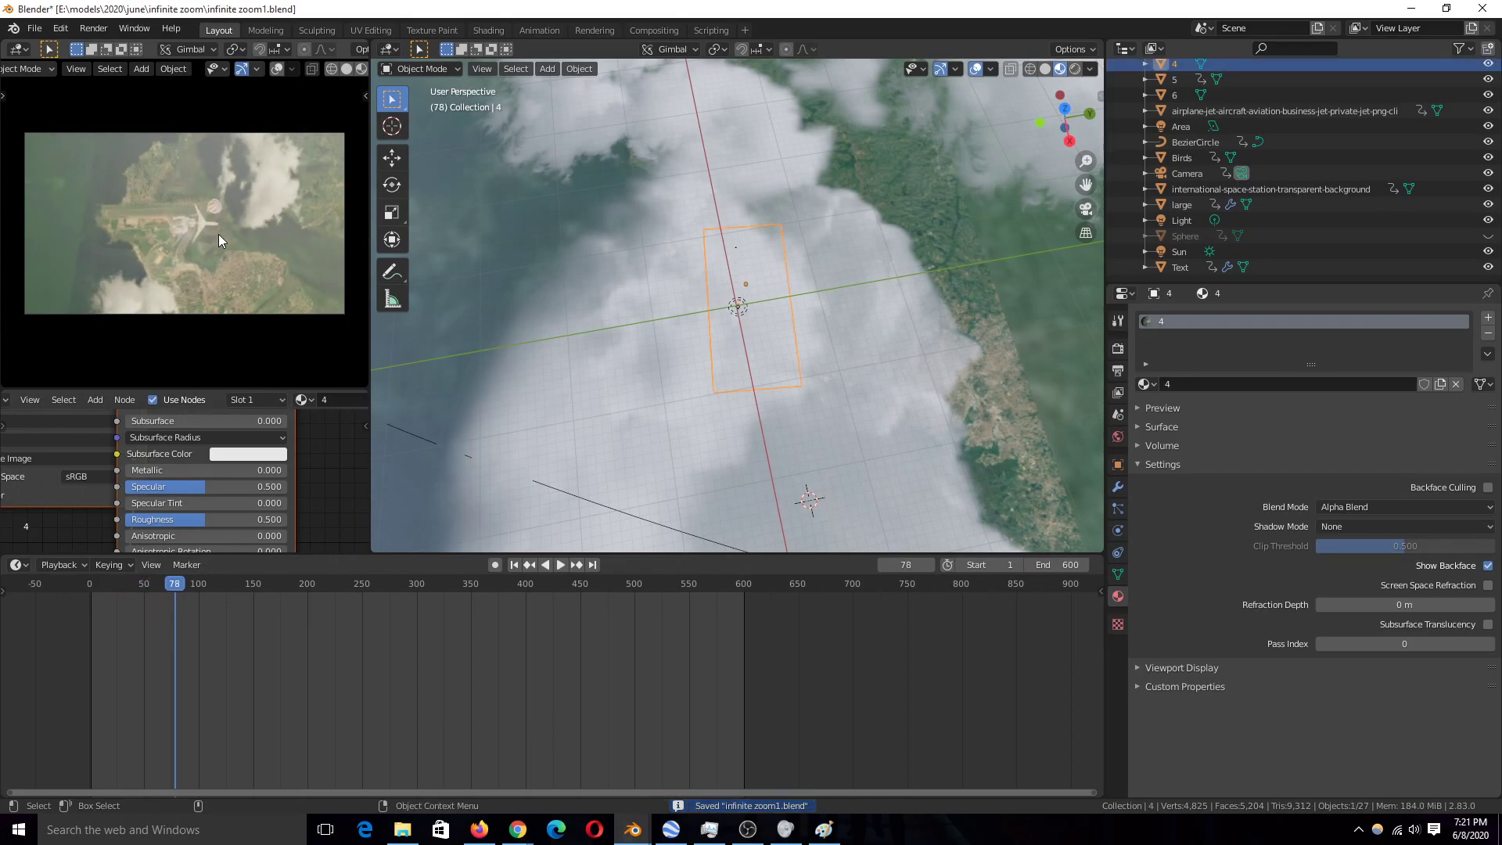
View plane 4 alone in Local View, return to the full scene, and save
{"action": "middle_click_drag", "start_coordinate": [783, 306], "coordinate": [879, 260]}
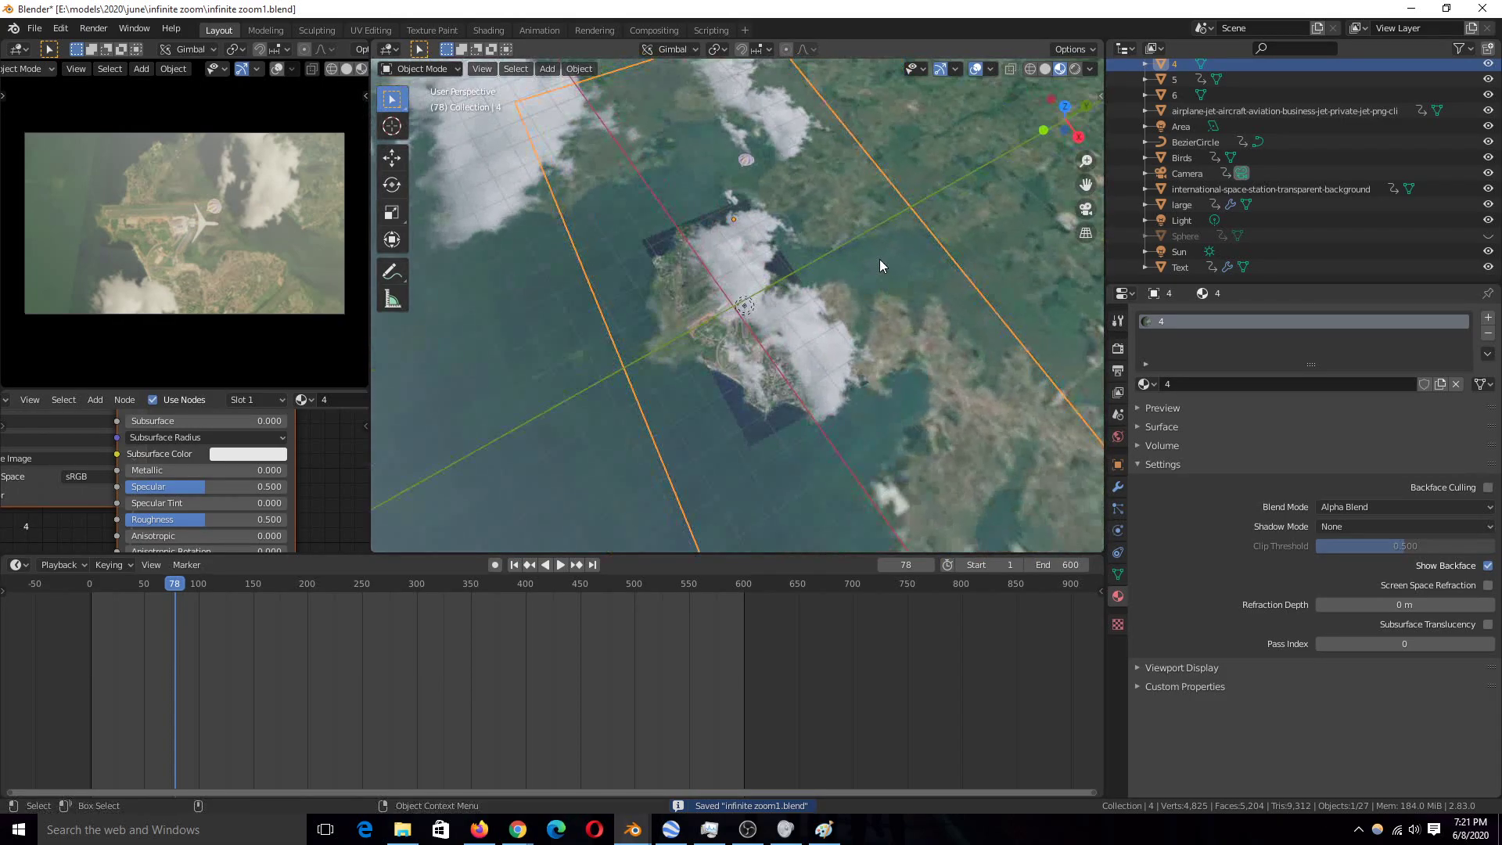
{"action": "key", "text": "KP_Divide"}
{"action": "scroll", "coordinate": [743, 270], "scroll_direction": "up", "scroll_amount": 3}
{"action": "scroll", "coordinate": [818, 279], "scroll_direction": "up", "scroll_amount": 3}
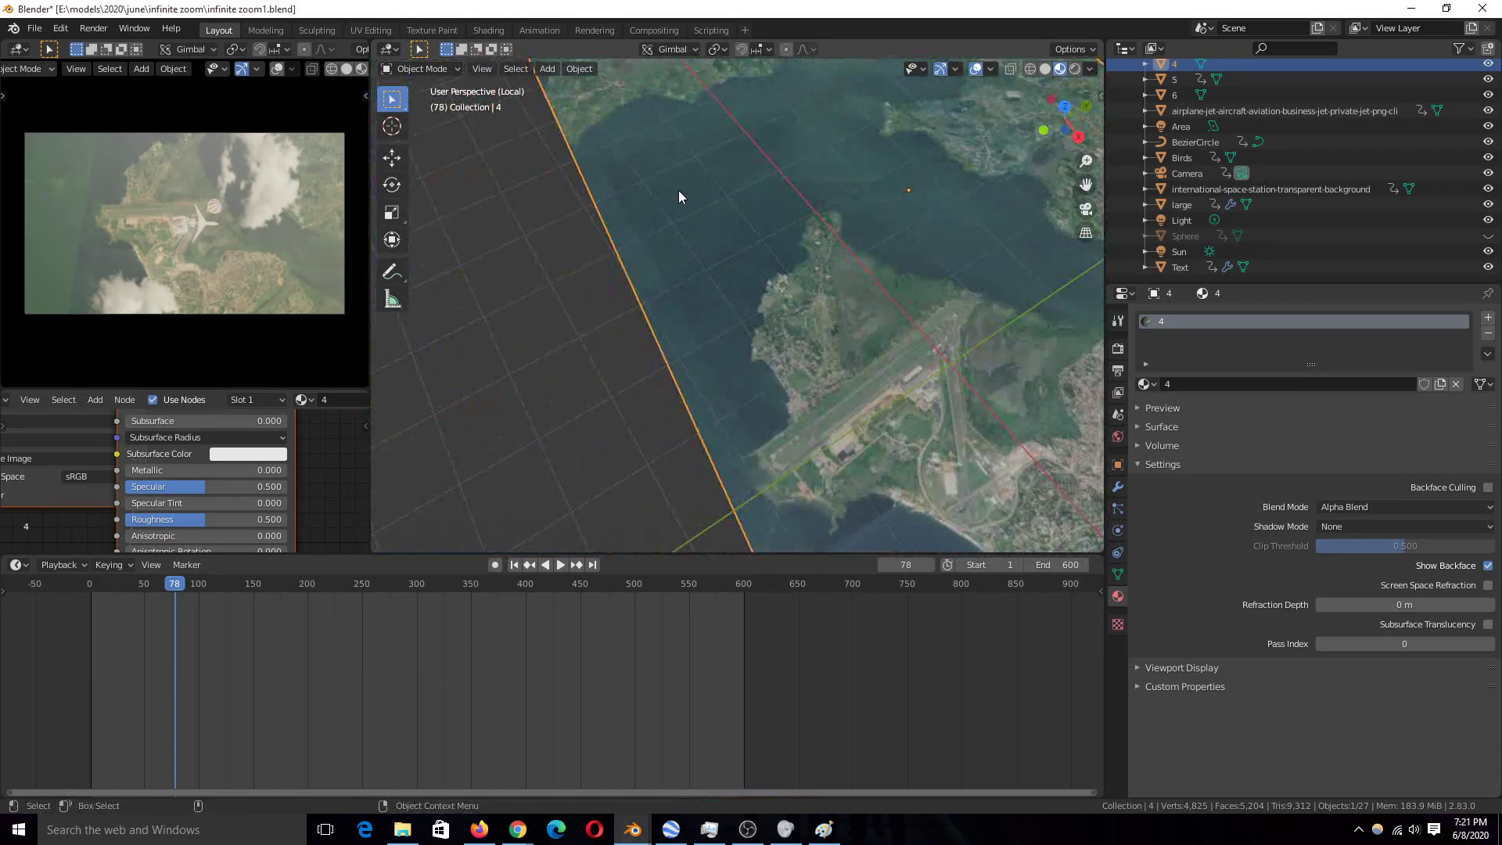
{"action": "key", "text": "KP_Divide"}
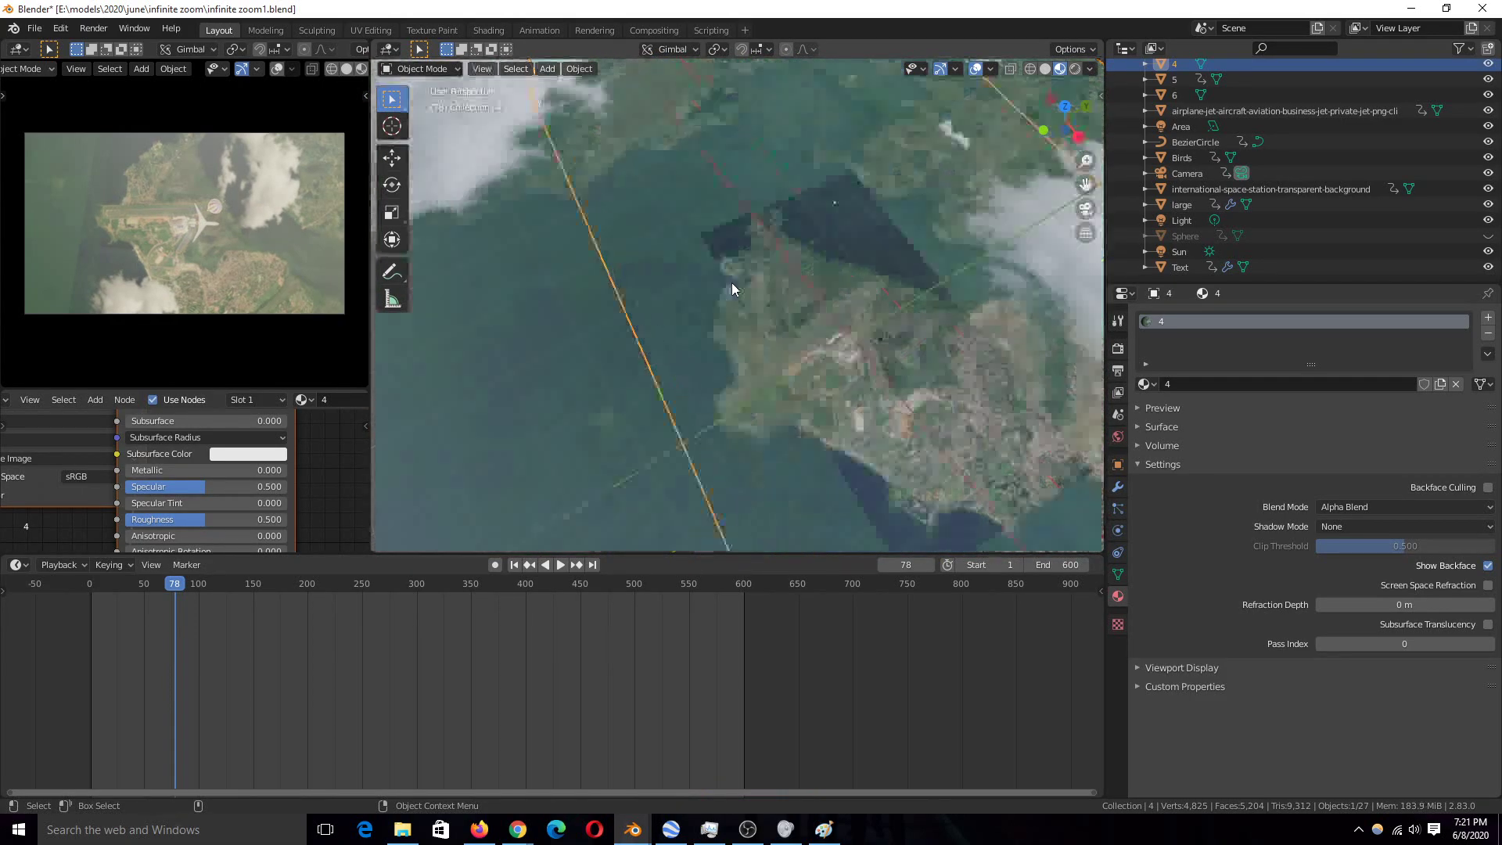
{"action": "key", "text": "ctrl+s"}
Scrub to frame 46, then back to frame 0, browse the Add menu, and select plane 2
{"action": "right_click_drag", "start_coordinate": [100, 627], "coordinate": [191, 622]}
{"action": "scroll", "coordinate": [637, 330], "scroll_direction": "up", "scroll_amount": 3}
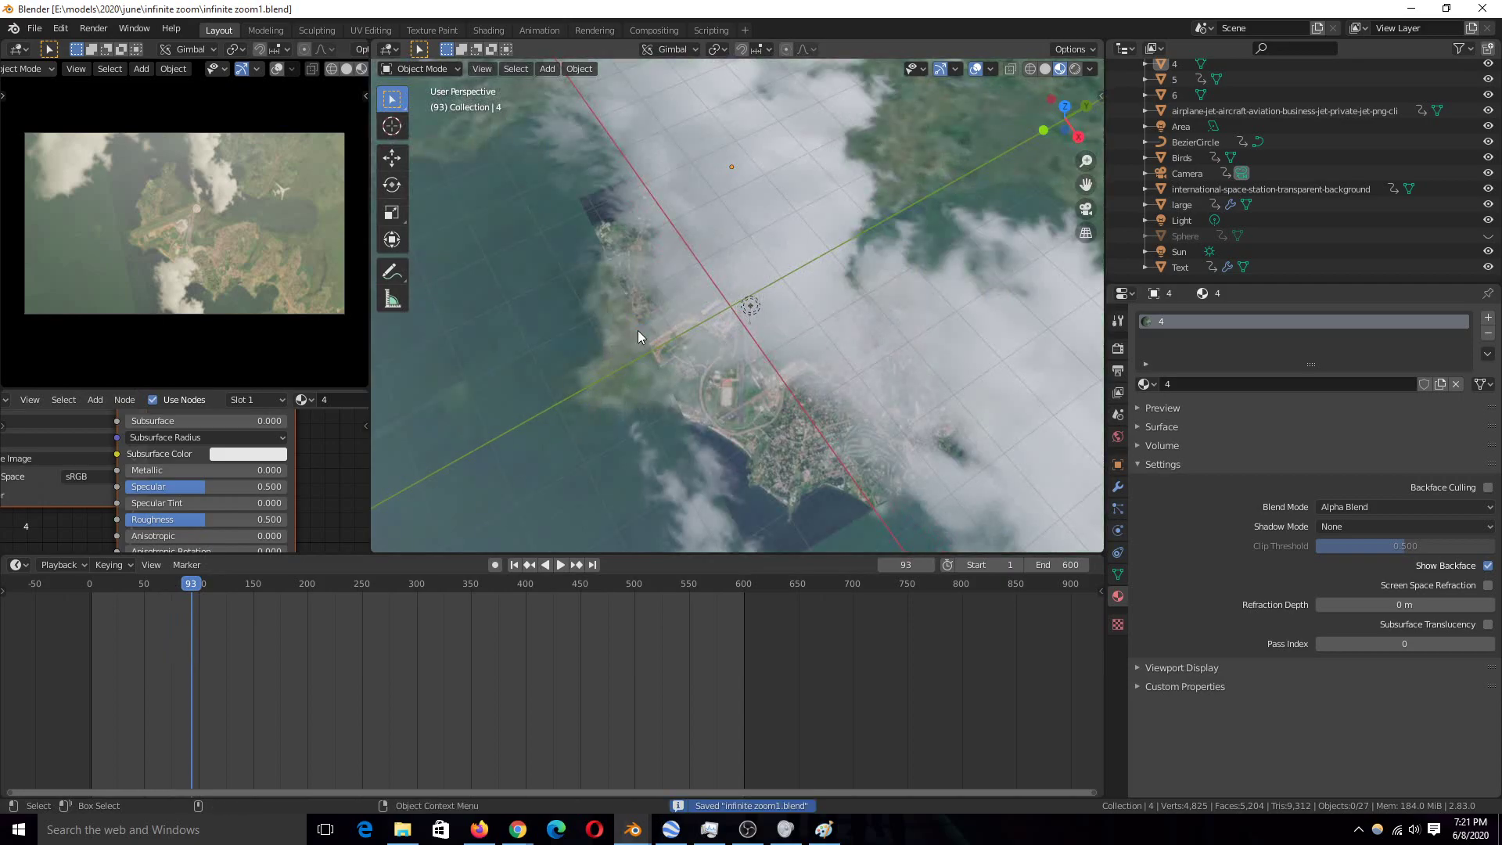
{"action": "scroll", "coordinate": [637, 331], "scroll_direction": "up", "scroll_amount": 9}
{"action": "middle_click_drag", "start_coordinate": [647, 324], "coordinate": [704, 313]}
{"action": "left_click", "coordinate": [91, 612]}
{"action": "key", "text": "space"}
{"action": "left_click", "coordinate": [65, 614]}
{"action": "key", "text": "space"}
{"action": "scroll", "coordinate": [658, 293], "scroll_direction": "down", "scroll_amount": 2}
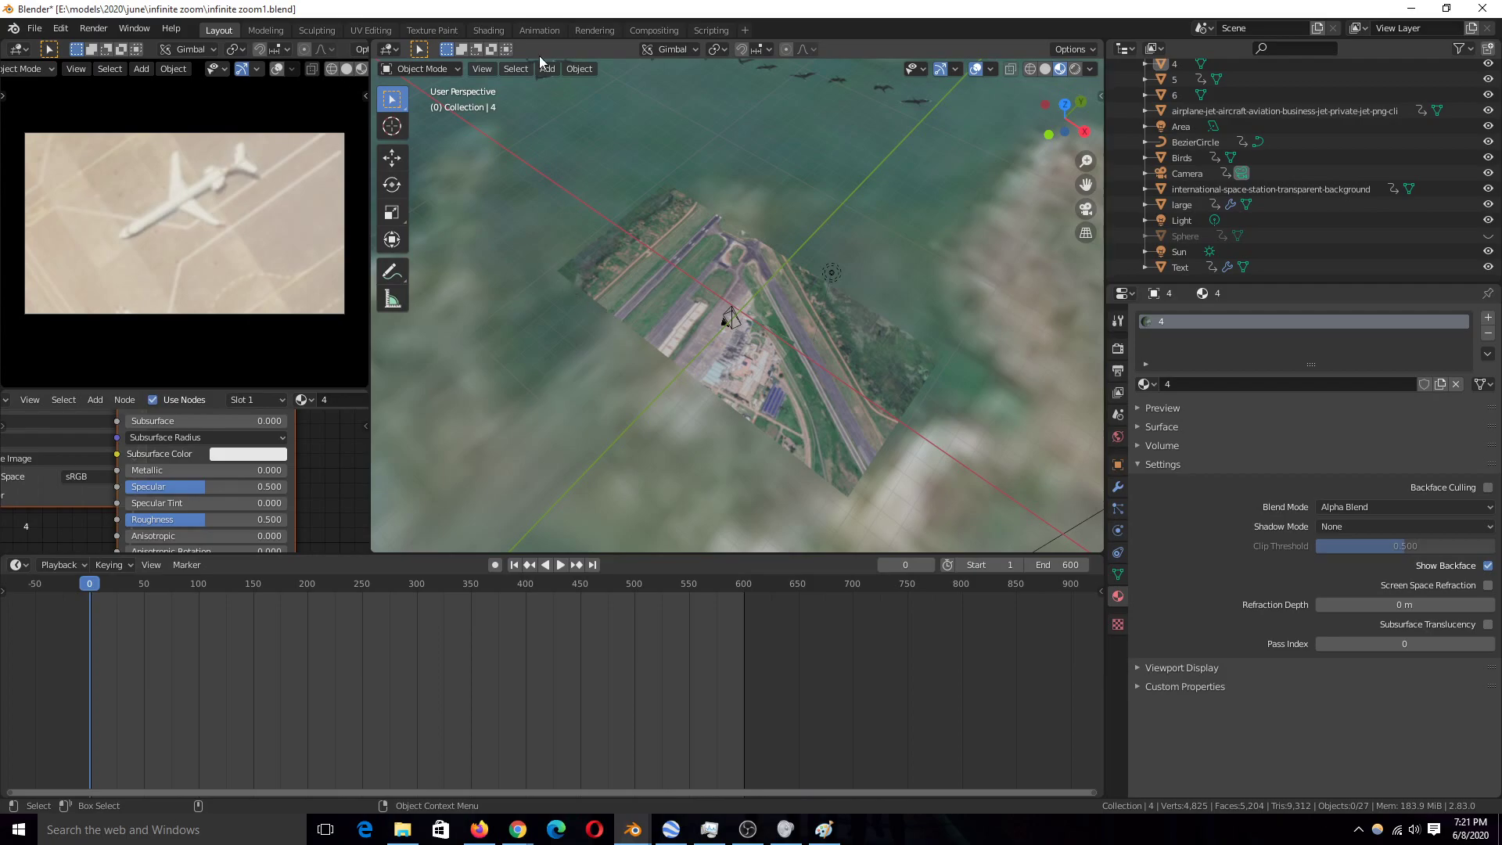
{"action": "key", "text": "shift+a"}
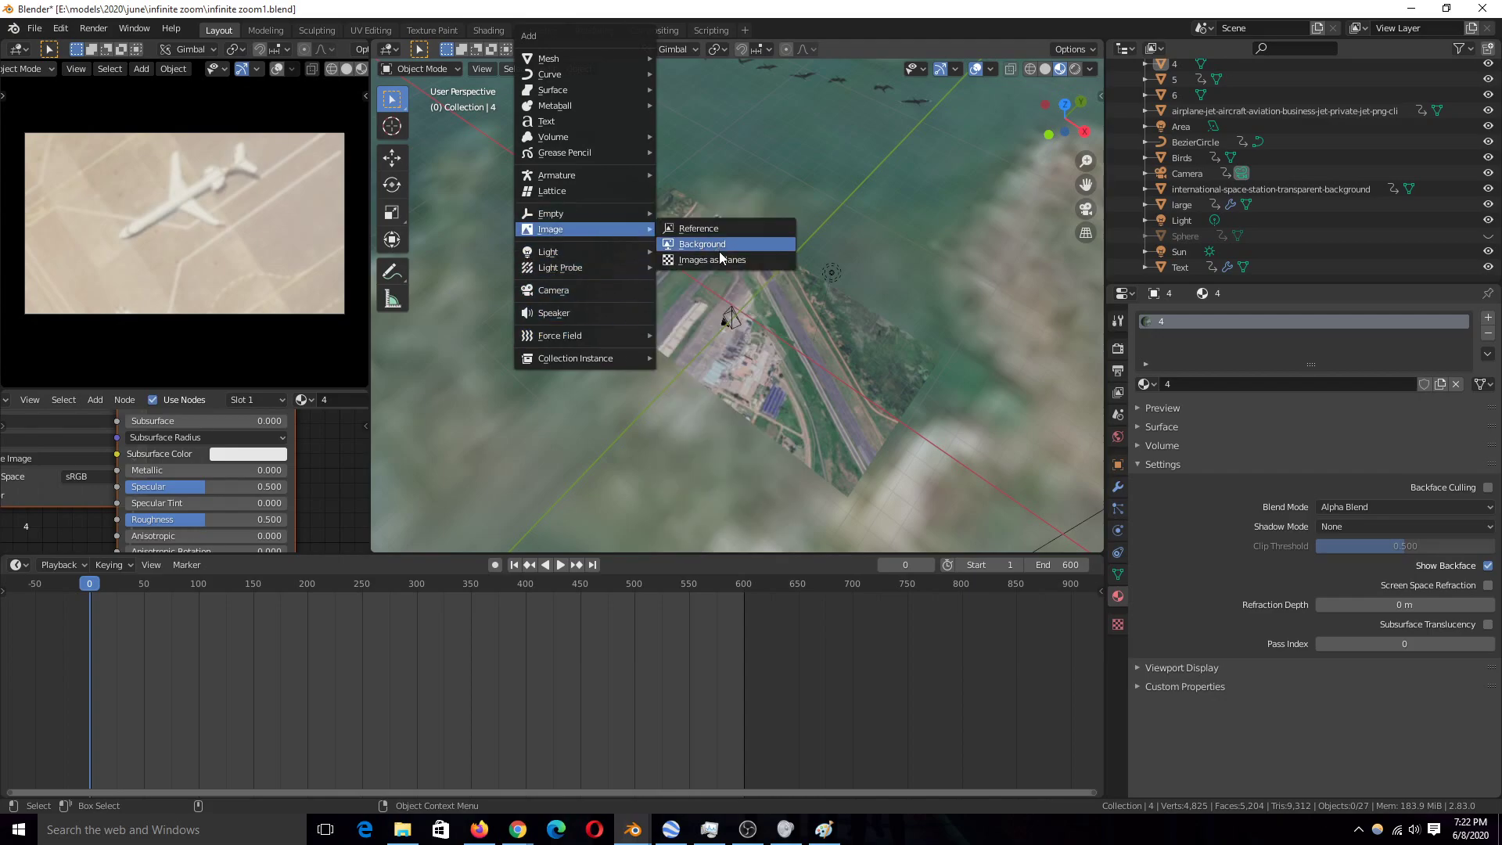
{"action": "left_click", "coordinate": [823, 339]}
Save, then open Preferences to confirm Import Images as Planes is enabled, and close it
{"action": "key", "text": "ctrl+s"}
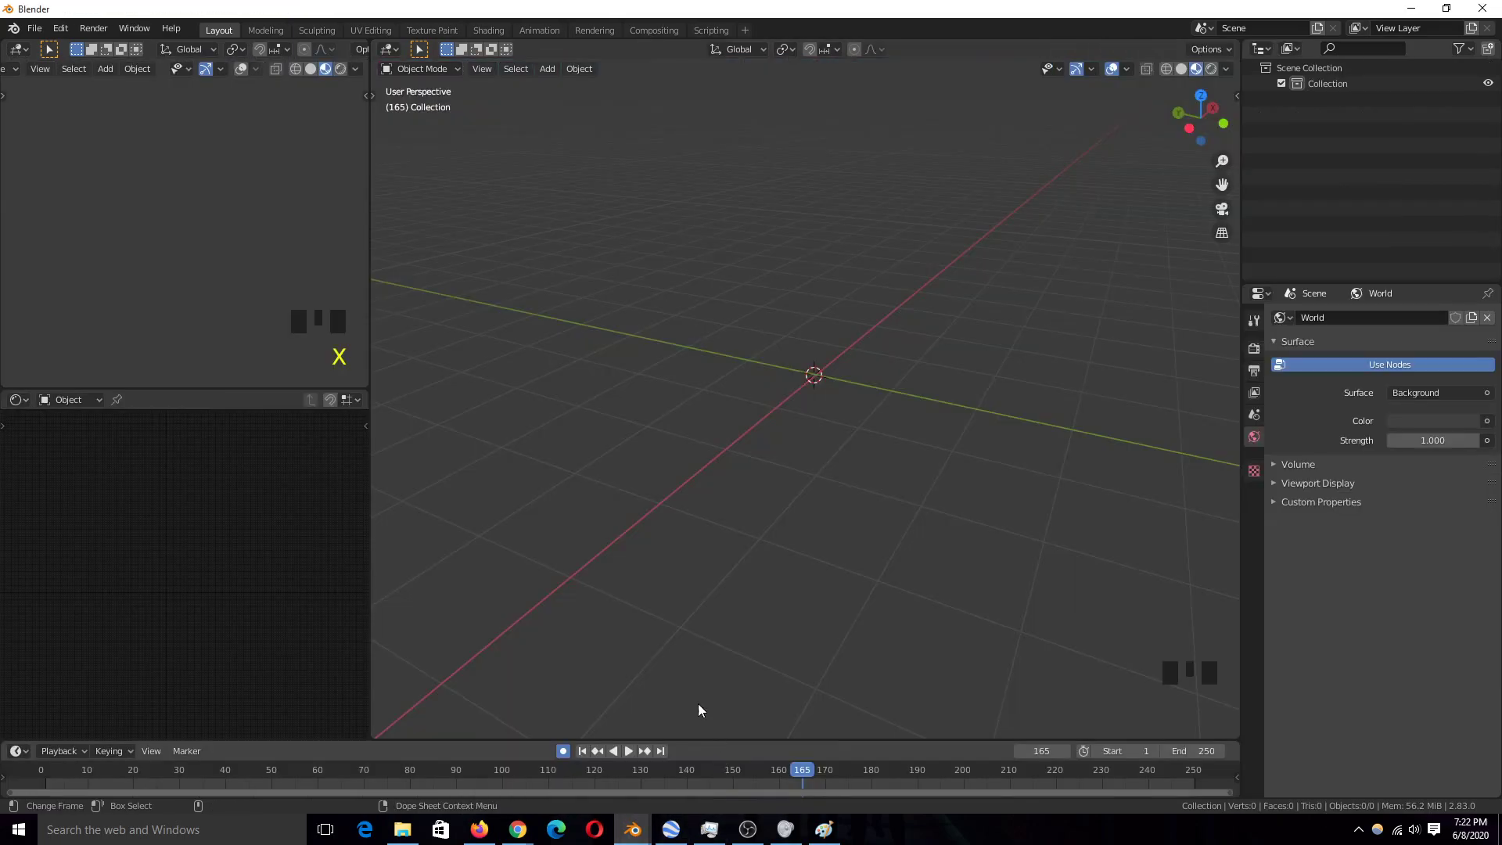
{"action": "left_click", "coordinate": [60, 28]}
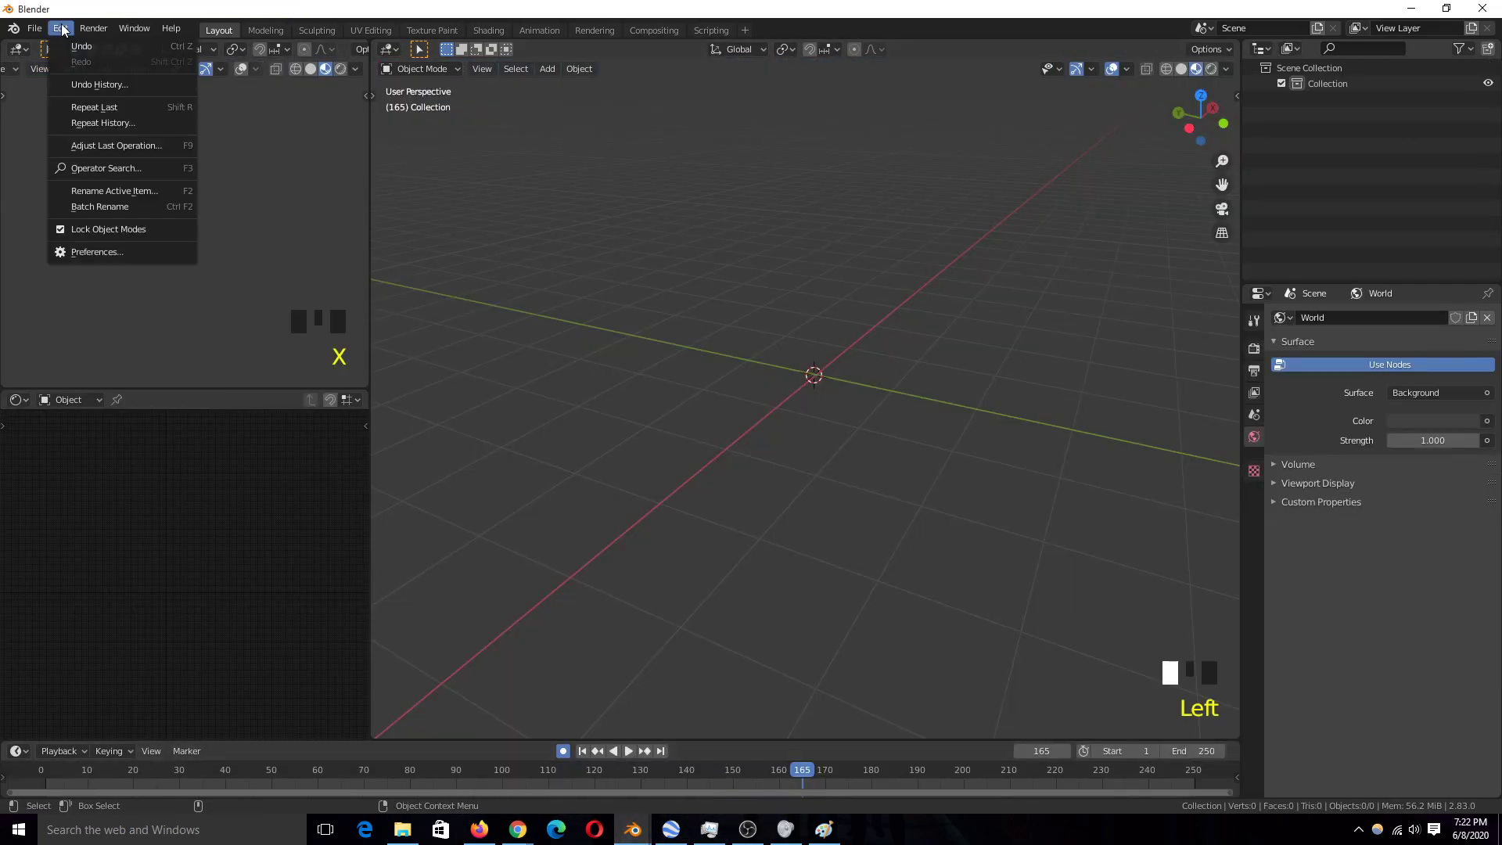
{"action": "left_click", "coordinate": [122, 251]}
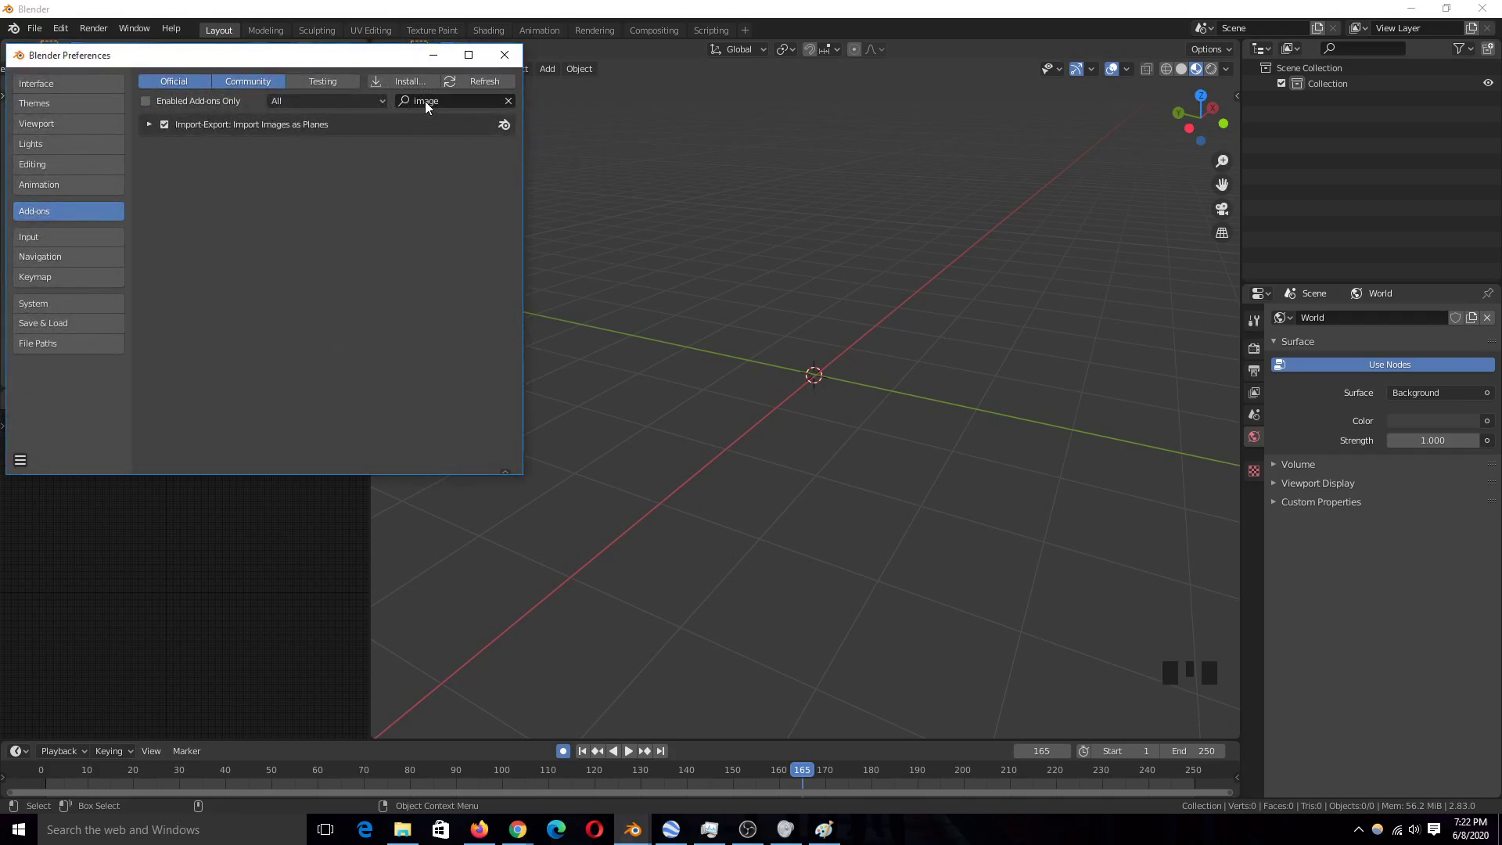
{"action": "left_click", "coordinate": [504, 57]}
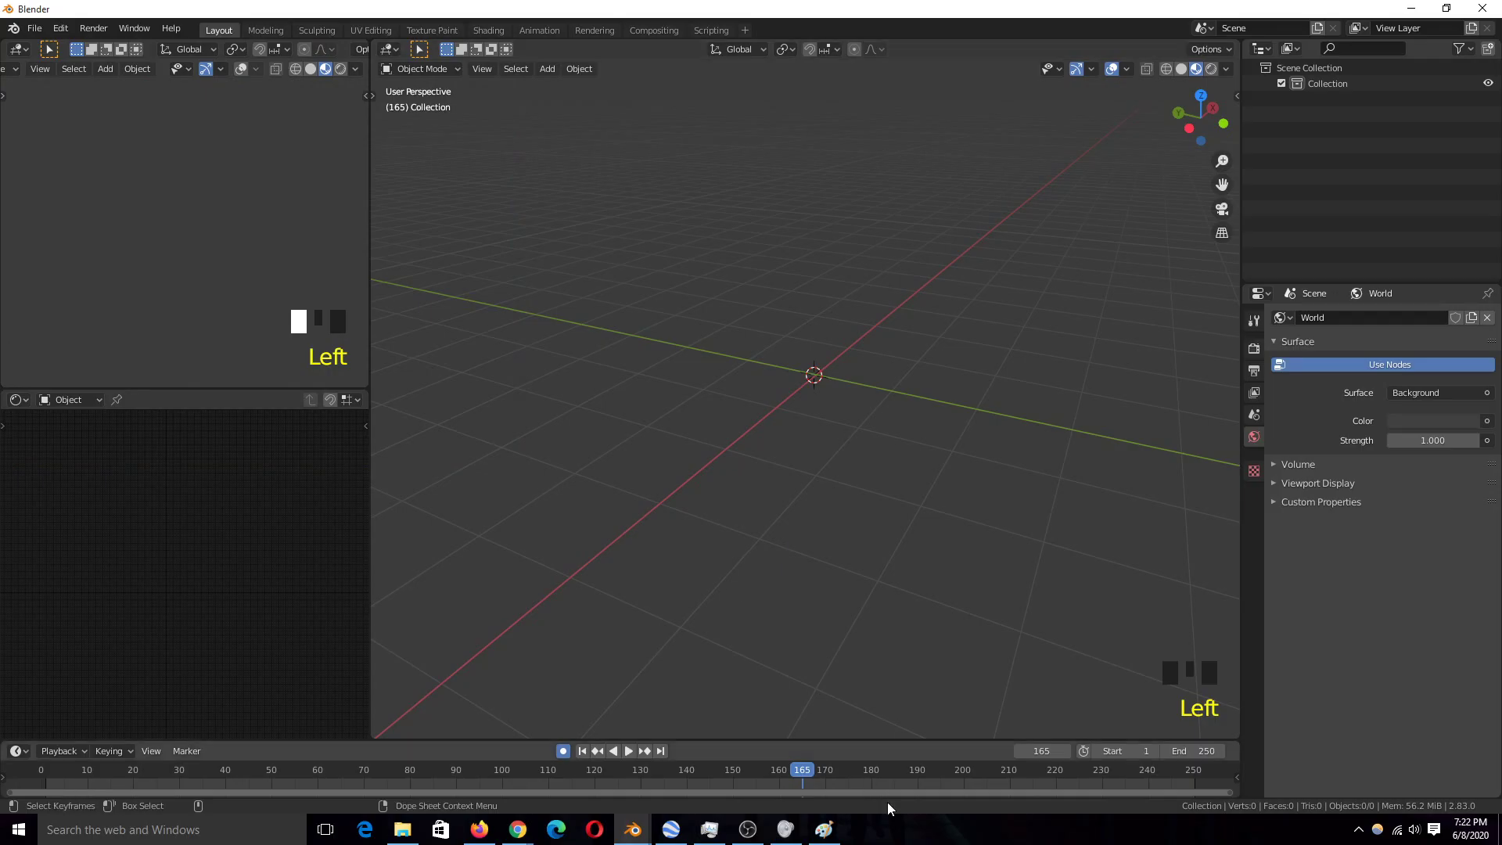
Zoom Google Earth onto the treatment plant among warehouses, at about 8105 ft eye altitude
{"action": "left_click", "coordinate": [673, 831]}
{"action": "scroll", "coordinate": [780, 442], "scroll_direction": "down", "scroll_amount": 5}
{"action": "scroll", "coordinate": [780, 442], "scroll_direction": "up", "scroll_amount": 5}
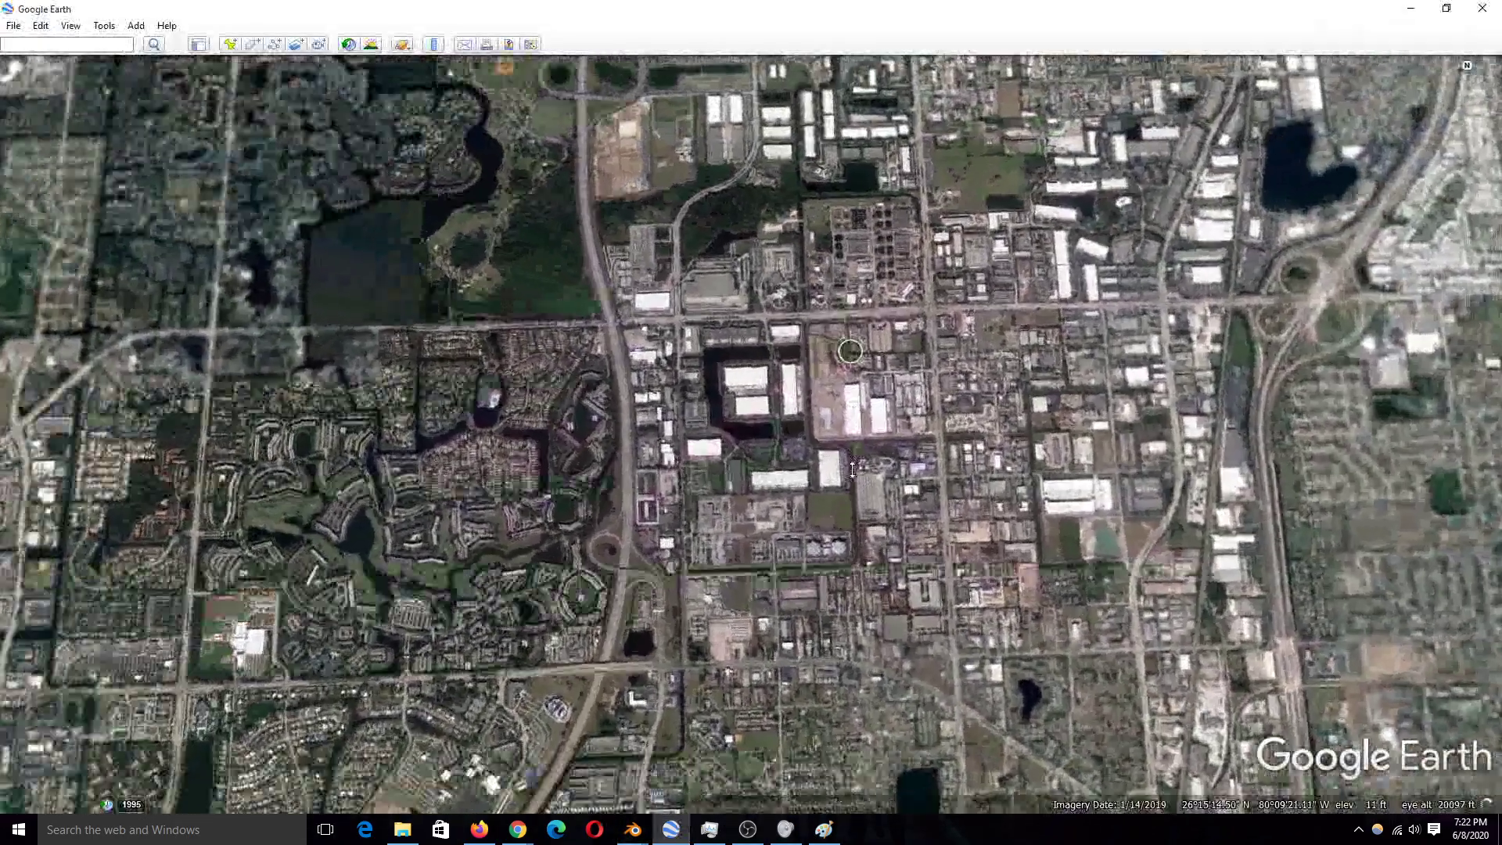
{"action": "scroll", "coordinate": [915, 338], "scroll_direction": "up", "scroll_amount": 4}
{"action": "scroll", "coordinate": [948, 231], "scroll_direction": "down", "scroll_amount": 4}
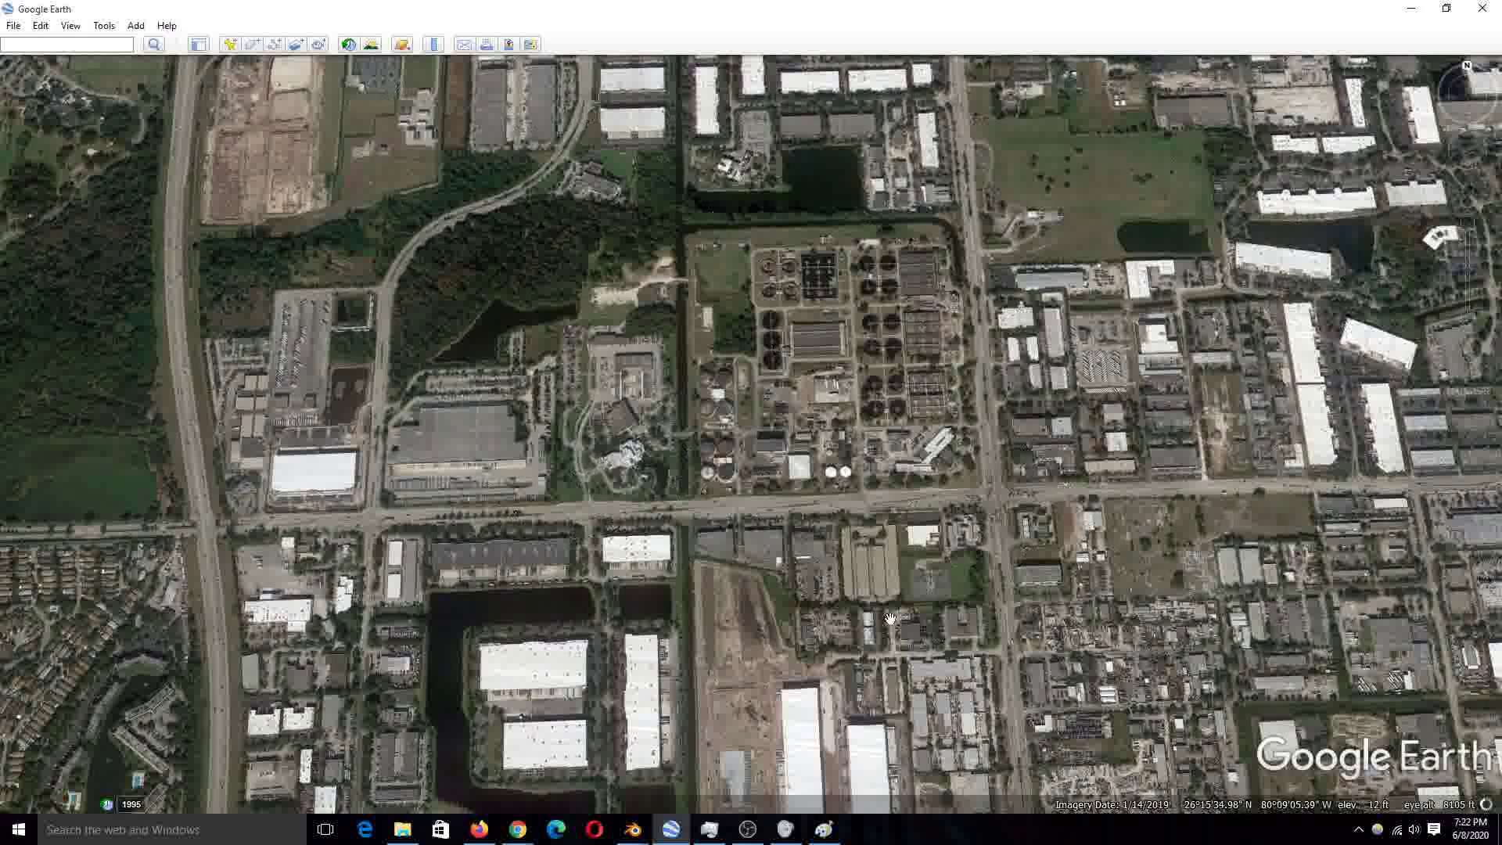
Paste the new screenshot into Paint, crop it to the 1713×787 map area, and minimize Paint
{"action": "left_click", "coordinate": [823, 829]}
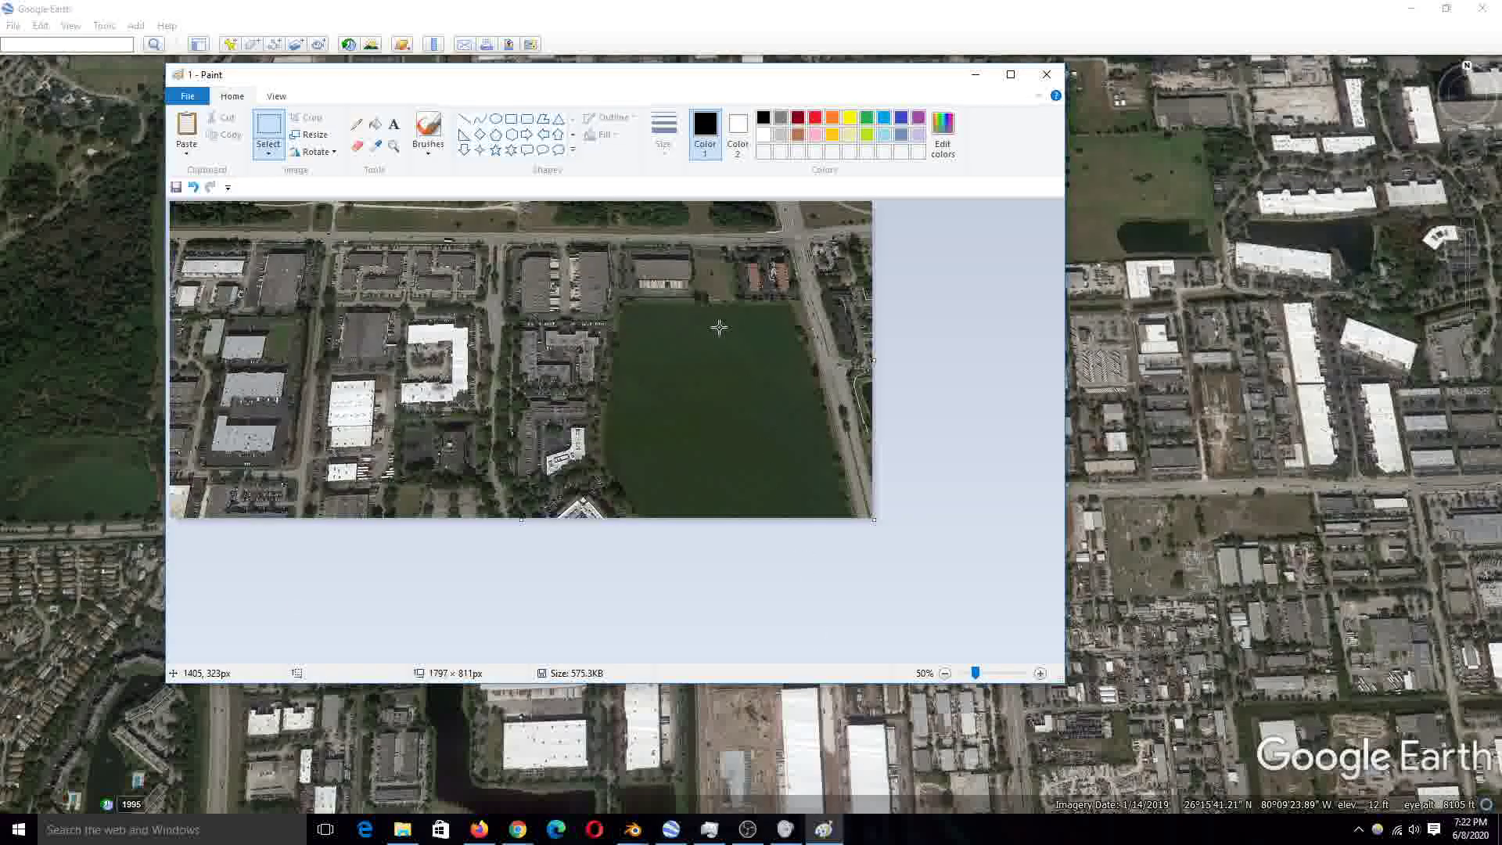
{"action": "key", "text": "ctrl+v"}
{"action": "mouse_move", "coordinate": [217, 258]}
{"action": "left_mouse_down"}
{"action": "mouse_move", "coordinate": [884, 595]}
{"action": "mouse_move", "coordinate": [888, 564]}
{"action": "left_mouse_up"}
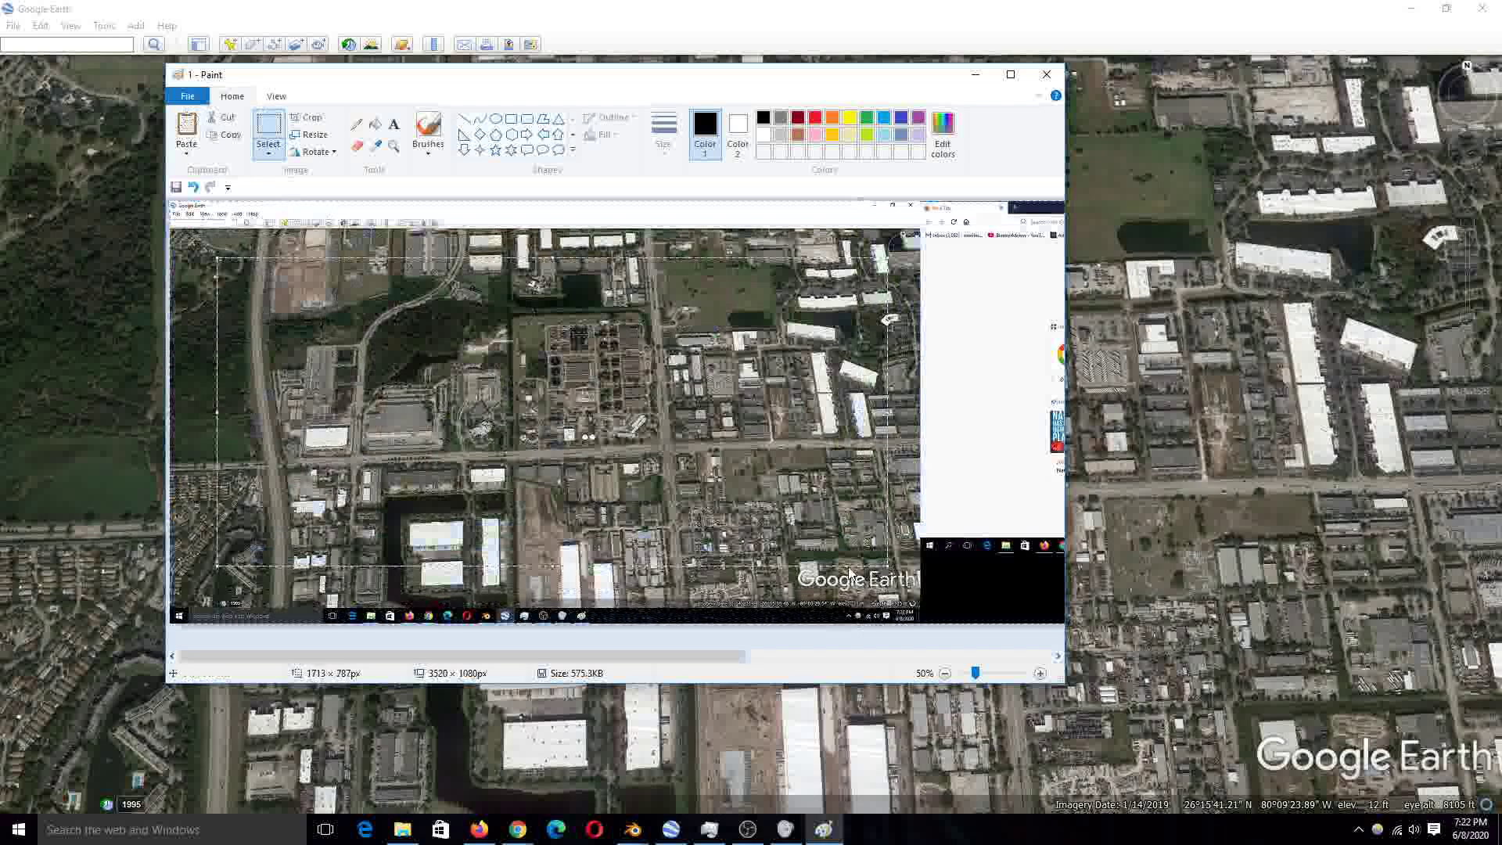
{"action": "left_click", "coordinate": [306, 117]}
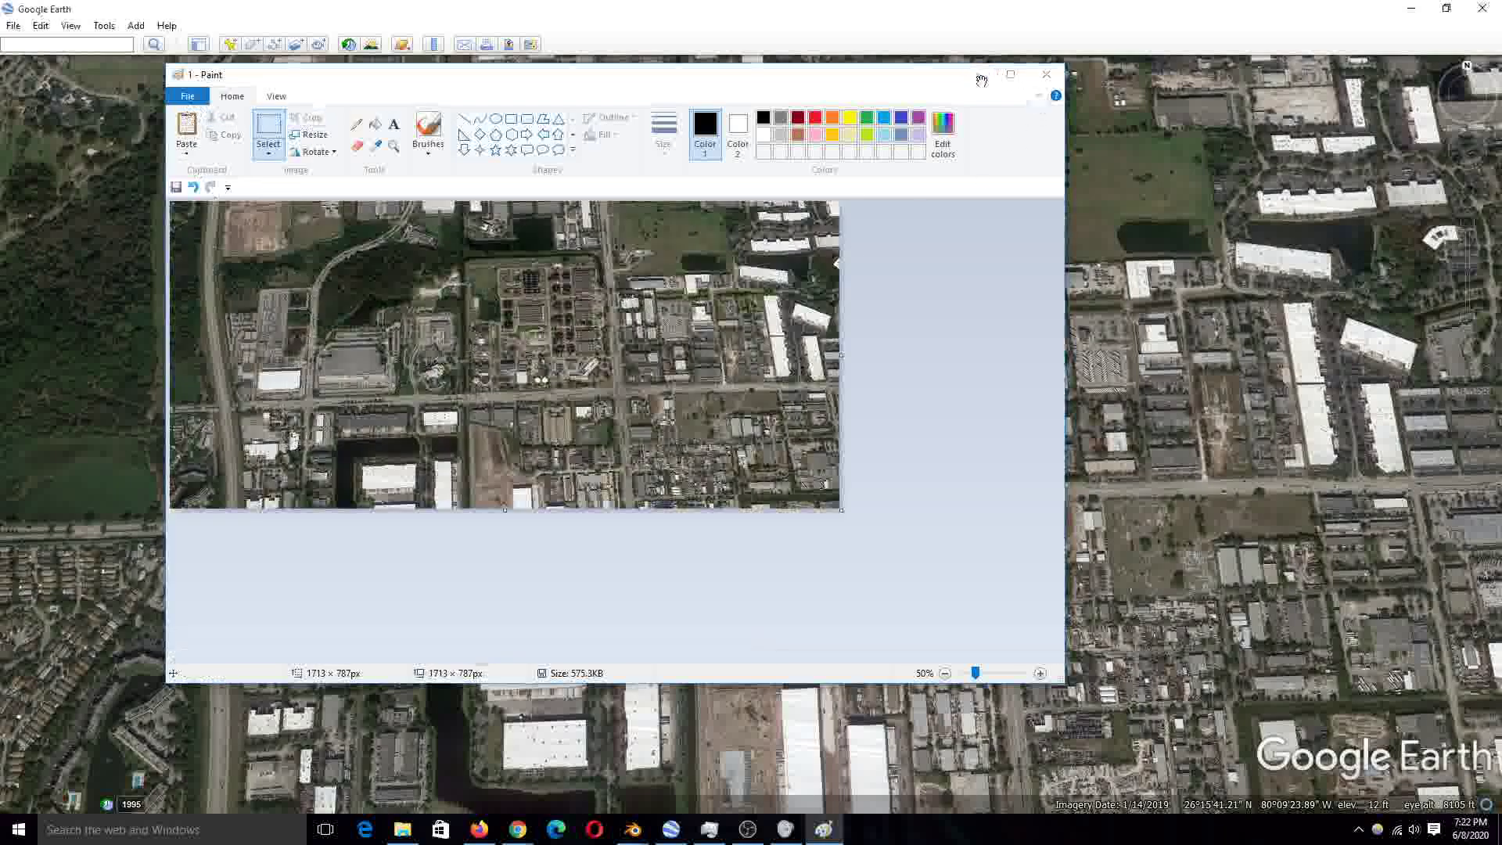
{"action": "left_click", "coordinate": [983, 75]}
{"action": "scroll", "coordinate": [881, 389], "scroll_direction": "down", "scroll_amount": 4}
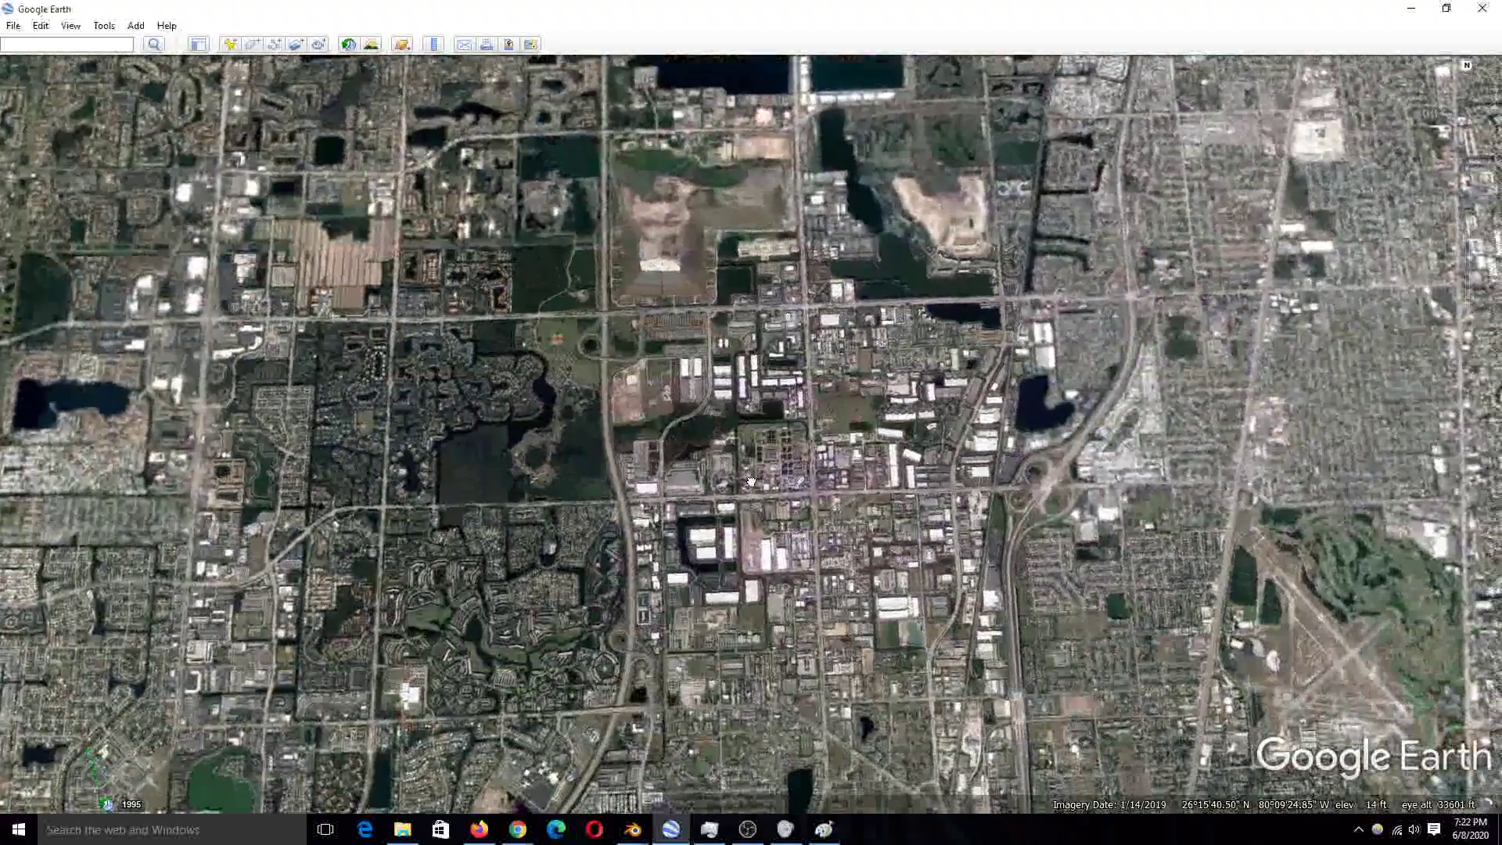
Zoom Google Earth out to the whole globe at about 10,485 mi with North America centred
{"action": "scroll", "coordinate": [784, 546], "scroll_direction": "down", "scroll_amount": 5}
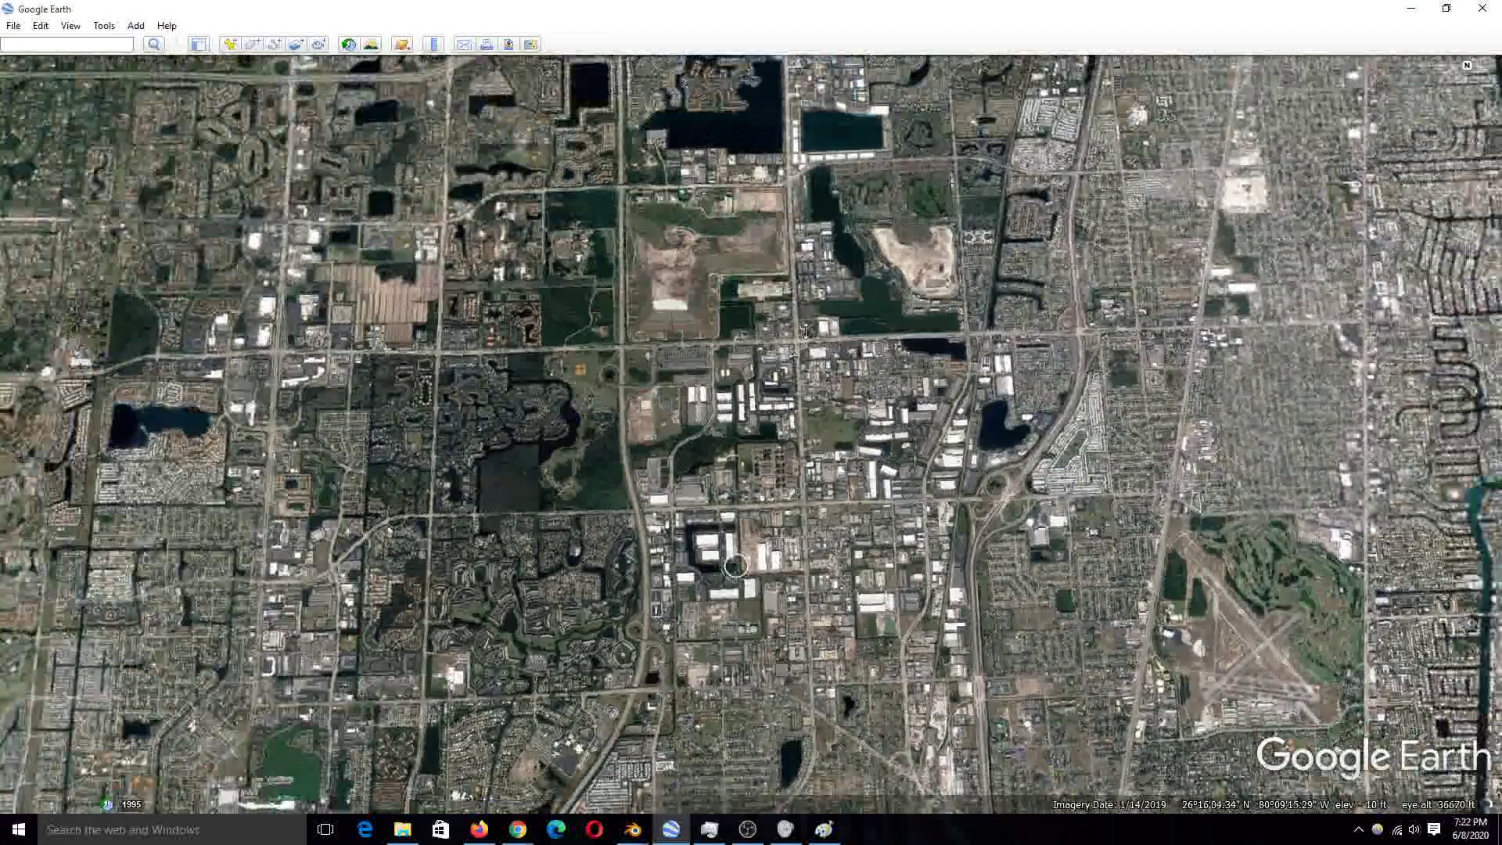
{"action": "scroll", "coordinate": [827, 191], "scroll_direction": "down", "scroll_amount": 6}
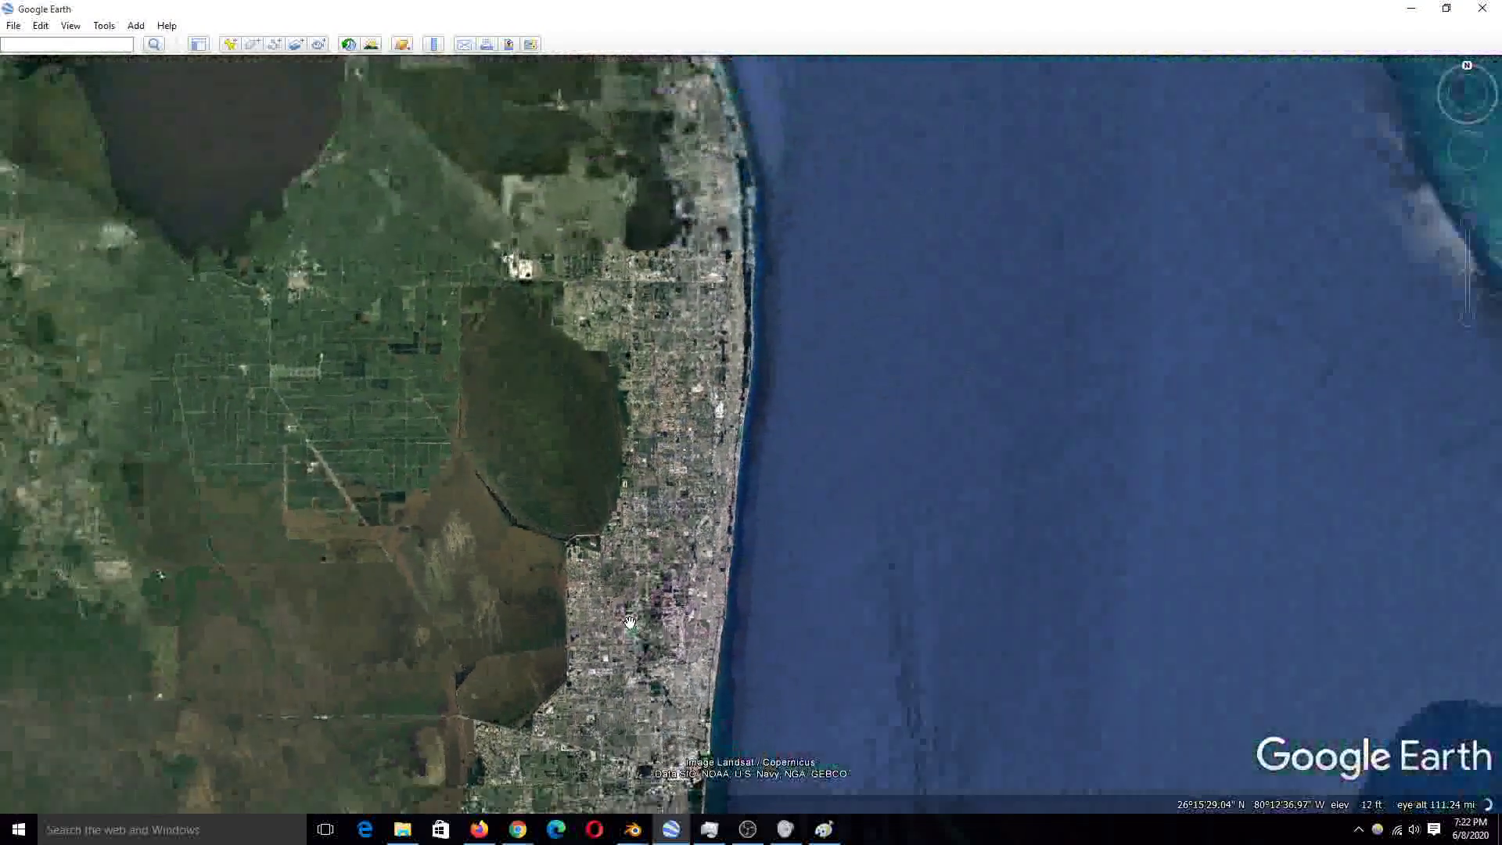
{"action": "scroll", "coordinate": [877, 205], "scroll_direction": "down", "scroll_amount": 5}
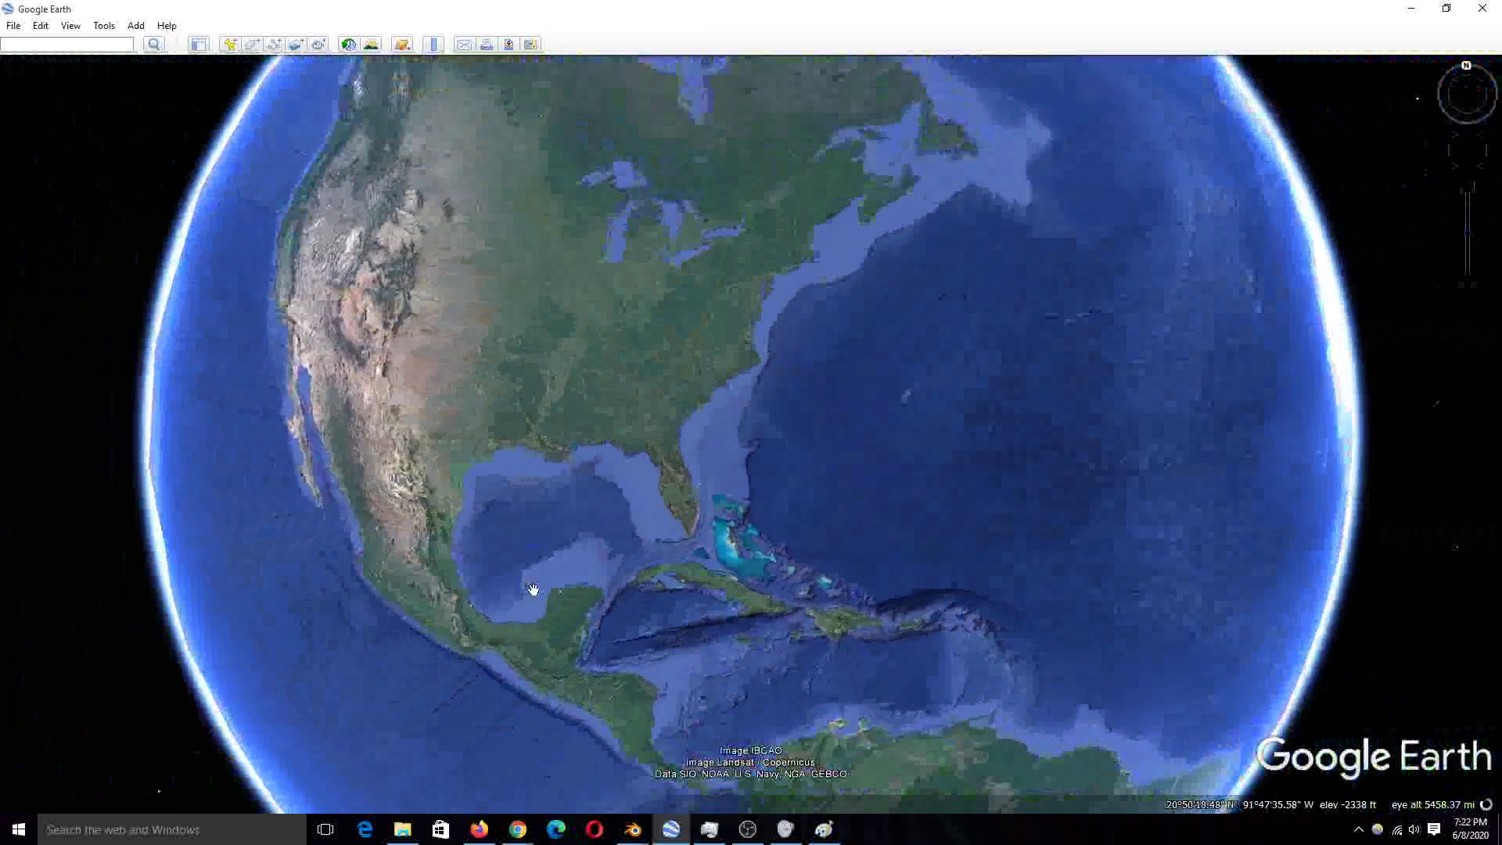
{"action": "left_click_drag", "start_coordinate": [599, 469], "coordinate": [817, 425]}
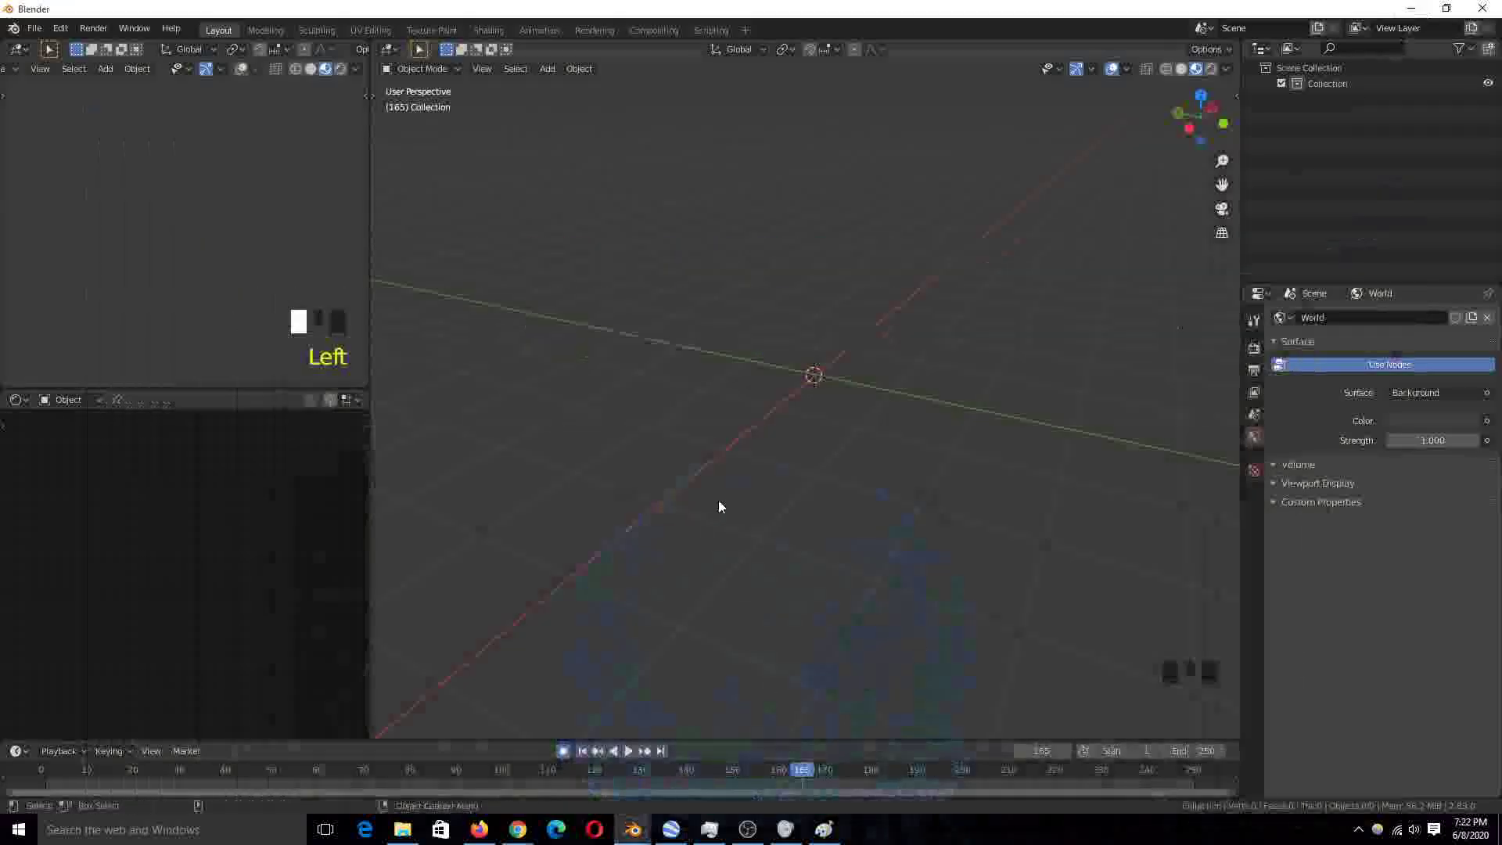
Switch to top view and start adding an Images as Planes object
{"action": "key", "text": "KP_7"}
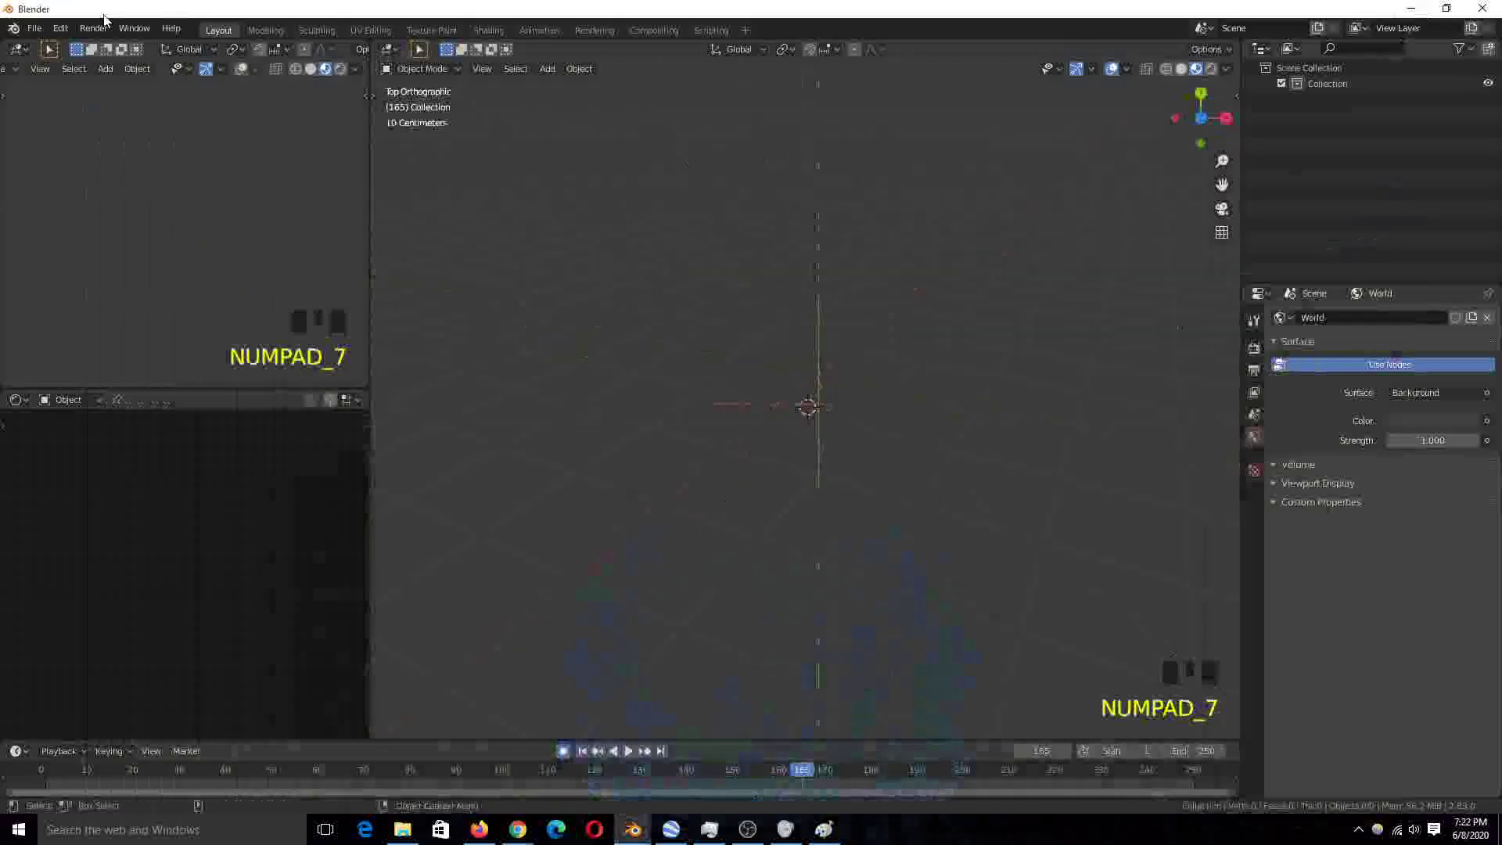
{"action": "key", "text": "shift+a"}
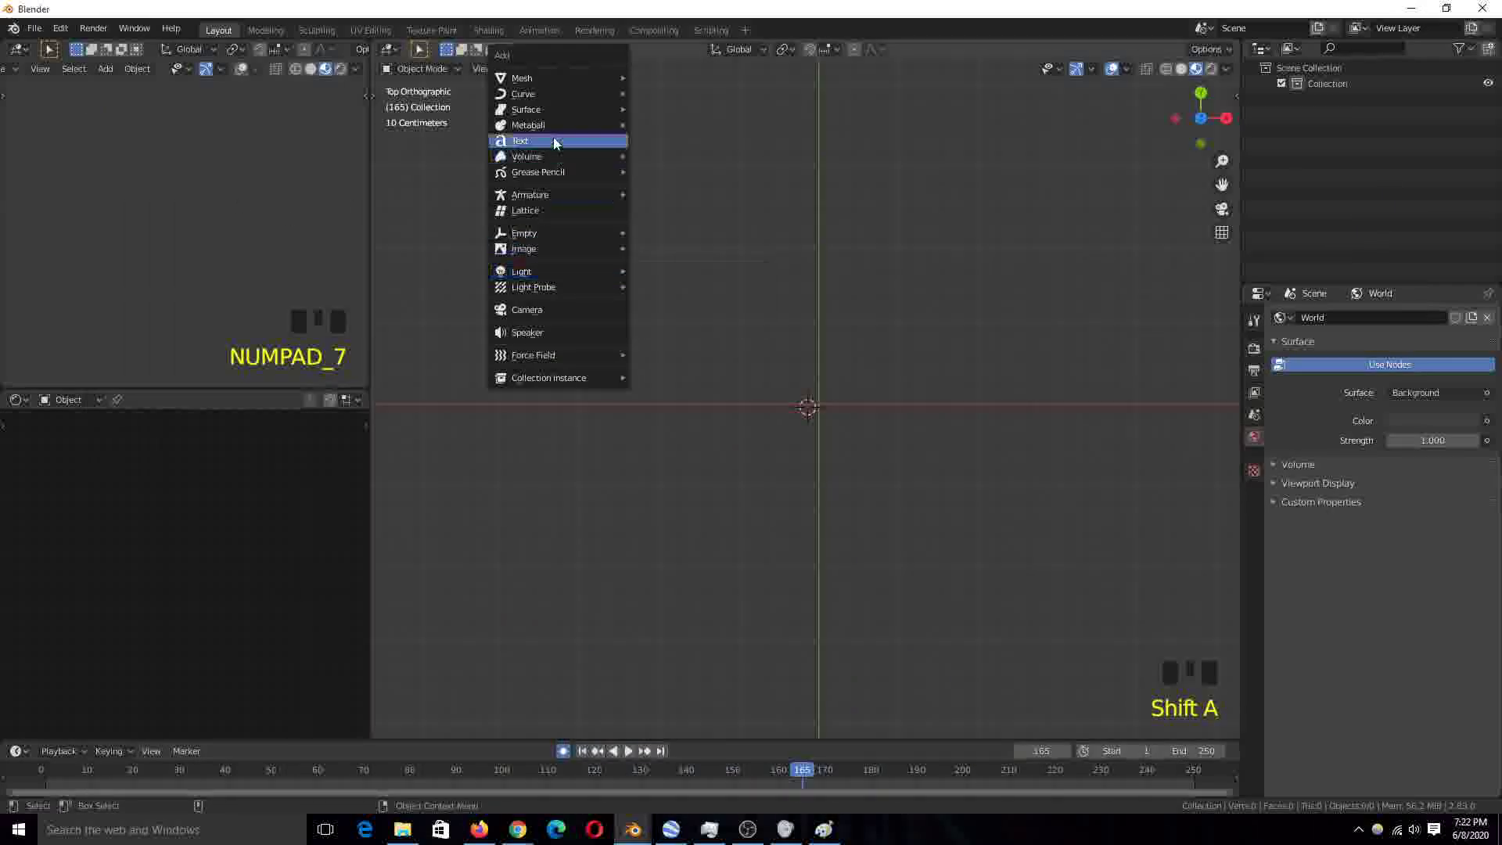
{"action": "key", "text": "shift+a"}
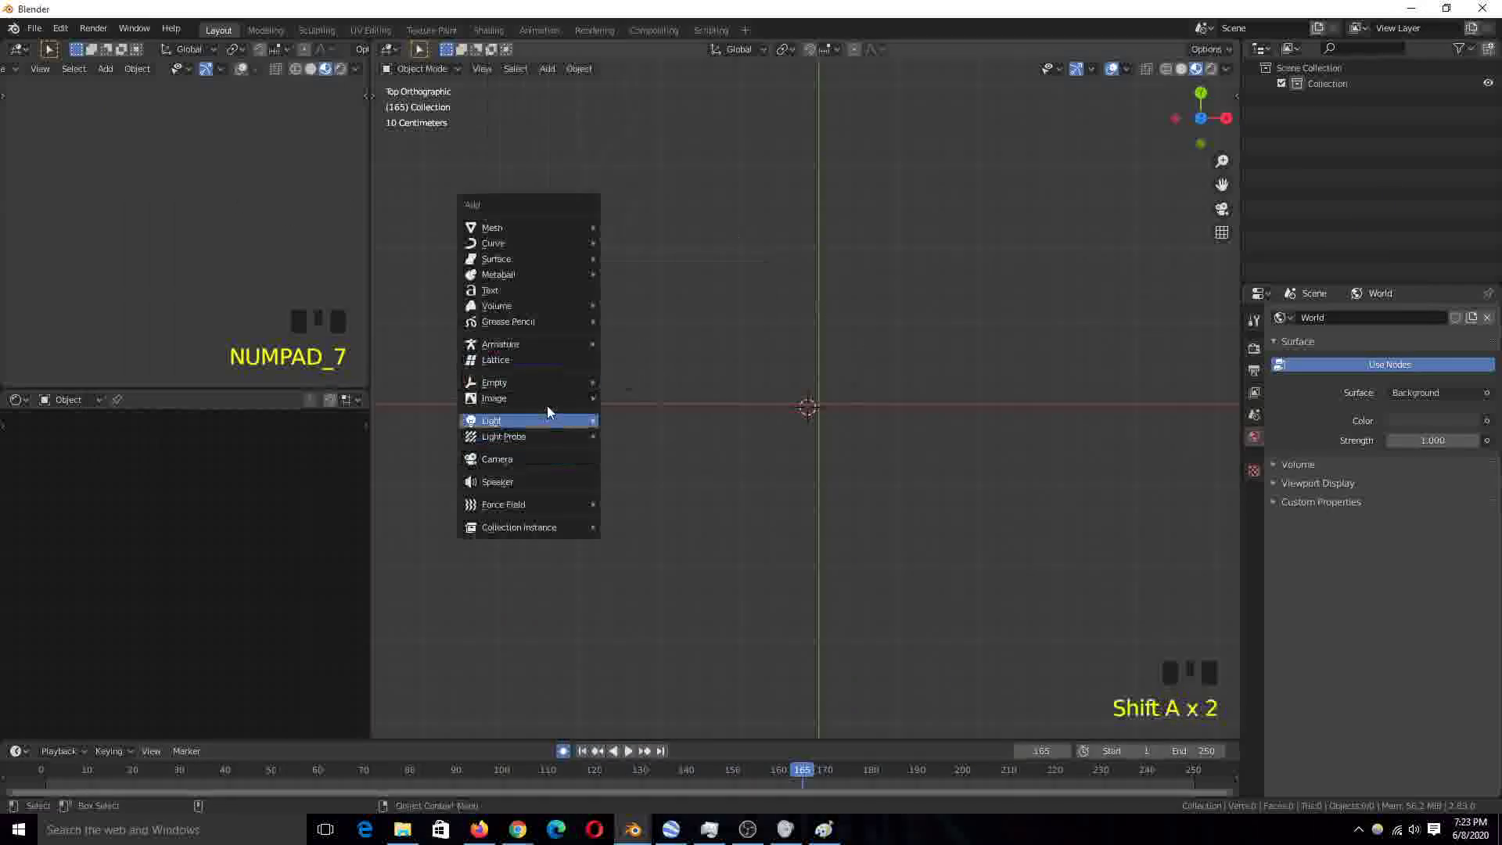
{"action": "mouse_move", "coordinate": [548, 399]}
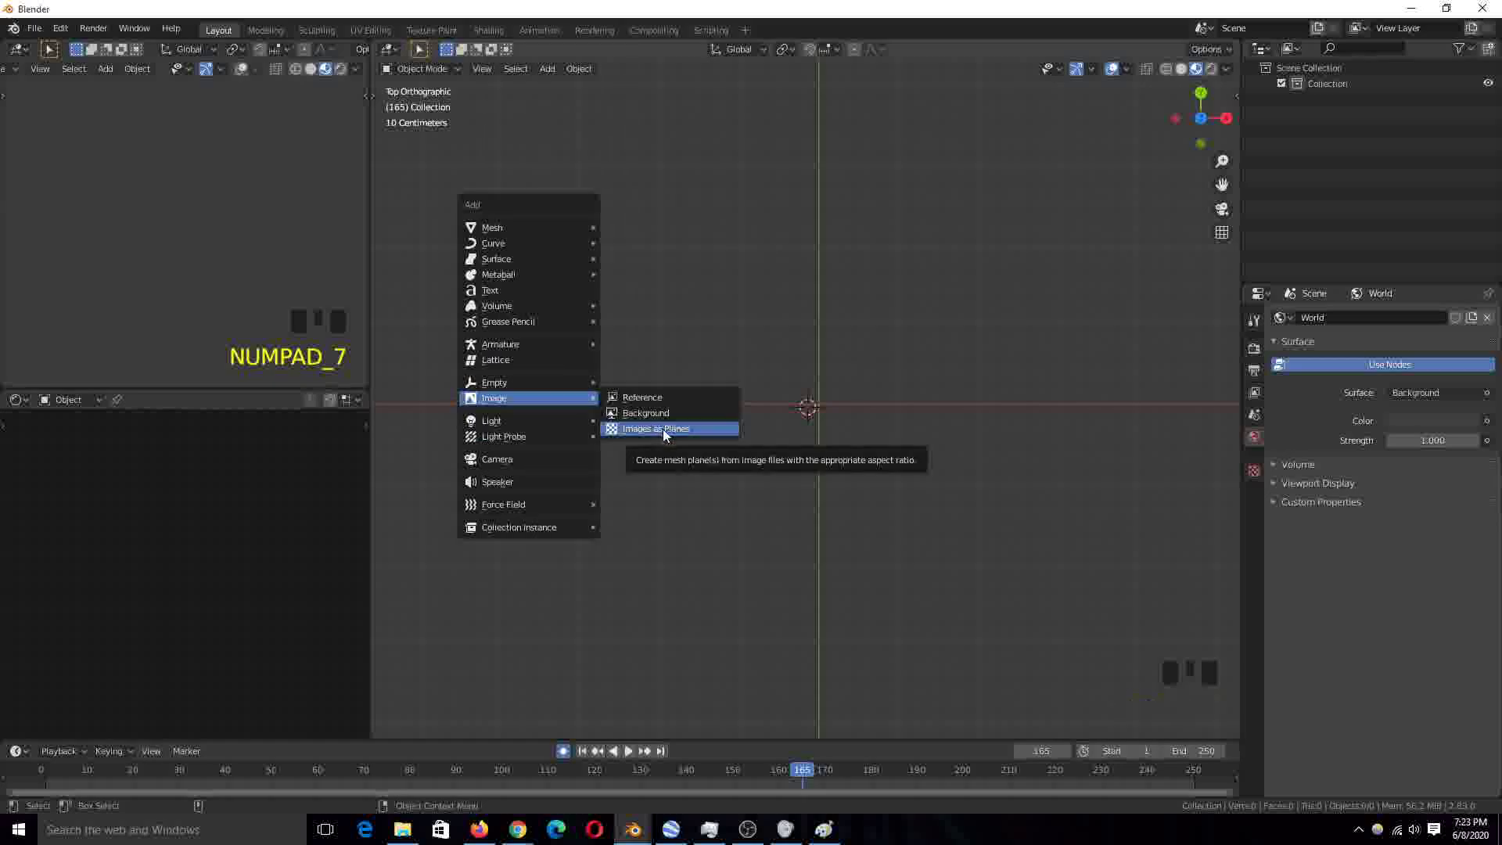
{"action": "left_click", "coordinate": [663, 429]}
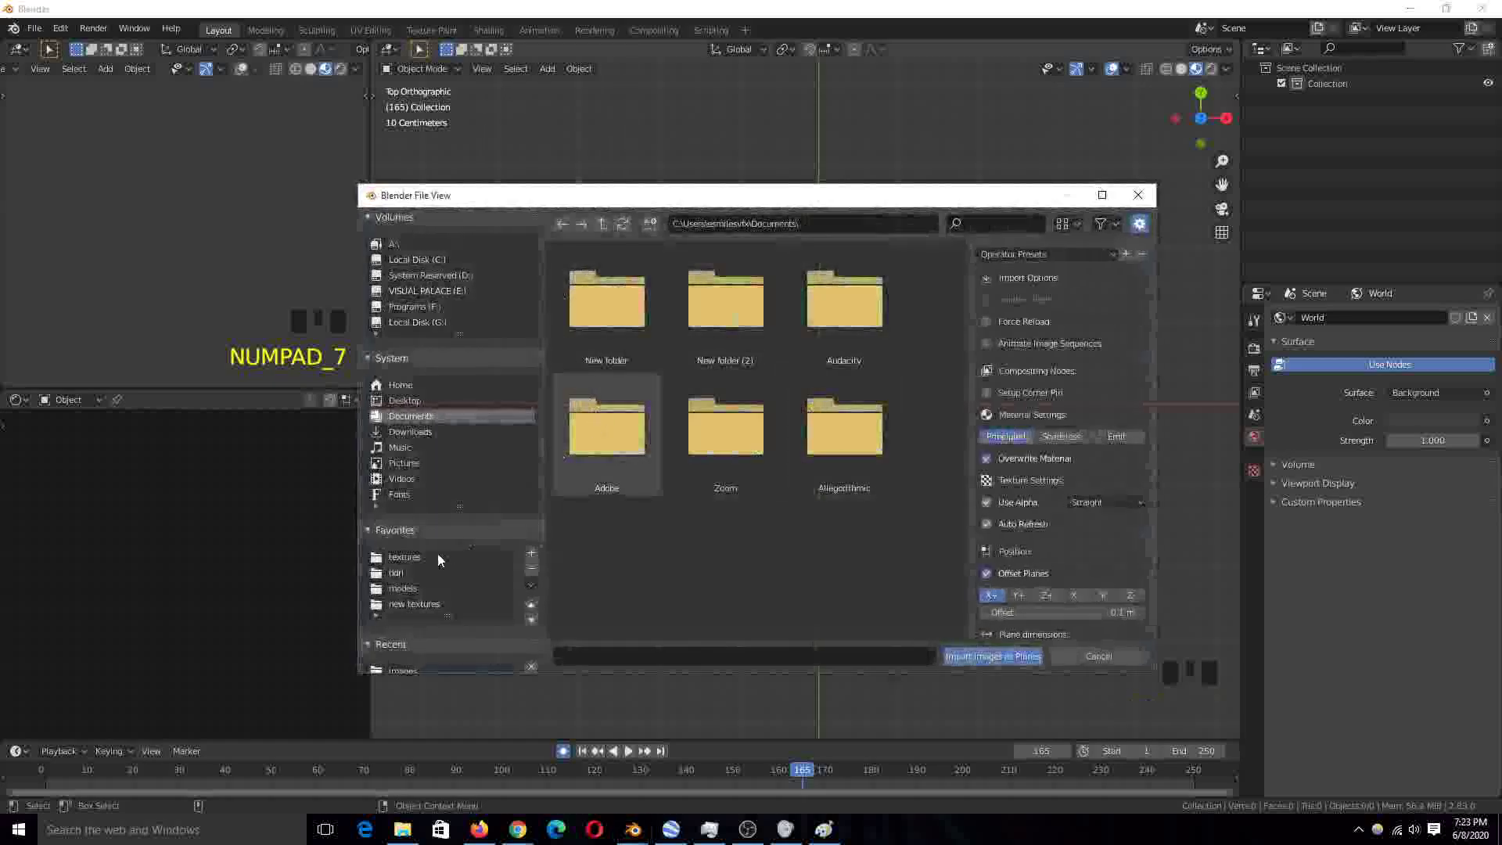
Import 1.jpg from the project's images folder as an image plane and frame it
{"action": "left_click", "coordinate": [429, 604]}
{"action": "scroll", "coordinate": [470, 558], "scroll_direction": "down", "scroll_amount": 4}
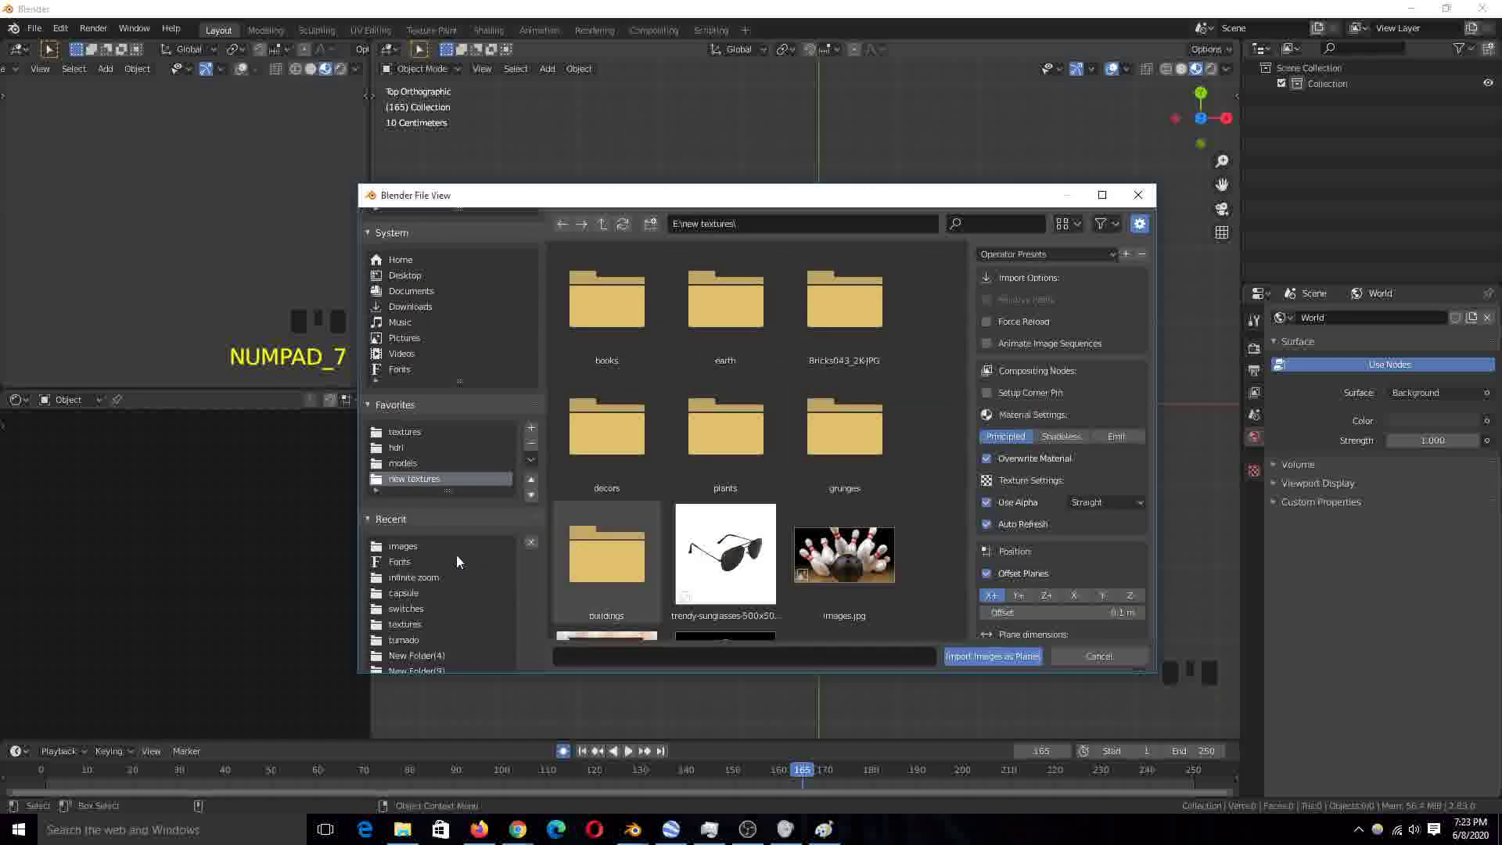
{"action": "left_click", "coordinate": [442, 548]}
{"action": "left_click", "coordinate": [845, 430]}
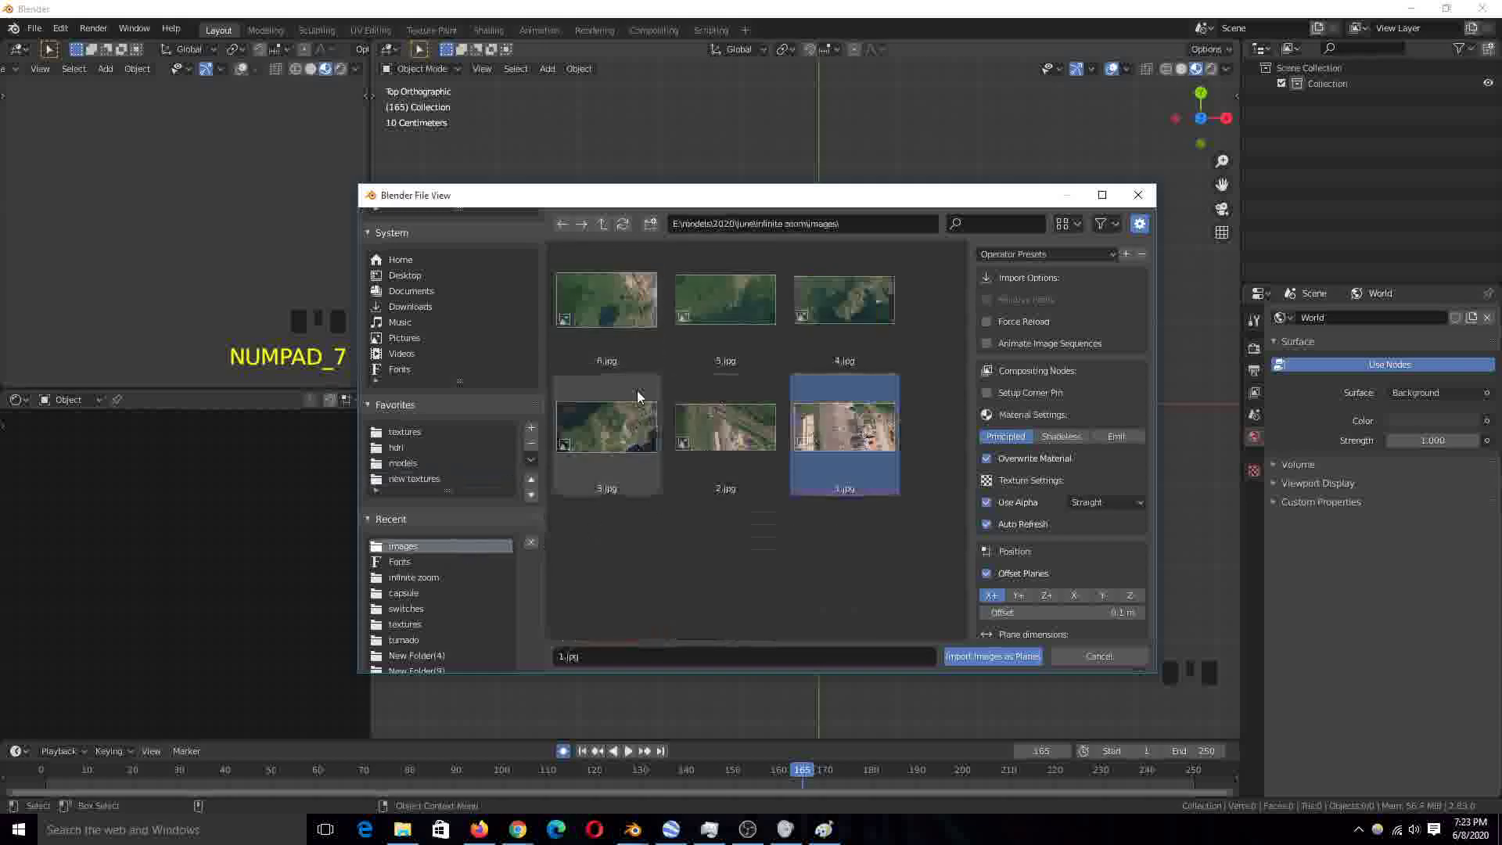
{"action": "left_click", "coordinate": [964, 656]}
{"action": "key", "text": "KP_Decimal"}
{"action": "scroll", "coordinate": [842, 456], "scroll_direction": "up", "scroll_amount": 5}
{"action": "scroll", "coordinate": [842, 456], "scroll_direction": "down", "scroll_amount": 6}
{"action": "key", "text": "shift+a"}
Import 2.jpg as a second image plane and move it above plane 1
{"action": "mouse_move", "coordinate": [720, 389]}
{"action": "left_click", "coordinate": [822, 387]}
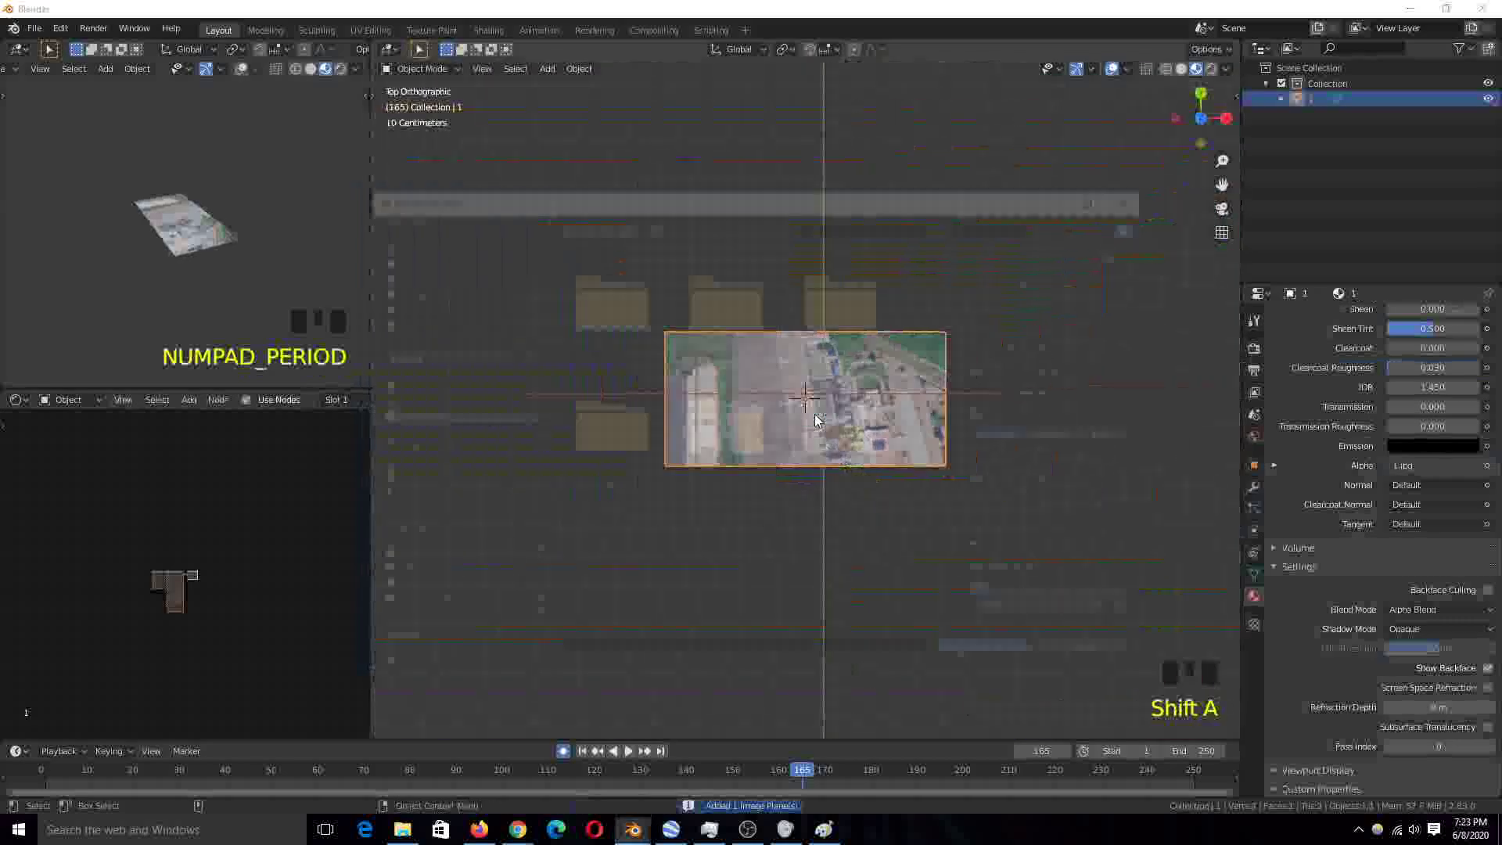
{"action": "scroll", "coordinate": [428, 578], "scroll_direction": "down", "scroll_amount": 4}
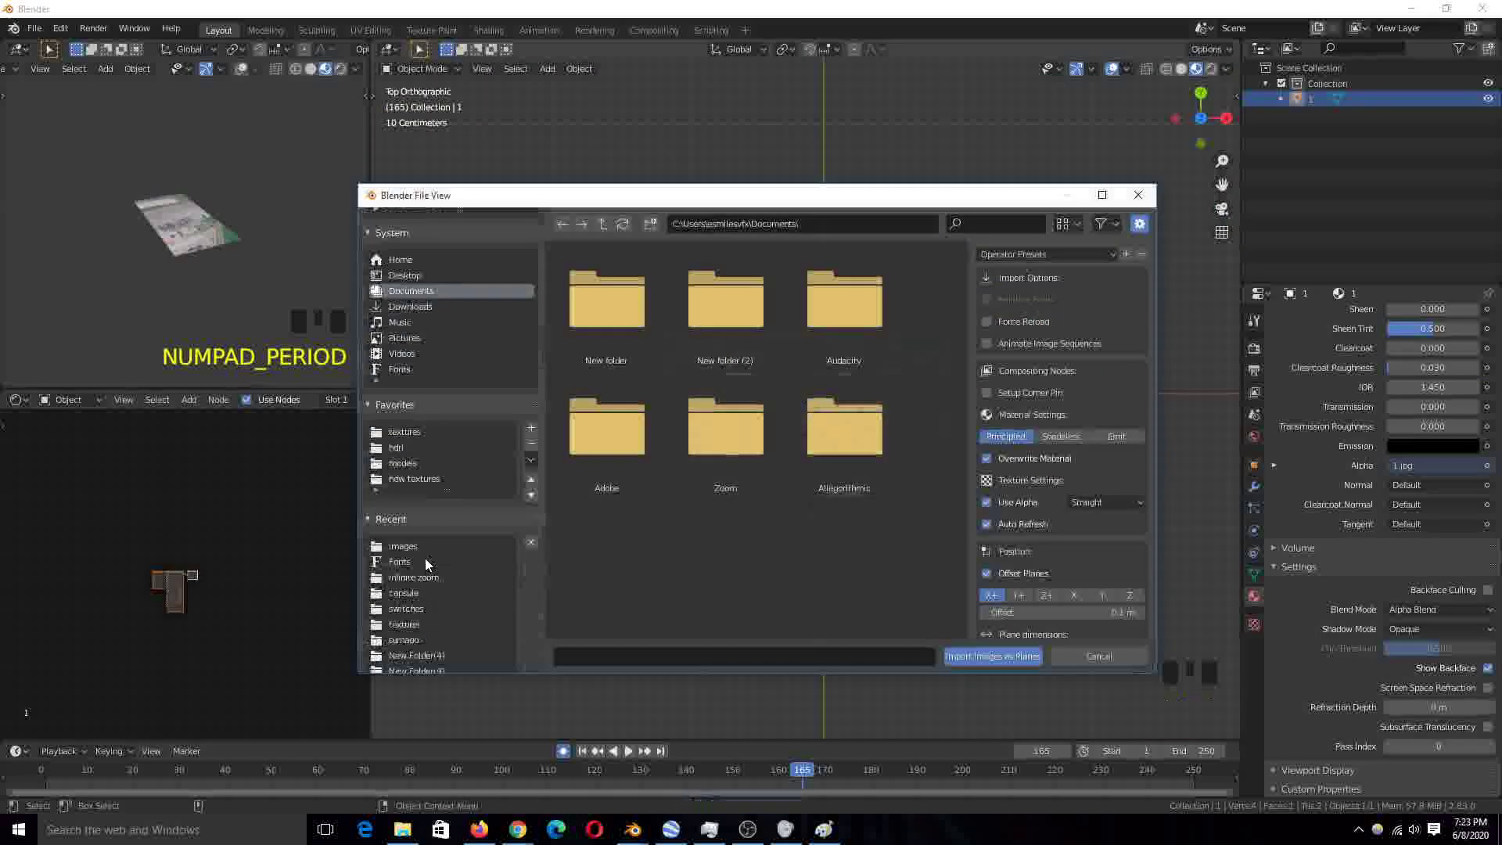
{"action": "left_click", "coordinate": [422, 548]}
{"action": "double_click", "coordinate": [767, 439]}
{"action": "key", "text": "5"}
{"action": "key", "text": "g"}
{"action": "left_click", "coordinate": [902, 391]}
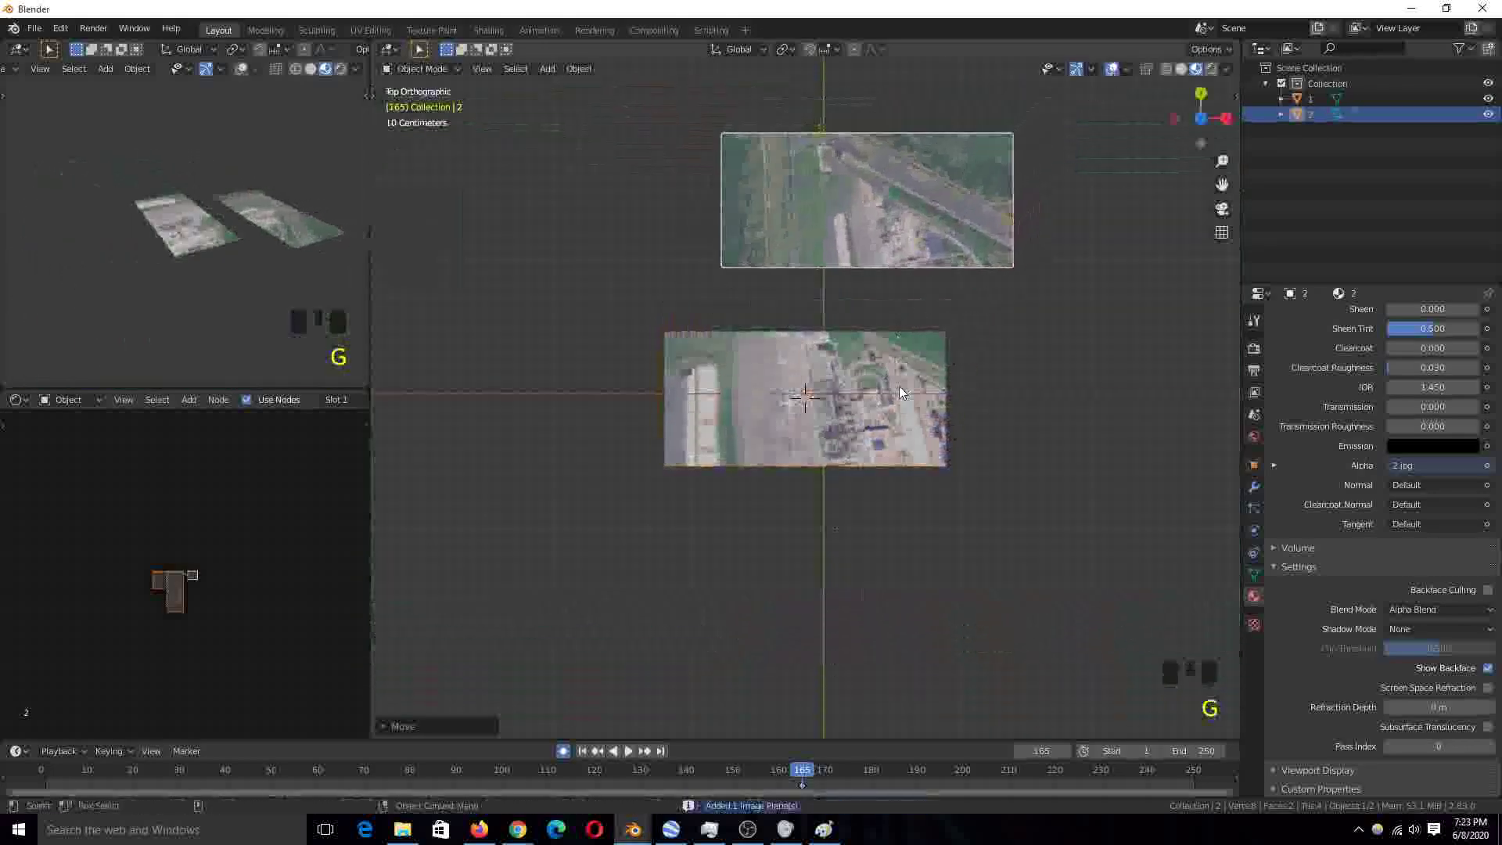
Pan between the two airport planes, alternately selecting plane 1 and plane 2
{"action": "scroll", "coordinate": [902, 391], "scroll_direction": "up", "scroll_amount": 2}
{"action": "left_click", "coordinate": [900, 395]}
{"action": "middle_click_drag", "start_coordinate": [902, 405], "coordinate": [891, 516], "text": "shift"}
{"action": "left_click", "coordinate": [874, 278]}
{"action": "left_click", "coordinate": [862, 493]}
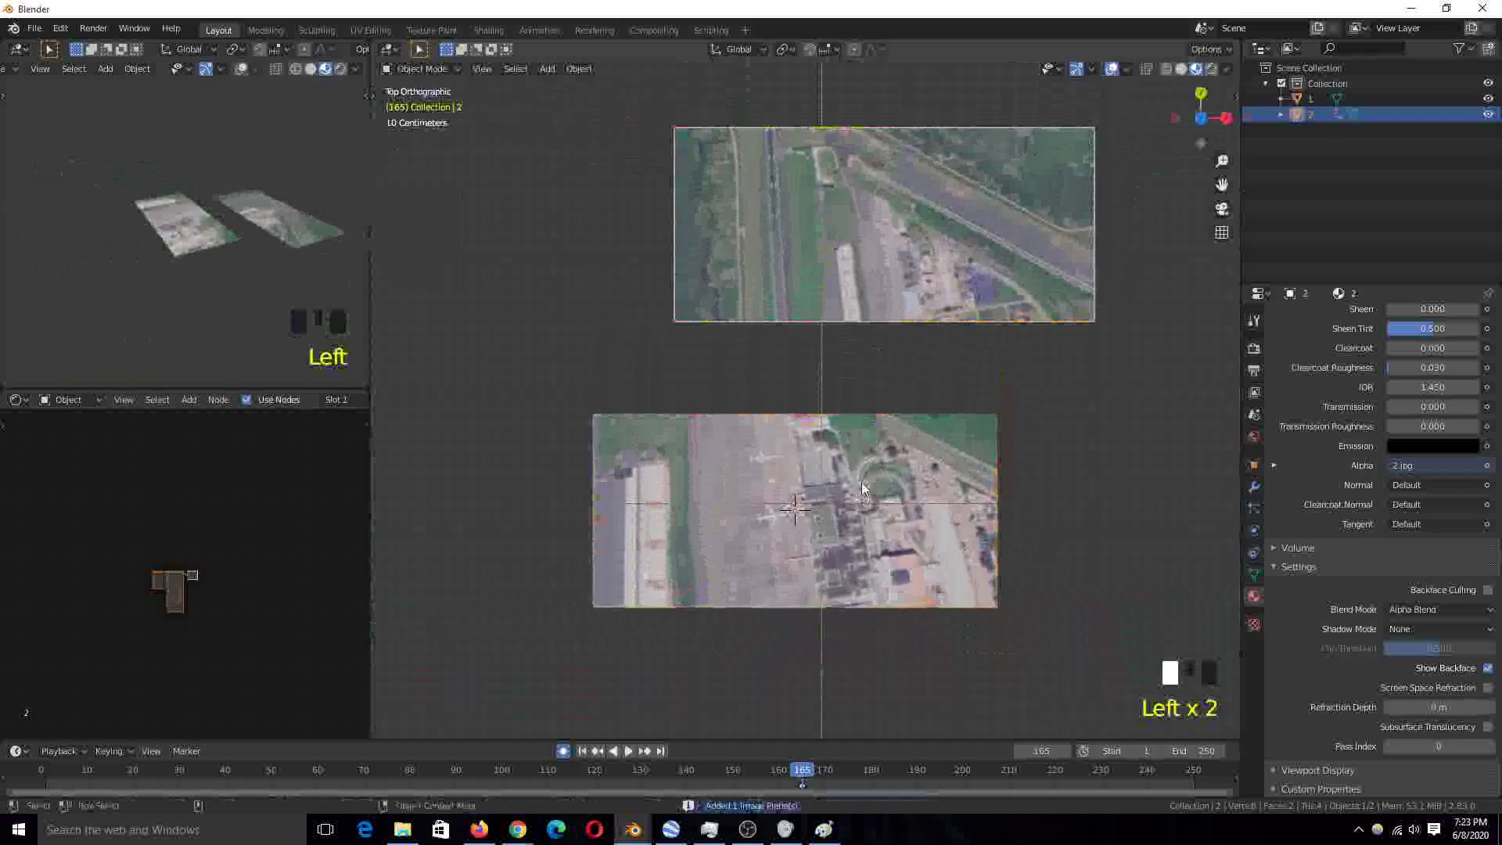
{"action": "left_click", "coordinate": [860, 328]}
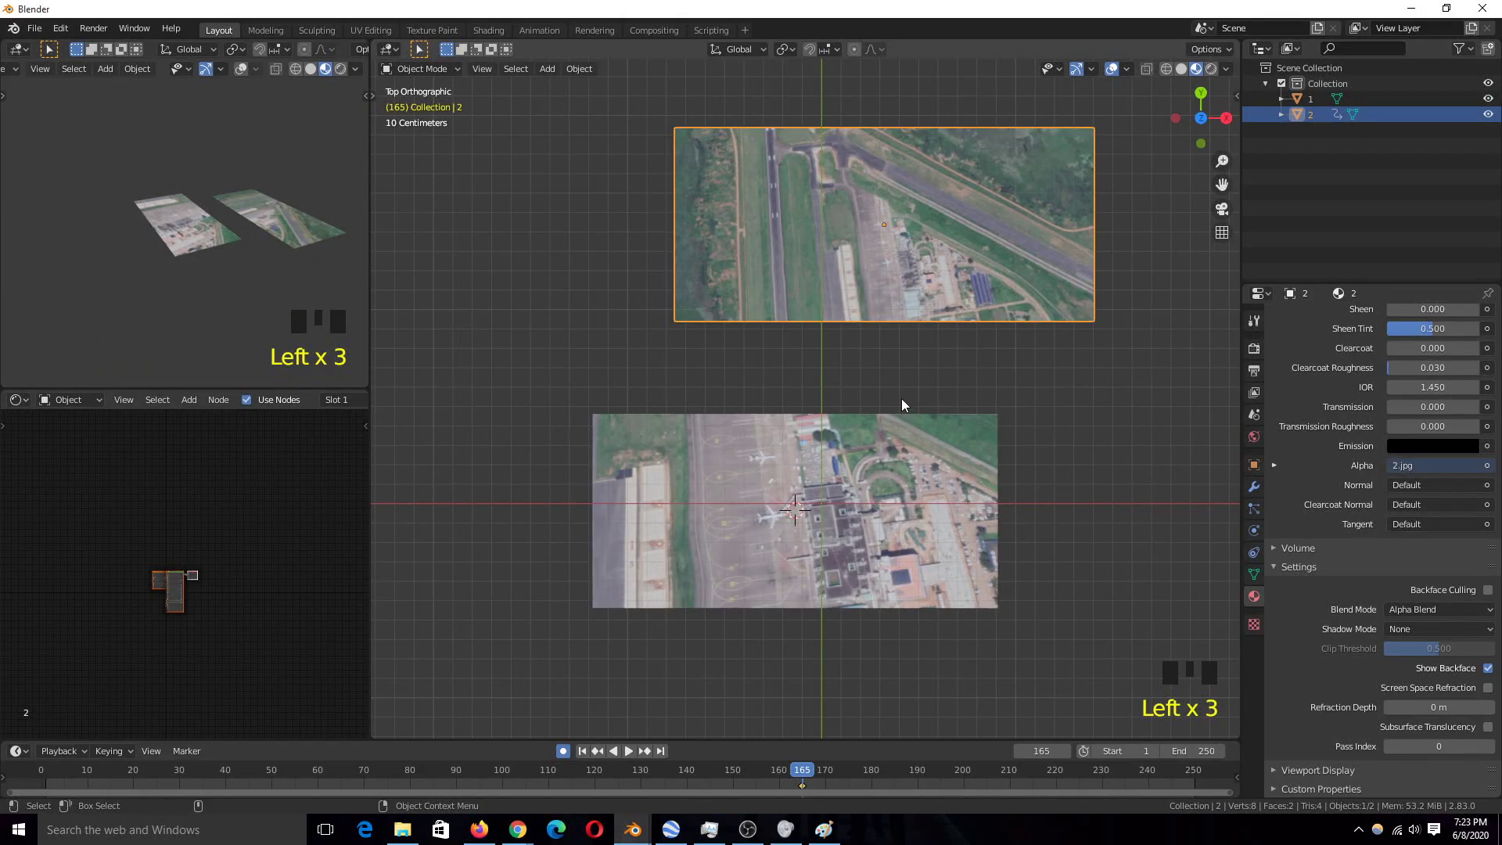
{"action": "scroll", "coordinate": [890, 432], "scroll_direction": "up", "scroll_amount": 3}
{"action": "scroll", "coordinate": [893, 422], "scroll_direction": "down", "scroll_amount": 3}
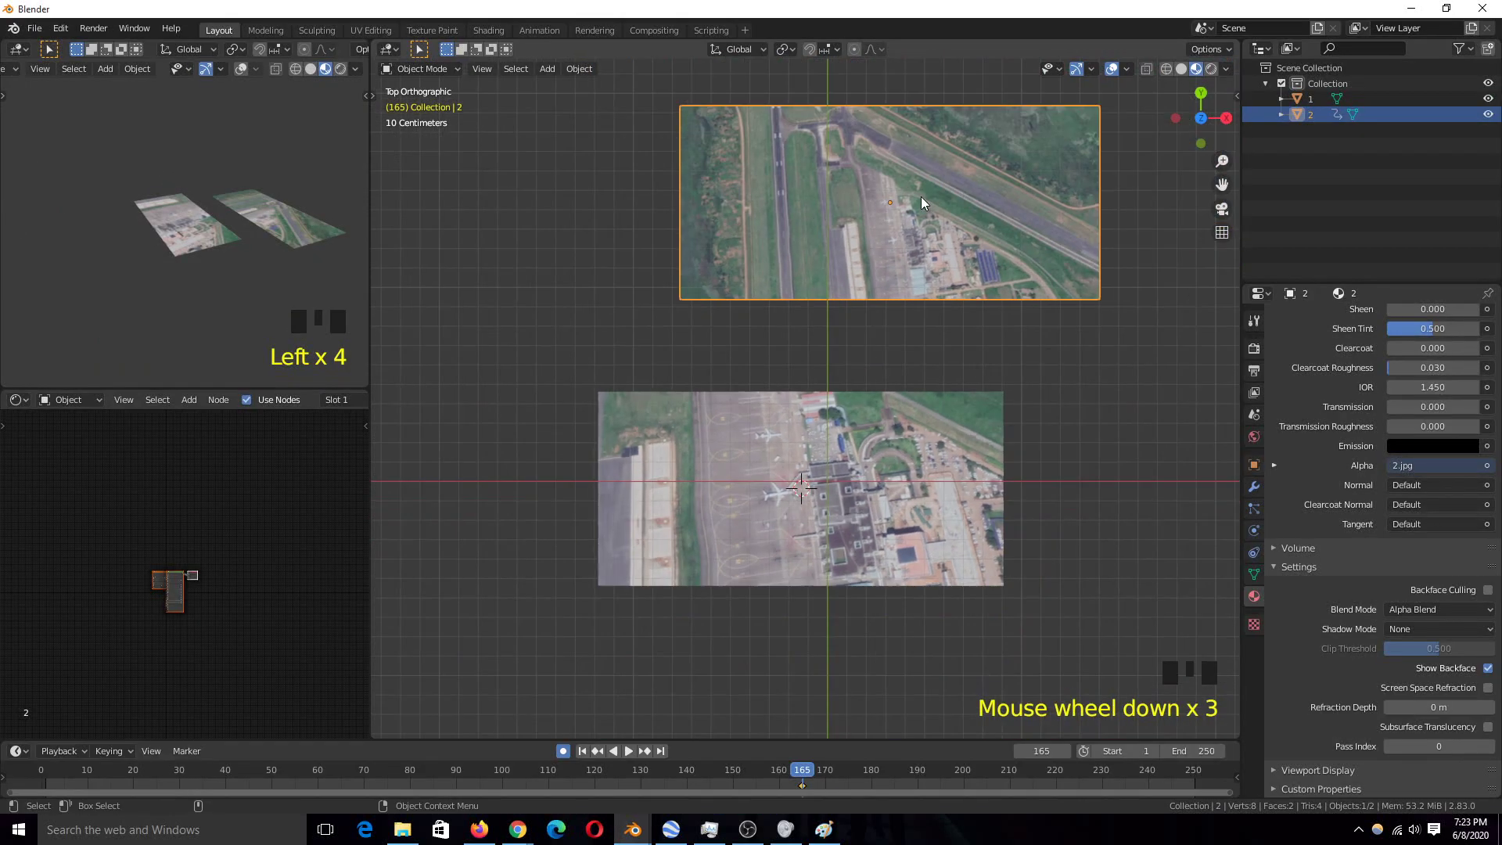
{"action": "scroll", "coordinate": [936, 355], "scroll_direction": "up", "scroll_amount": 1}
{"action": "left_click", "coordinate": [881, 396]}
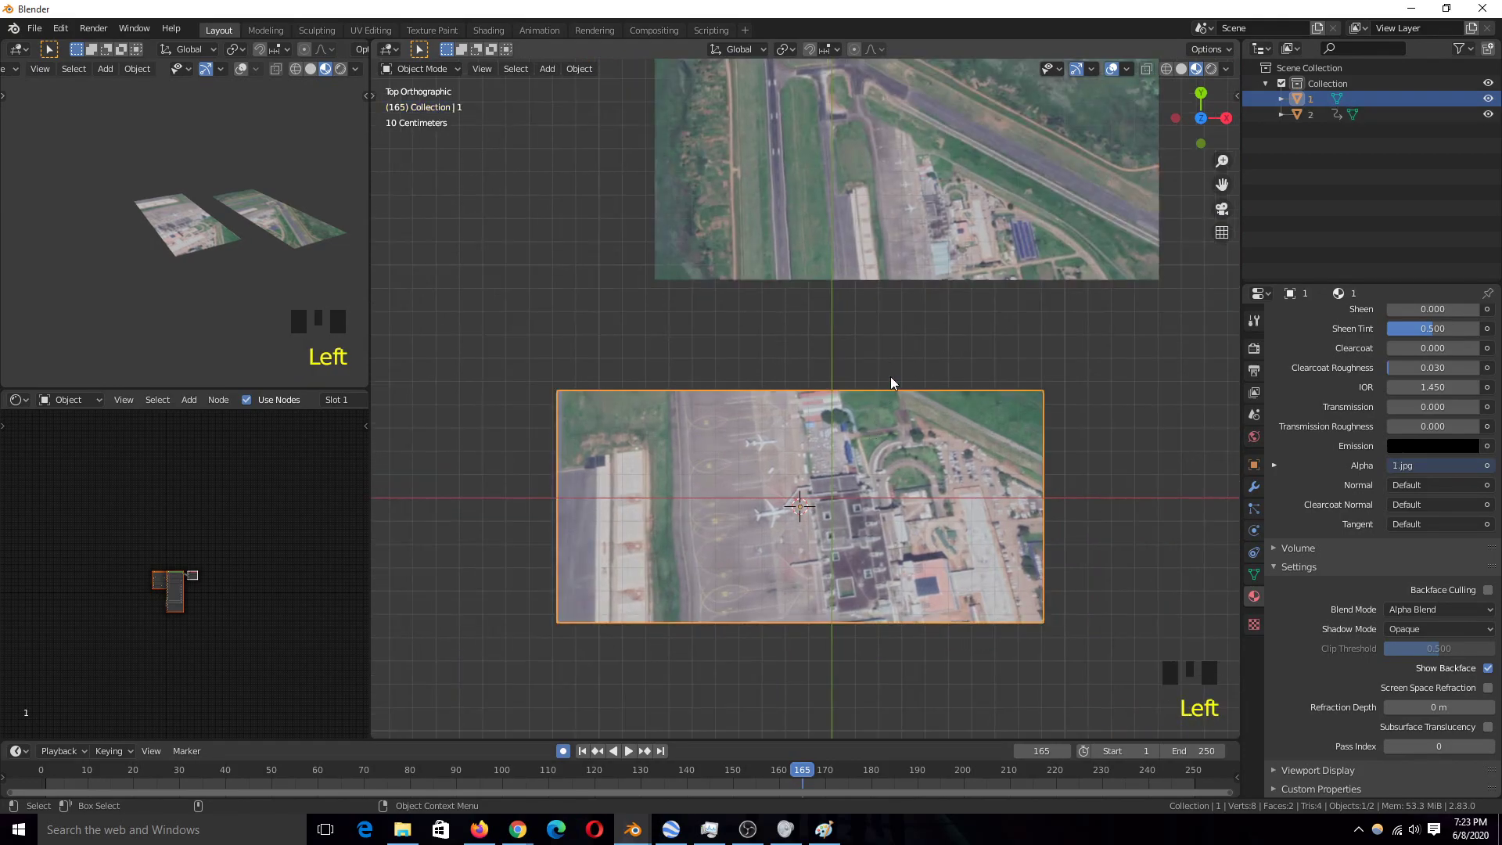
{"action": "middle_click_drag", "start_coordinate": [895, 352], "coordinate": [867, 475], "text": "shift"}
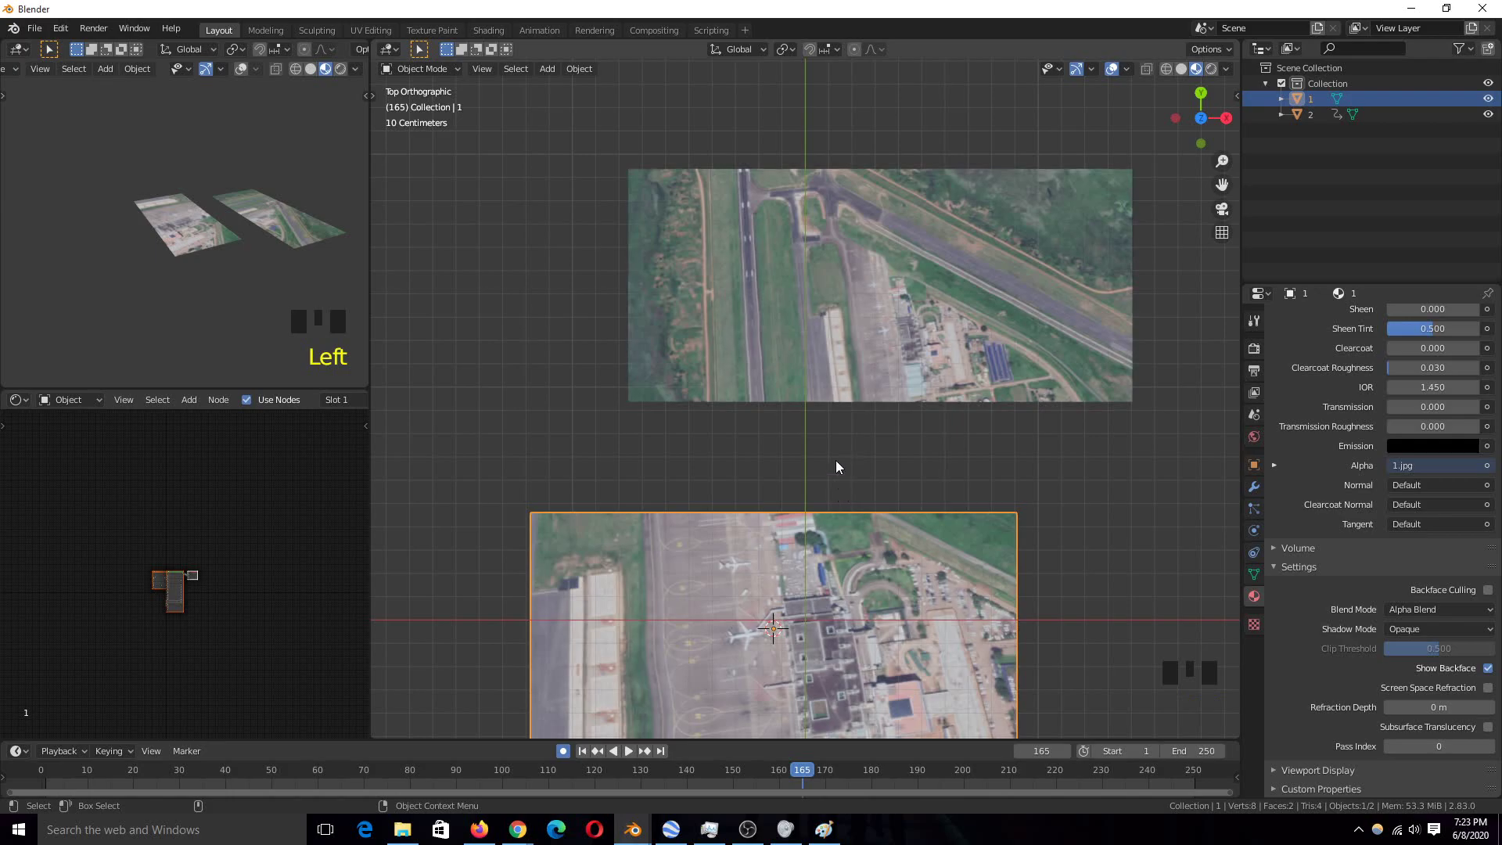
{"action": "left_click", "coordinate": [740, 529]}
{"action": "middle_click_drag", "start_coordinate": [723, 531], "coordinate": [862, 289], "text": "shift"}
{"action": "scroll", "coordinate": [864, 296], "scroll_direction": "up", "scroll_amount": 5}
{"action": "middle_click_drag", "start_coordinate": [924, 363], "coordinate": [703, 387], "text": "shift"}
{"action": "scroll", "coordinate": [787, 339], "scroll_direction": "down", "scroll_amount": 2}
{"action": "scroll", "coordinate": [812, 433], "scroll_direction": "down", "scroll_amount": 2}
Select plane 2 and zoom in and out to inspect its airport image
{"action": "left_click", "coordinate": [950, 153]}
{"action": "scroll", "coordinate": [846, 434], "scroll_direction": "up", "scroll_amount": 2}
{"action": "scroll", "coordinate": [857, 407], "scroll_direction": "down", "scroll_amount": 1}
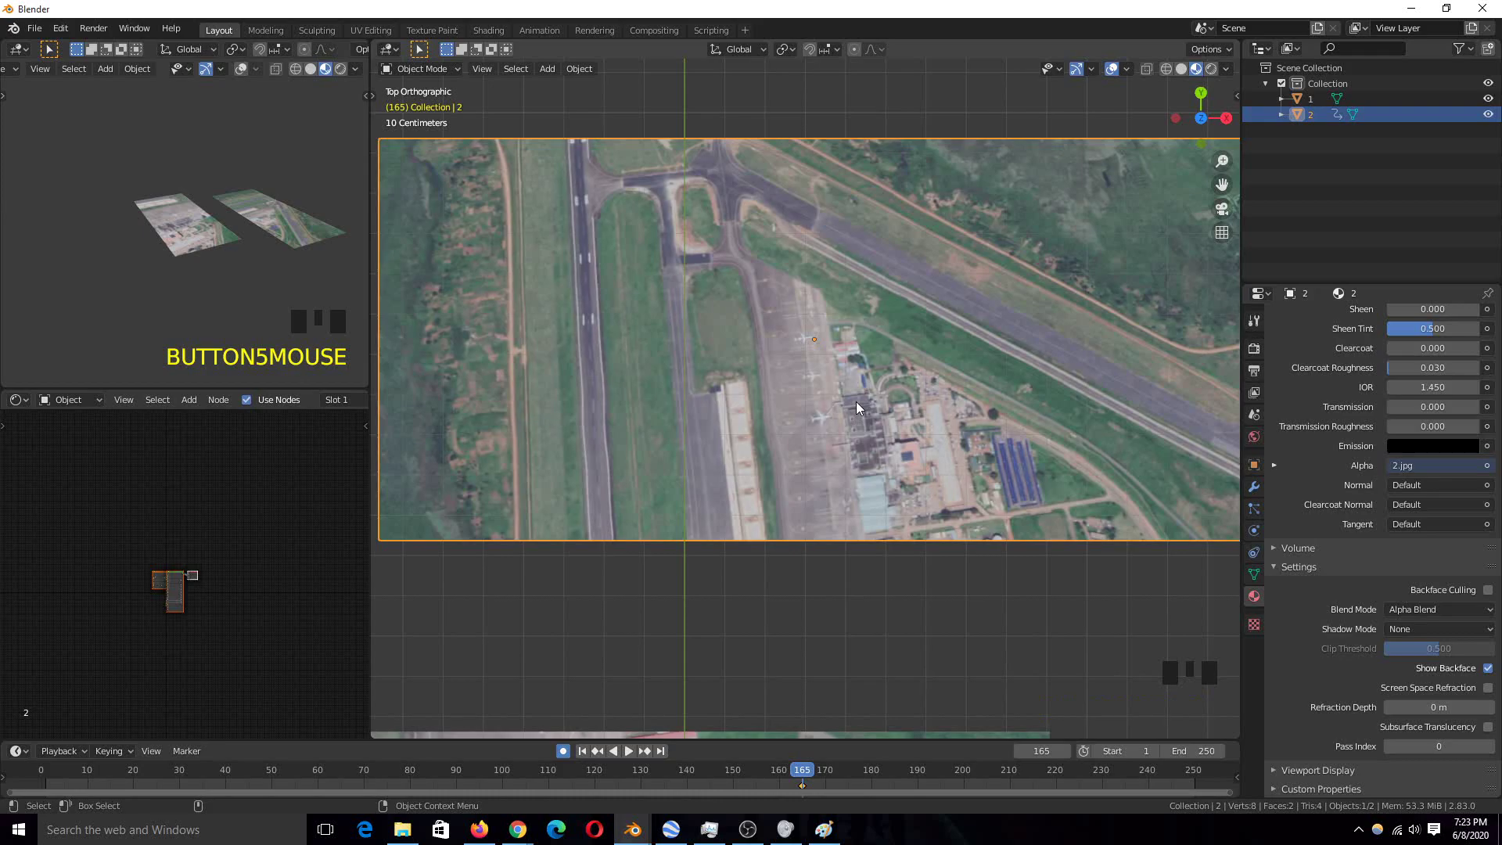
{"action": "scroll", "coordinate": [855, 399], "scroll_direction": "down", "scroll_amount": 4}
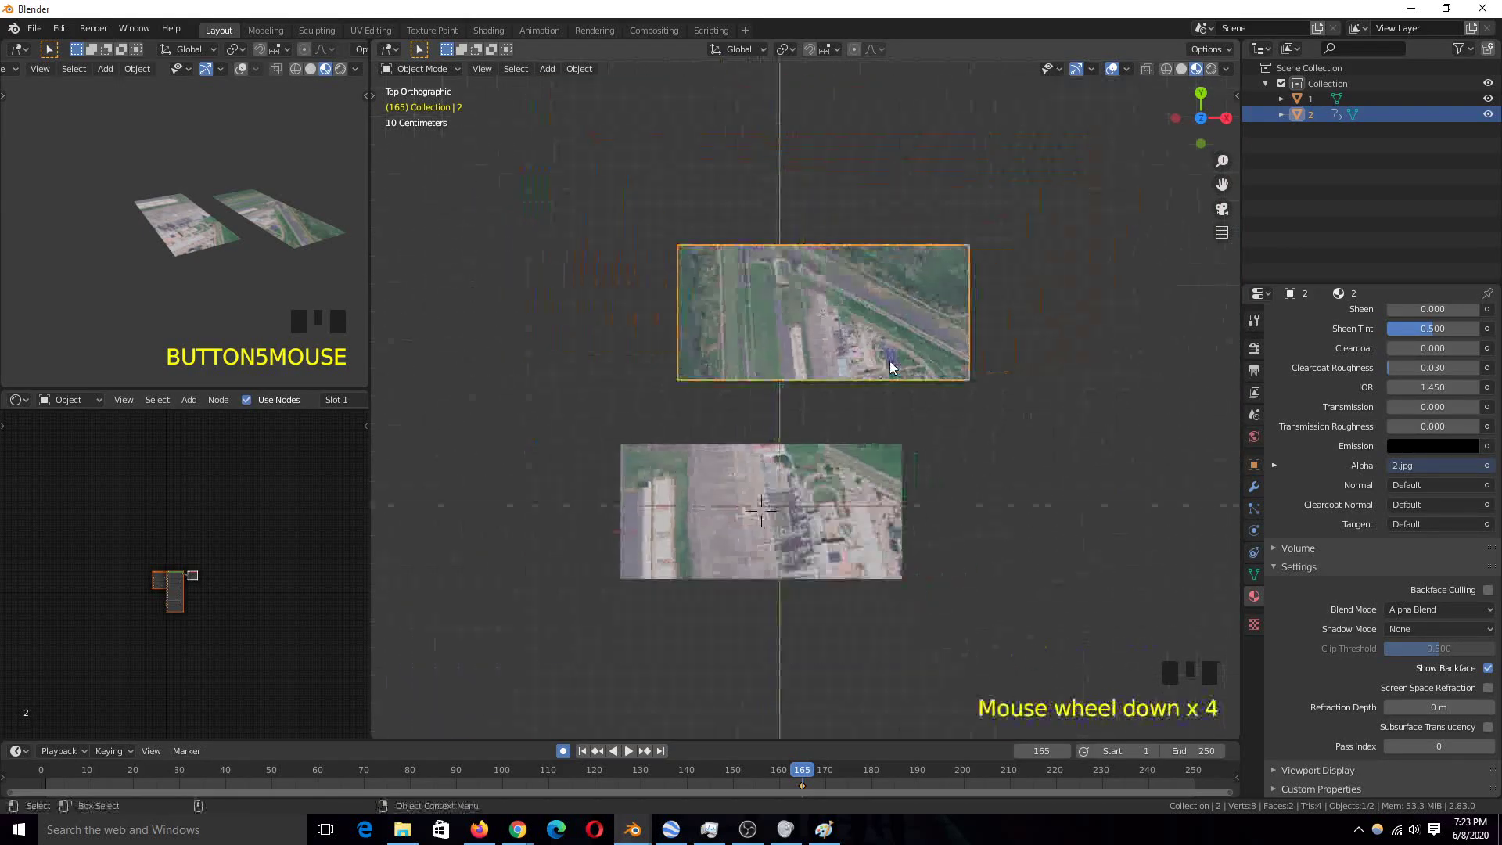
{"action": "scroll", "coordinate": [926, 218], "scroll_direction": "up", "scroll_amount": 4}
{"action": "scroll", "coordinate": [867, 382], "scroll_direction": "up", "scroll_amount": 8}
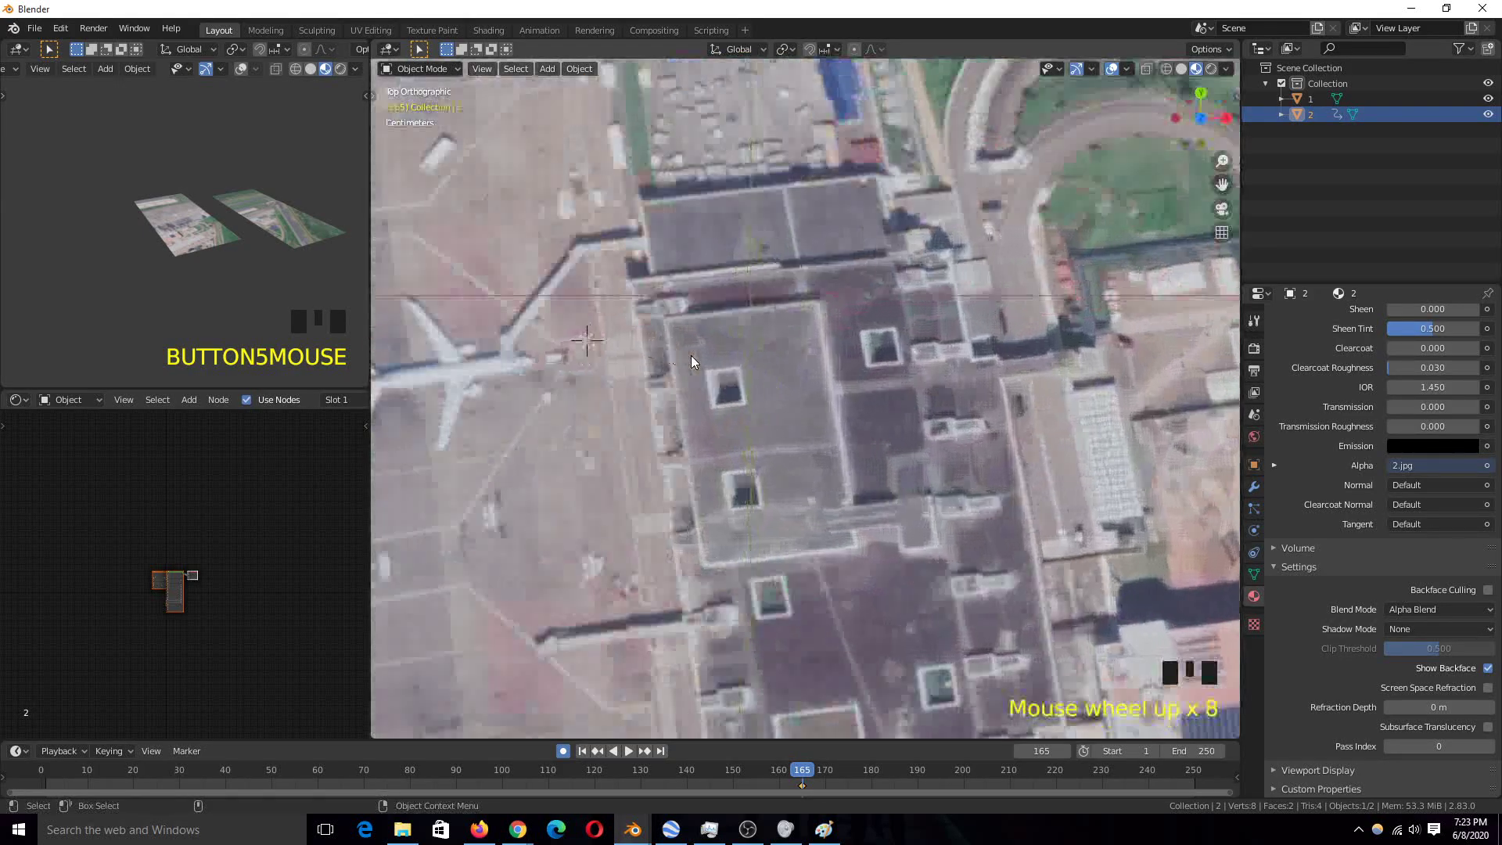
{"action": "scroll", "coordinate": [780, 357], "scroll_direction": "down", "scroll_amount": 6}
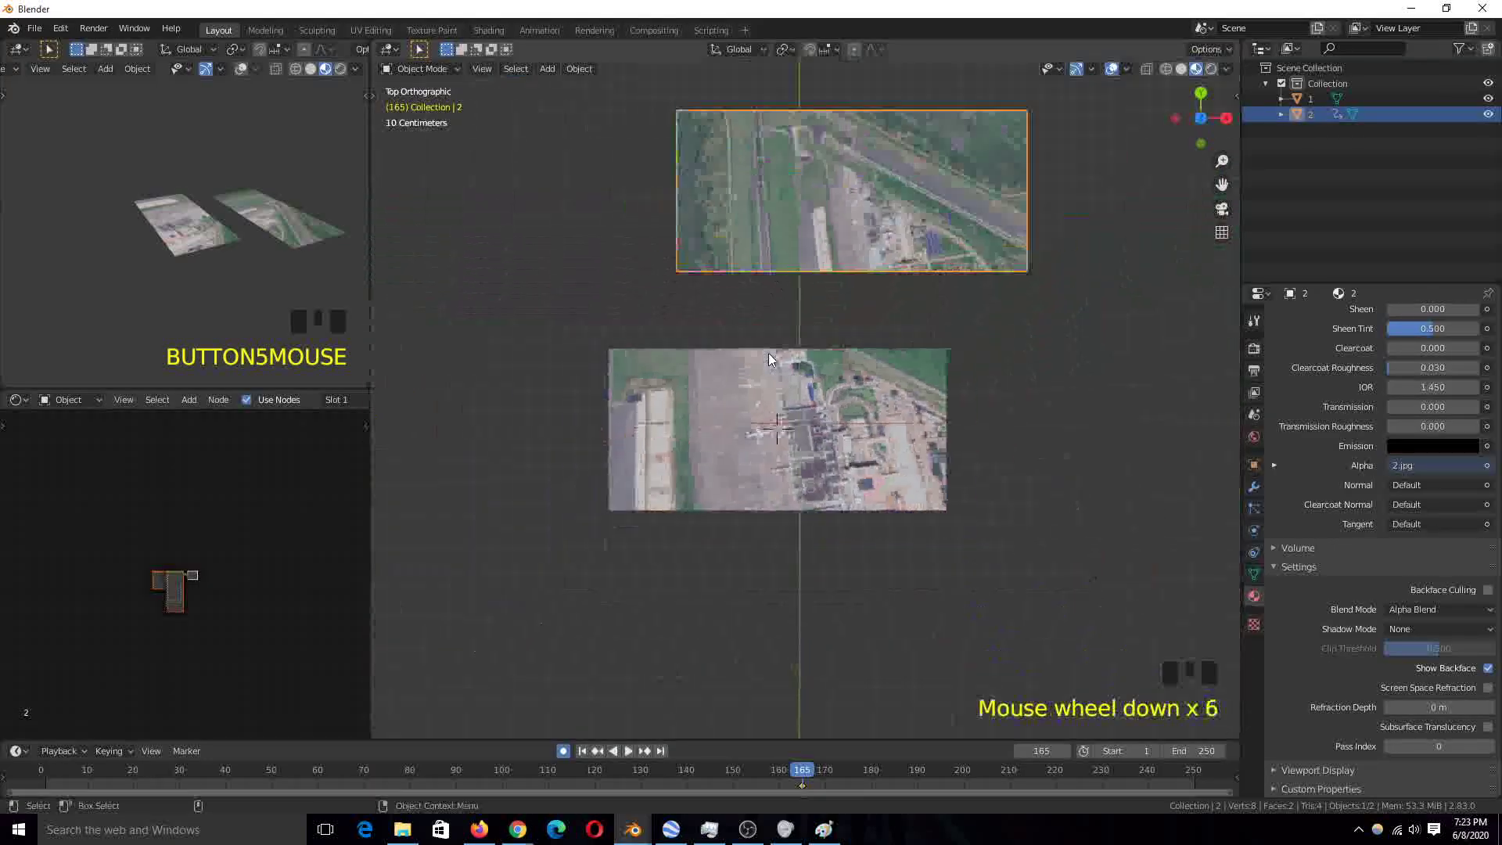
{"action": "scroll", "coordinate": [768, 354], "scroll_direction": "up", "scroll_amount": 6}
{"action": "scroll", "coordinate": [788, 392], "scroll_direction": "up", "scroll_amount": 5}
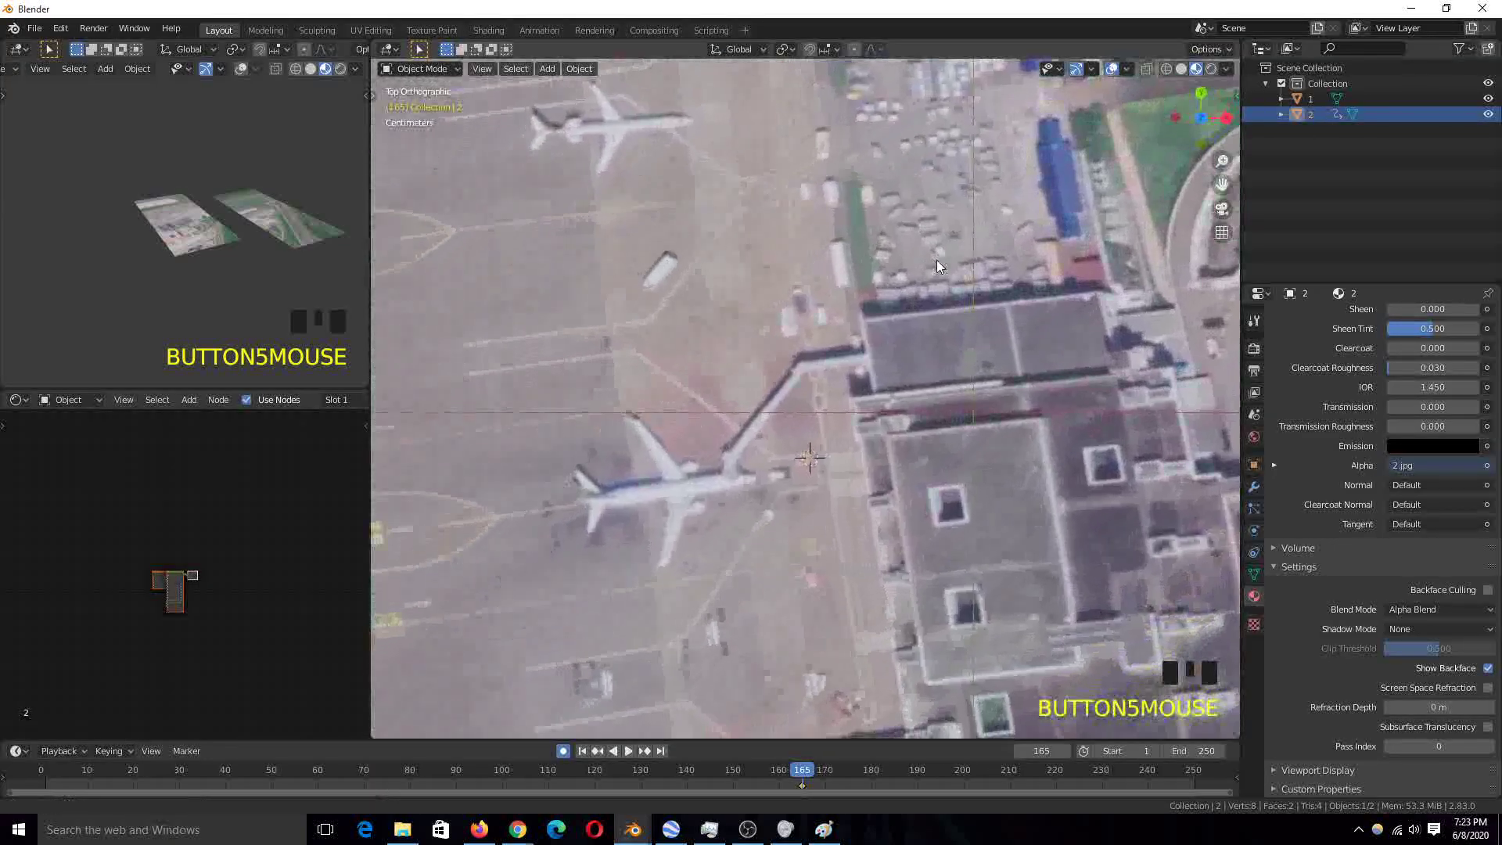
{"action": "scroll", "coordinate": [936, 260], "scroll_direction": "down", "scroll_amount": 6}
{"action": "scroll", "coordinate": [936, 268], "scroll_direction": "up", "scroll_amount": 1}
{"action": "scroll", "coordinate": [791, 420], "scroll_direction": "up", "scroll_amount": 6}
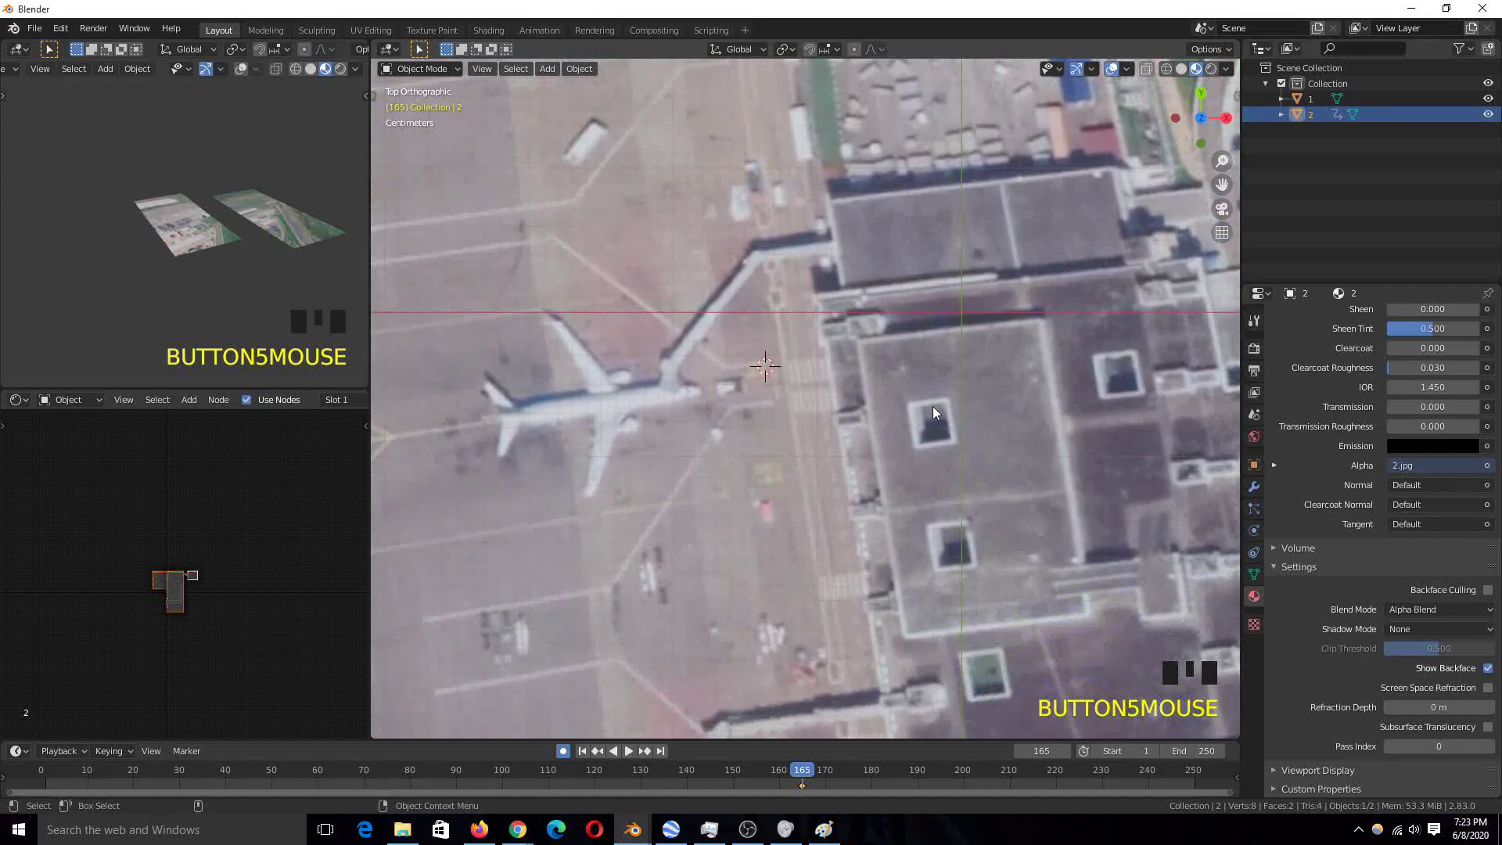
Select plane 1 and zoom in and out to compare it with plane 2
{"action": "left_click", "coordinate": [920, 413]}
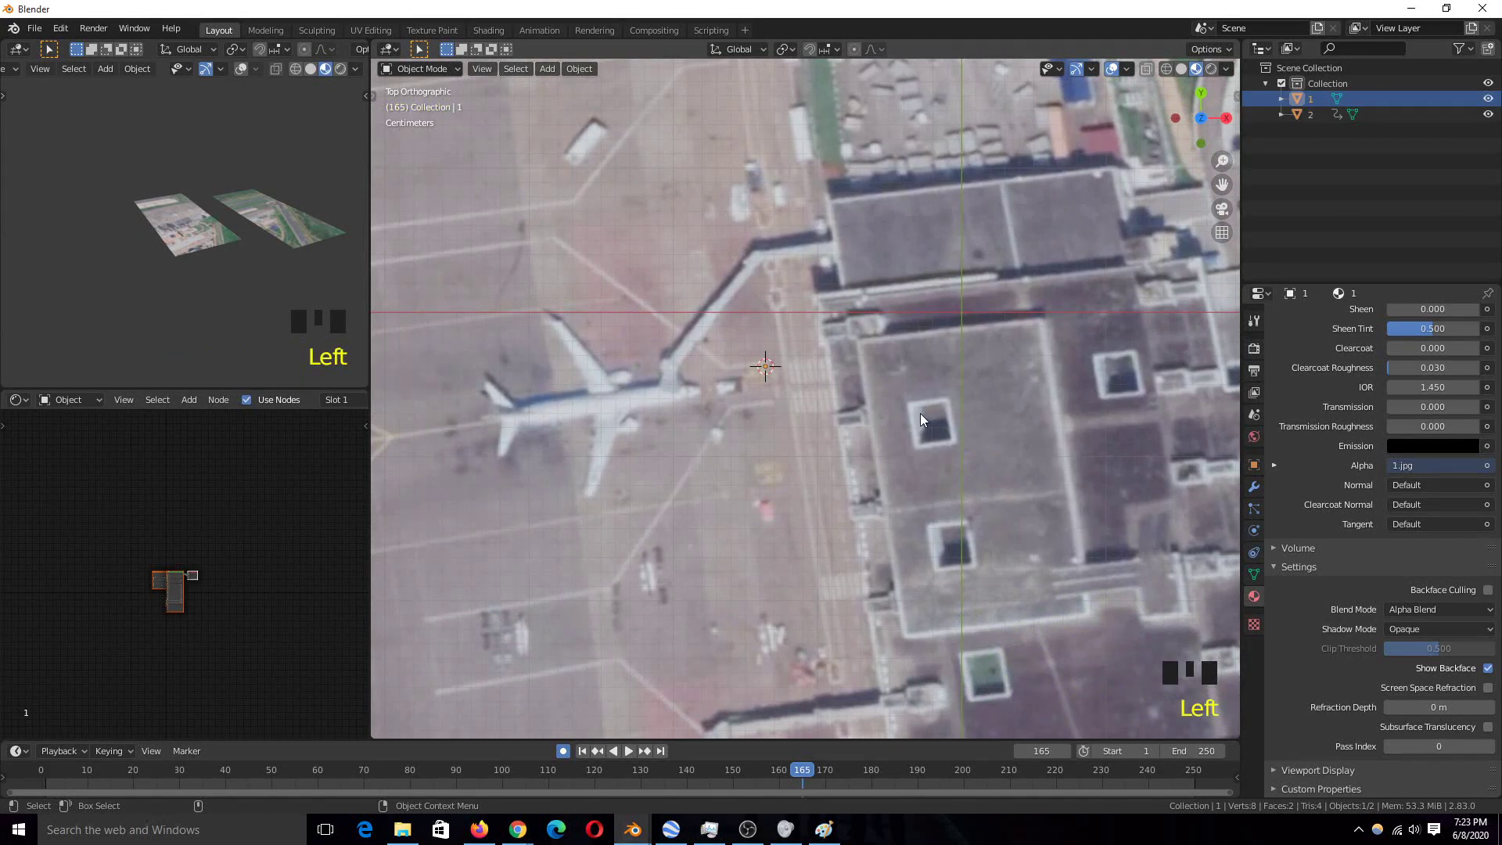
{"action": "scroll", "coordinate": [921, 410], "scroll_direction": "down", "scroll_amount": 8}
{"action": "scroll", "coordinate": [928, 266], "scroll_direction": "down", "scroll_amount": 2}
{"action": "scroll", "coordinate": [899, 313], "scroll_direction": "up", "scroll_amount": 5}
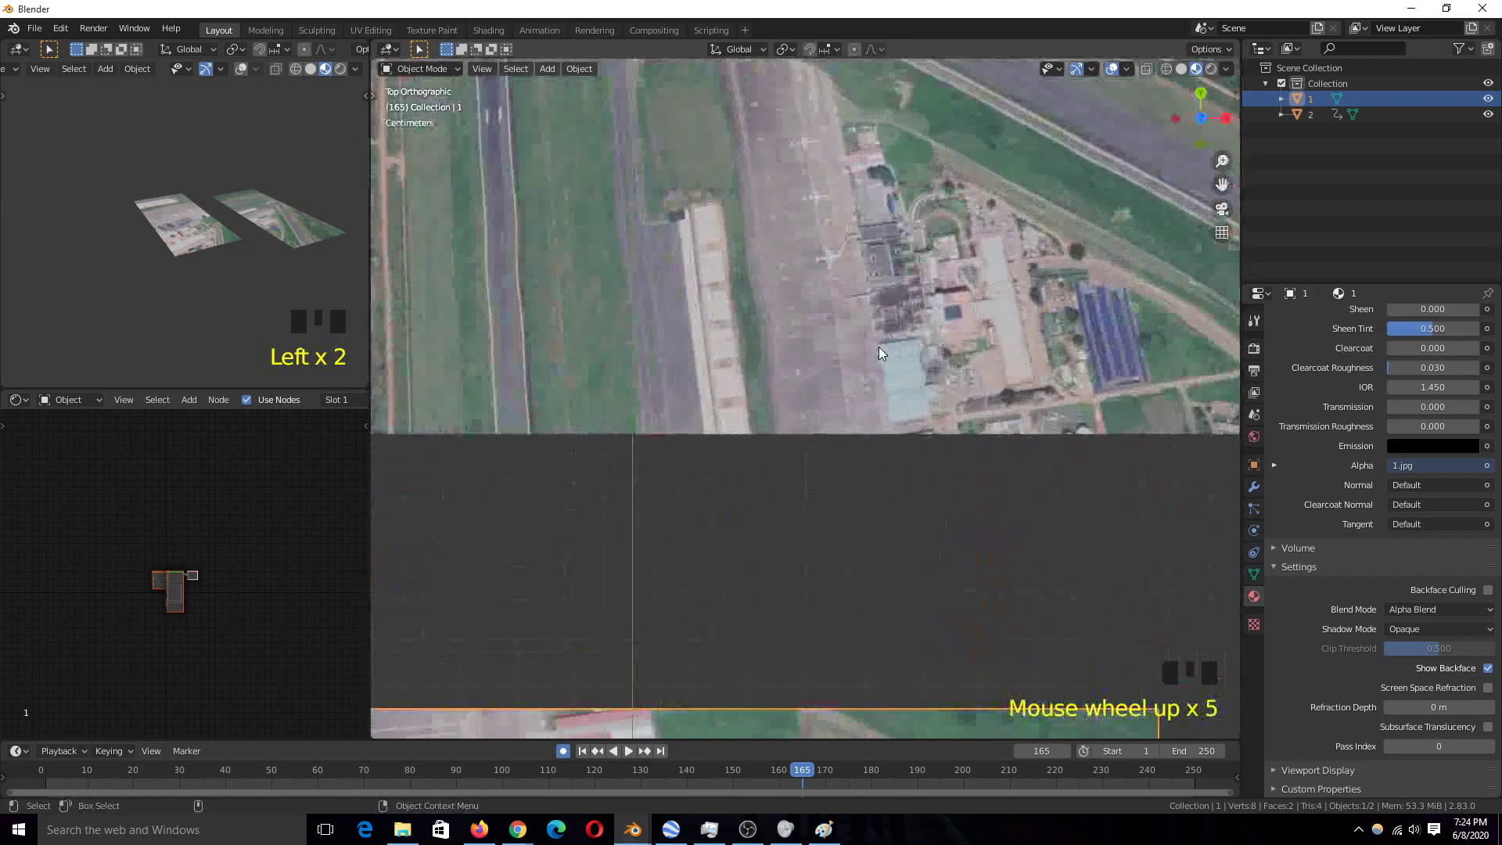
{"action": "scroll", "coordinate": [834, 402], "scroll_direction": "up", "scroll_amount": 6}
{"action": "scroll", "coordinate": [811, 294], "scroll_direction": "down", "scroll_amount": 2}
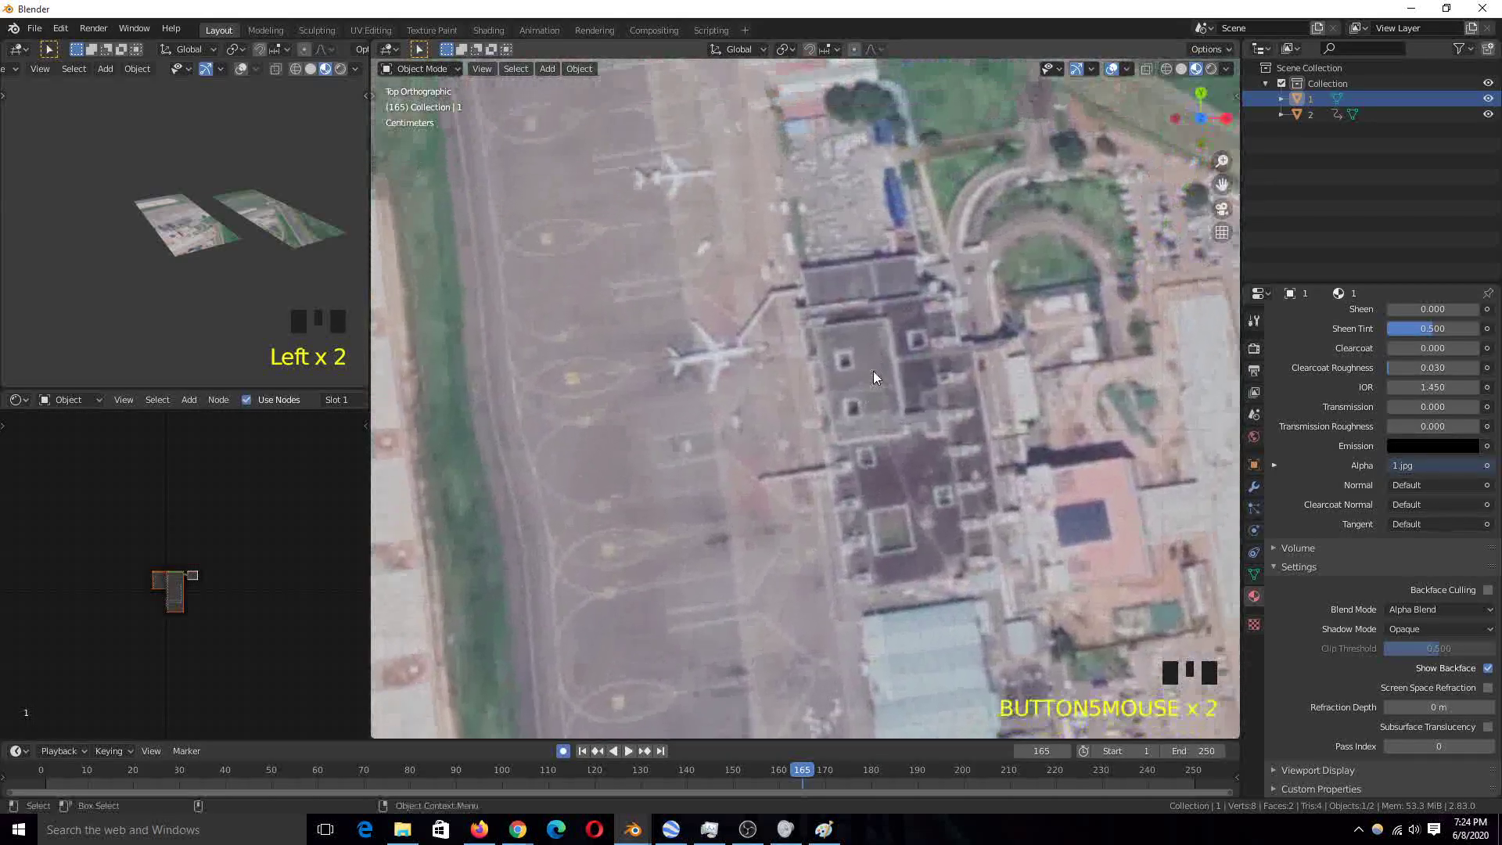
{"action": "scroll", "coordinate": [874, 371], "scroll_direction": "up", "scroll_amount": 5}
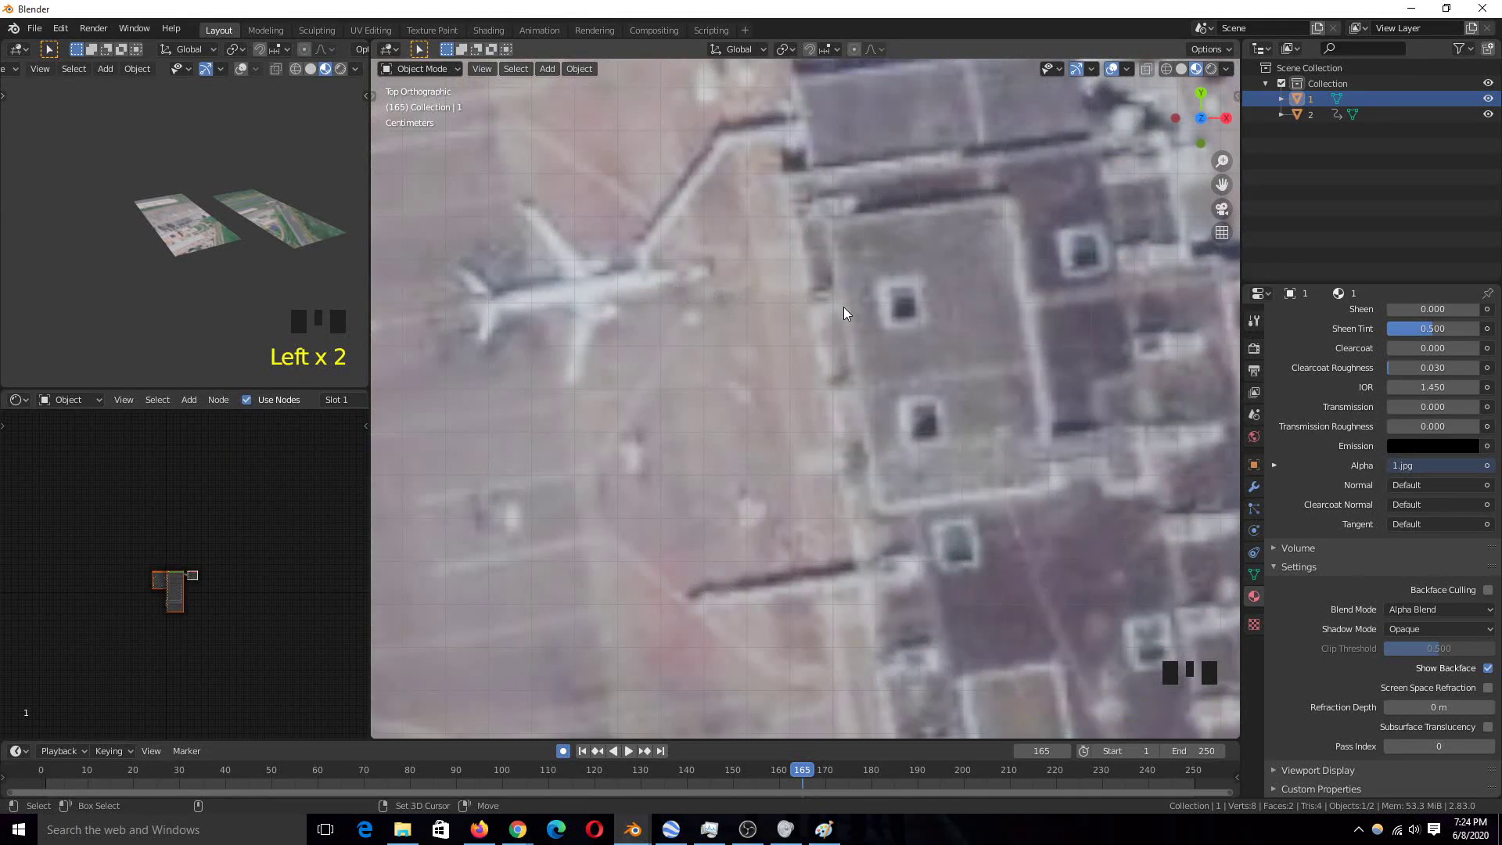
Place the 3D cursor on plane 1's terminal roof and set plane 2's origin to it
{"action": "right_click", "coordinate": [914, 290], "text": "shift"}
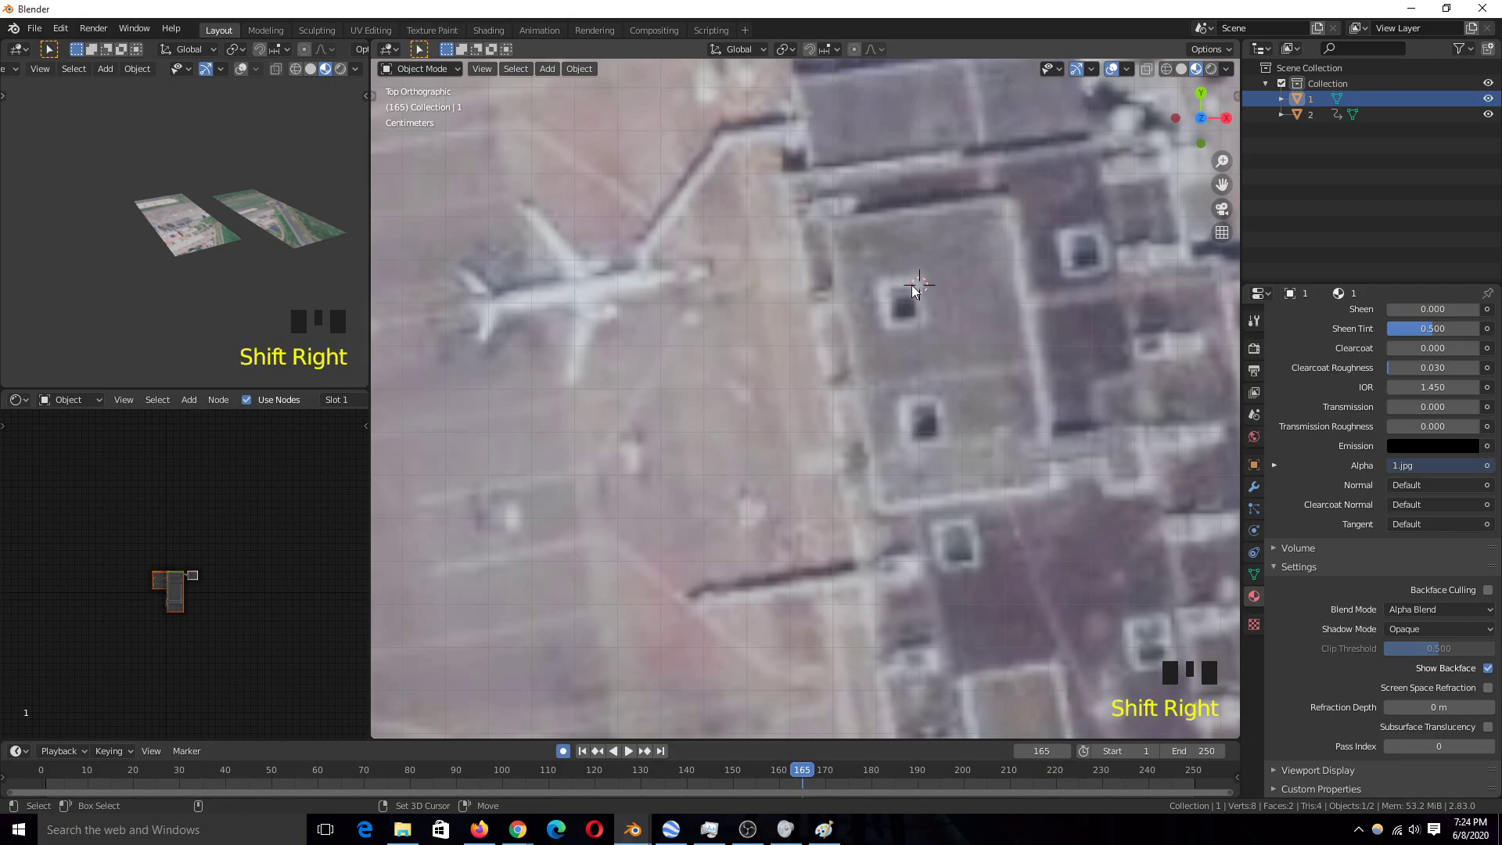
{"action": "right_click", "coordinate": [906, 298], "text": "shift"}
{"action": "right_click", "coordinate": [896, 293], "text": "shift"}
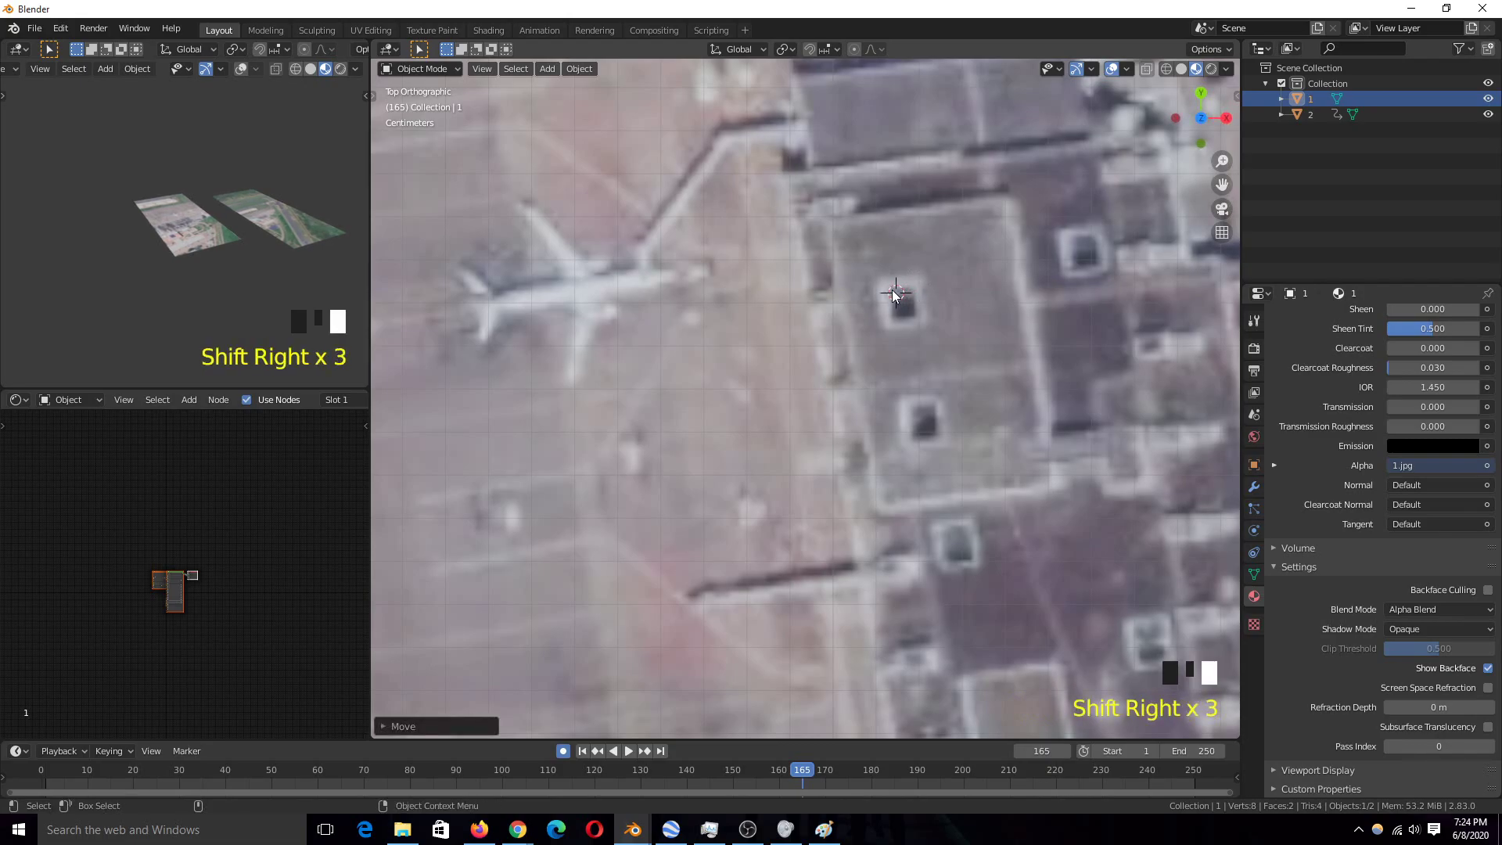
{"action": "left_click", "coordinate": [931, 287]}
{"action": "scroll", "coordinate": [931, 286], "scroll_direction": "down", "scroll_amount": 7}
{"action": "scroll", "coordinate": [918, 299], "scroll_direction": "down", "scroll_amount": 5}
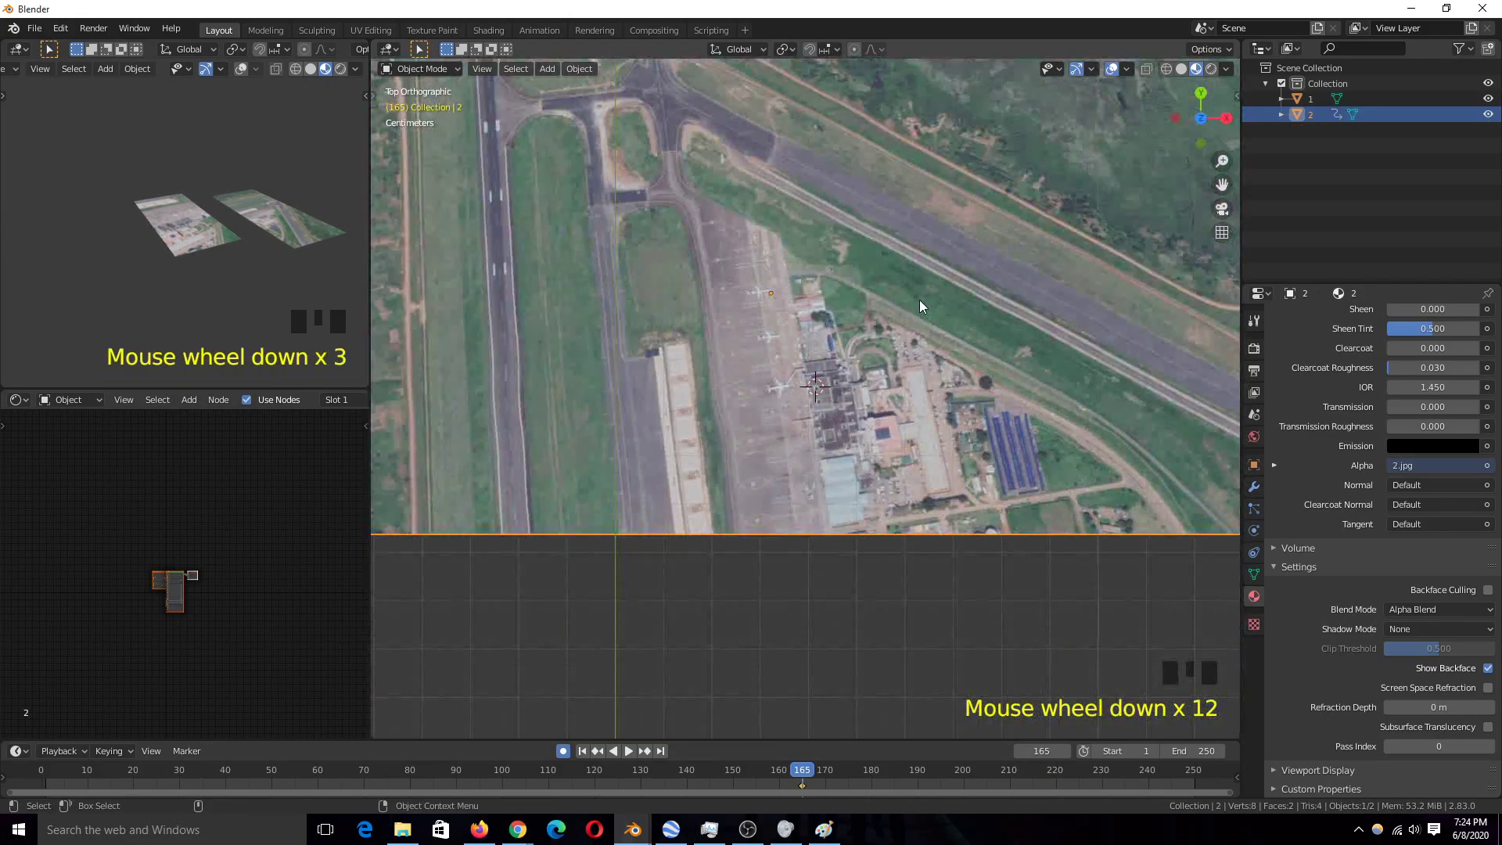
{"action": "scroll", "coordinate": [919, 299], "scroll_direction": "up", "scroll_amount": 4}
{"action": "right_click", "coordinate": [919, 298]}
{"action": "mouse_move", "coordinate": [918, 300]}
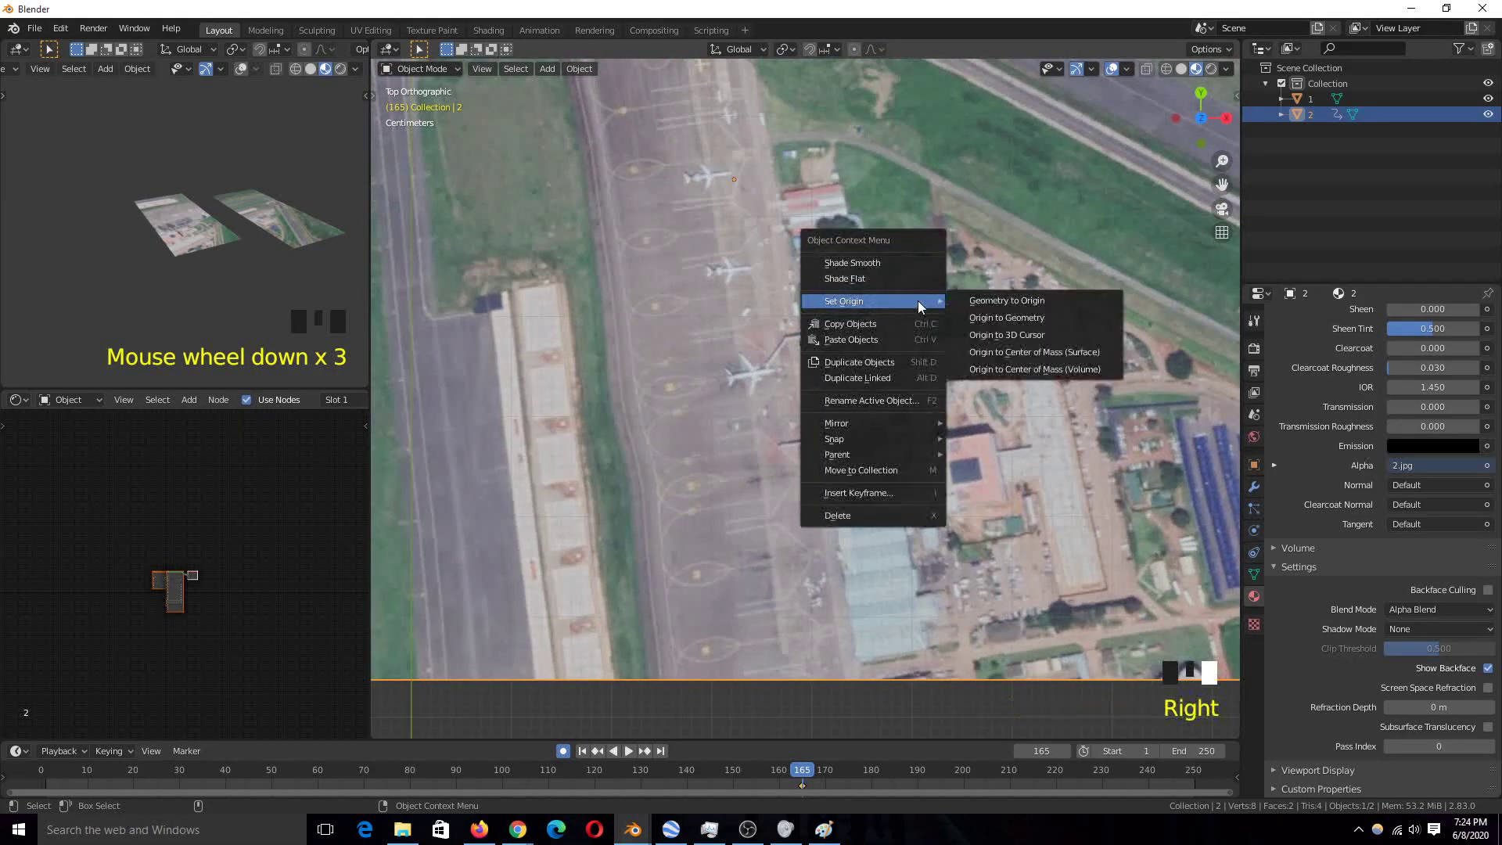
{"action": "left_click", "coordinate": [1002, 334]}
Turn off automatic keyframe recording, cancelling the trial moves and rotations of plane 2
{"action": "scroll", "coordinate": [861, 369], "scroll_direction": "up", "scroll_amount": 7}
{"action": "scroll", "coordinate": [861, 369], "scroll_direction": "up", "scroll_amount": 5}
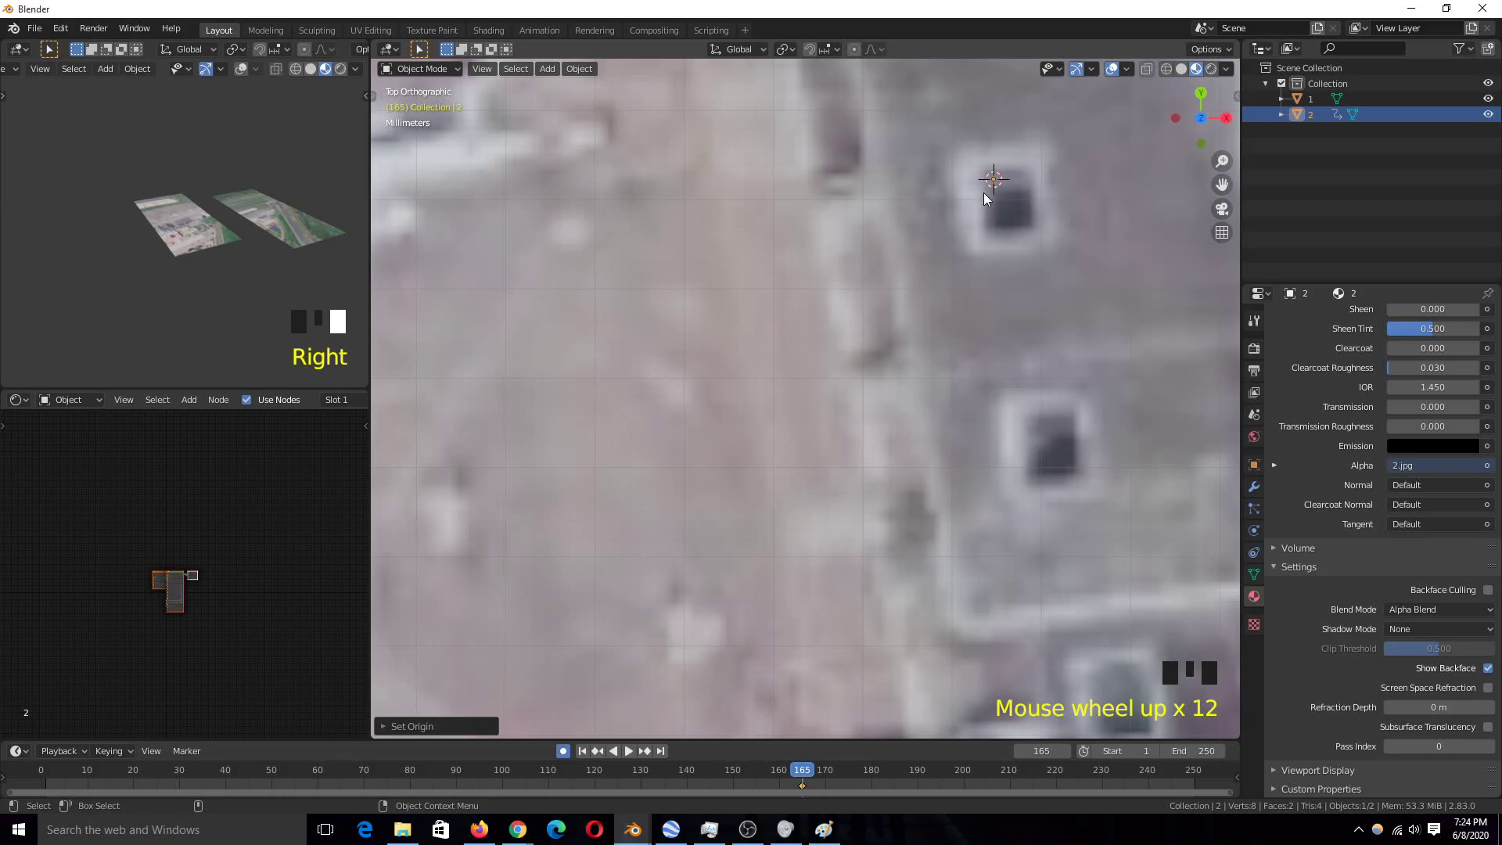
{"action": "scroll", "coordinate": [1003, 194], "scroll_direction": "down", "scroll_amount": 20}
{"action": "key", "text": "r"}
{"action": "key", "text": "g"}
{"action": "right_click", "coordinate": [1001, 447]}
{"action": "left_click", "coordinate": [560, 752]}
{"action": "key", "text": "x"}
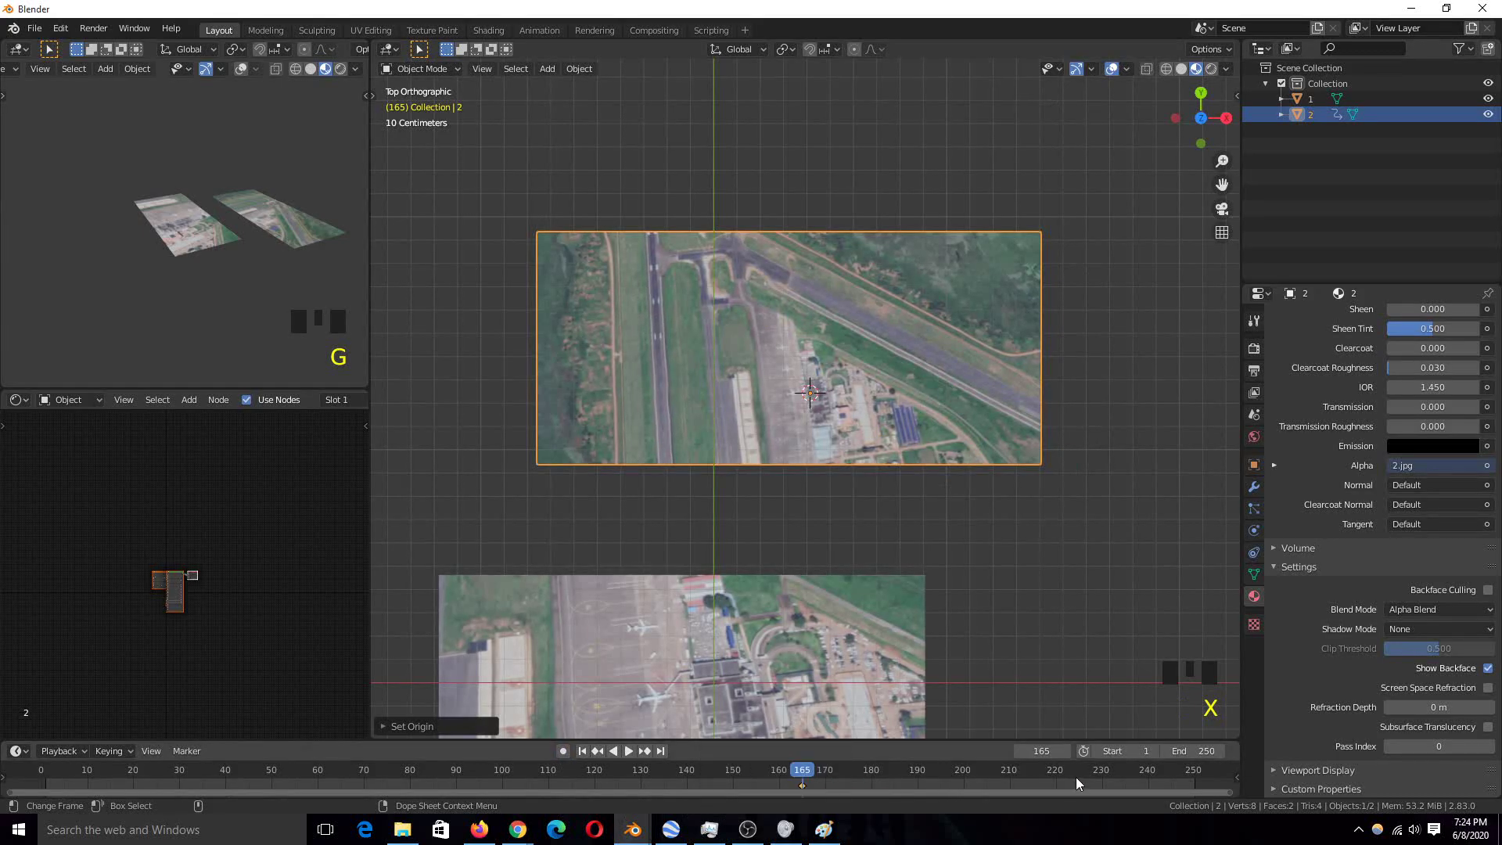
{"action": "key", "text": "x"}
{"action": "key", "text": "r"}
{"action": "key", "text": "Escape"}
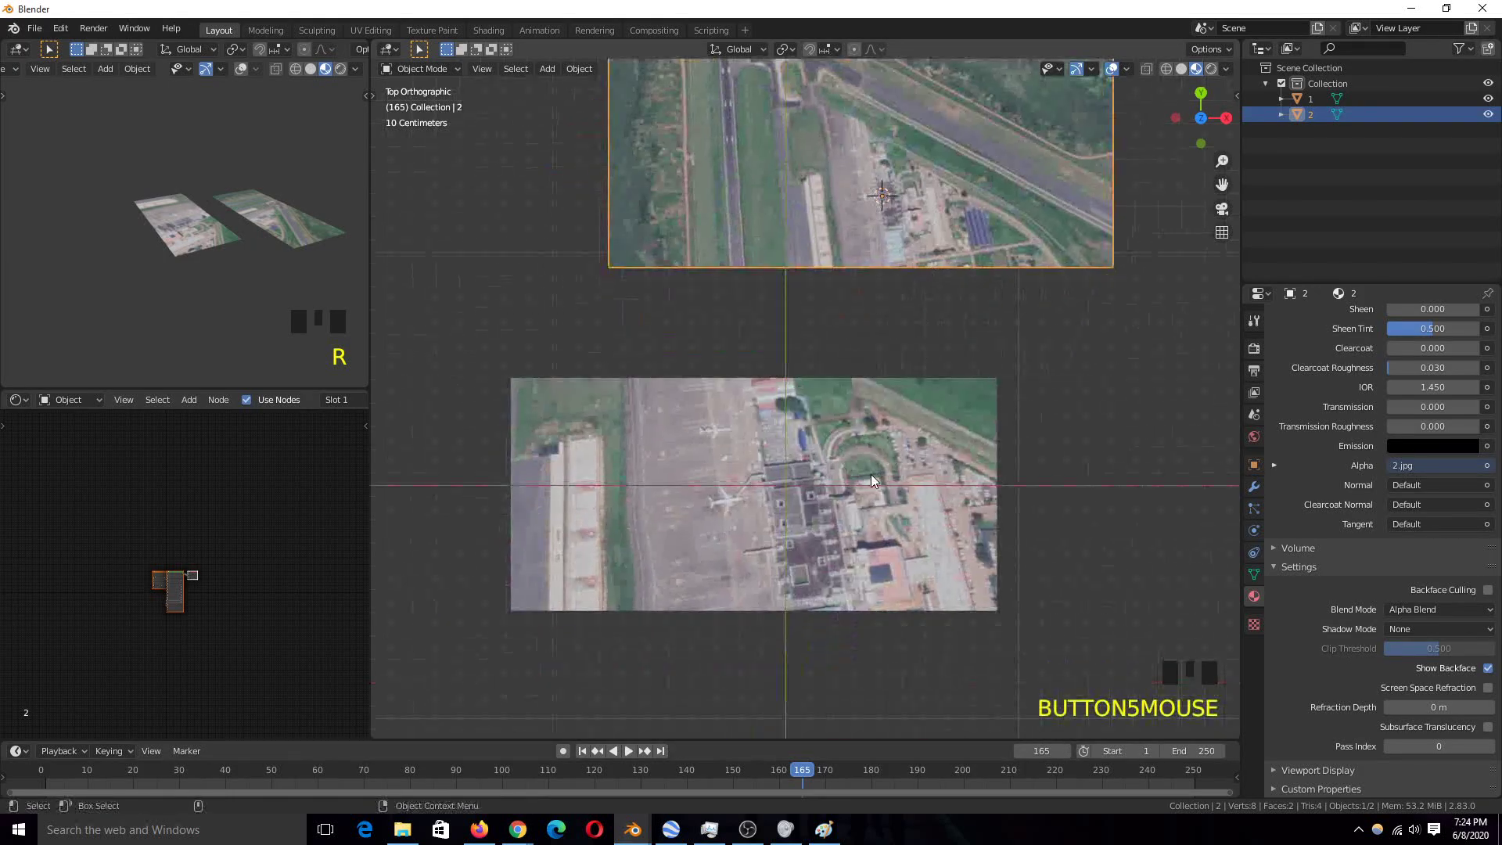
Snap plane 2 onto the 3D cursor with Selection to Cursor so it overlaps plane 1
{"action": "left_click", "coordinate": [682, 447]}
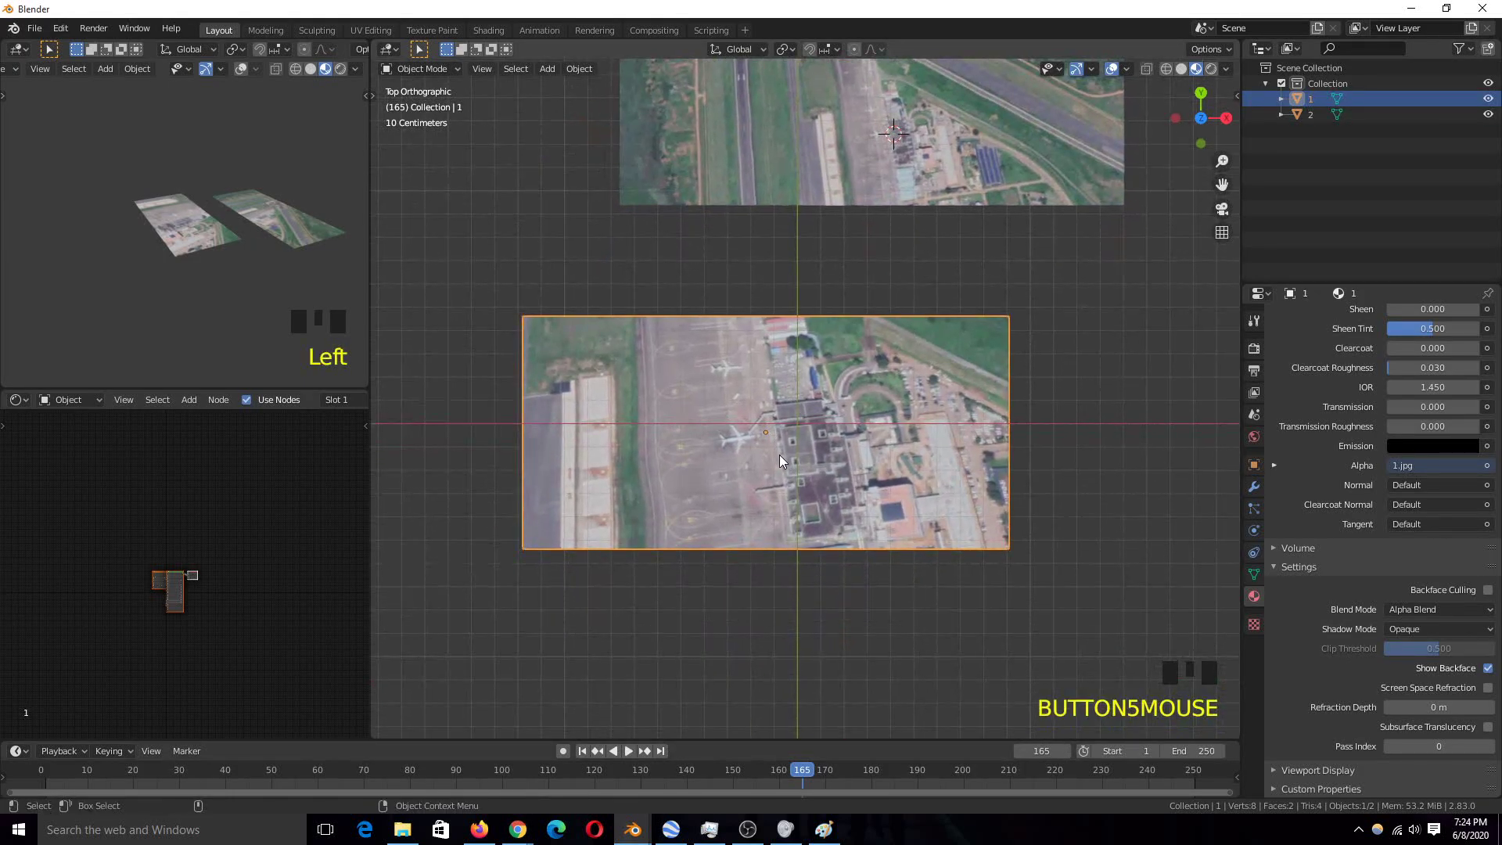
{"action": "scroll", "coordinate": [778, 450], "scroll_direction": "up", "scroll_amount": 6}
{"action": "scroll", "coordinate": [880, 413], "scroll_direction": "up", "scroll_amount": 7}
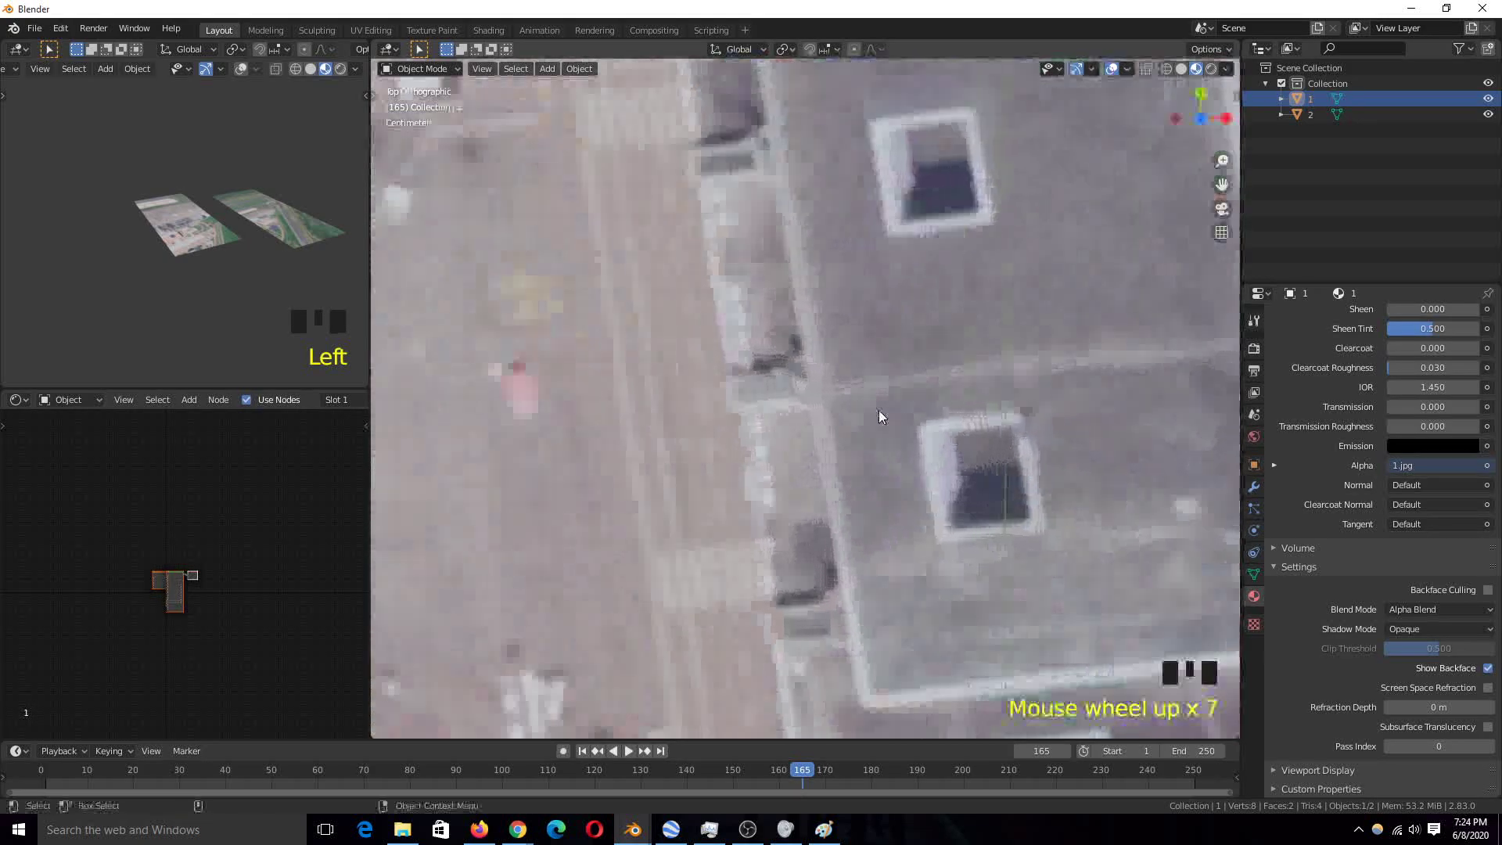
{"action": "scroll", "coordinate": [771, 574], "scroll_direction": "up", "scroll_amount": 1}
{"action": "scroll", "coordinate": [880, 378], "scroll_direction": "down", "scroll_amount": 5}
{"action": "scroll", "coordinate": [806, 421], "scroll_direction": "up", "scroll_amount": 2}
{"action": "scroll", "coordinate": [806, 416], "scroll_direction": "up", "scroll_amount": 2}
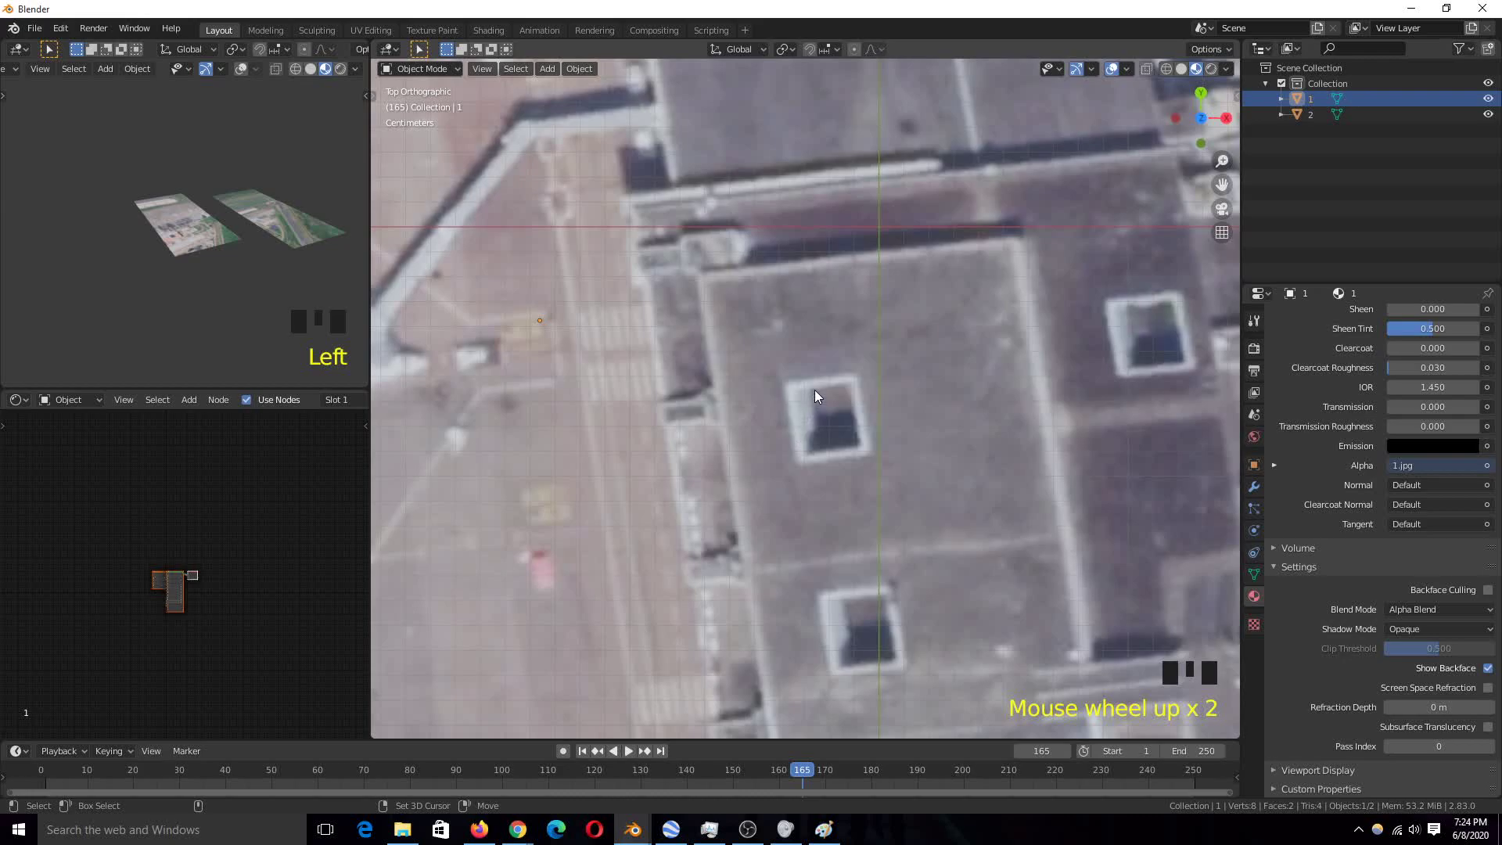
{"action": "scroll", "coordinate": [815, 389], "scroll_direction": "down", "scroll_amount": 18}
{"action": "left_click", "coordinate": [890, 267]}
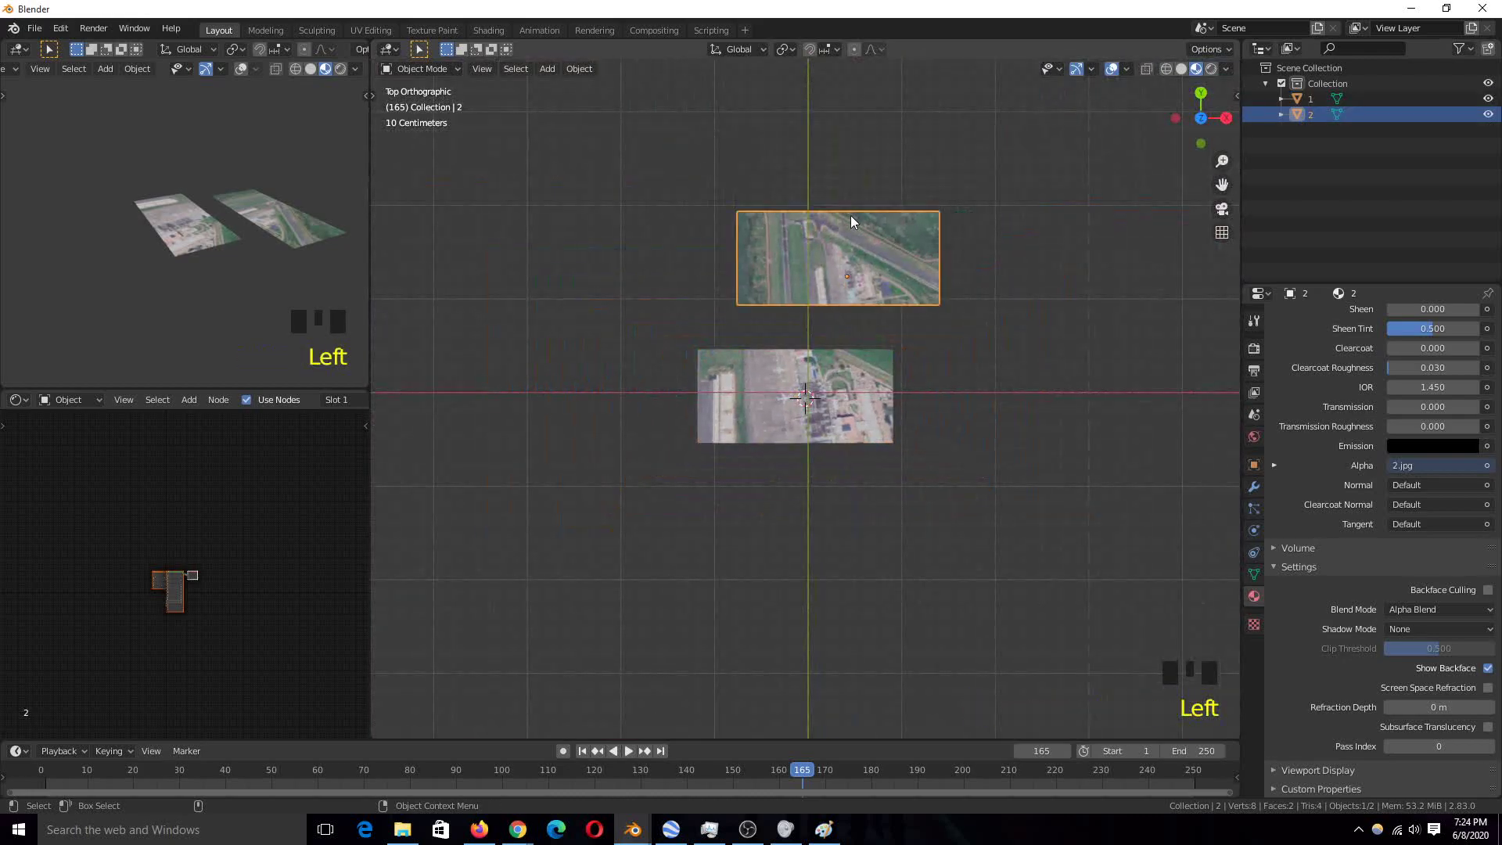
{"action": "scroll", "coordinate": [858, 242], "scroll_direction": "up", "scroll_amount": 2}
{"action": "key", "text": "shift+s"}
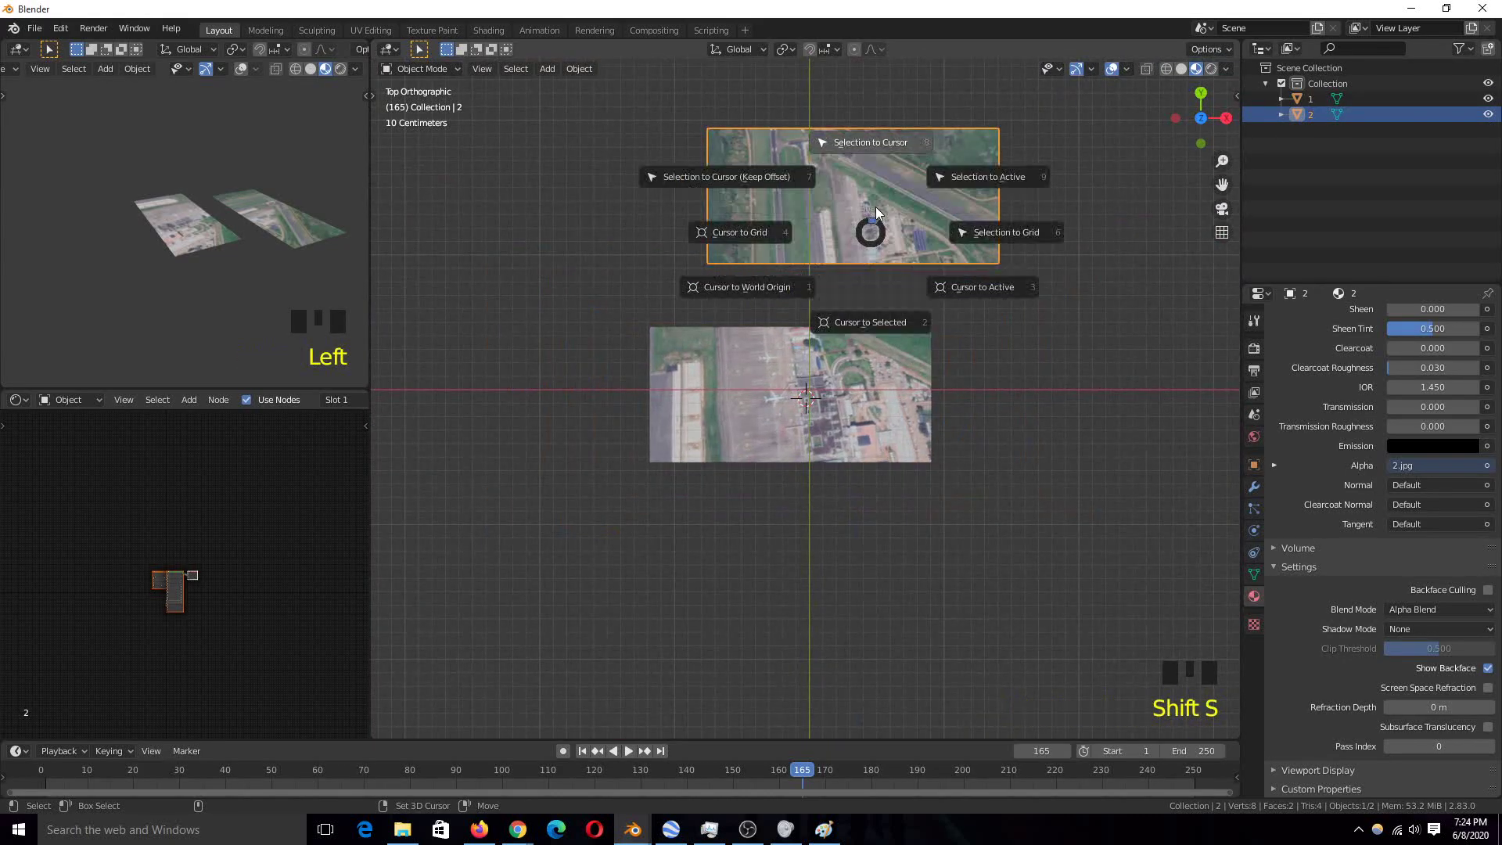
{"action": "left_click", "coordinate": [884, 152]}
{"action": "scroll", "coordinate": [838, 420], "scroll_direction": "up", "scroll_amount": 8}
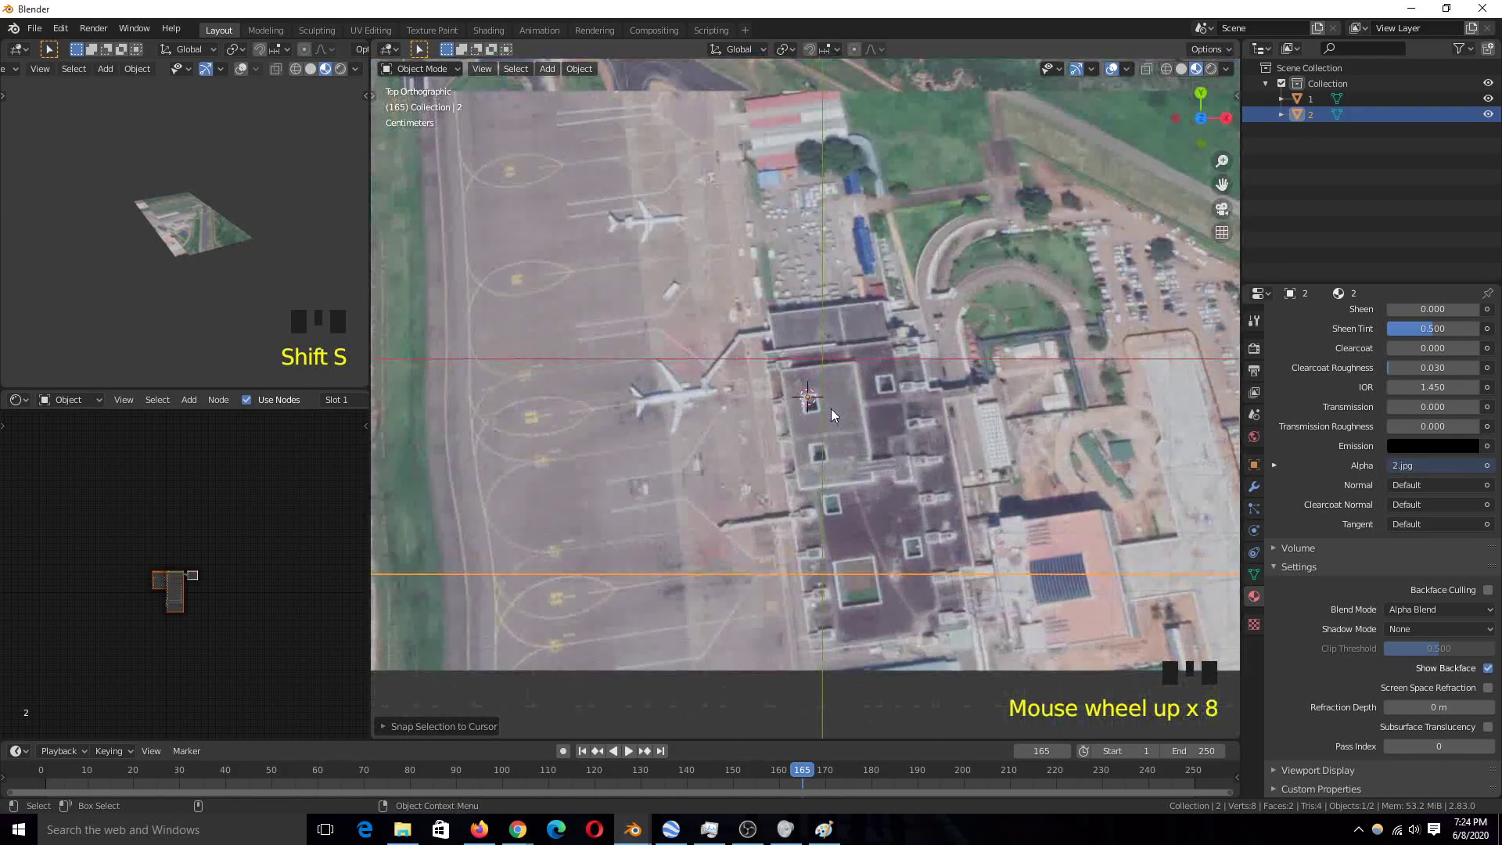
{"action": "scroll", "coordinate": [828, 405], "scroll_direction": "down", "scroll_amount": 4}
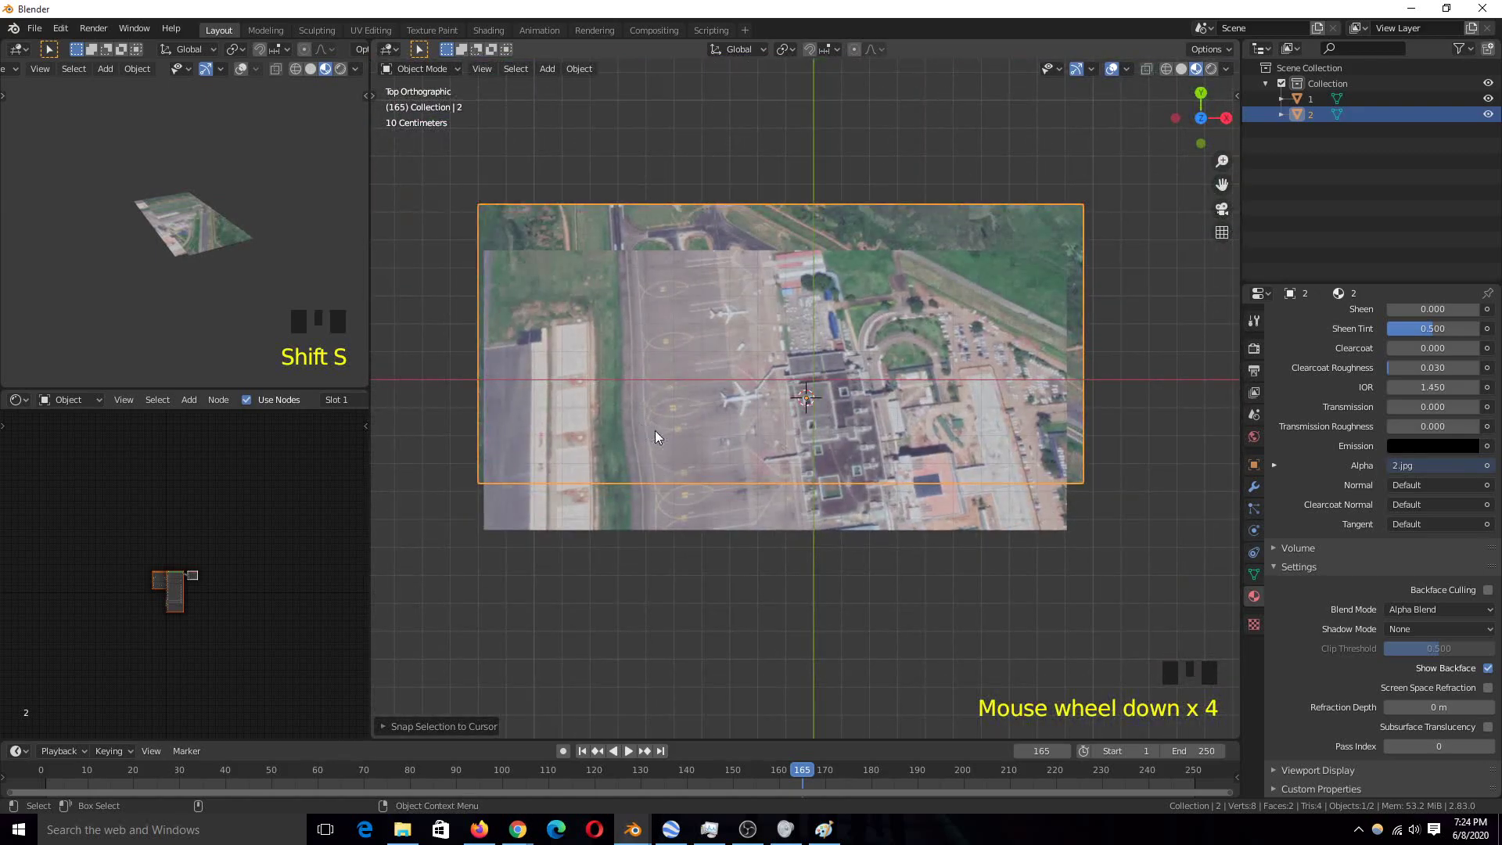
Scale plane 2 up about 2.7× and rotate it slightly to match plane 1's airport
{"action": "key", "text": "s"}
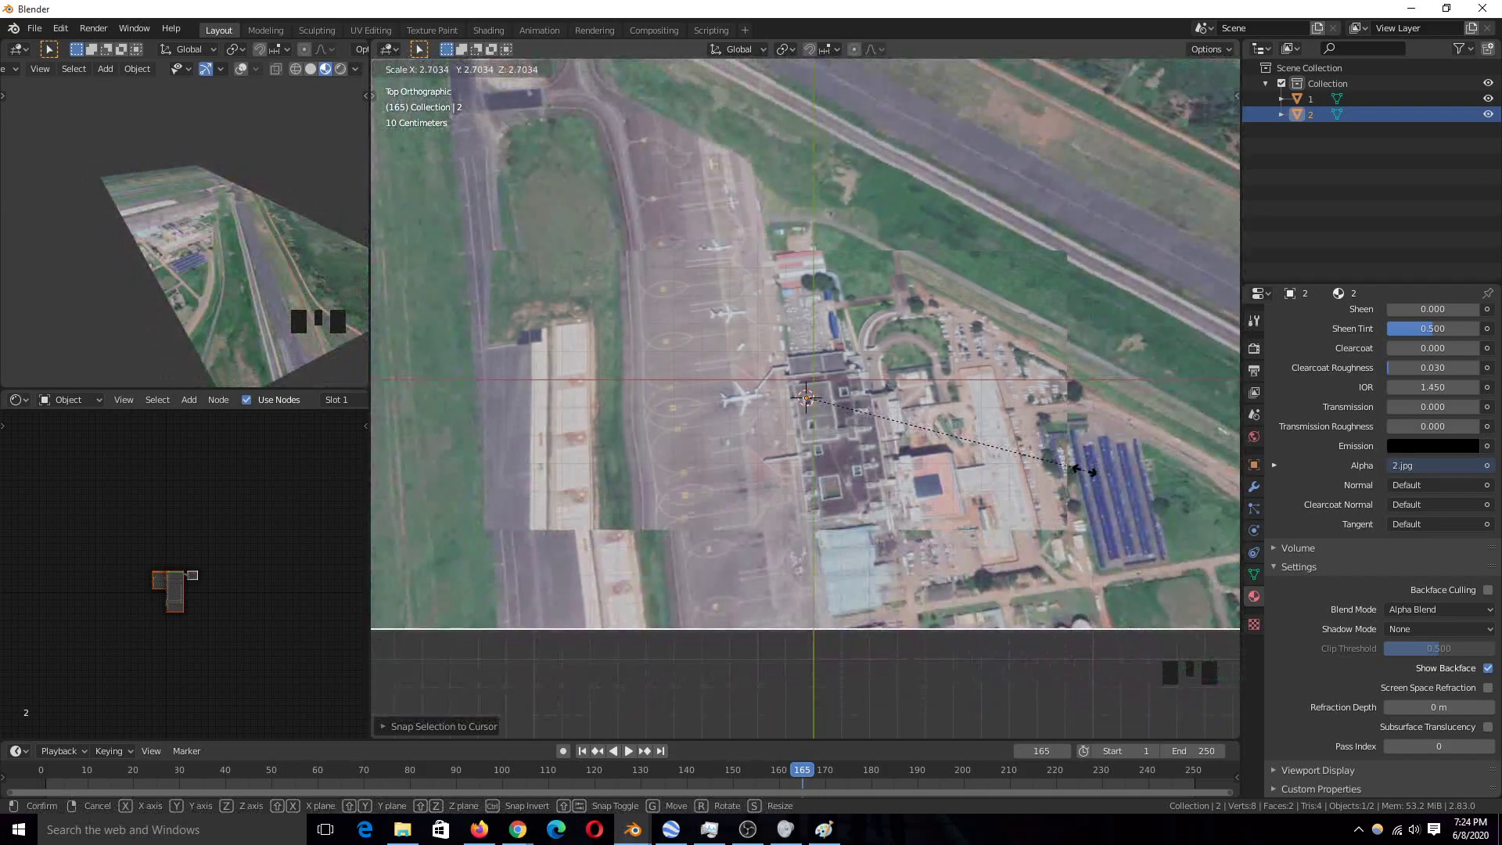
{"action": "left_click", "coordinate": [1093, 470]}
{"action": "key", "text": "r"}
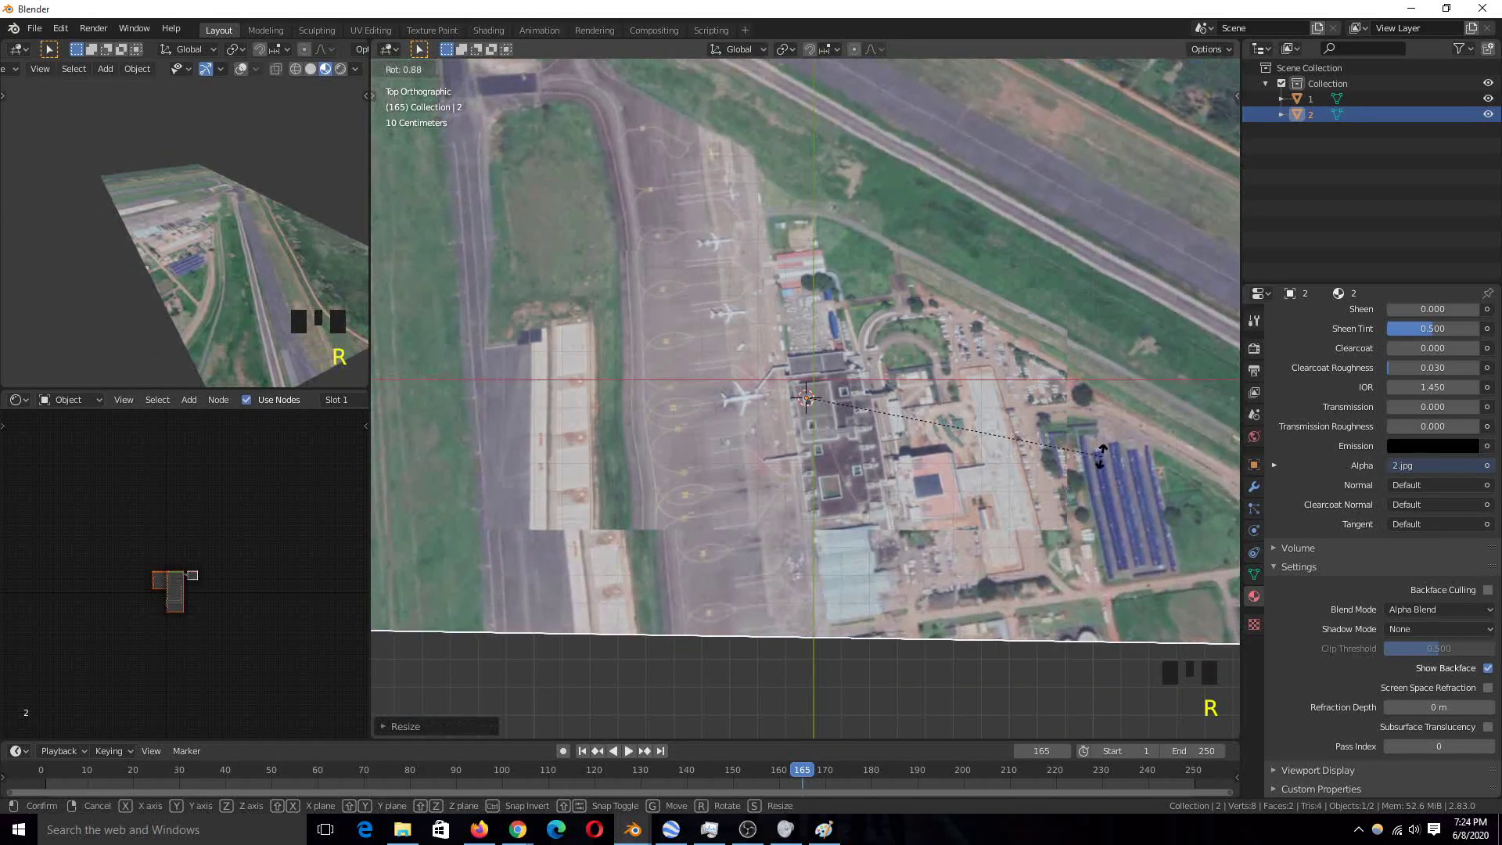
{"action": "left_click", "coordinate": [1101, 452]}
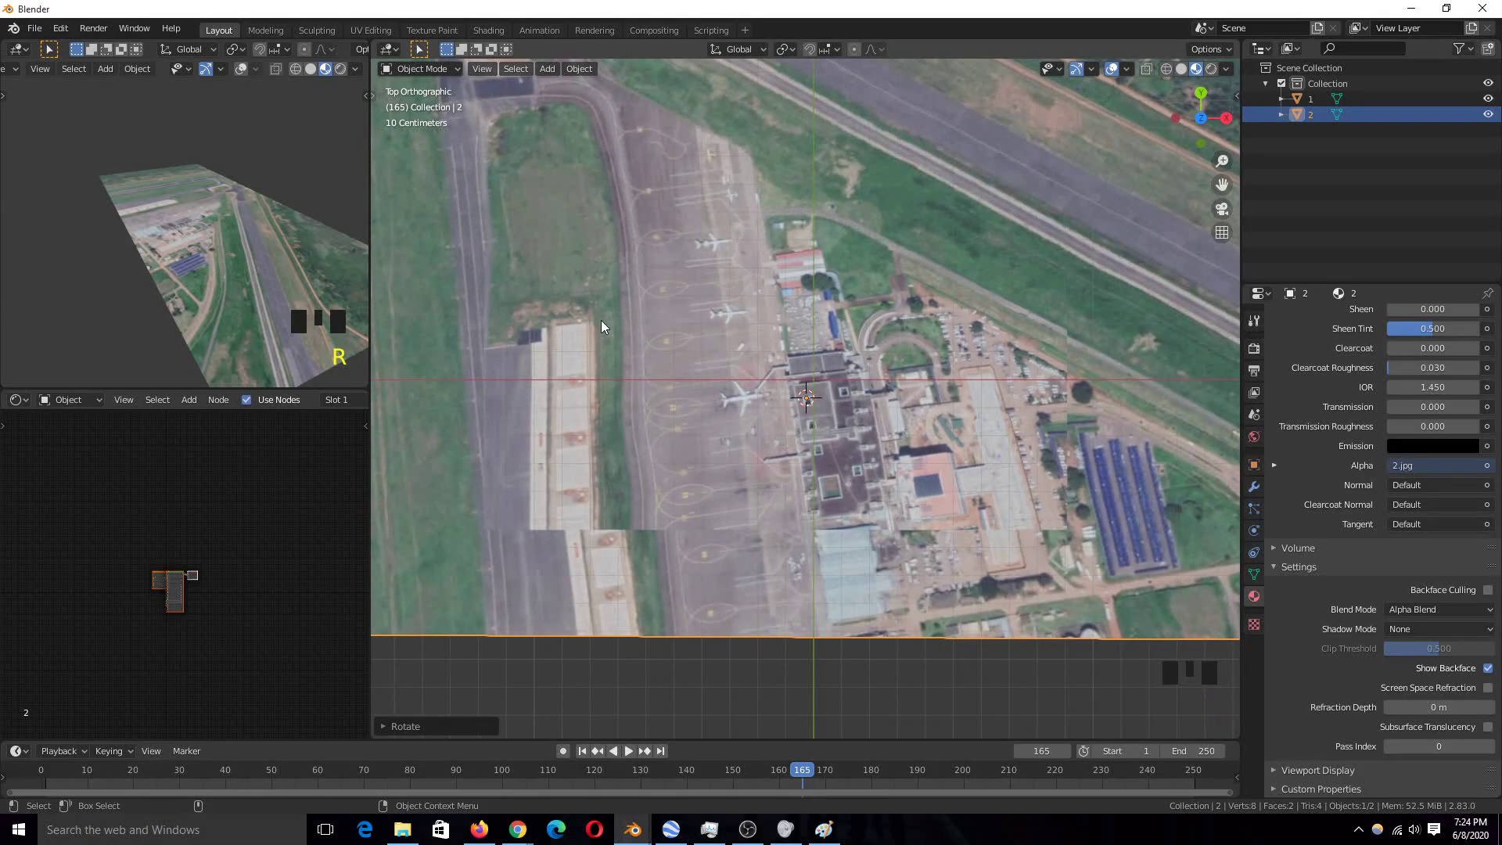
{"action": "scroll", "coordinate": [980, 301], "scroll_direction": "down", "scroll_amount": 4}
{"action": "scroll", "coordinate": [1004, 321], "scroll_direction": "up", "scroll_amount": 1}
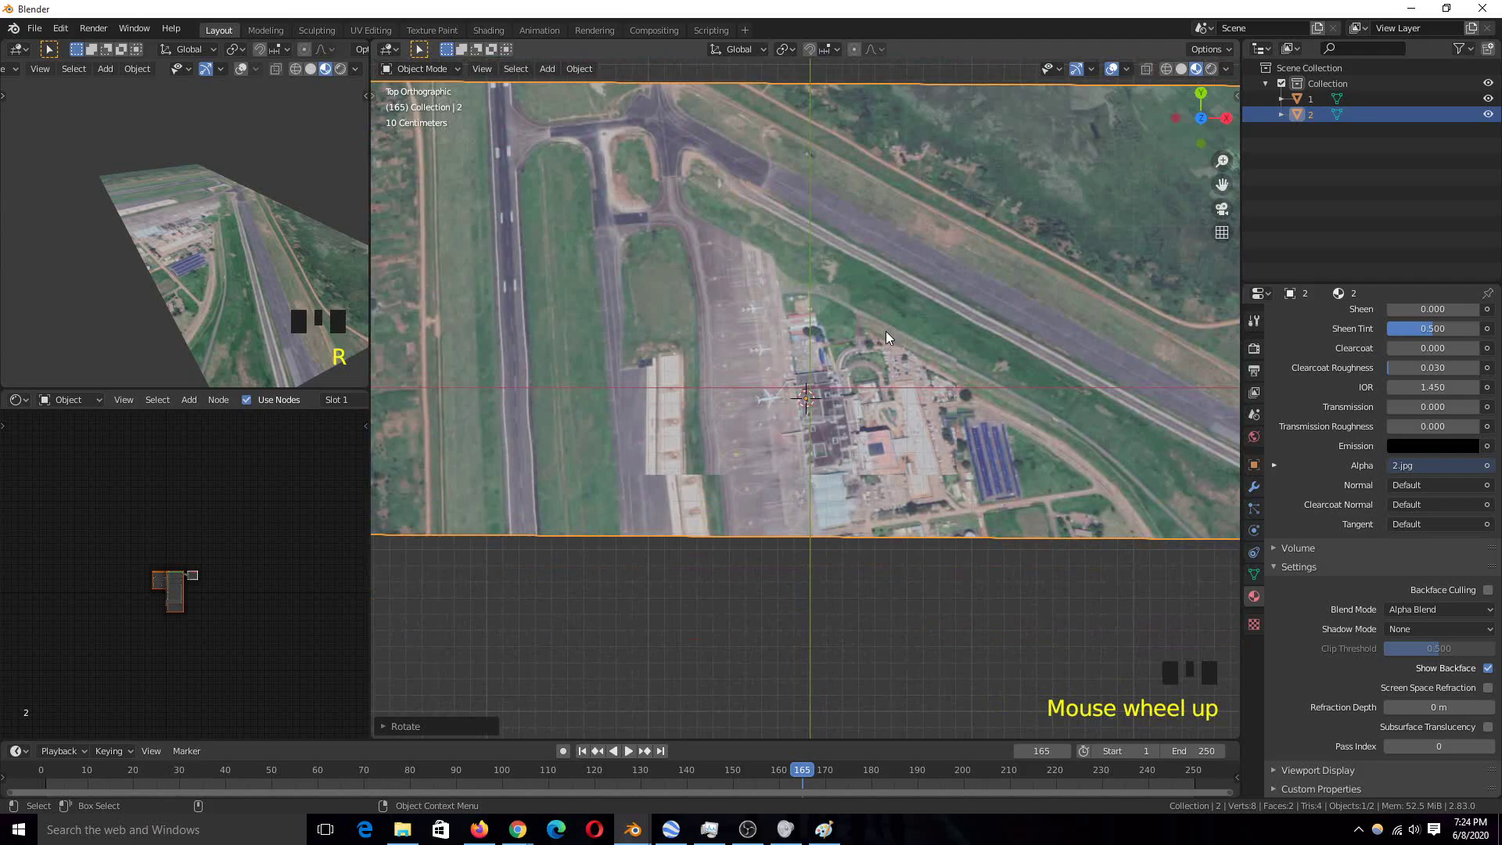
{"action": "scroll", "coordinate": [908, 345], "scroll_direction": "down", "scroll_amount": 1}
{"action": "key", "text": "r"}
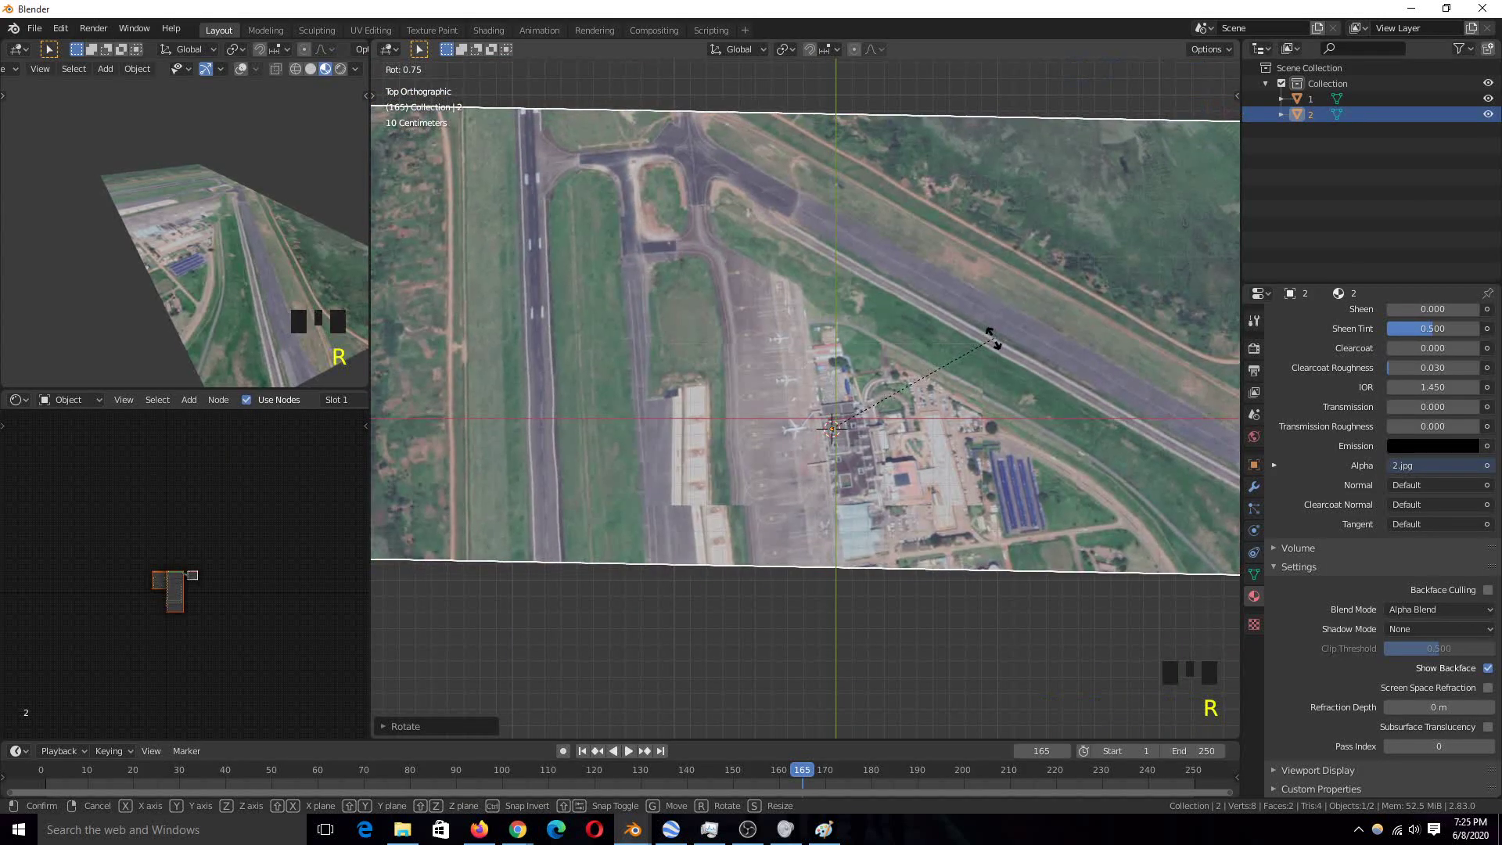
{"action": "right_click", "coordinate": [991, 356]}
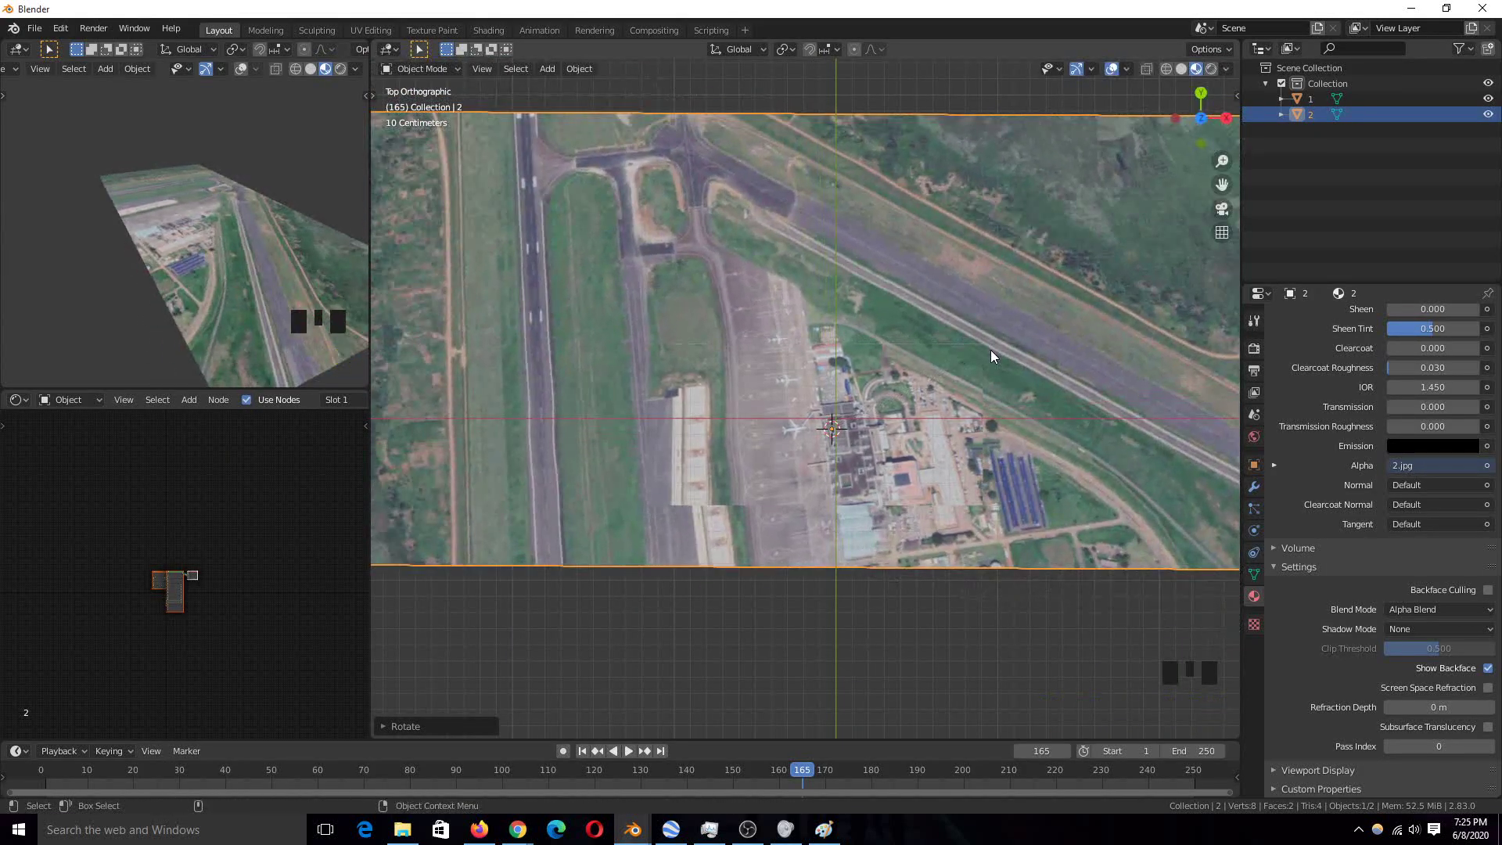
Pan and zoom around to check plane 2's alignment over plane 1's terminal building
{"action": "middle_click_drag", "start_coordinate": [542, 245], "coordinate": [626, 239], "text": "shift"}
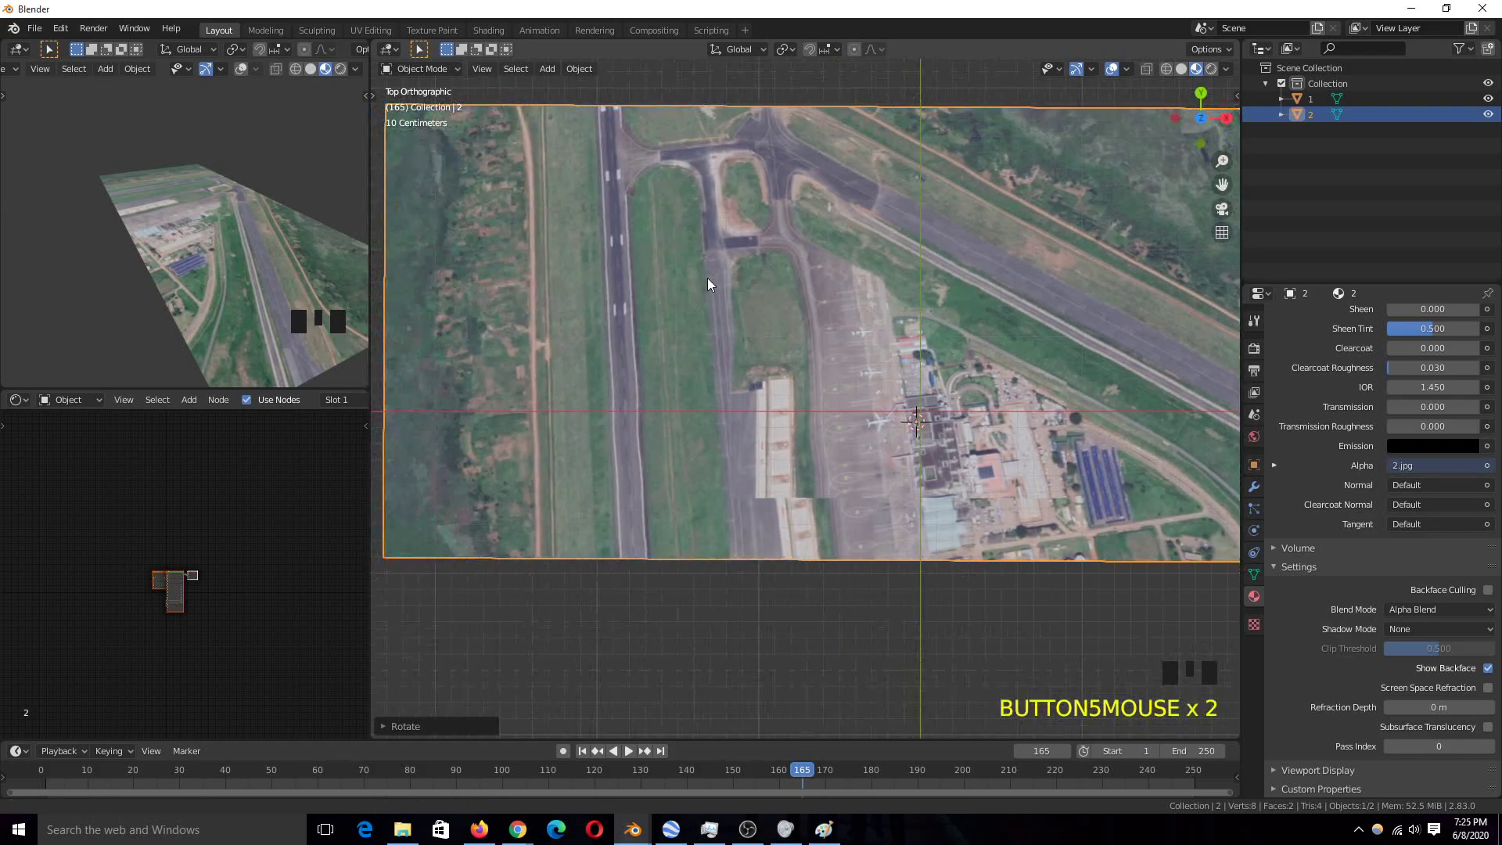
{"action": "scroll", "coordinate": [726, 274], "scroll_direction": "down", "scroll_amount": 1, "text": "ctrl"}
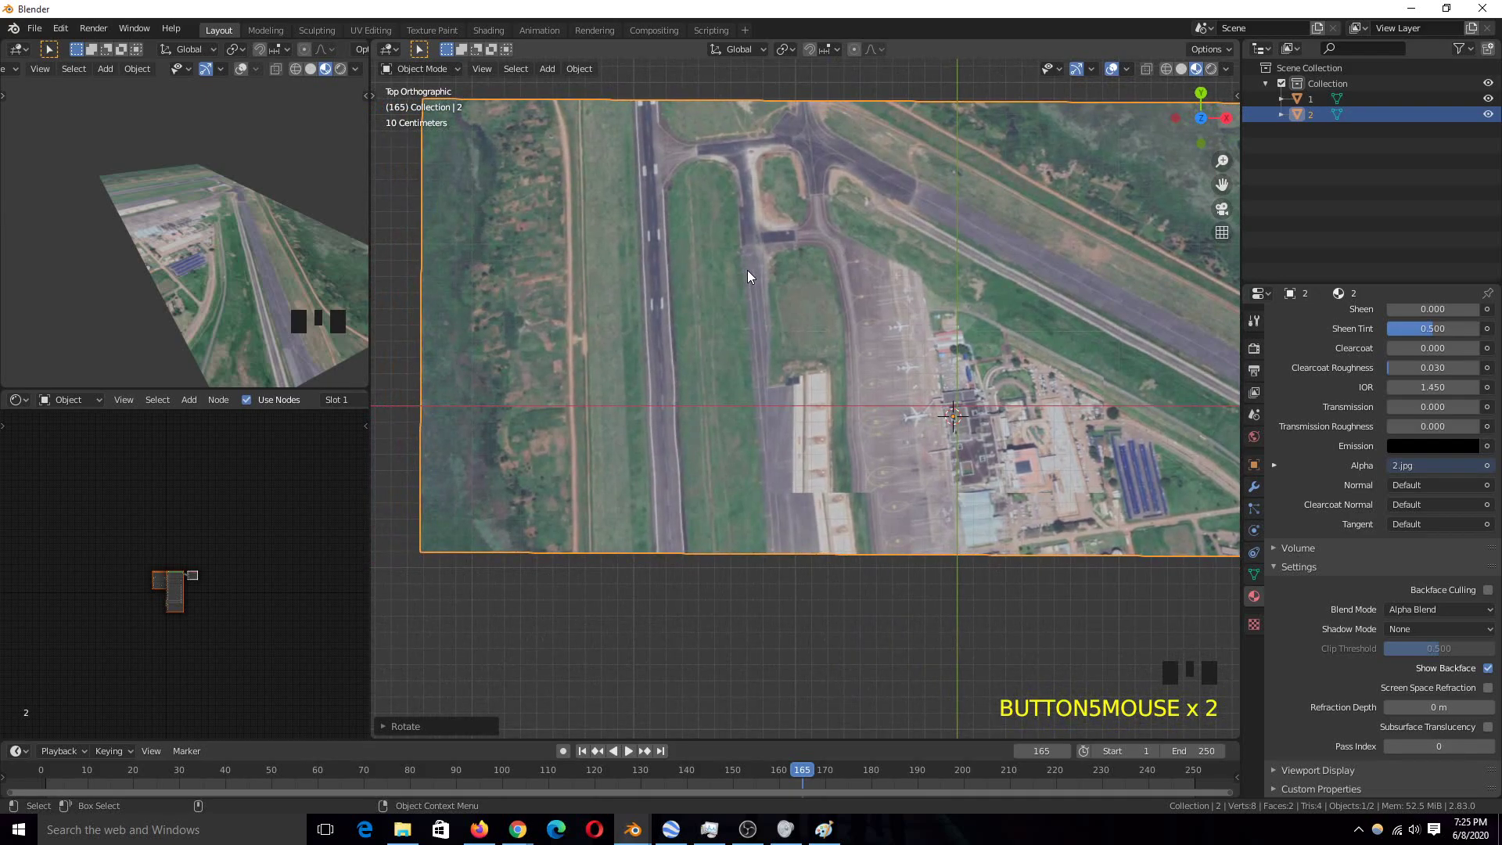
{"action": "scroll", "coordinate": [689, 269], "scroll_direction": "down", "scroll_amount": 1, "text": "ctrl"}
{"action": "scroll", "coordinate": [721, 297], "scroll_direction": "up", "scroll_amount": 5}
{"action": "scroll", "coordinate": [721, 297], "scroll_direction": "down", "scroll_amount": 4}
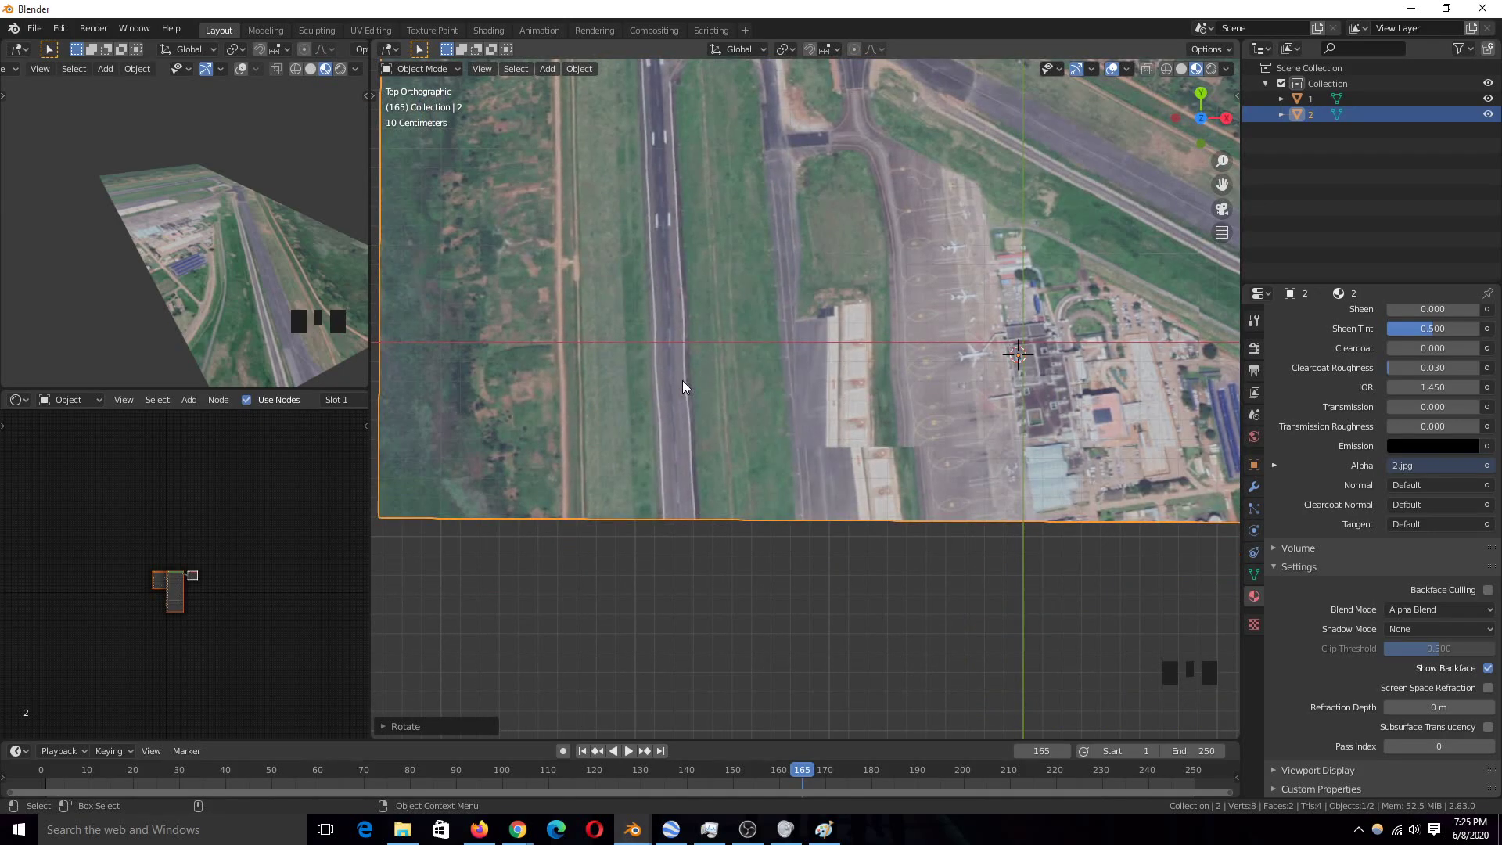
{"action": "scroll", "coordinate": [683, 375], "scroll_direction": "up", "scroll_amount": 4}
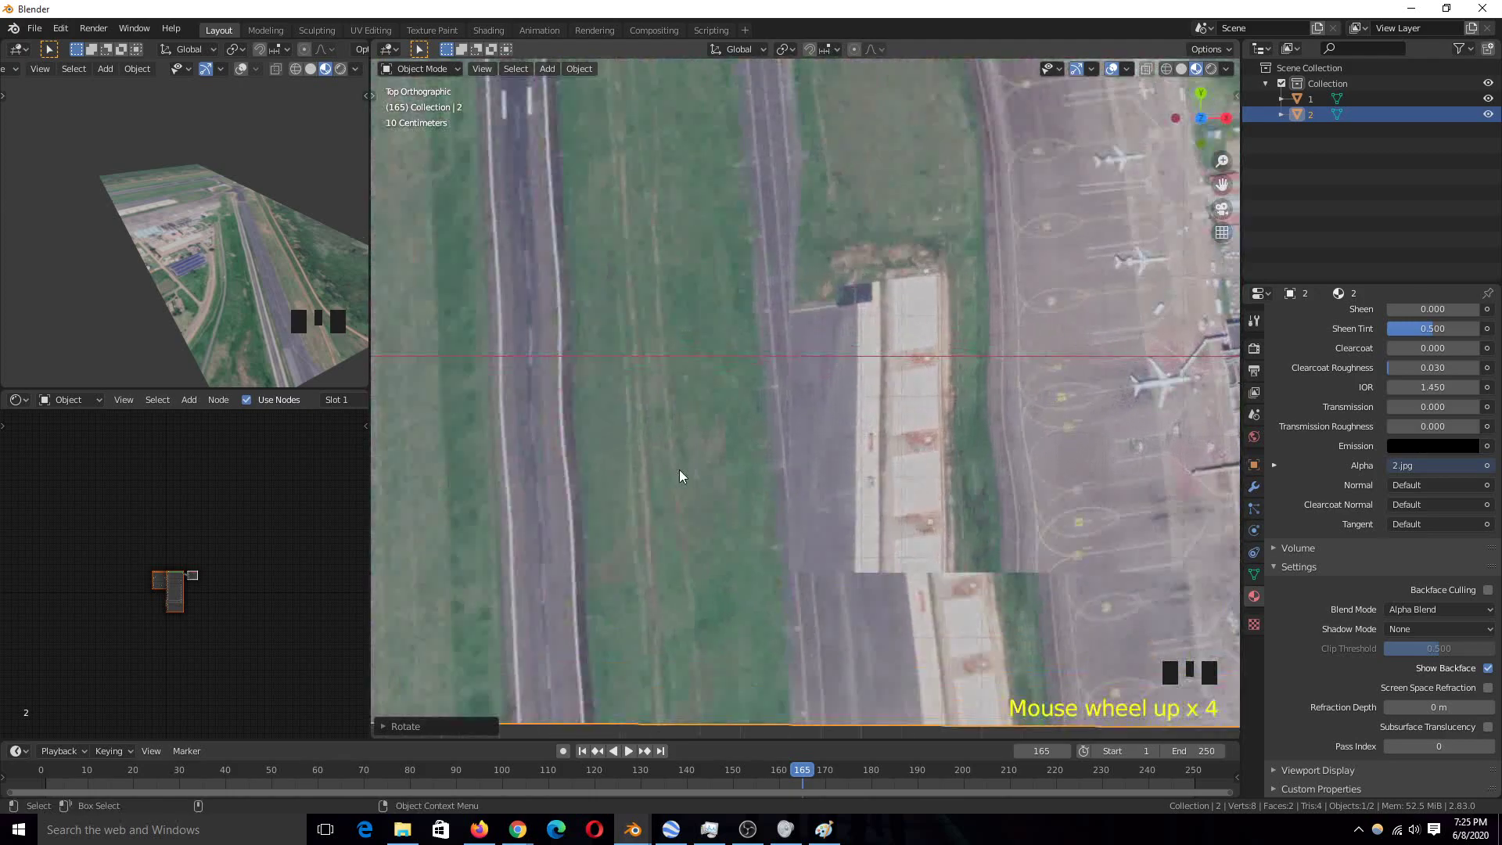
{"action": "middle_click_drag", "start_coordinate": [603, 127], "coordinate": [637, 356], "text": "shift"}
{"action": "scroll", "coordinate": [621, 283], "scroll_direction": "down", "scroll_amount": 3}
{"action": "scroll", "coordinate": [693, 165], "scroll_direction": "down", "scroll_amount": 2}
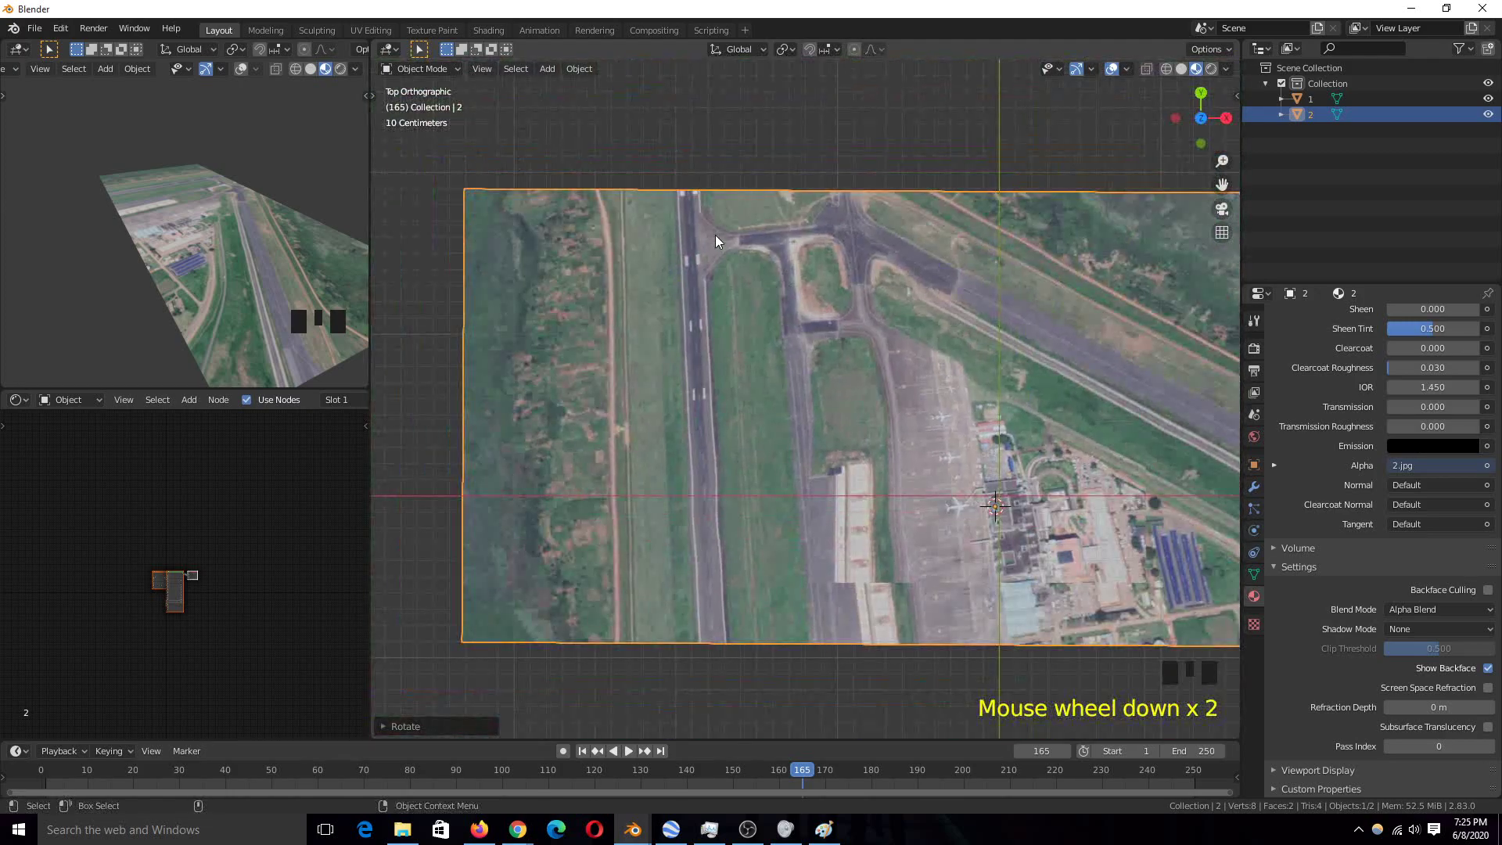
{"action": "middle_click_drag", "start_coordinate": [924, 329], "coordinate": [776, 313], "text": "shift"}
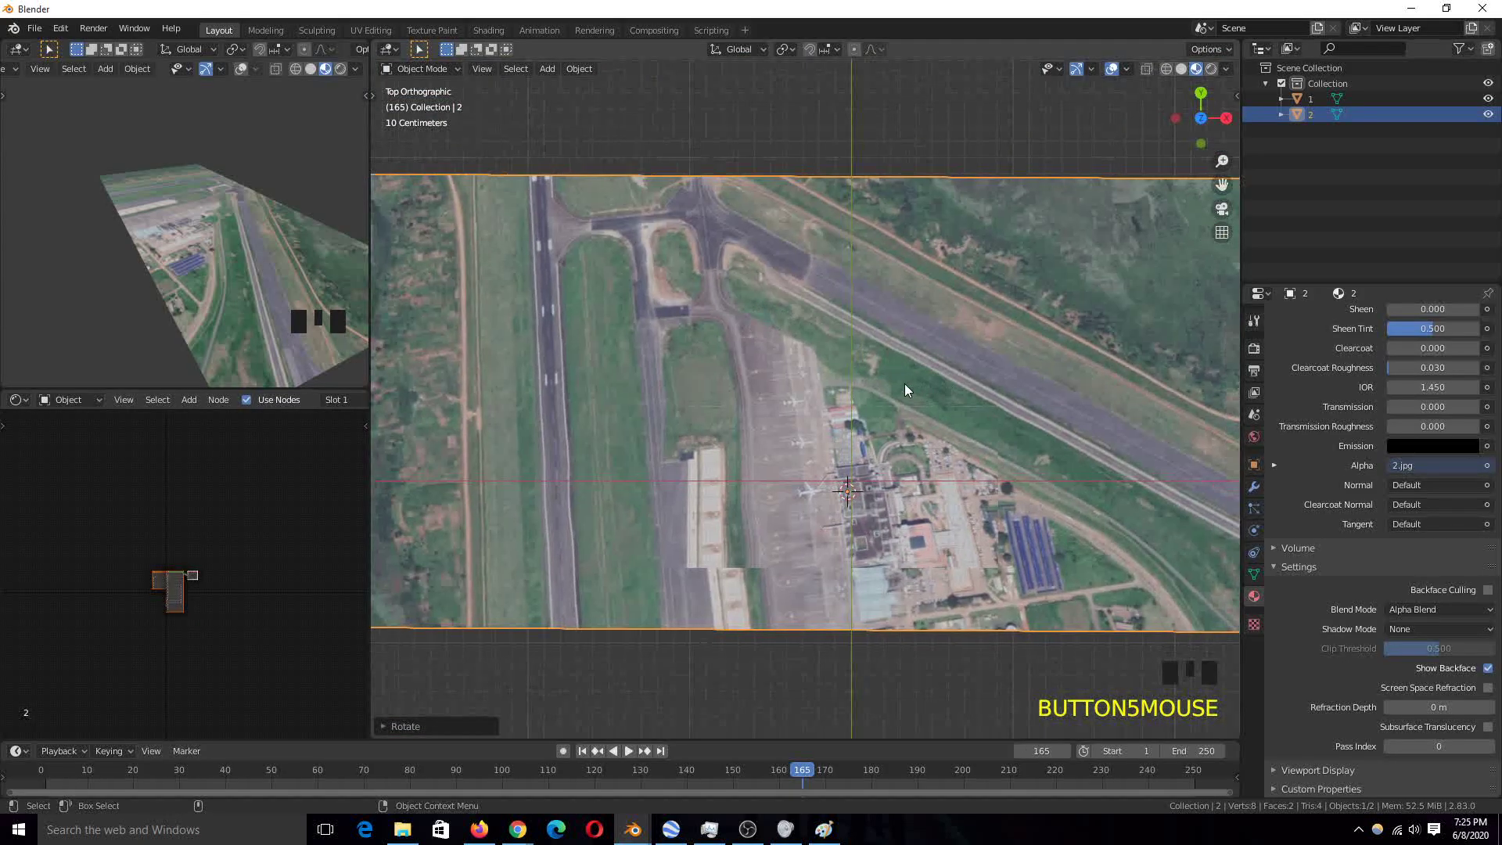
{"action": "middle_click_drag", "start_coordinate": [910, 391], "coordinate": [859, 302], "text": "shift"}
{"action": "scroll", "coordinate": [948, 337], "scroll_direction": "up", "scroll_amount": 3}
{"action": "scroll", "coordinate": [948, 337], "scroll_direction": "down", "scroll_amount": 6}
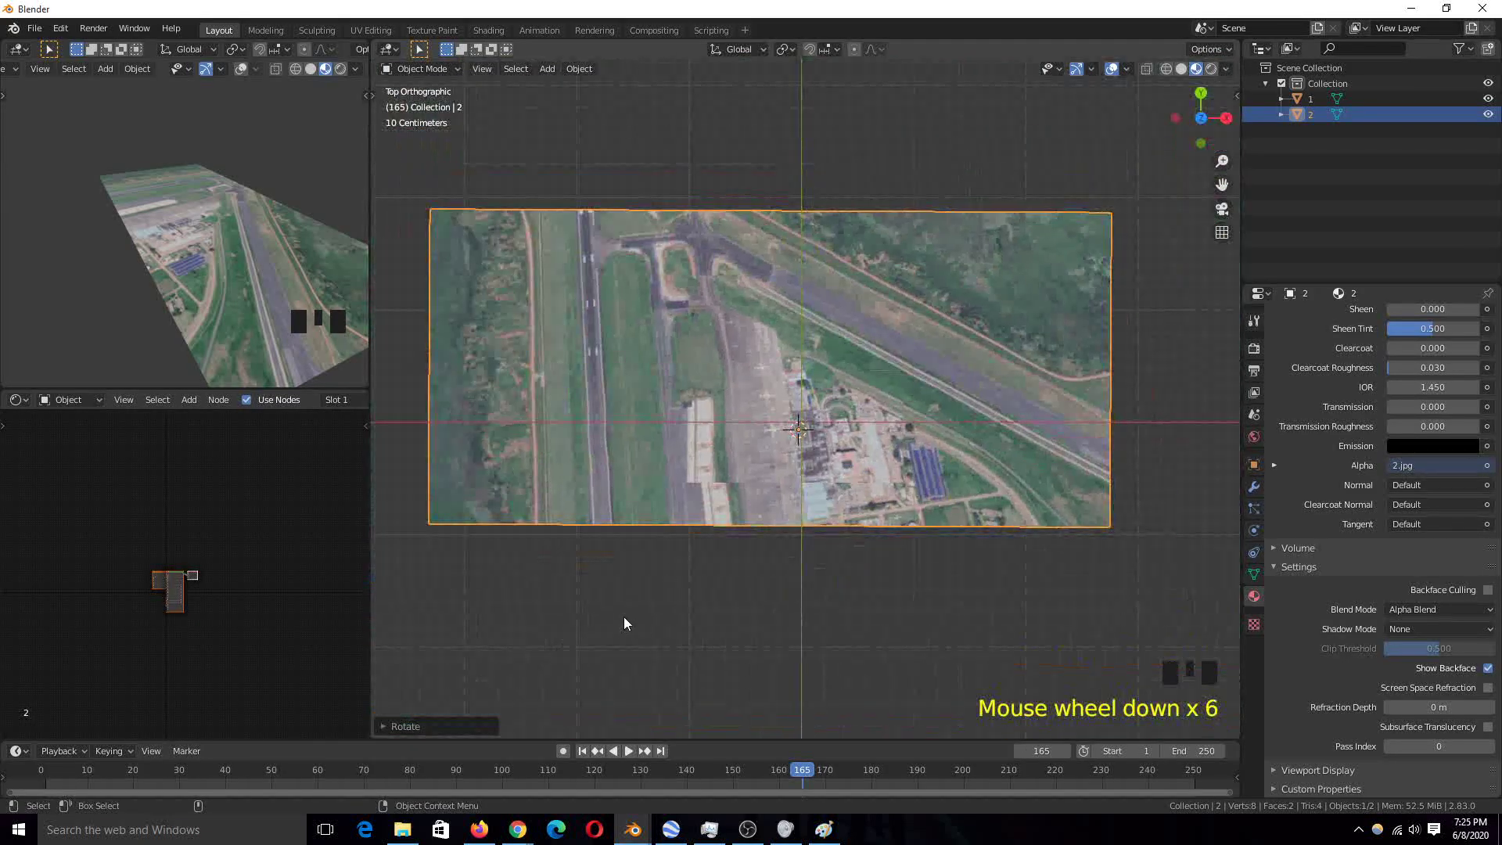
In the infinite zoom1 project, play the animation to frame 85 and show Render Properties
{"action": "left_click", "coordinate": [558, 783]}
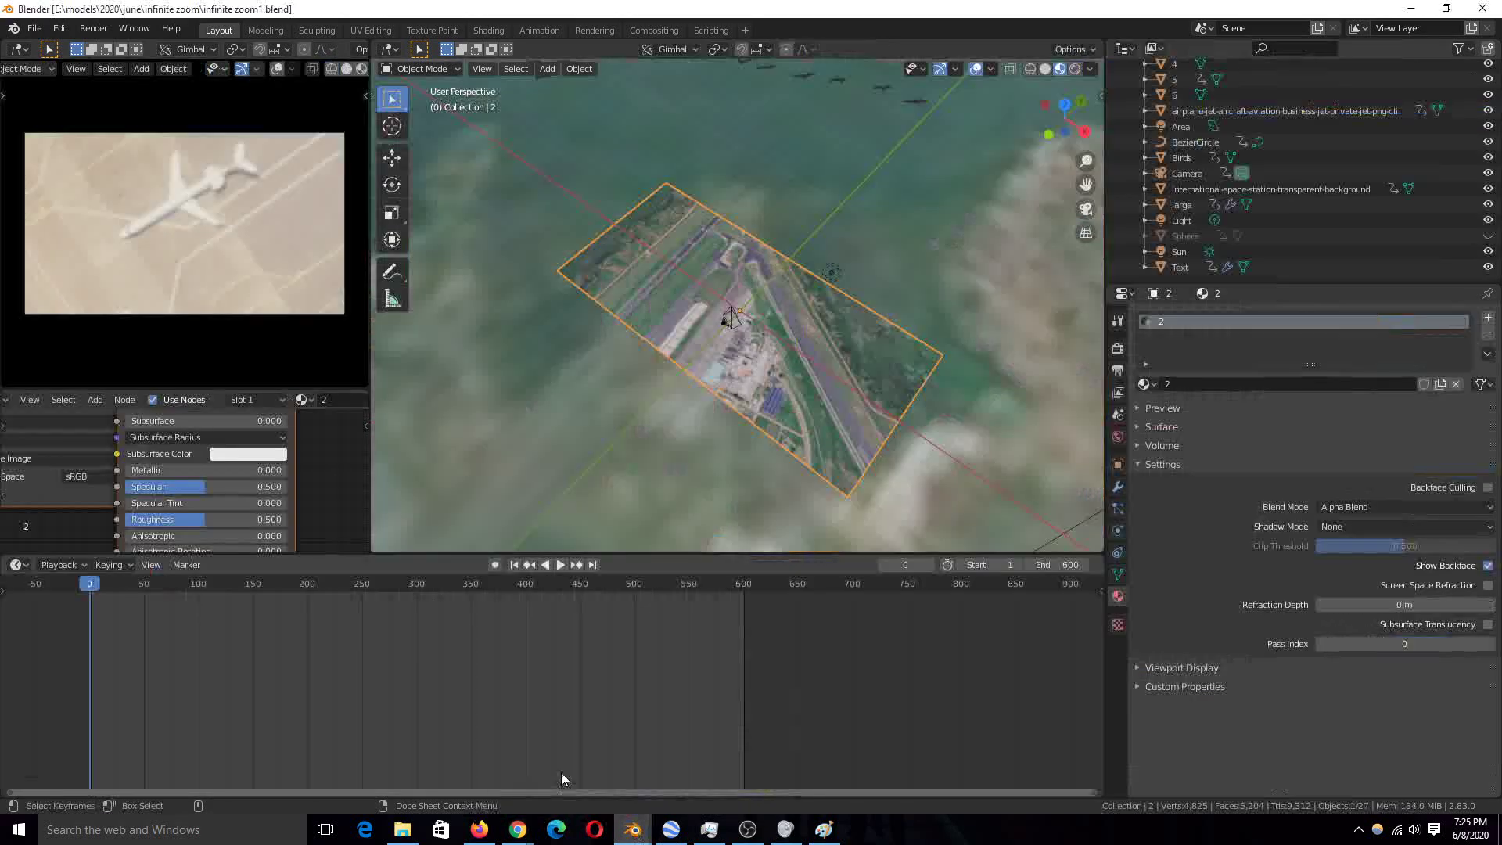
{"action": "key", "text": "space"}
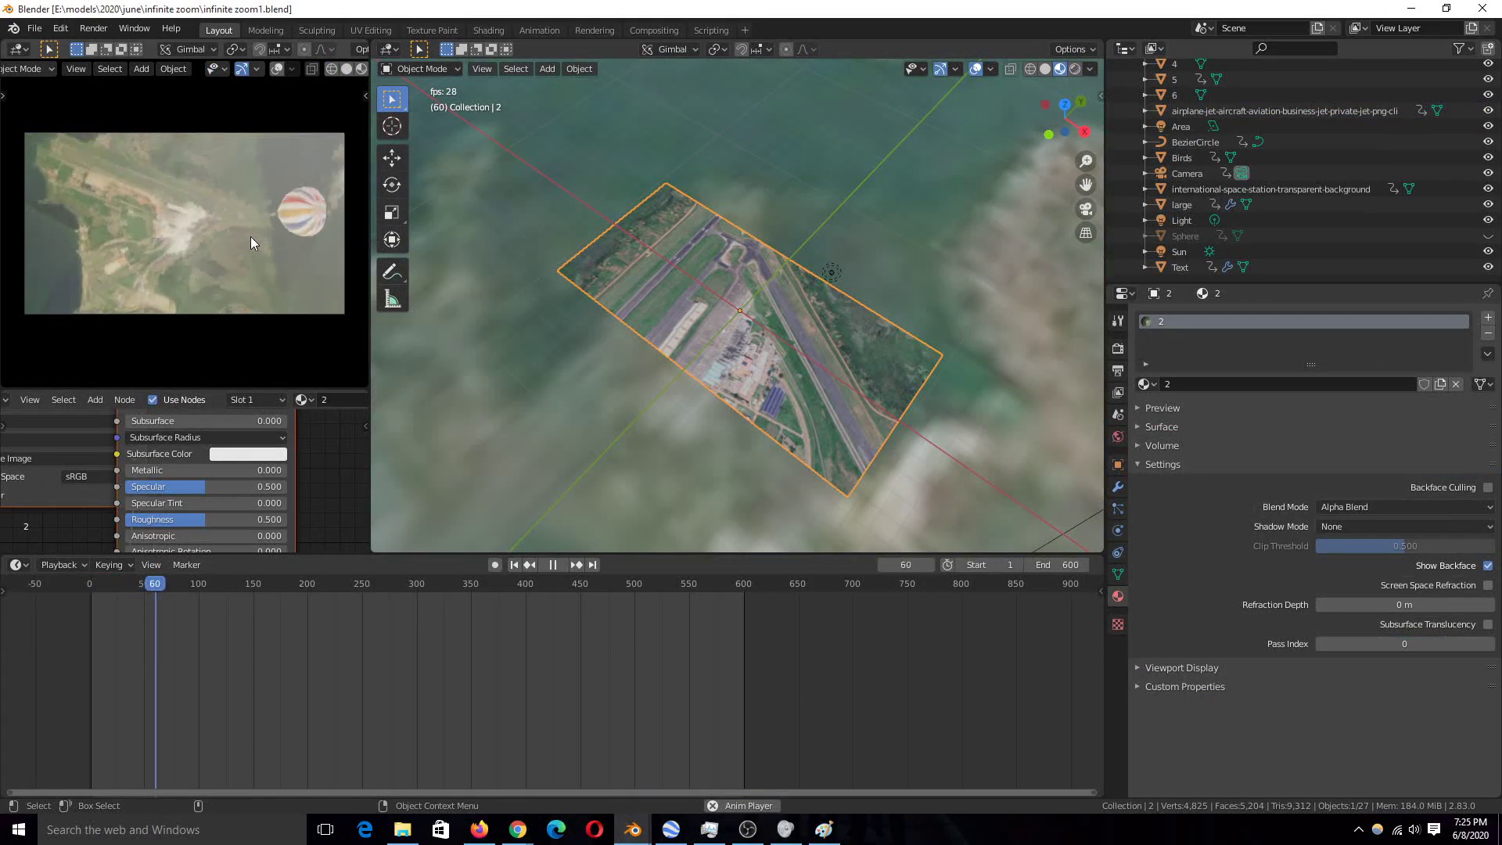
{"action": "key", "text": "space"}
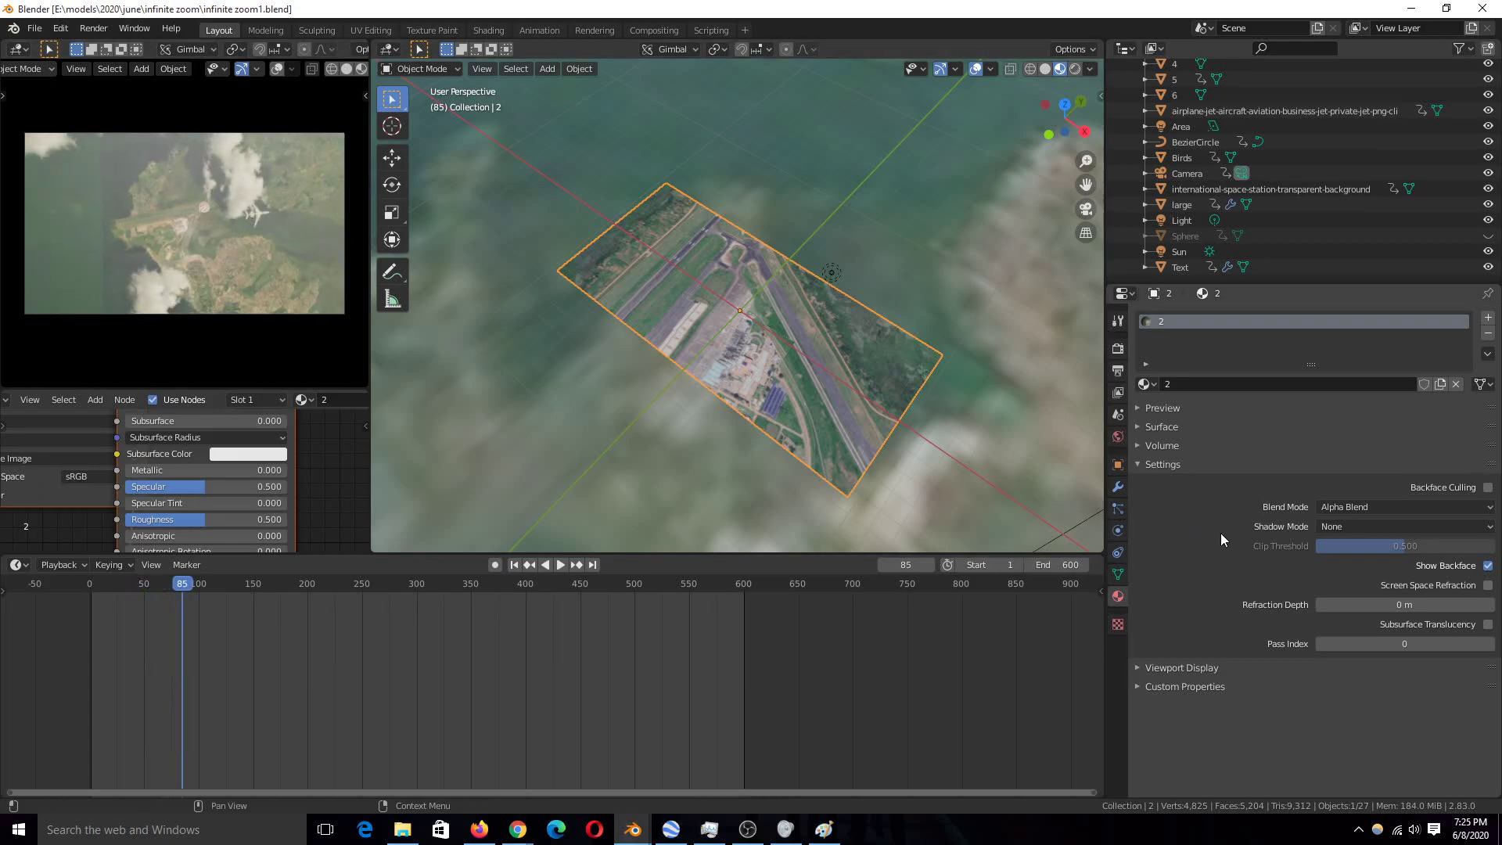
{"action": "left_click", "coordinate": [1119, 350]}
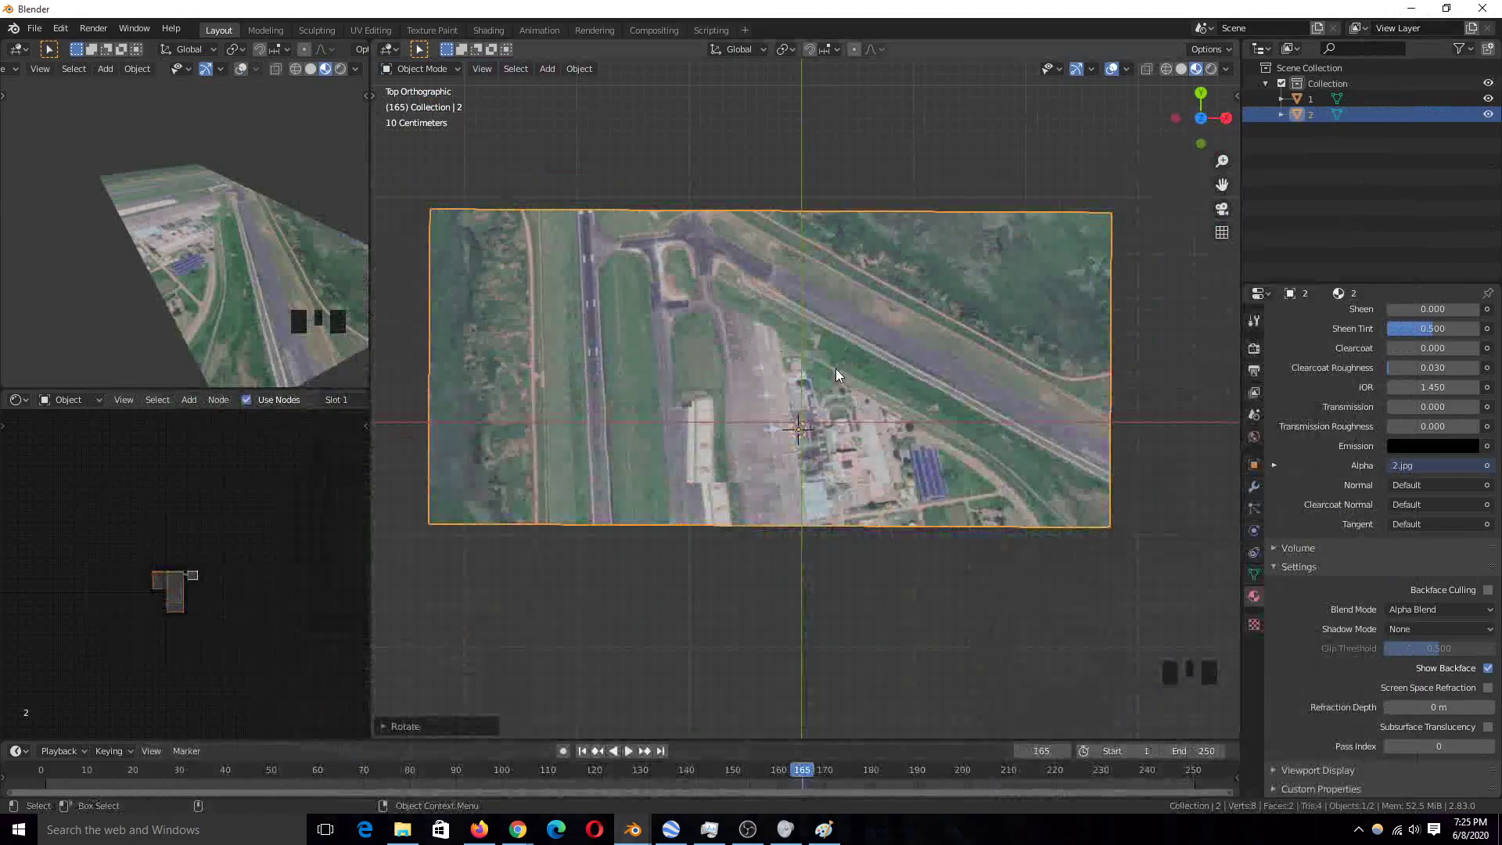
{"action": "scroll", "coordinate": [835, 368], "scroll_direction": "up", "scroll_amount": 6}
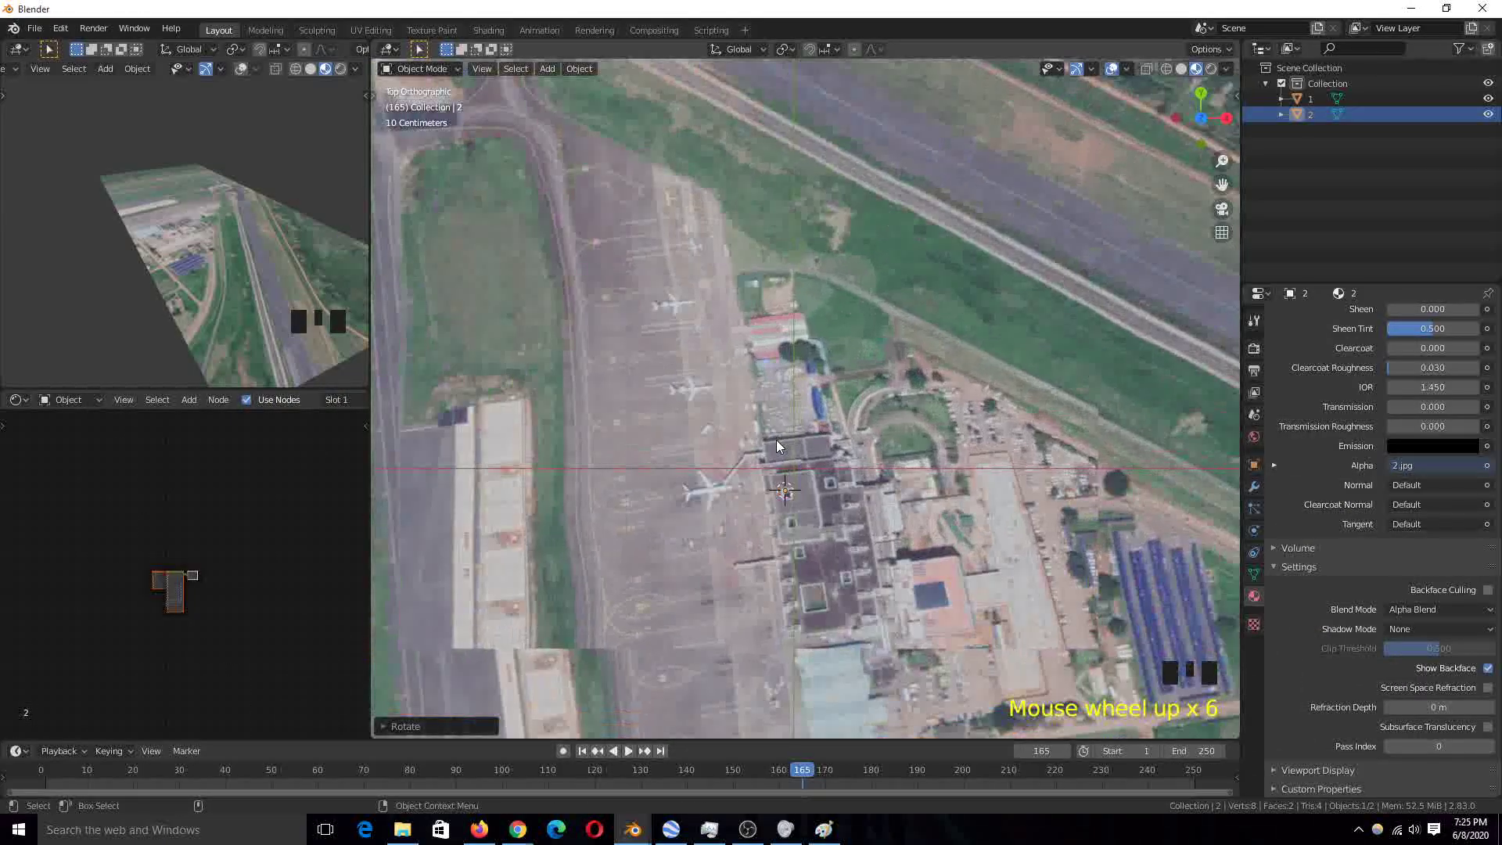
{"action": "left_click", "coordinate": [757, 434]}
{"action": "key", "text": "space"}
{"action": "key", "text": "space"}
{"action": "key", "text": "alt+a"}
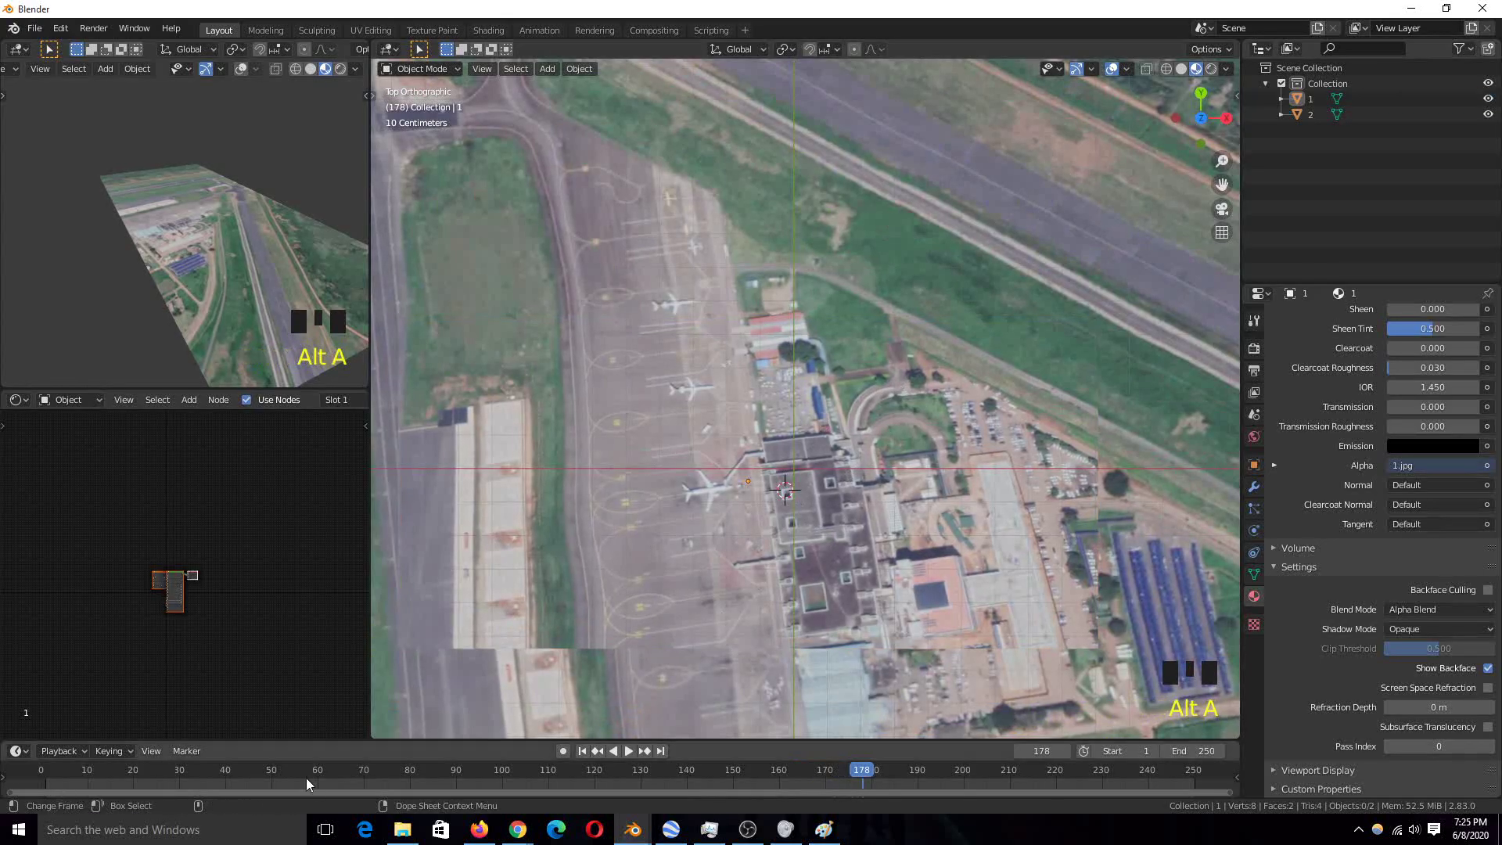
{"action": "key", "text": "space"}
{"action": "key", "text": "space"}
{"action": "scroll", "coordinate": [820, 401], "scroll_direction": "down", "scroll_amount": 3}
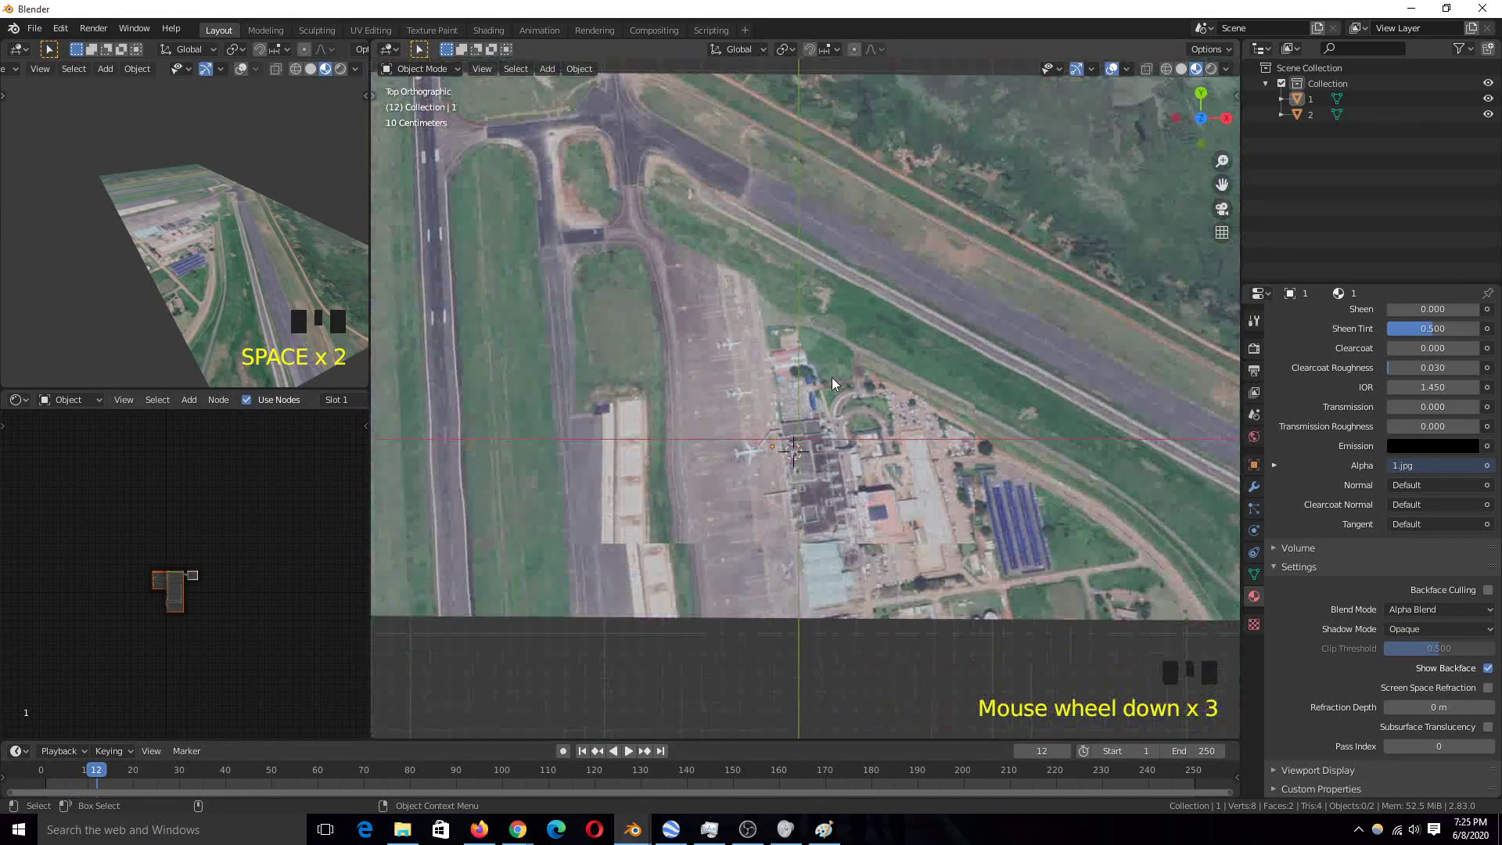
{"action": "left_click", "coordinate": [680, 358]}
{"action": "left_click", "coordinate": [748, 370]}
{"action": "left_click", "coordinate": [625, 419]}
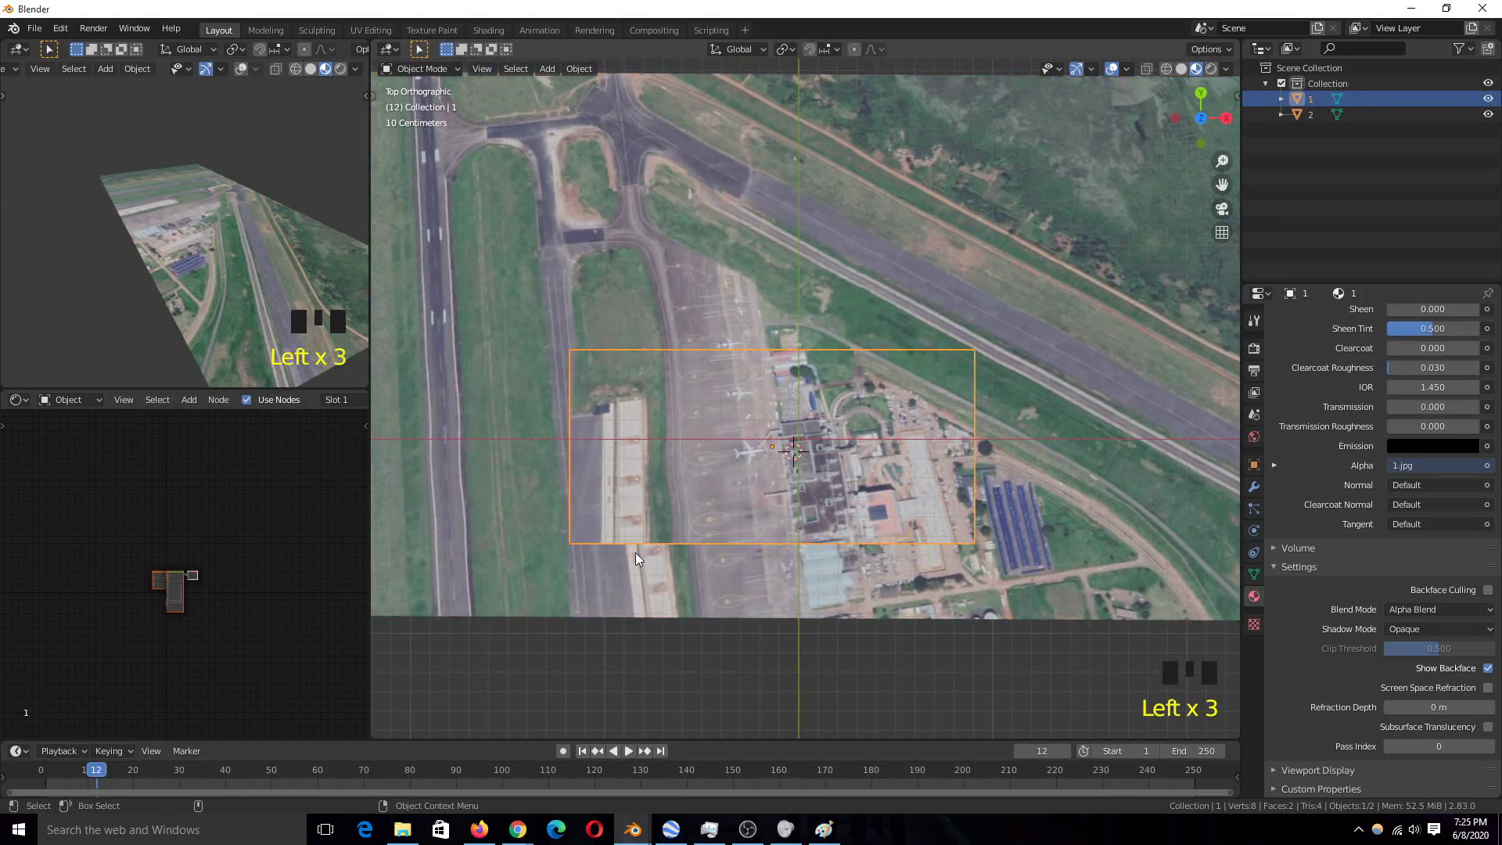
{"action": "key", "text": "alt+a"}
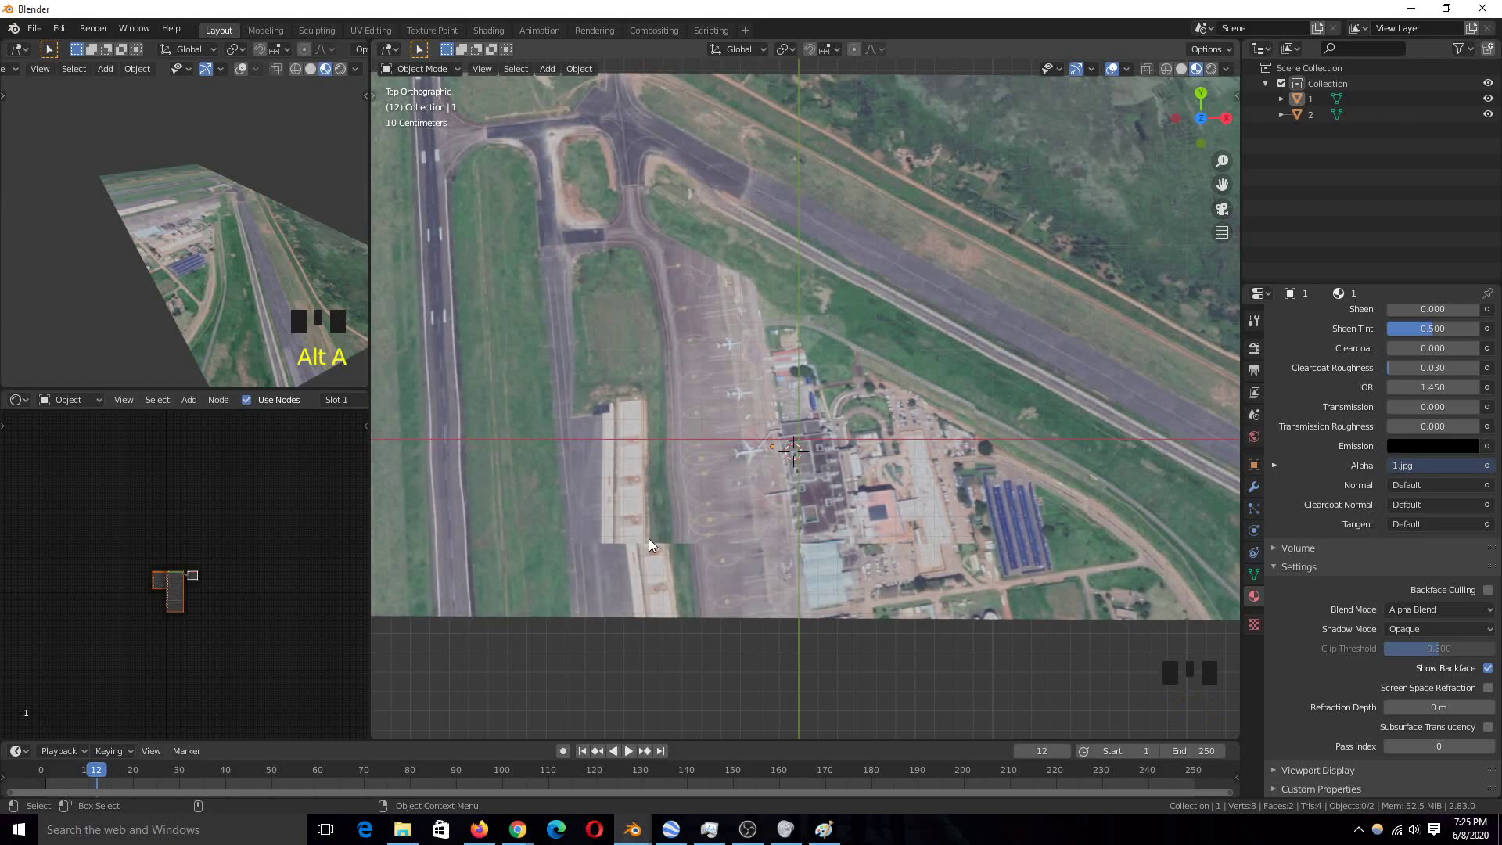
Select the smaller airport plane 1 and rotate it slightly to line up with plane 2
{"action": "left_click", "coordinate": [668, 537]}
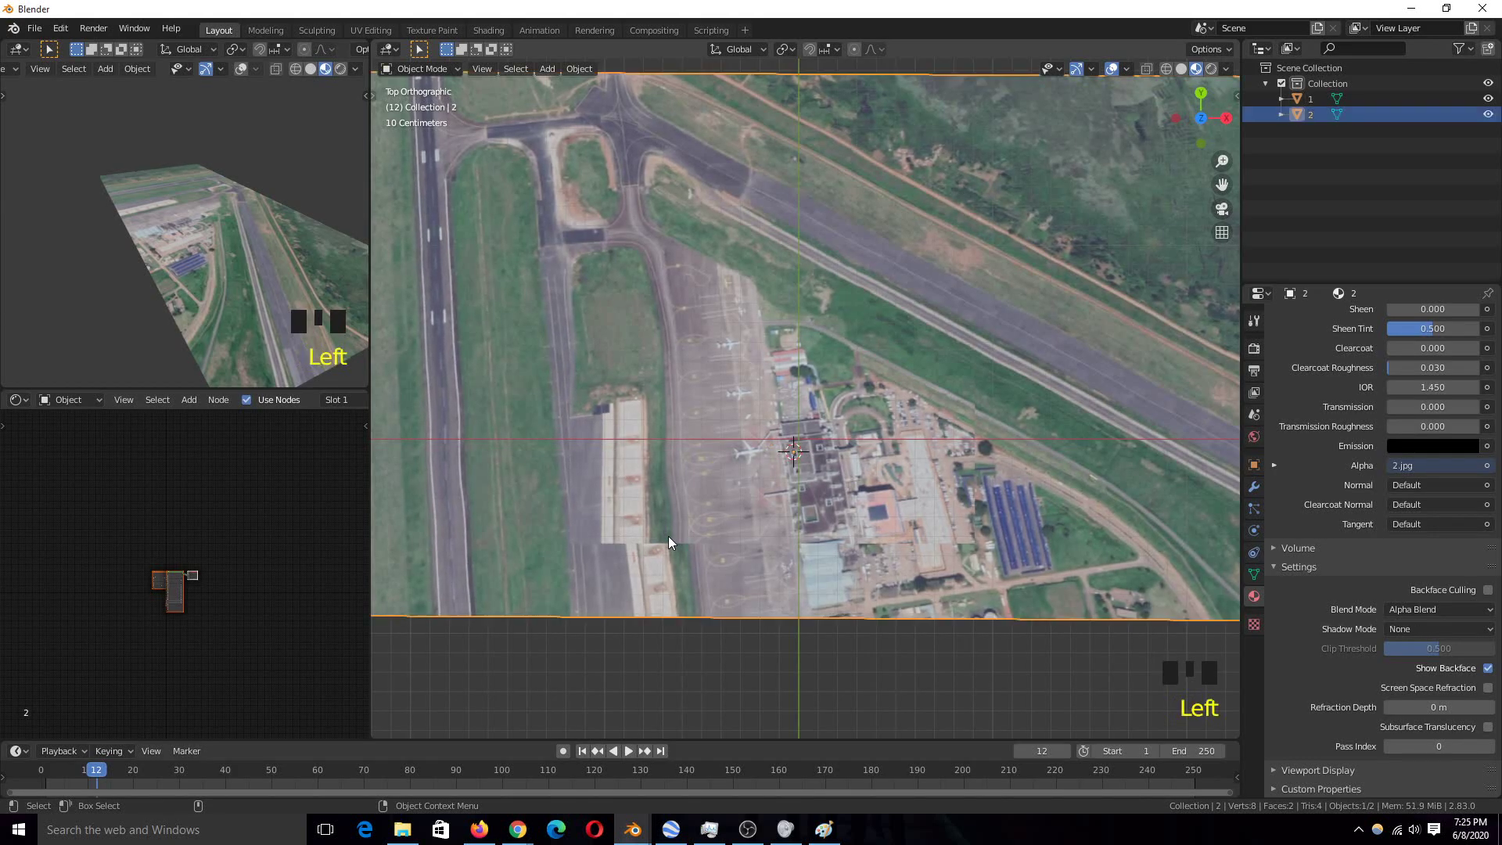
{"action": "left_click", "coordinate": [683, 524]}
{"action": "key", "text": "alt+a"}
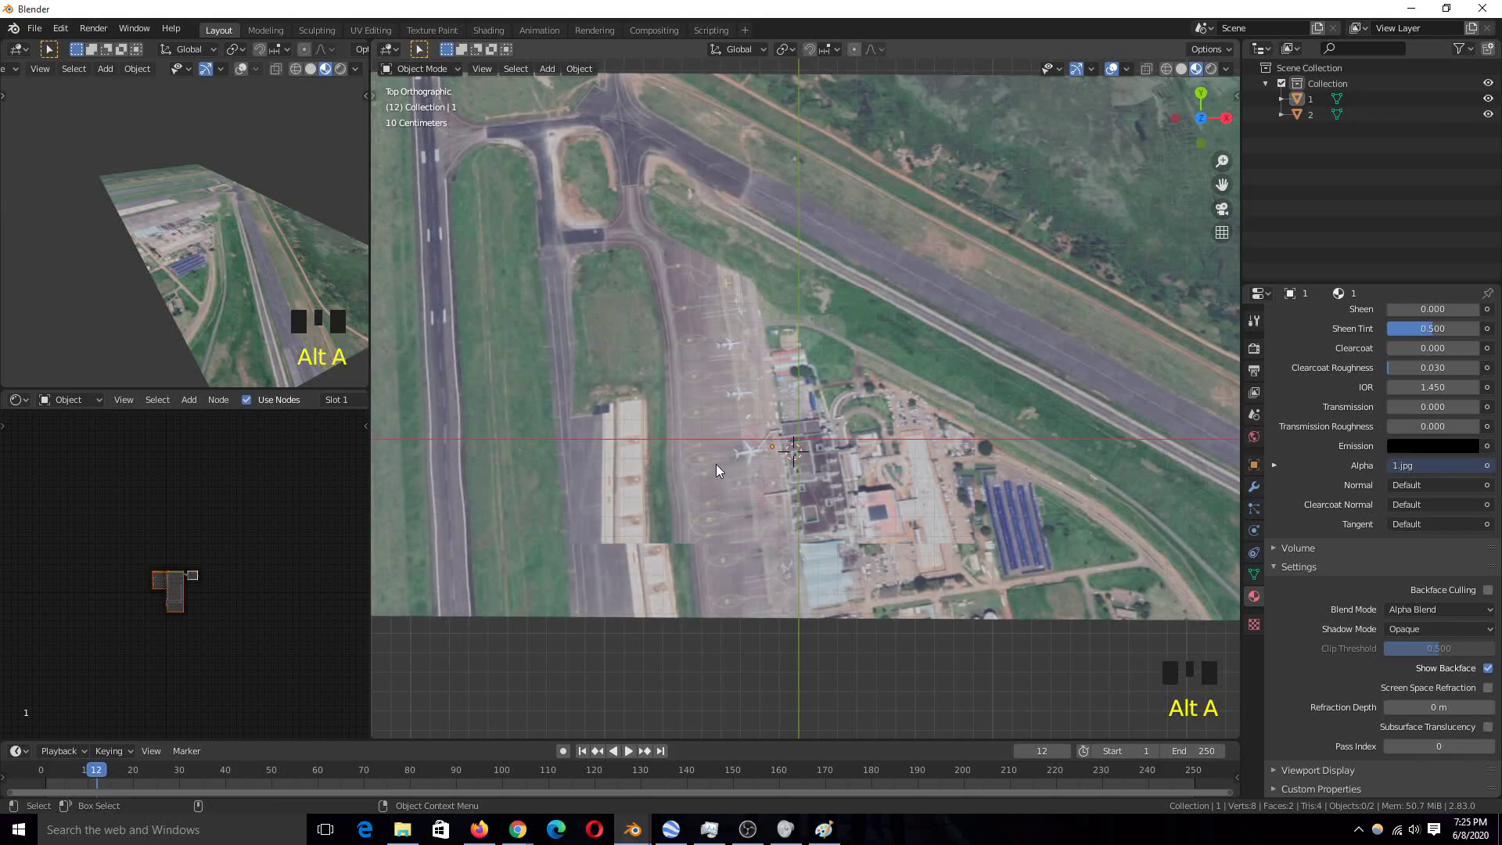
{"action": "left_click", "coordinate": [771, 479]}
{"action": "left_click", "coordinate": [766, 476]}
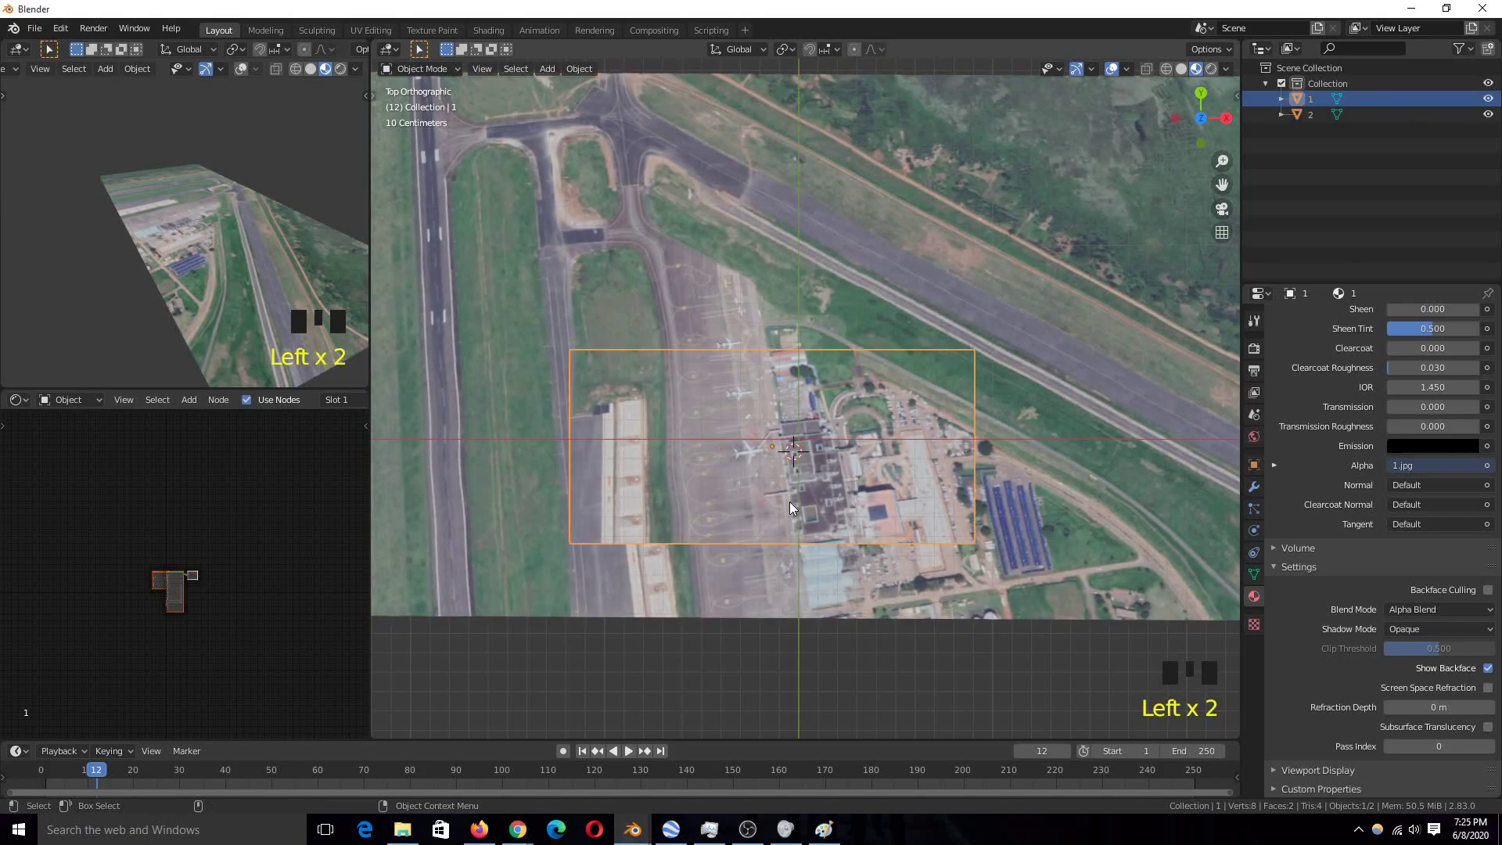
{"action": "key", "text": "s"}
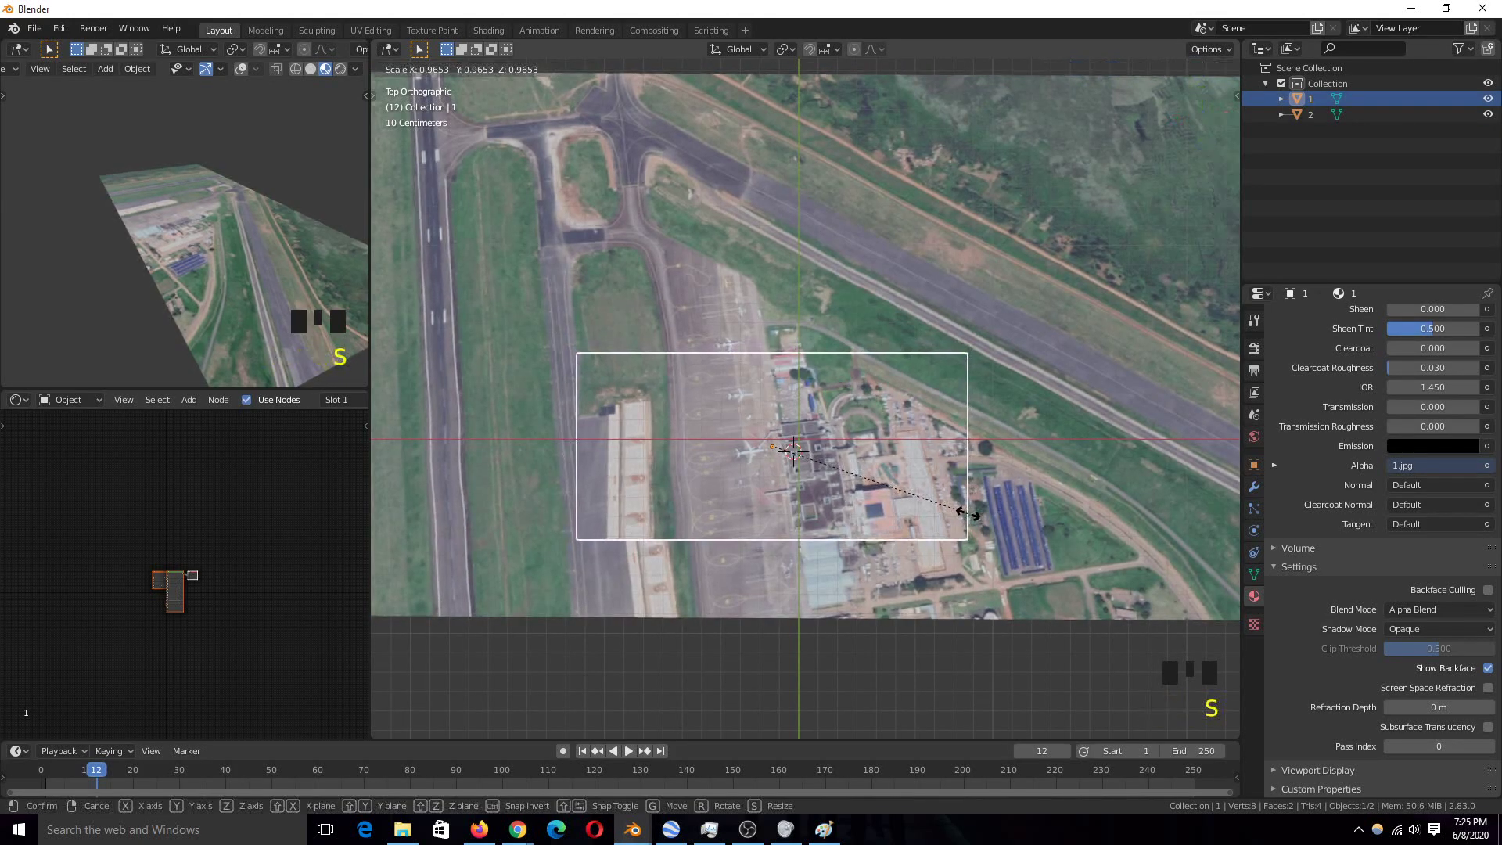
{"action": "key", "text": "r"}
{"action": "left_click", "coordinate": [978, 521]}
{"action": "key", "text": "r"}
{"action": "key", "text": "s"}
{"action": "right_click", "coordinate": [991, 520]}
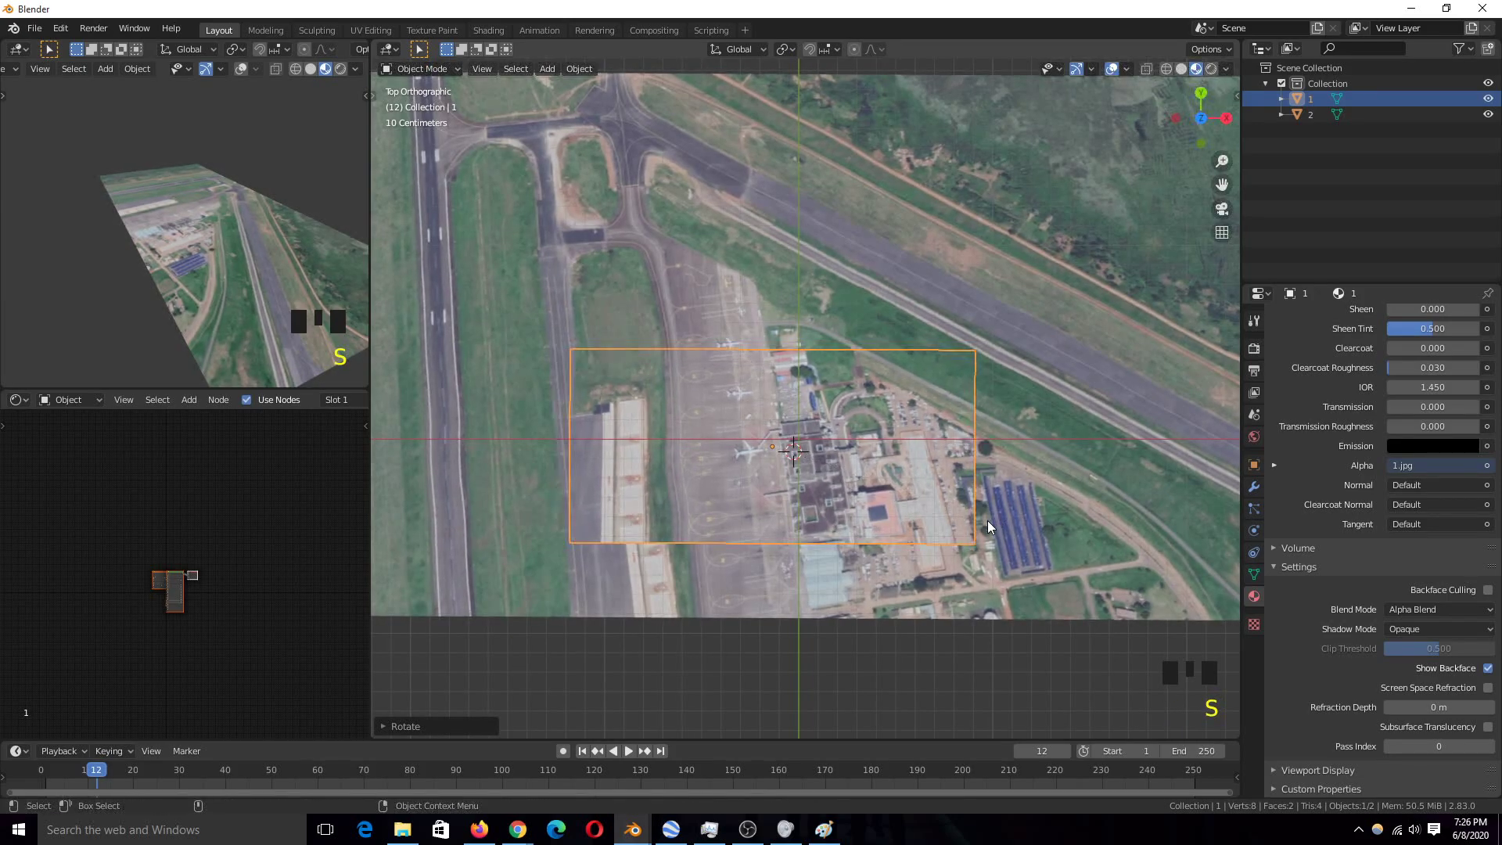
Enlarge airport plane 1 slightly so it matches plane 2
{"action": "key", "text": "s"}
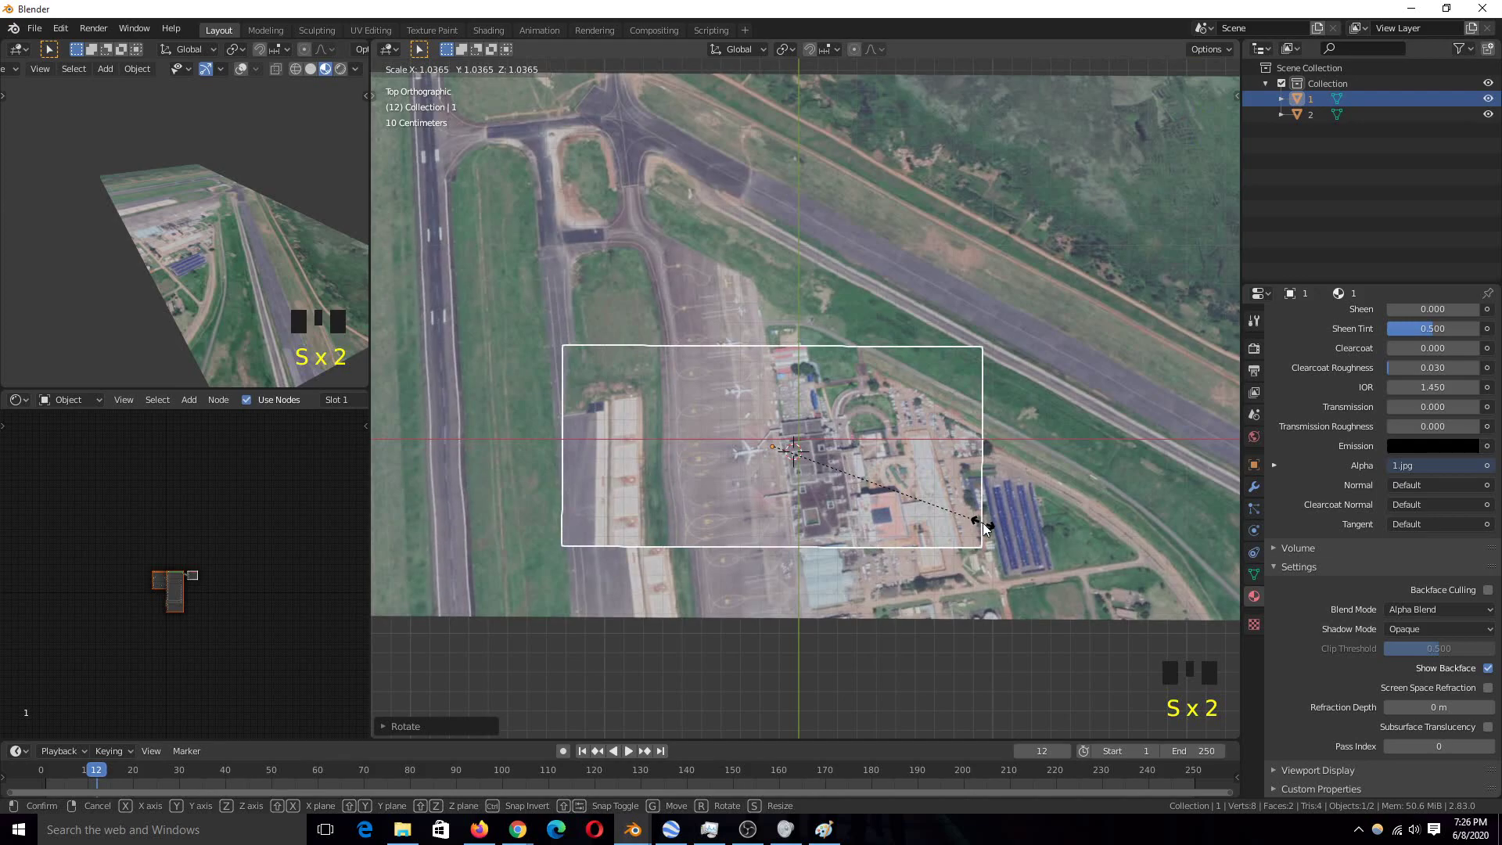
{"action": "right_click", "coordinate": [982, 521]}
{"action": "scroll", "coordinate": [981, 521], "scroll_direction": "down", "scroll_amount": 4}
{"action": "scroll", "coordinate": [981, 521], "scroll_direction": "up", "scroll_amount": 3}
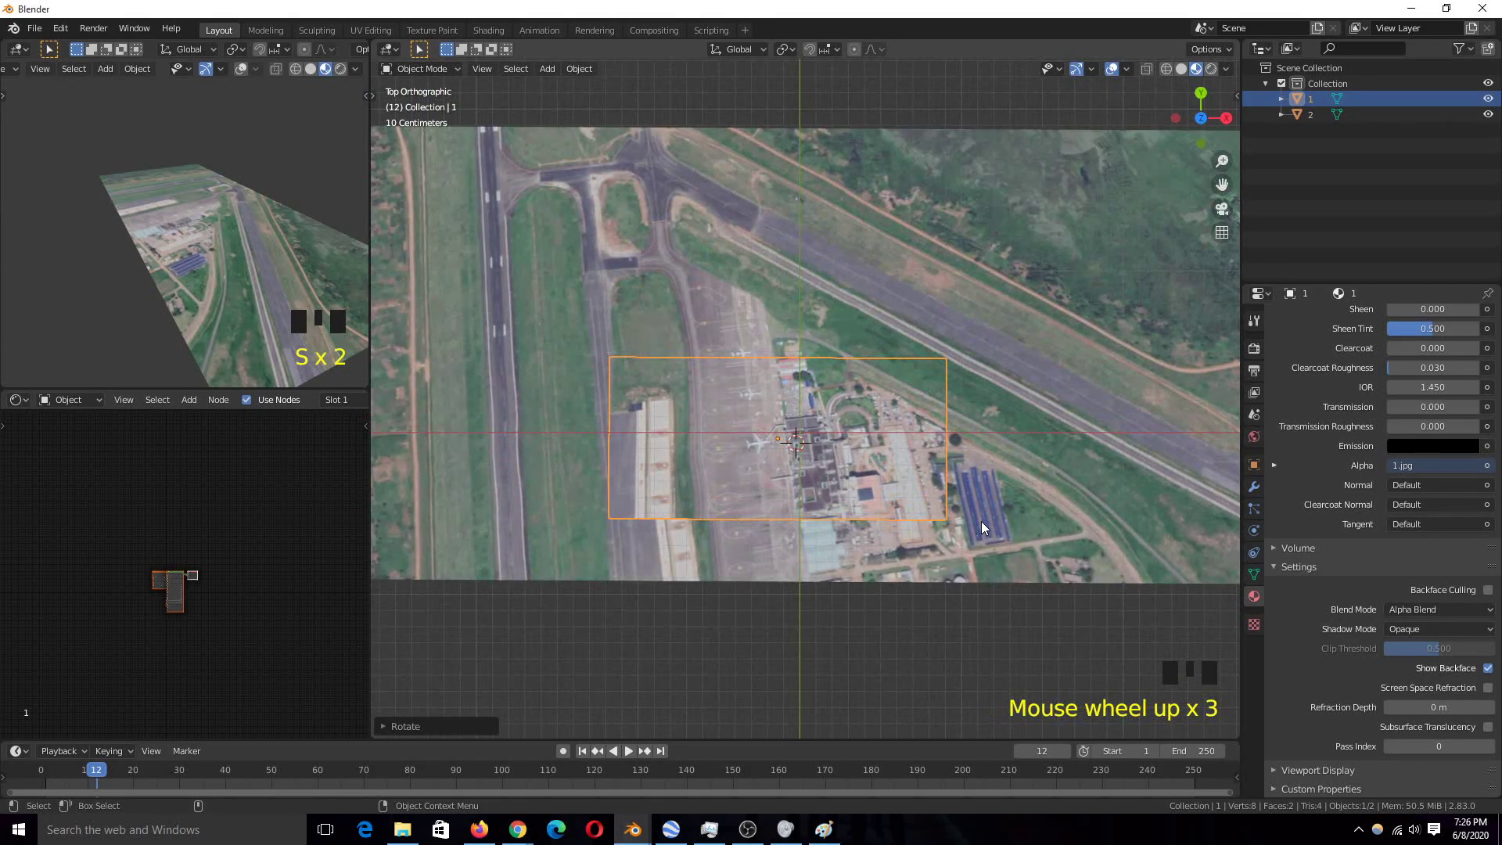
{"action": "key", "text": "g"}
{"action": "right_click", "coordinate": [679, 521]}
{"action": "key", "text": "s"}
{"action": "left_click", "coordinate": [840, 516]}
{"action": "key", "text": "s"}
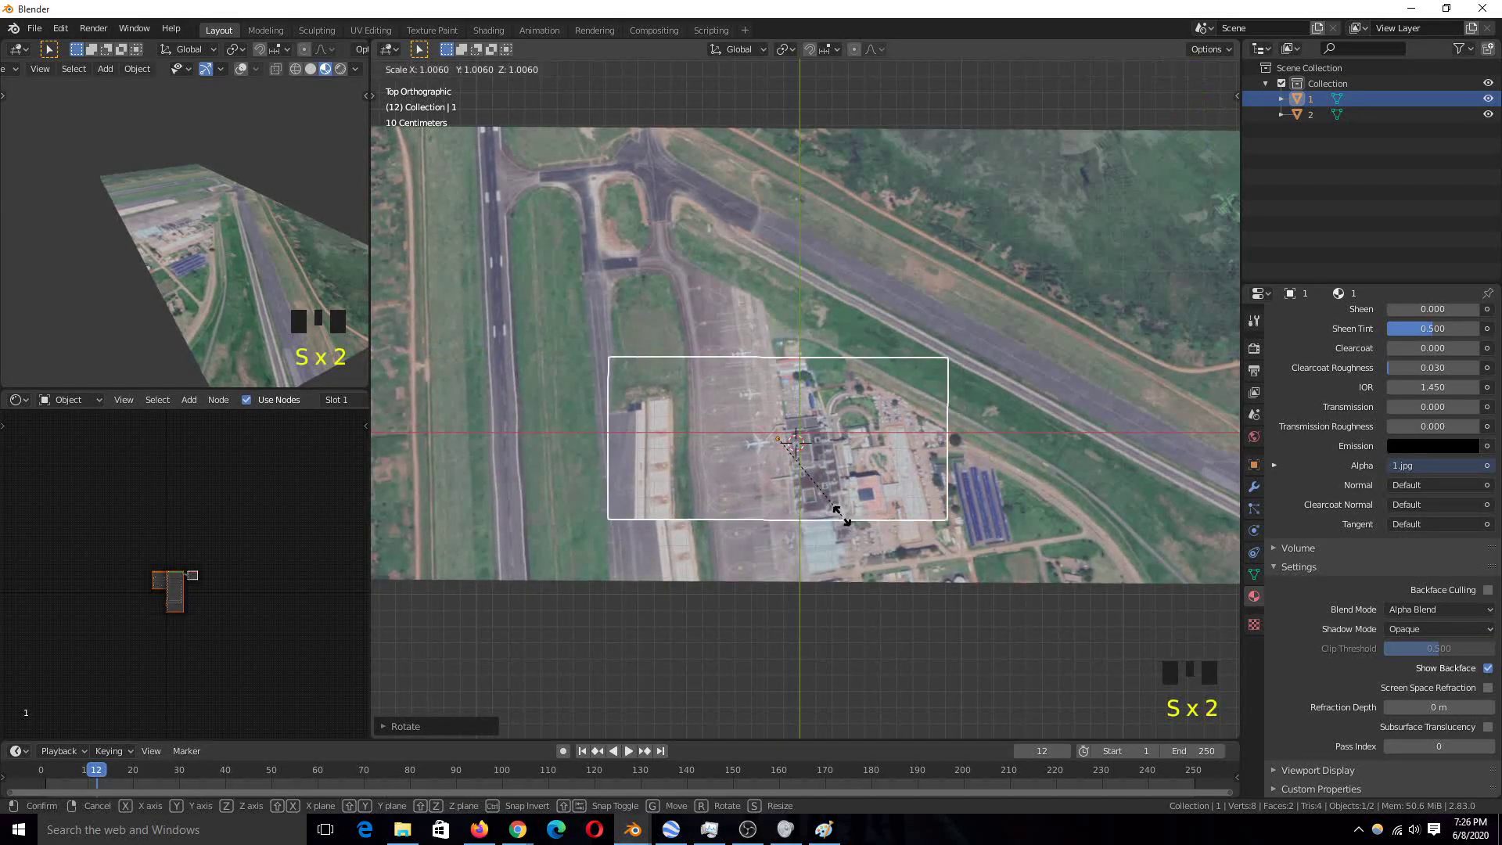
{"action": "right_click", "coordinate": [842, 515]}
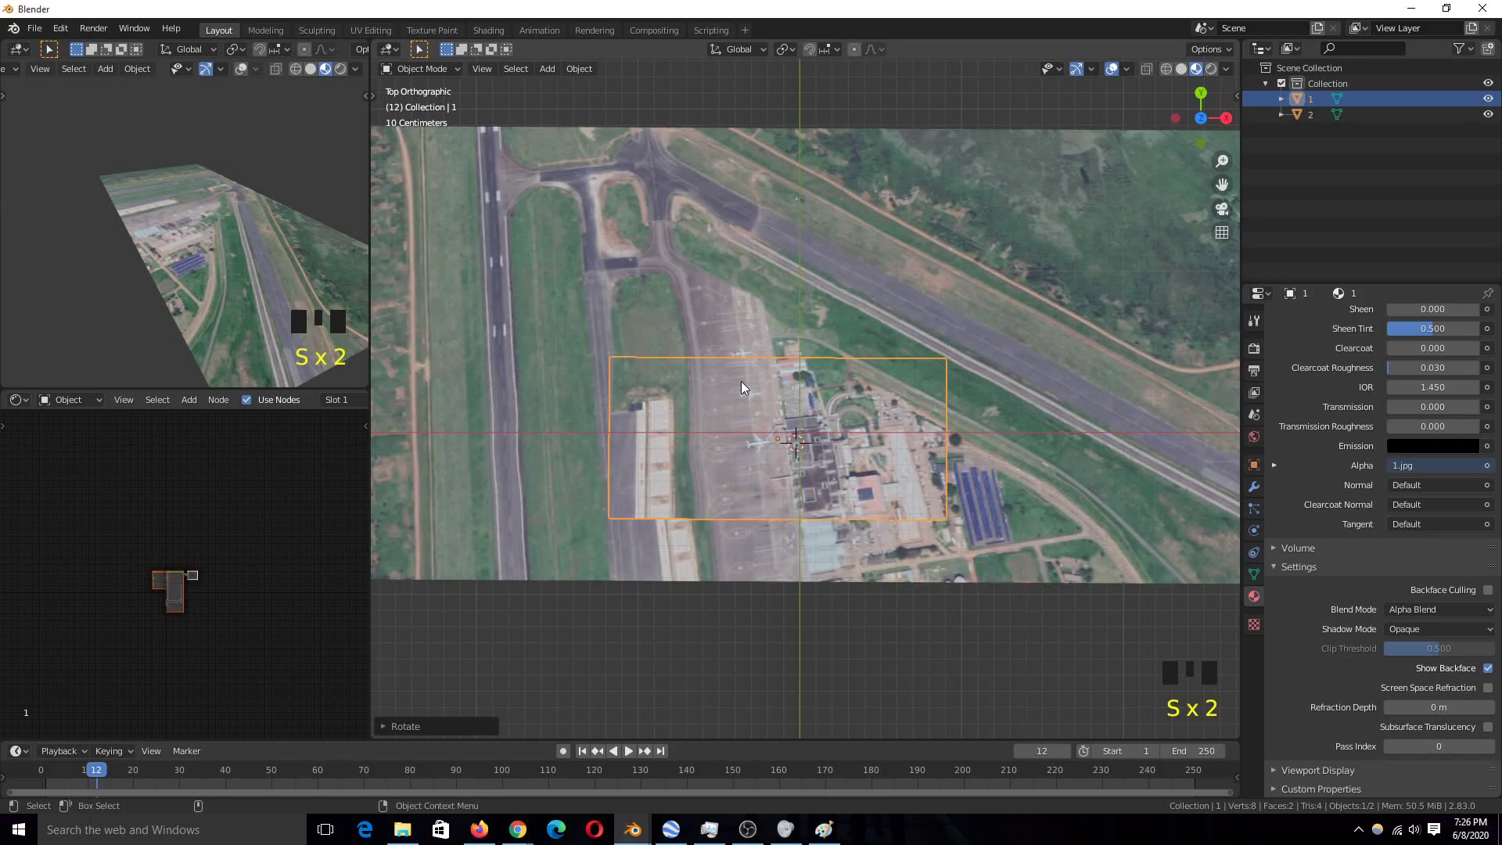
Check the two airport planes' alignment in top view, then open the Add menu
{"action": "scroll", "coordinate": [776, 363], "scroll_direction": "up", "scroll_amount": 5}
{"action": "key", "text": "alt+a"}
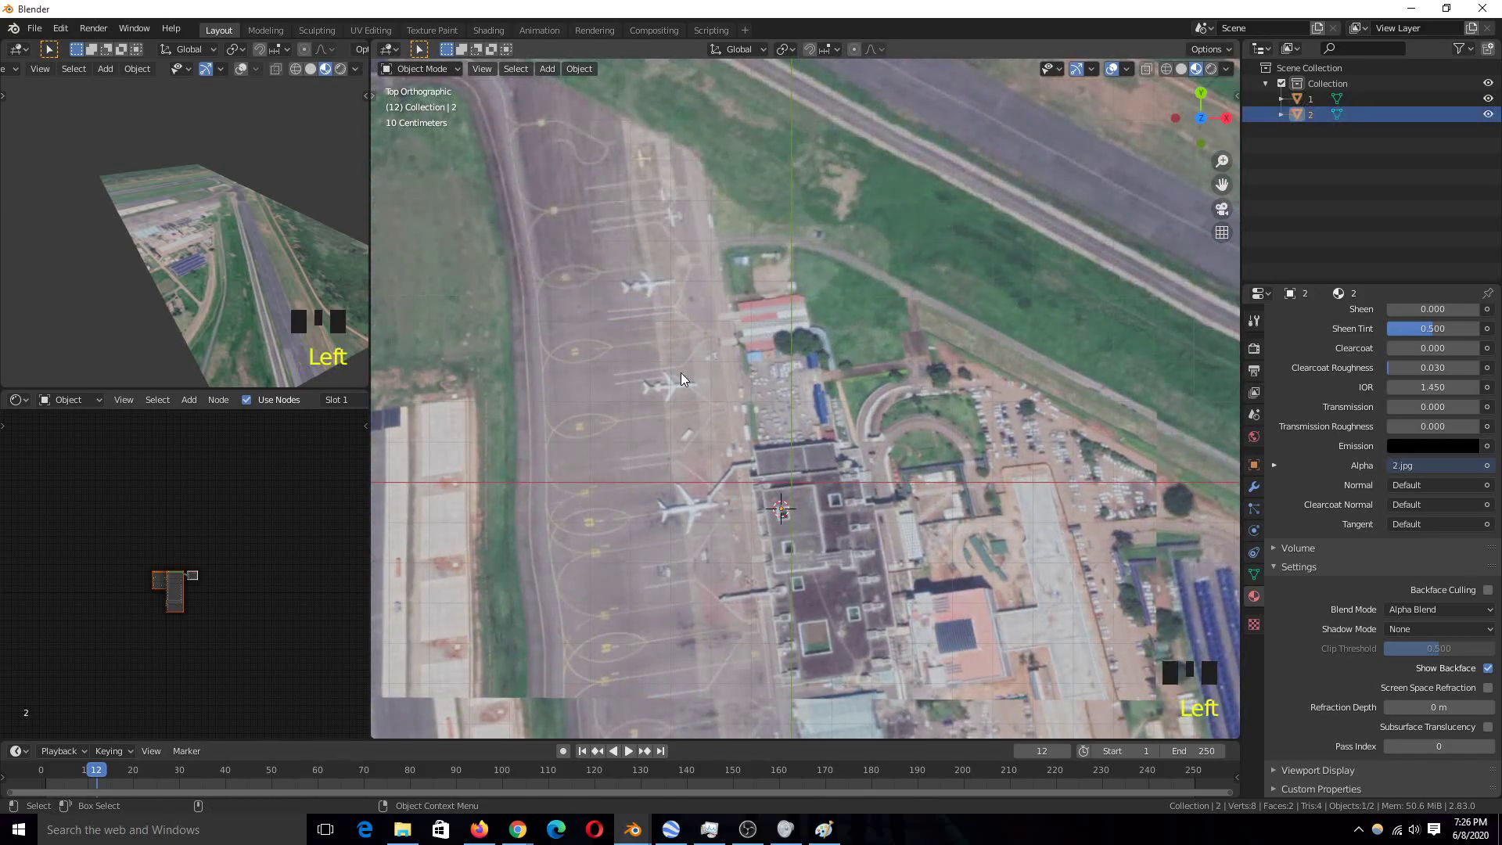
{"action": "scroll", "coordinate": [685, 378], "scroll_direction": "down", "scroll_amount": 4}
{"action": "left_click", "coordinate": [678, 421]}
{"action": "middle_click_drag", "start_coordinate": [699, 432], "coordinate": [821, 346], "text": "shift"}
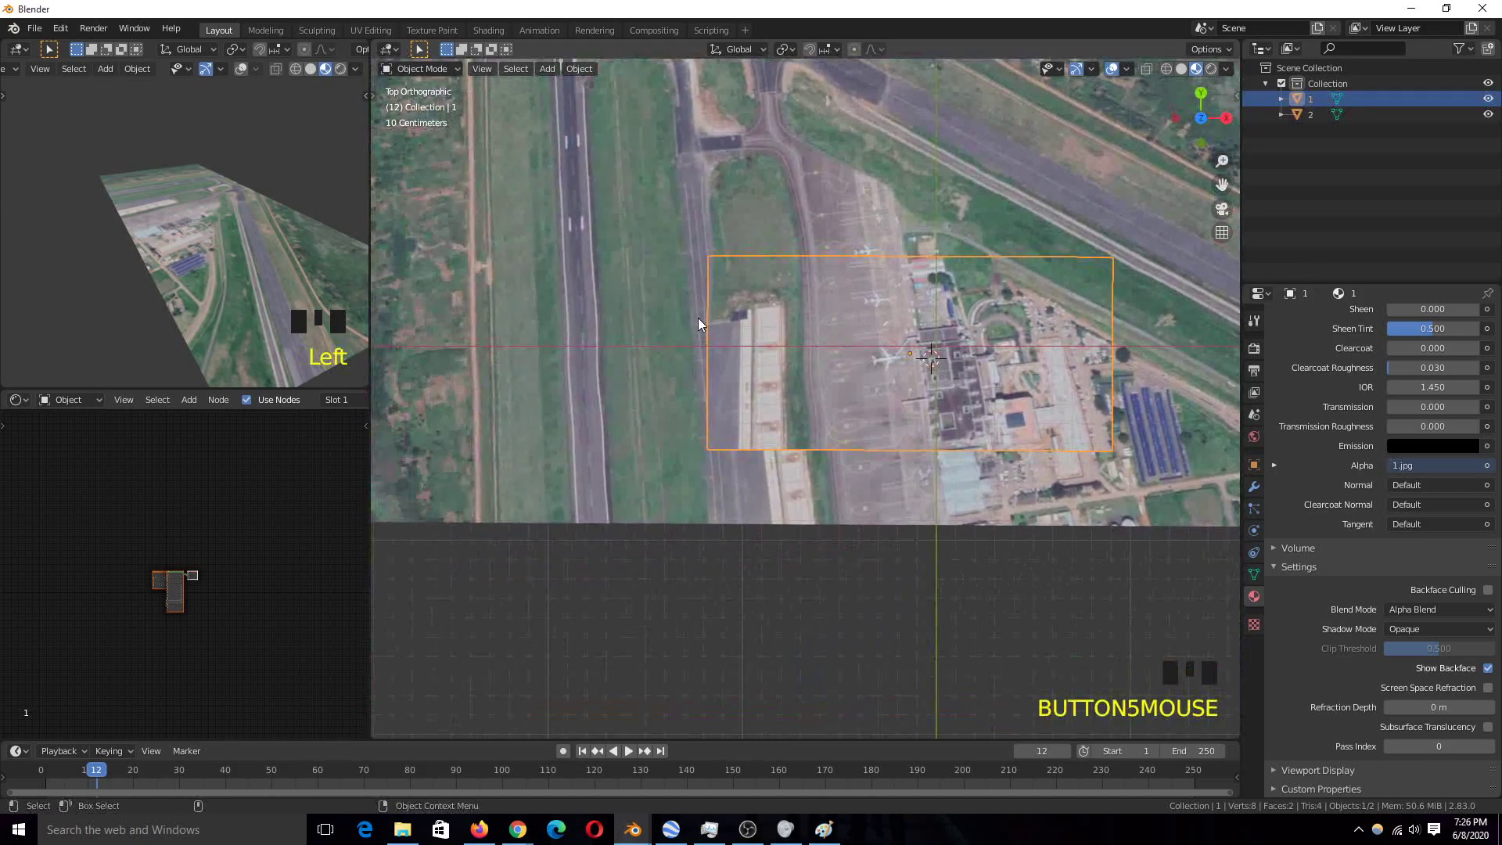
{"action": "key", "text": "alt+a"}
{"action": "left_click", "coordinate": [744, 350]}
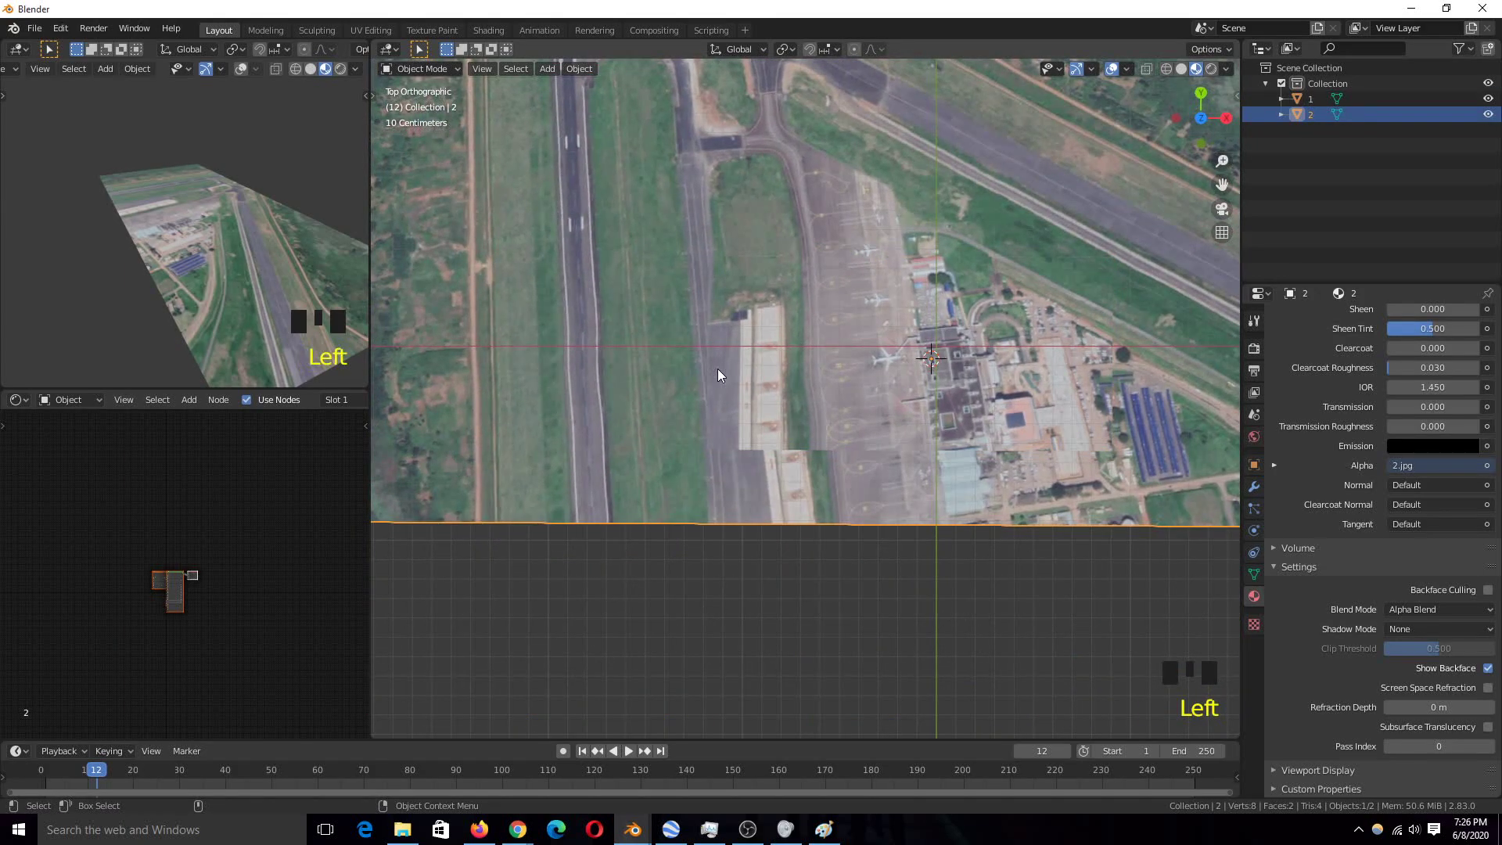
{"action": "left_click", "coordinate": [701, 413]}
{"action": "key", "text": "alt+a"}
{"action": "scroll", "coordinate": [796, 438], "scroll_direction": "down", "scroll_amount": 2}
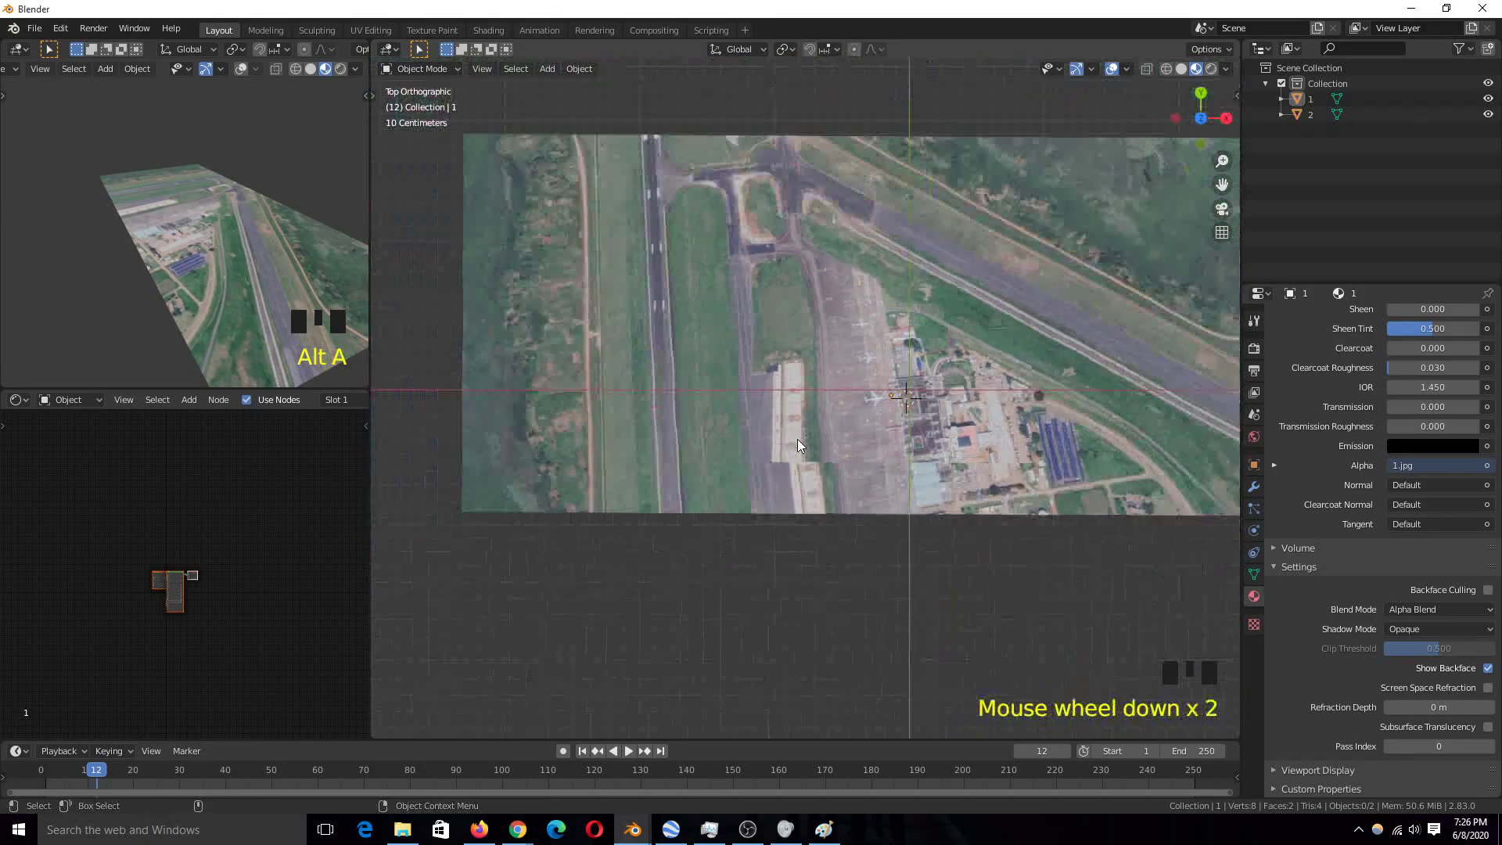
{"action": "scroll", "coordinate": [648, 363], "scroll_direction": "down", "scroll_amount": 2}
{"action": "middle_click_drag", "start_coordinate": [648, 363], "coordinate": [612, 402], "text": "shift"}
{"action": "scroll", "coordinate": [612, 402], "scroll_direction": "down", "scroll_amount": 2}
{"action": "scroll", "coordinate": [612, 401], "scroll_direction": "up", "scroll_amount": 1}
{"action": "scroll", "coordinate": [612, 400], "scroll_direction": "up", "scroll_amount": 4}
{"action": "scroll", "coordinate": [612, 401], "scroll_direction": "down", "scroll_amount": 4}
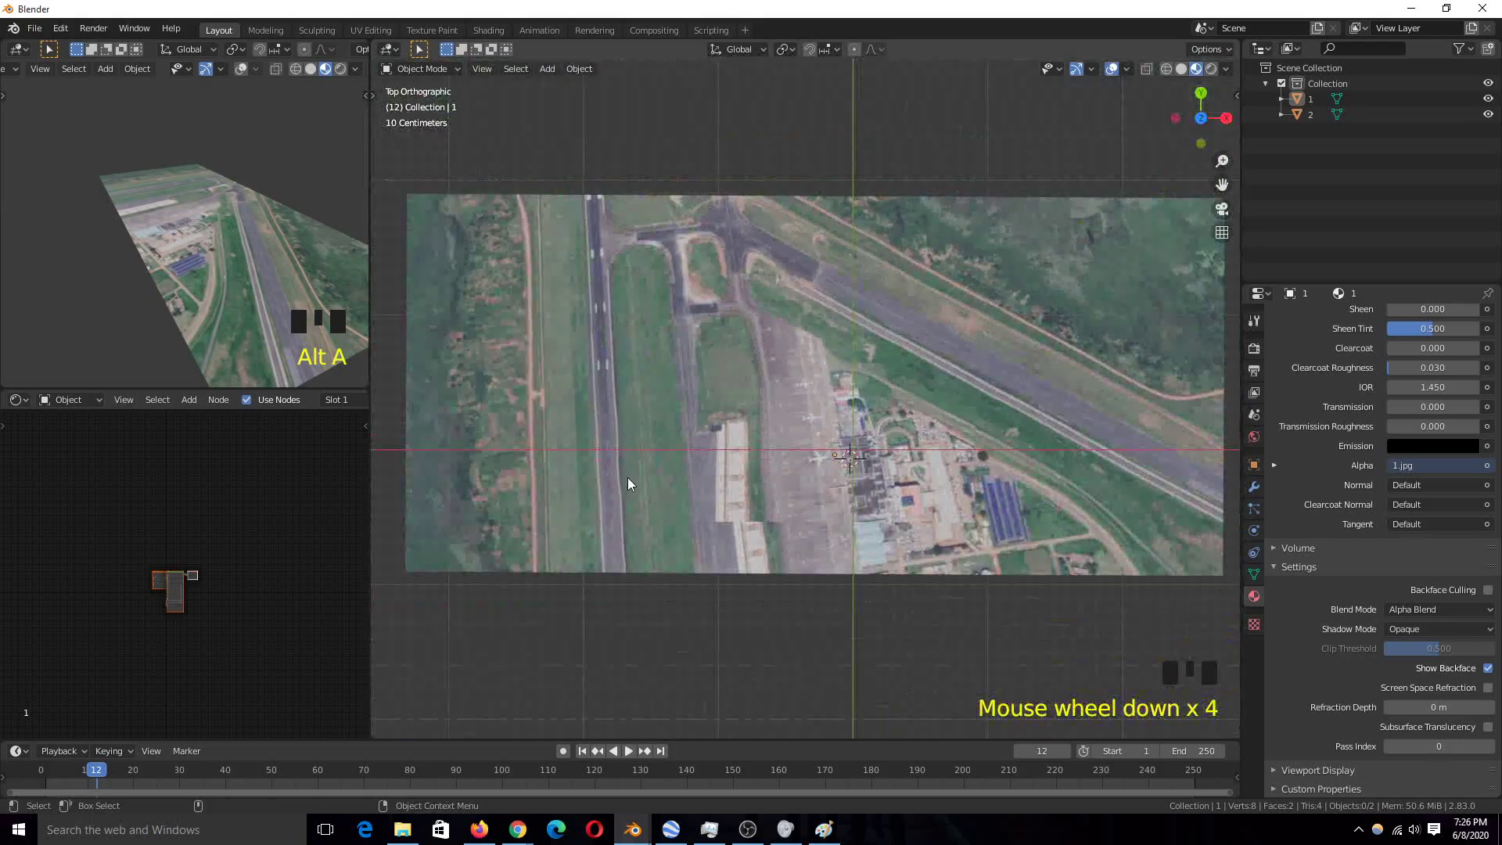
{"action": "scroll", "coordinate": [640, 453], "scroll_direction": "down", "scroll_amount": 2}
{"action": "scroll", "coordinate": [640, 453], "scroll_direction": "up", "scroll_amount": 4}
{"action": "scroll", "coordinate": [782, 420], "scroll_direction": "down", "scroll_amount": 2}
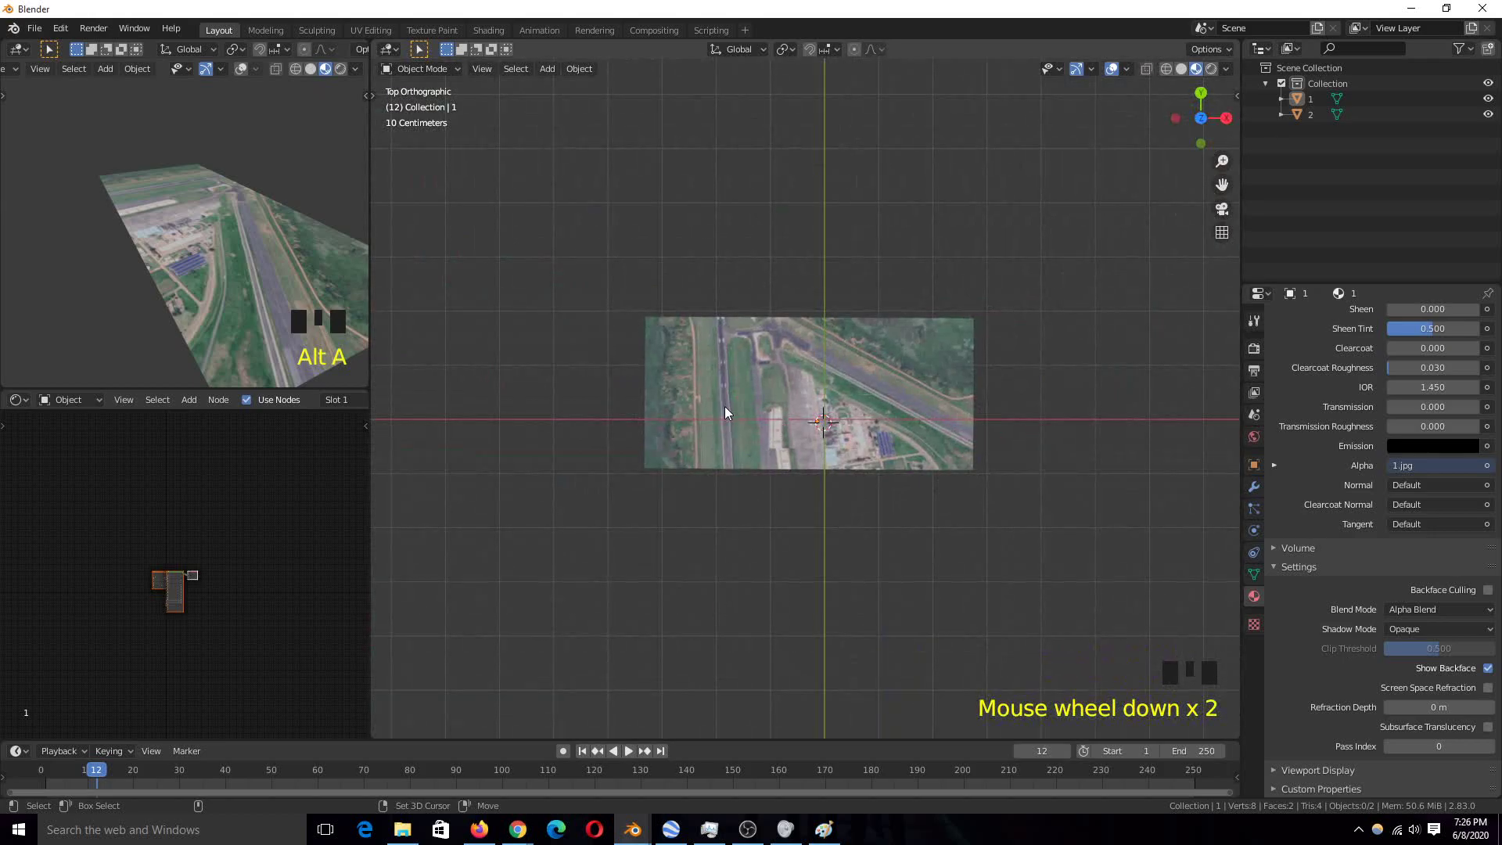
{"action": "key", "text": "shift+a"}
Import 3.jpg from the project's images folder as a new image plane
{"action": "mouse_move", "coordinate": [725, 402]}
{"action": "left_click", "coordinate": [797, 433]}
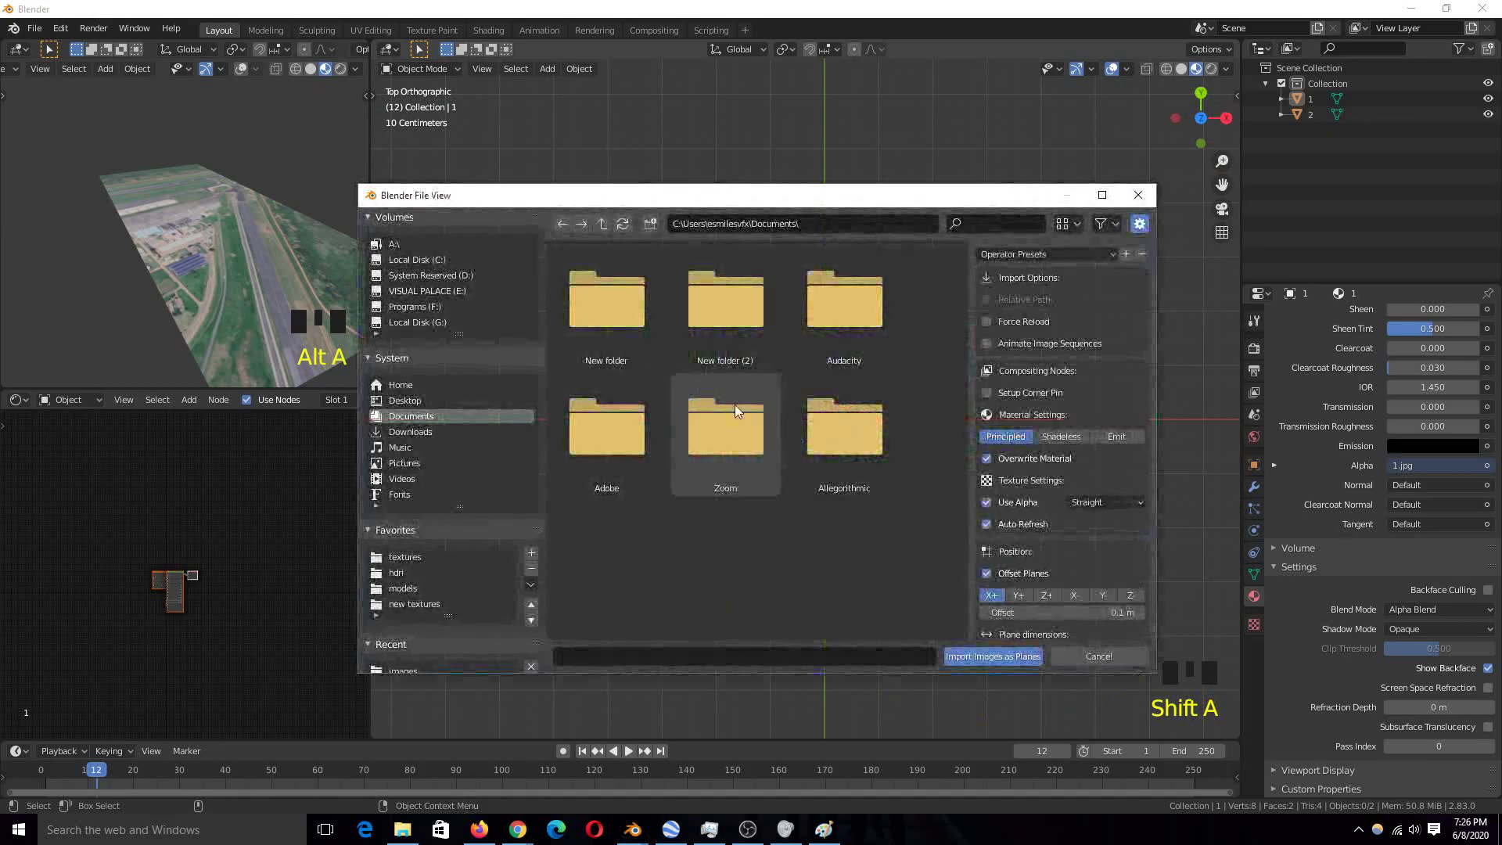
{"action": "left_click", "coordinate": [416, 557]}
{"action": "scroll", "coordinate": [409, 593], "scroll_direction": "down", "scroll_amount": 5}
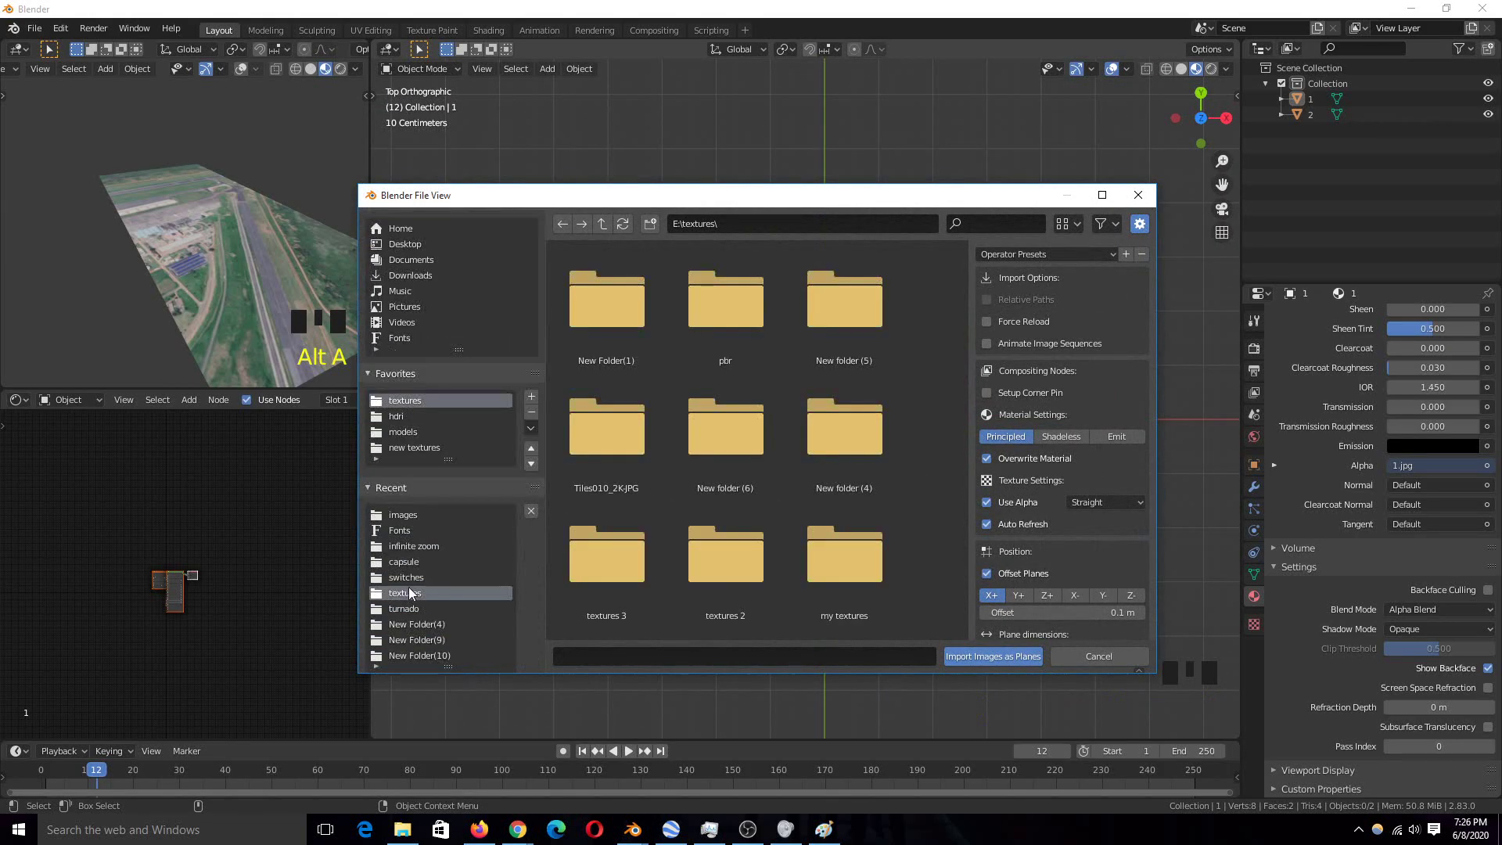
{"action": "left_click", "coordinate": [429, 506]}
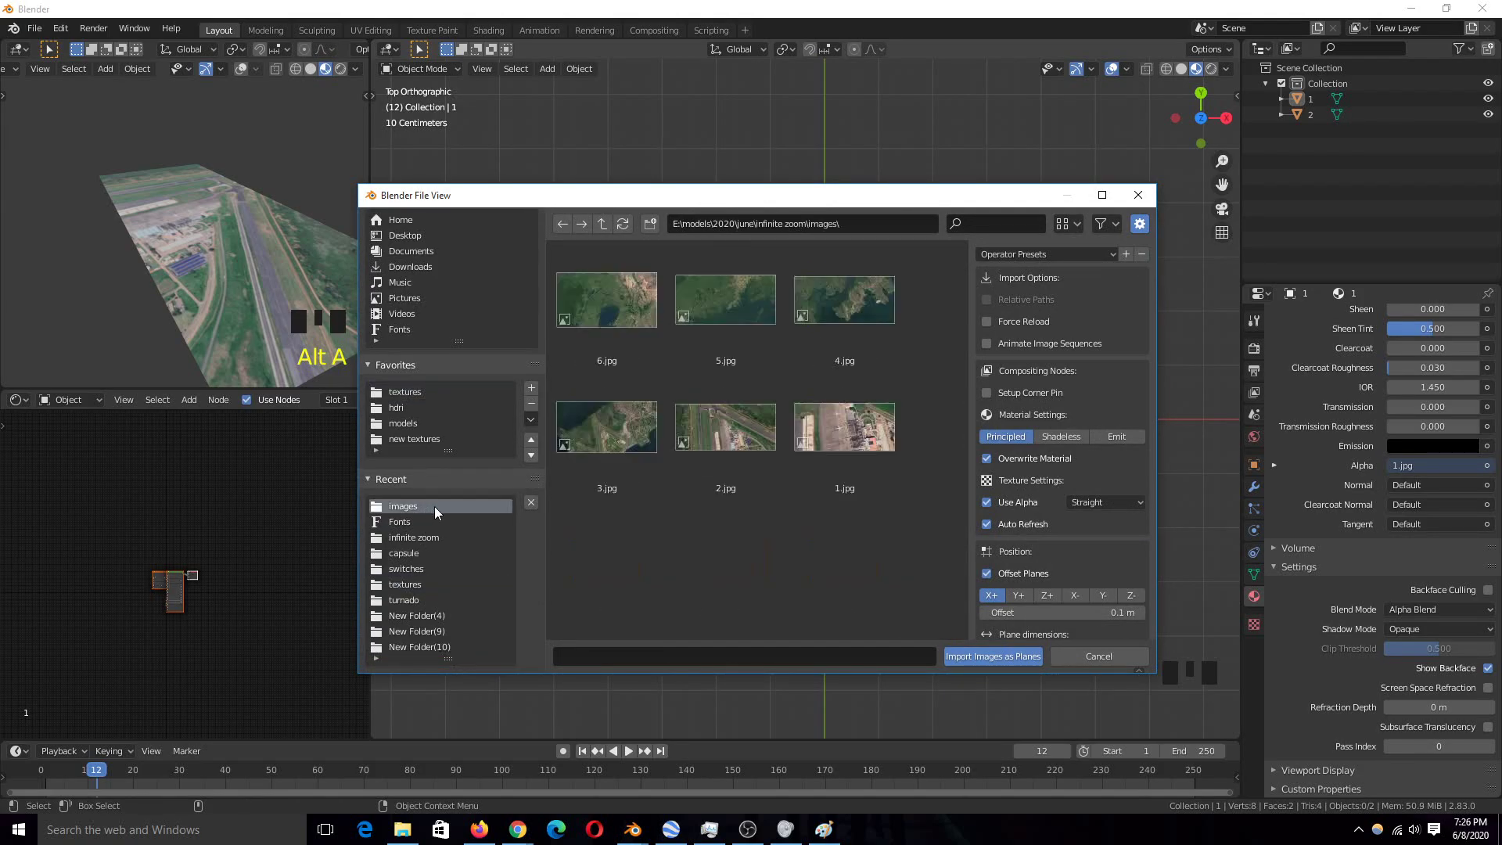
{"action": "left_click", "coordinate": [621, 434]}
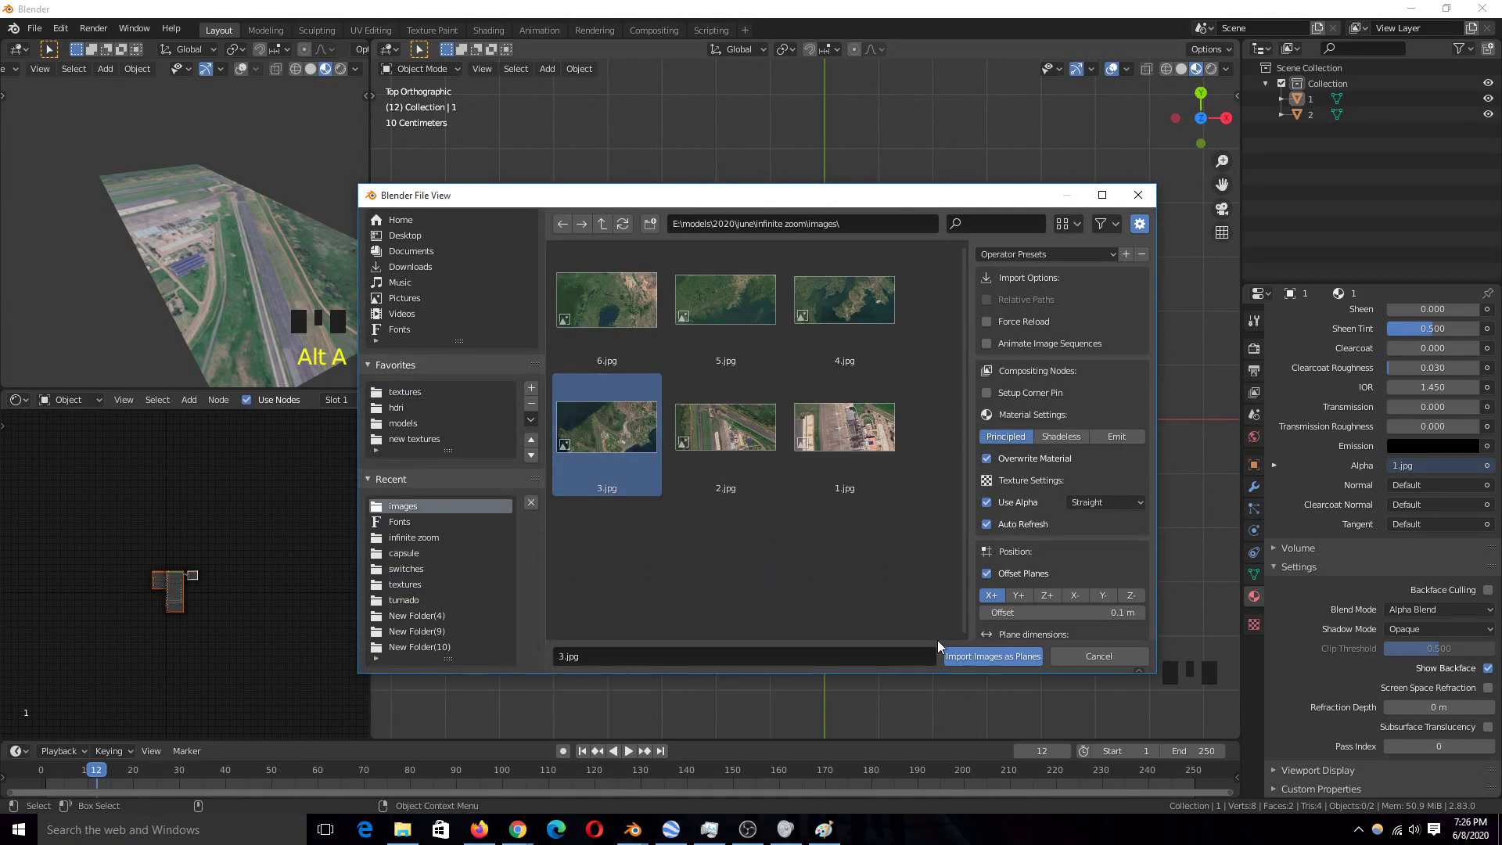
{"action": "left_click", "coordinate": [959, 653]}
Scale plane 3 well past the airport planes, hiding and revealing it to compare
{"action": "key", "text": "s"}
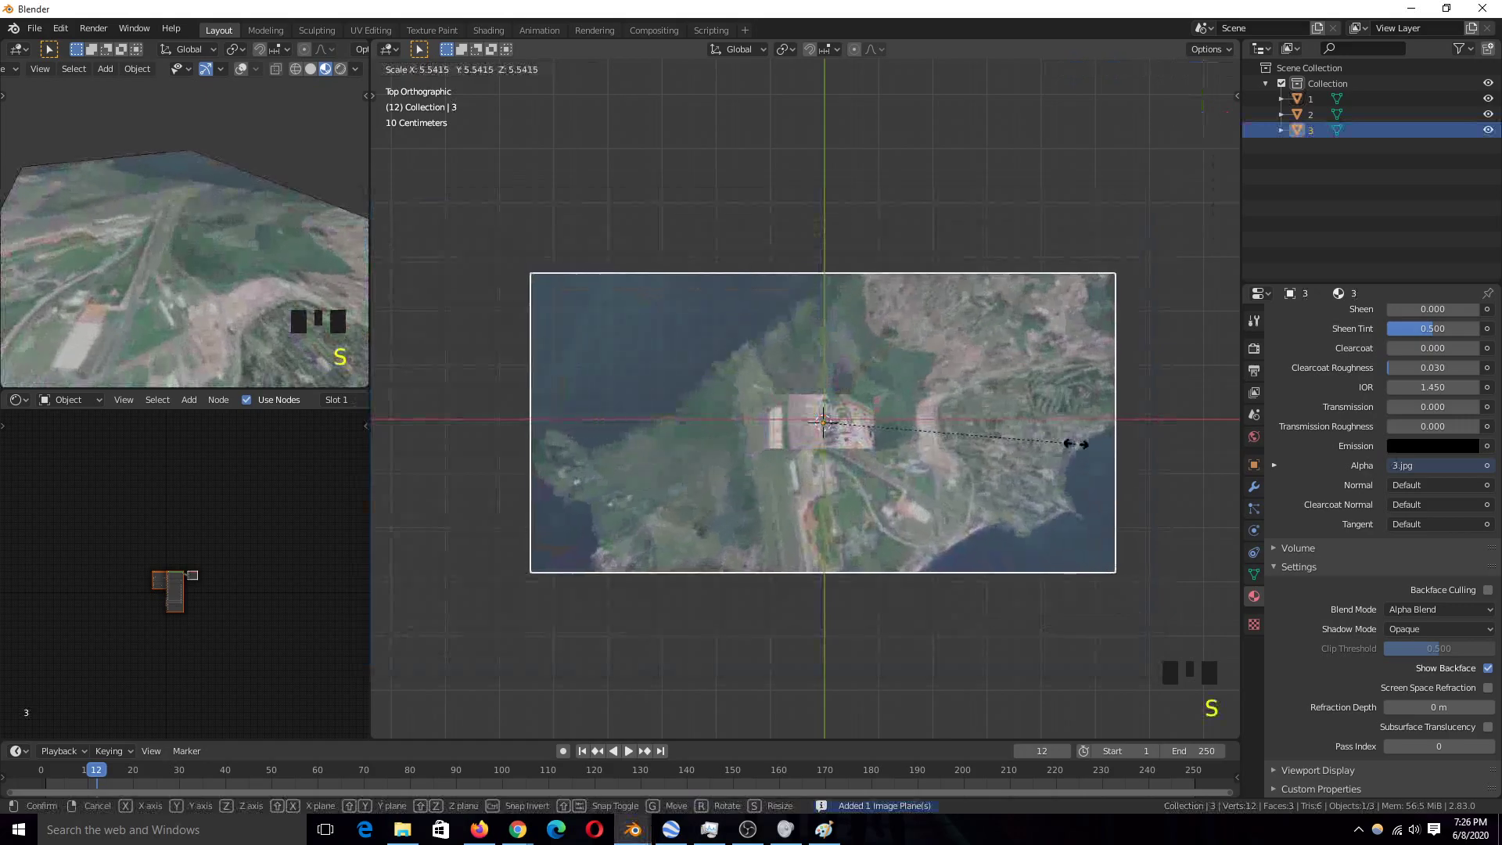
{"action": "left_click", "coordinate": [1079, 440]}
{"action": "key", "text": "h"}
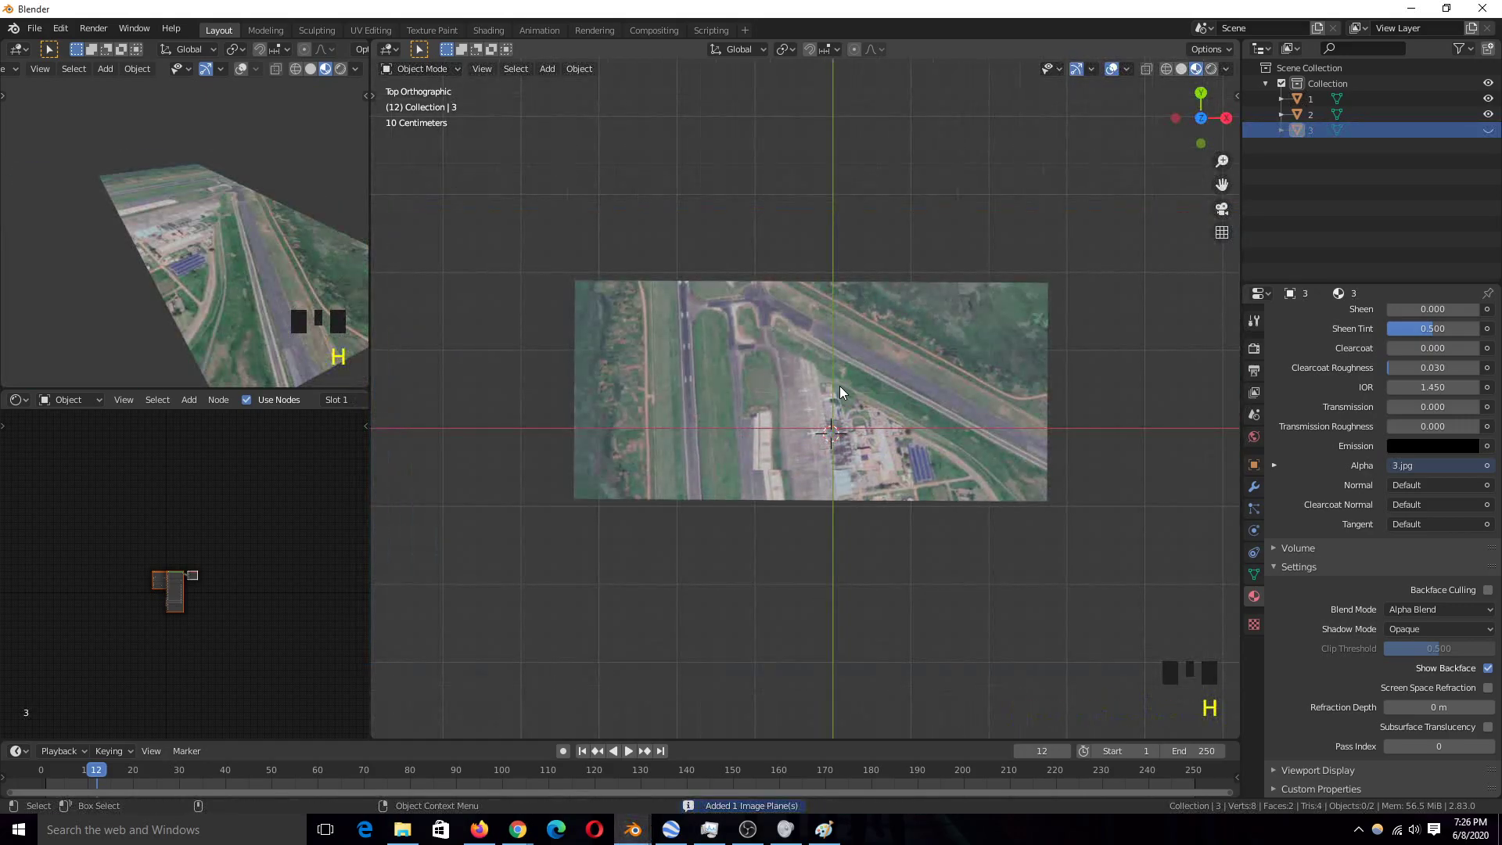
{"action": "key", "text": "alt+h"}
{"action": "key", "text": "h"}
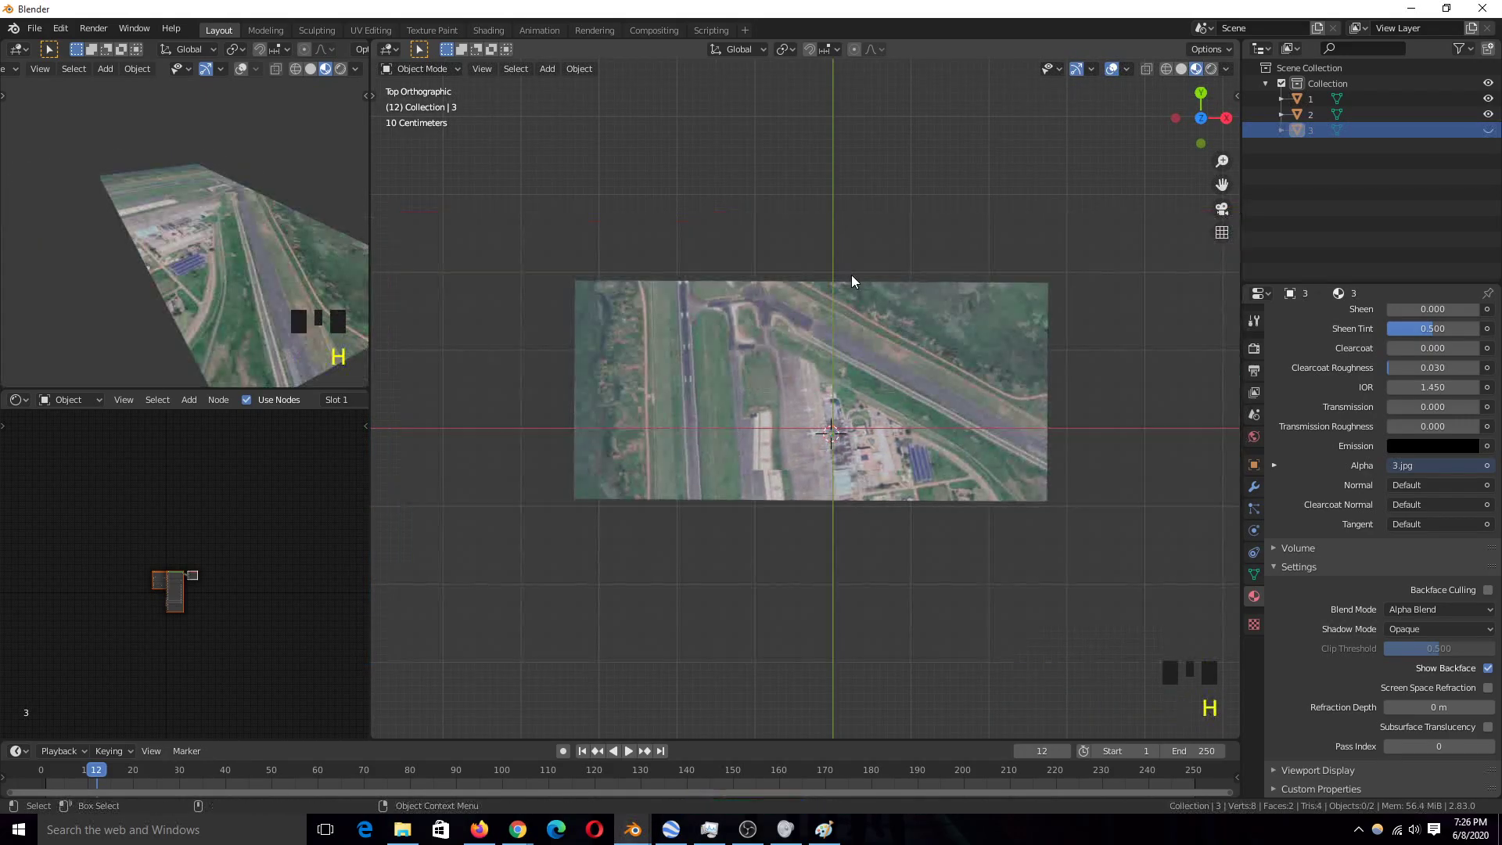
{"action": "key", "text": "alt+h"}
Shift plane 3 about 0.21 m along the Z axis relative to the airport planes
{"action": "key", "text": "grave"}
{"action": "key", "text": "g"}
{"action": "key", "text": "z"}
{"action": "left_click", "coordinate": [829, 290]}
{"action": "key", "text": "grave"}
{"action": "scroll", "coordinate": [845, 376], "scroll_direction": "up", "scroll_amount": 8}
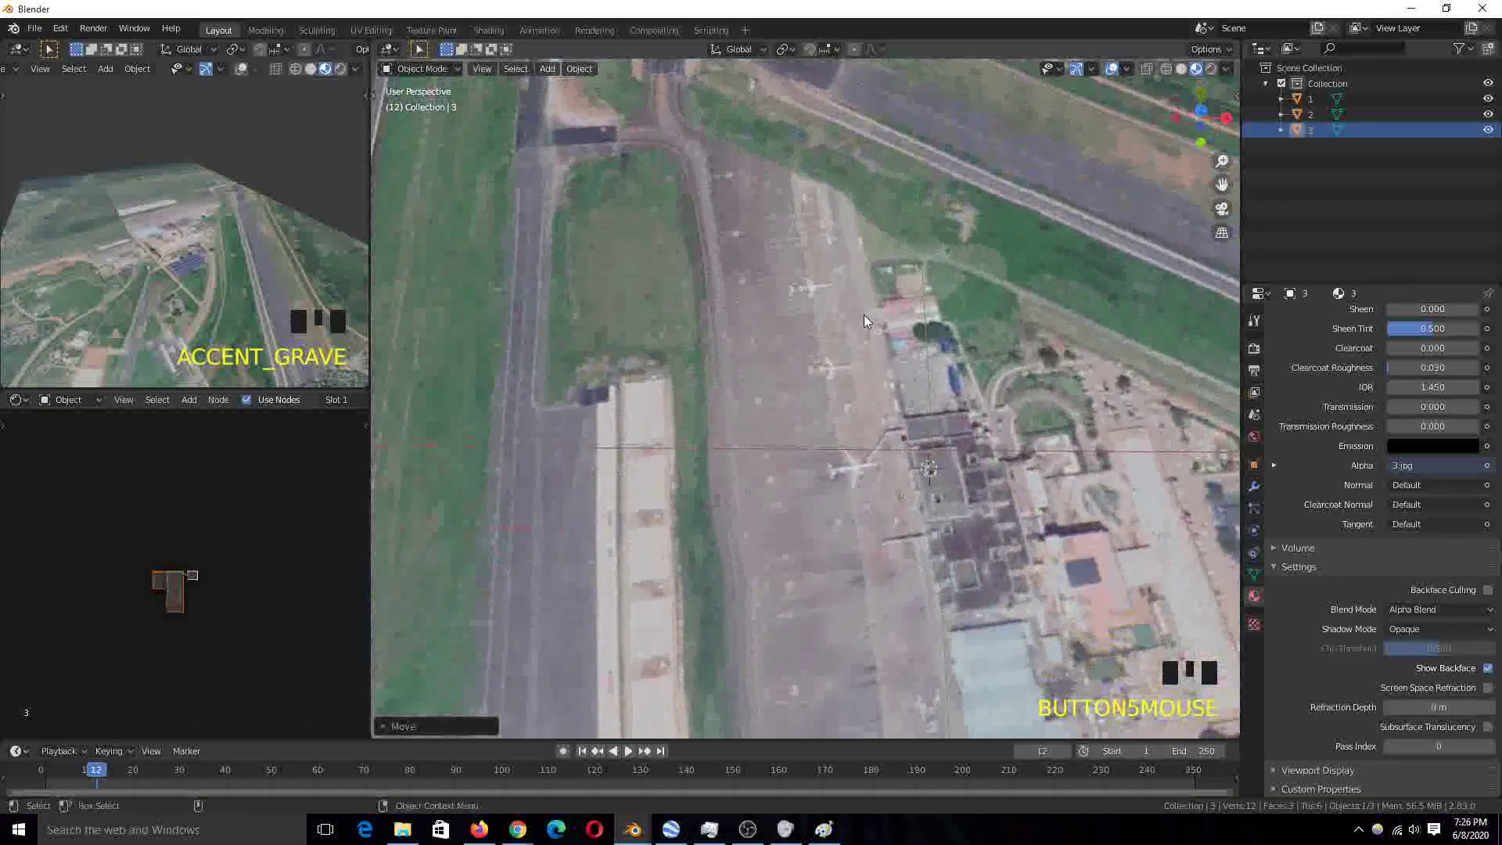
{"action": "key", "text": "grave"}
Adjust the smaller airport plane's height along Z twice, checking from a low angle
{"action": "left_click", "coordinate": [820, 414]}
{"action": "left_click", "coordinate": [820, 416]}
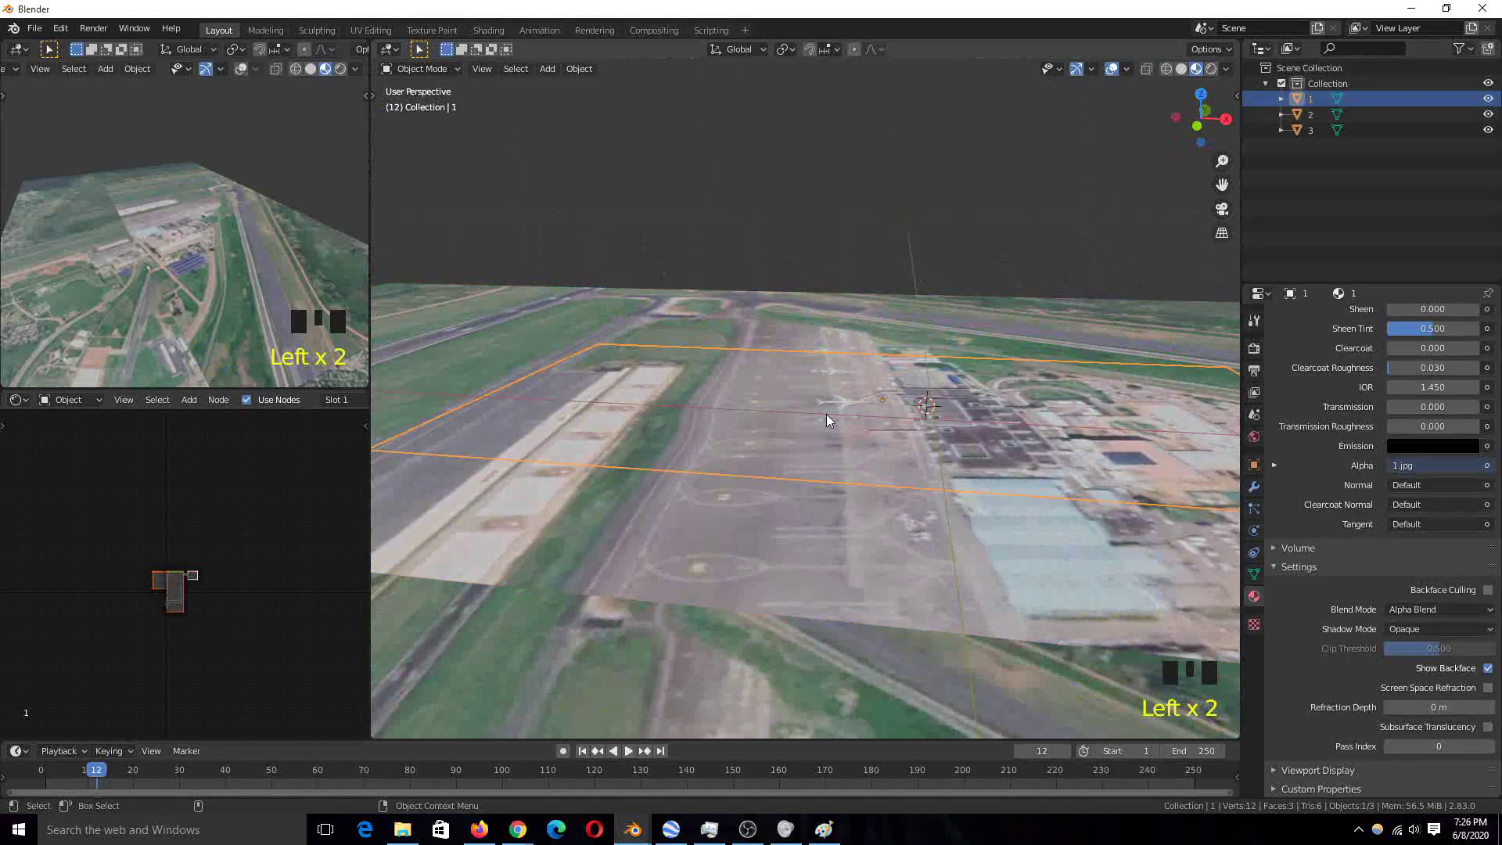
{"action": "key", "text": "g"}
{"action": "key", "text": "z"}
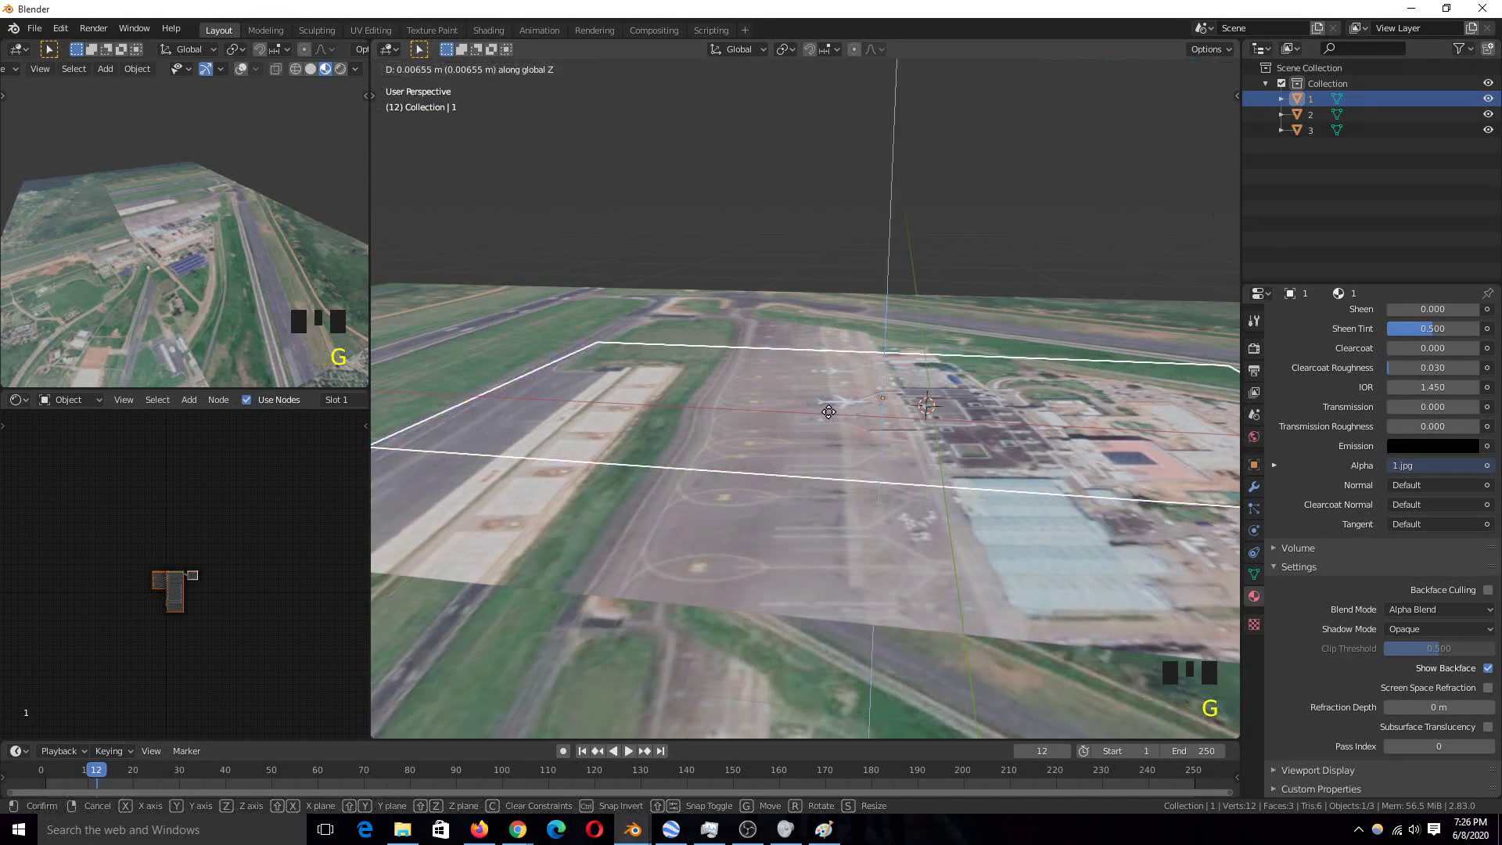
{"action": "left_click", "coordinate": [829, 409]}
{"action": "key", "text": "grave"}
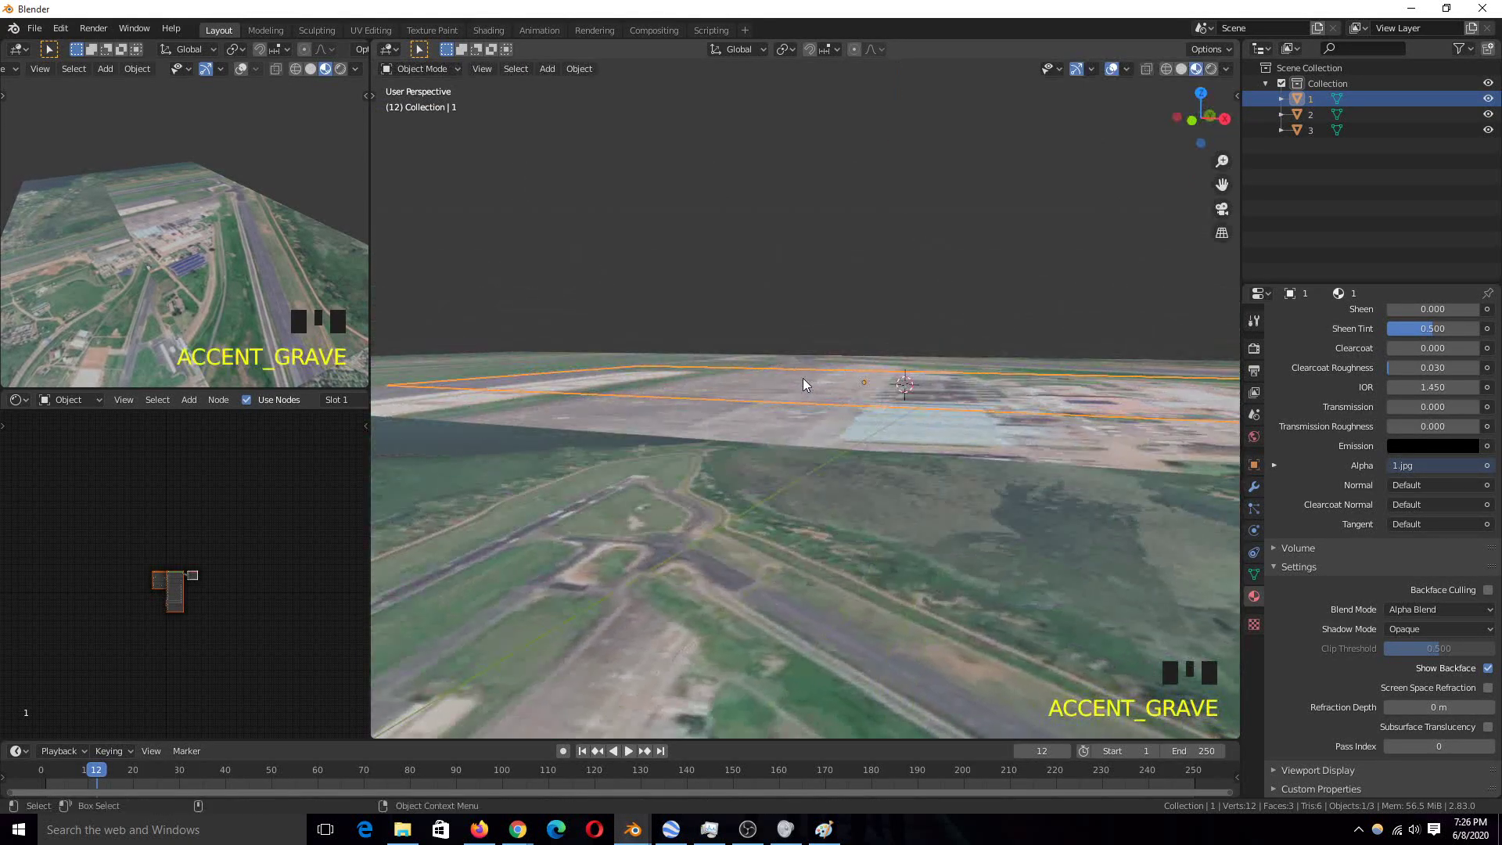
{"action": "left_click", "coordinate": [803, 378]}
{"action": "key", "text": "g"}
{"action": "key", "text": "z"}
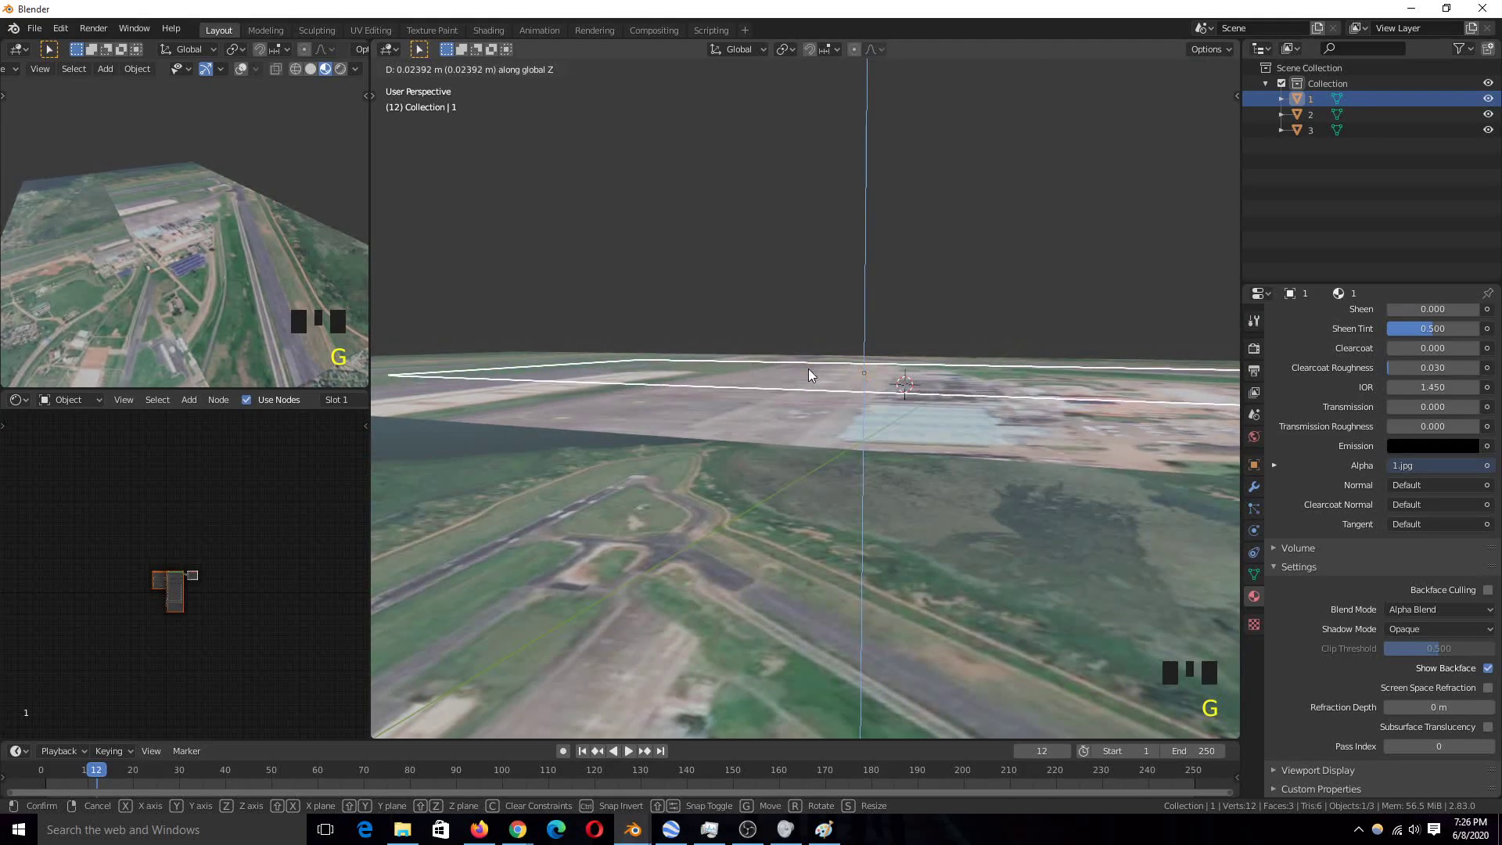
{"action": "left_click", "coordinate": [809, 368]}
{"action": "key", "text": "grave"}
Return to the straight-down top view and select image plane 1
{"action": "left_click", "coordinate": [818, 417]}
{"action": "scroll", "coordinate": [877, 447], "scroll_direction": "up", "scroll_amount": 3}
{"action": "scroll", "coordinate": [876, 443], "scroll_direction": "down", "scroll_amount": 5}
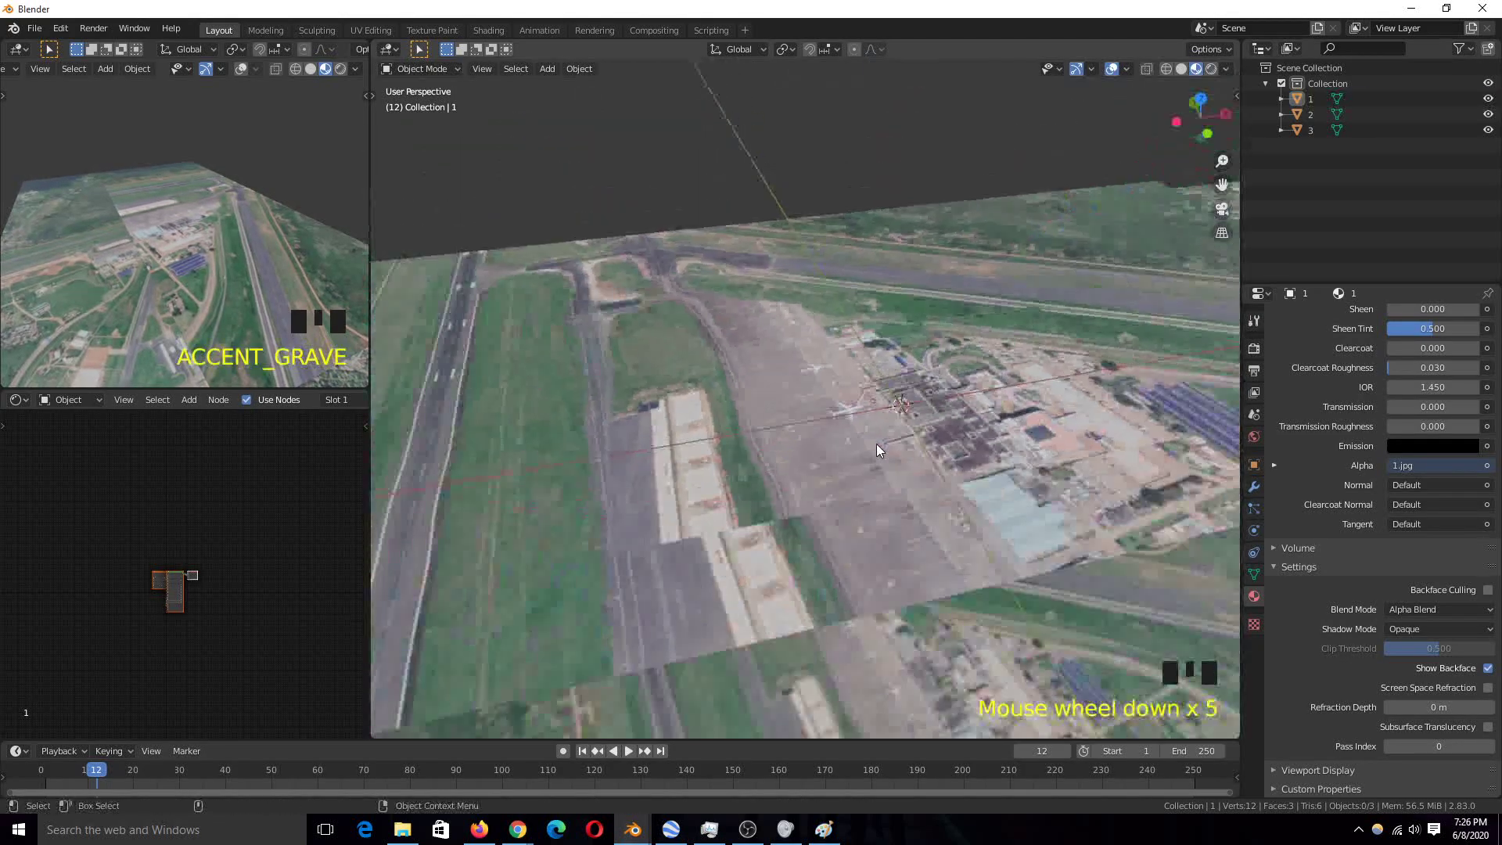
{"action": "scroll", "coordinate": [832, 476], "scroll_direction": "up", "scroll_amount": 1}
{"action": "key", "text": "grave"}
{"action": "key", "text": "grave"}
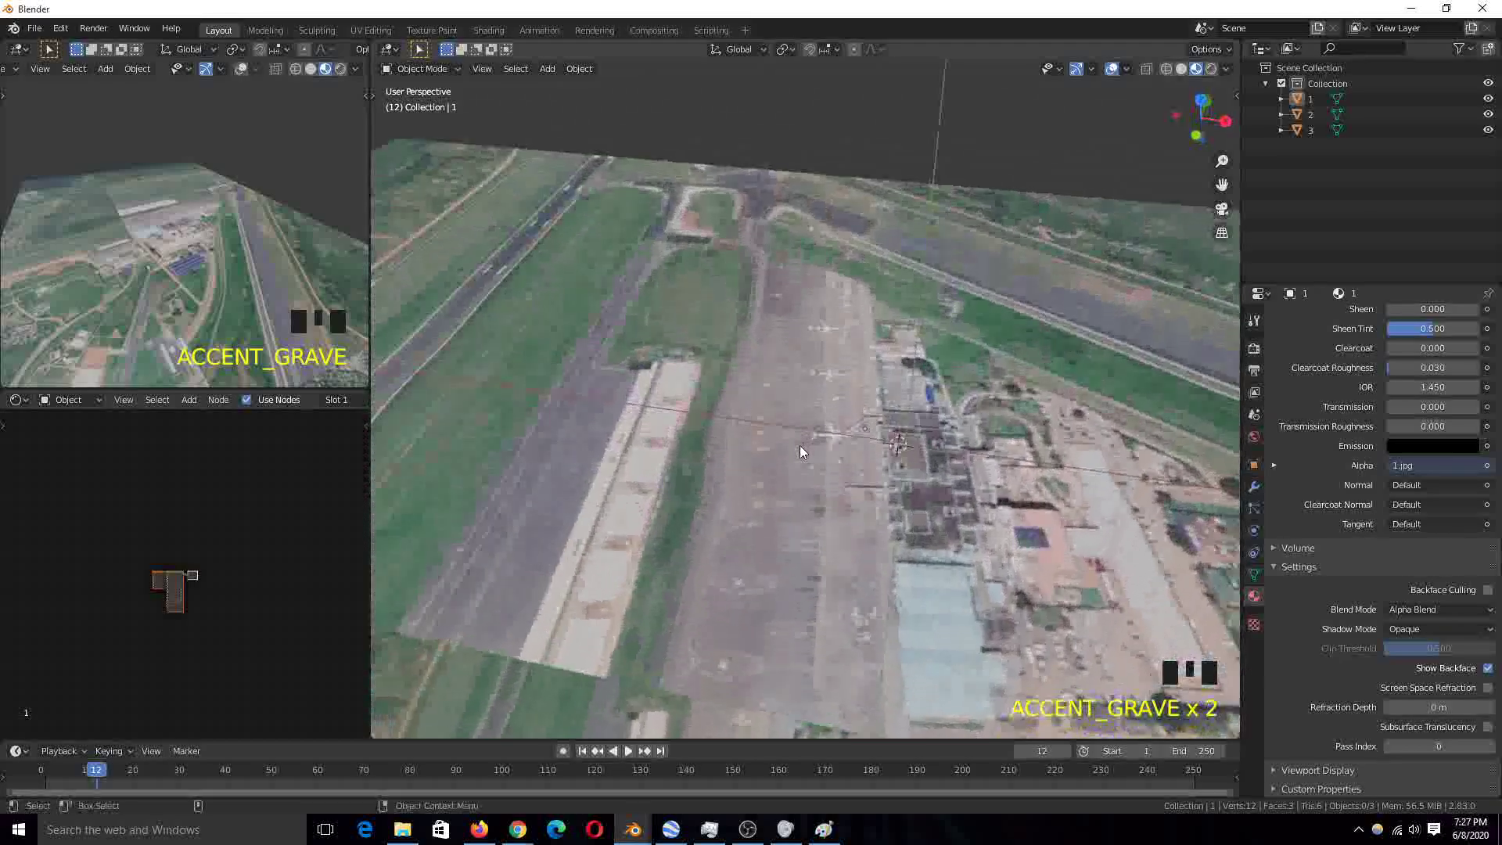
{"action": "scroll", "coordinate": [799, 444], "scroll_direction": "down", "scroll_amount": 2}
{"action": "left_click", "coordinate": [817, 425]}
{"action": "left_click", "coordinate": [740, 431]}
{"action": "left_click", "coordinate": [754, 452]}
{"action": "key", "text": "KP_7"}
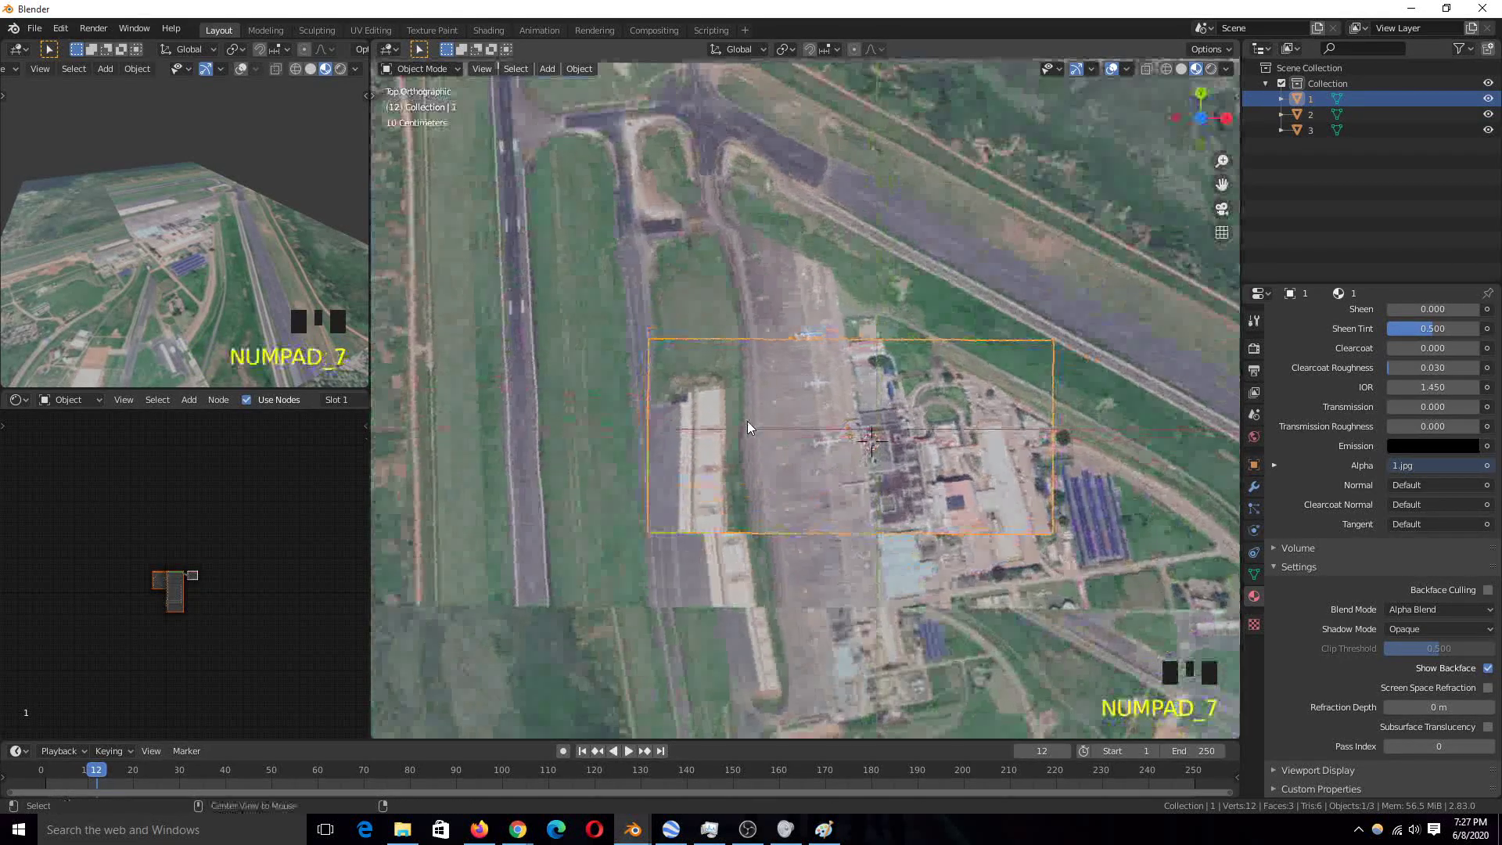
{"action": "key", "text": "alt+a"}
{"action": "left_click", "coordinate": [748, 421]}
{"action": "scroll", "coordinate": [751, 423], "scroll_direction": "down", "scroll_amount": 5}
{"action": "scroll", "coordinate": [759, 432], "scroll_direction": "down", "scroll_amount": 3}
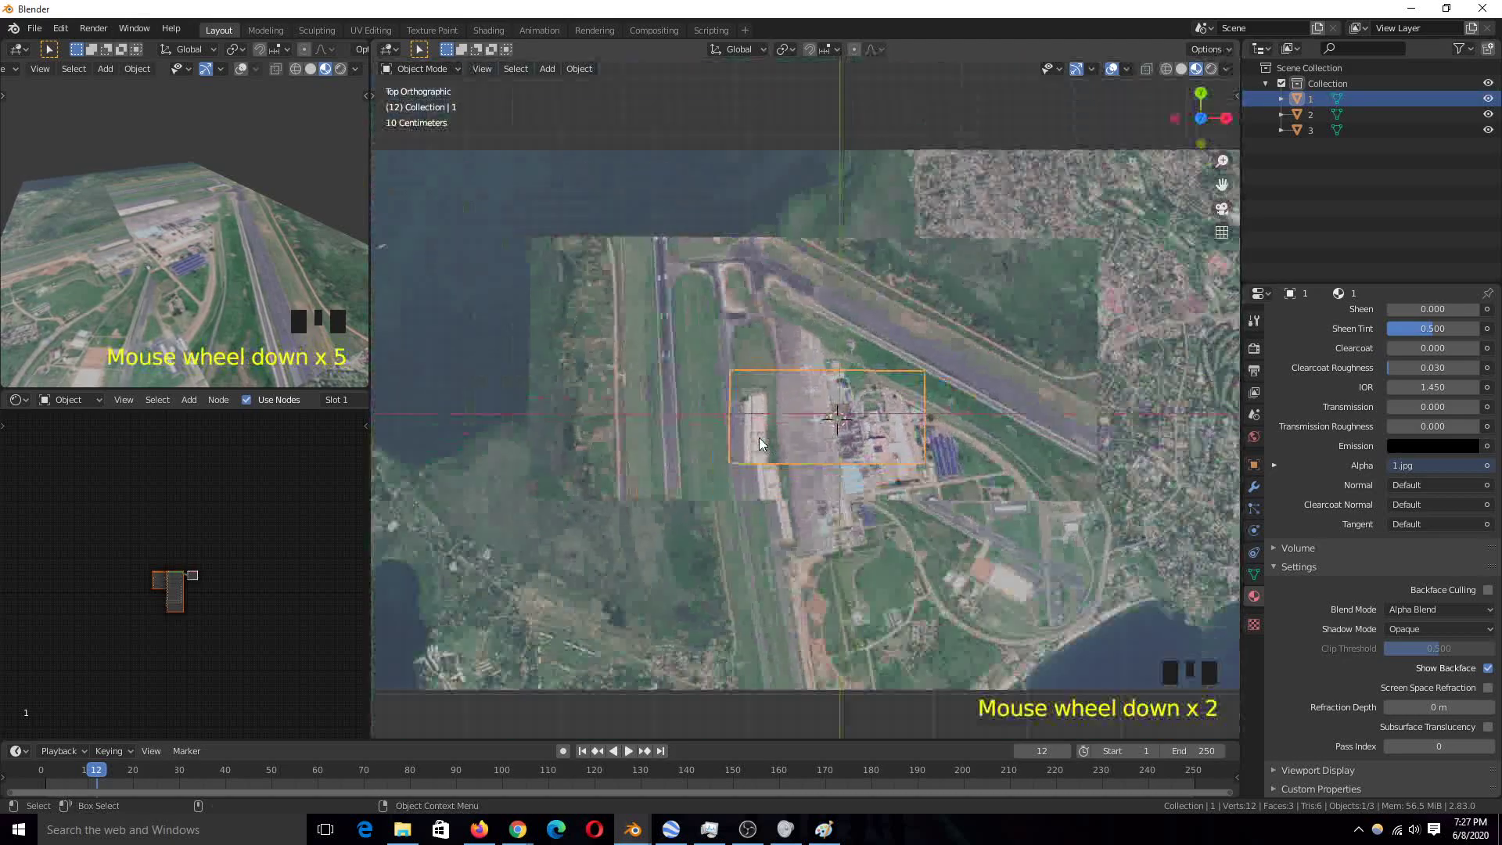
{"action": "scroll", "coordinate": [828, 247], "scroll_direction": "down", "scroll_amount": 2}
Unhide image plane 3 and move it aside from the airport planes
{"action": "key", "text": "h"}
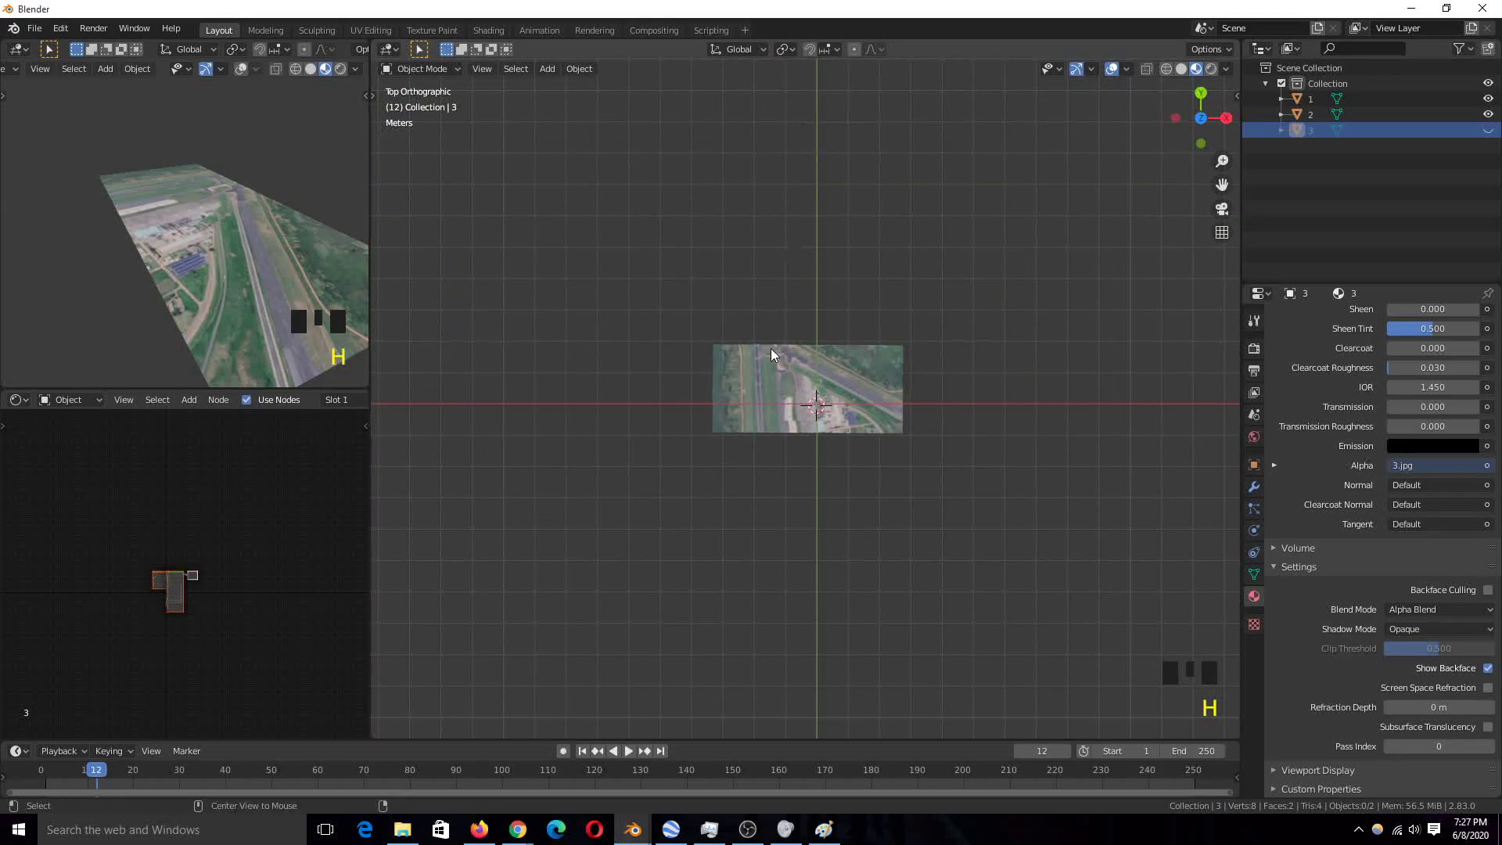
{"action": "key", "text": "alt+h"}
{"action": "key", "text": "g"}
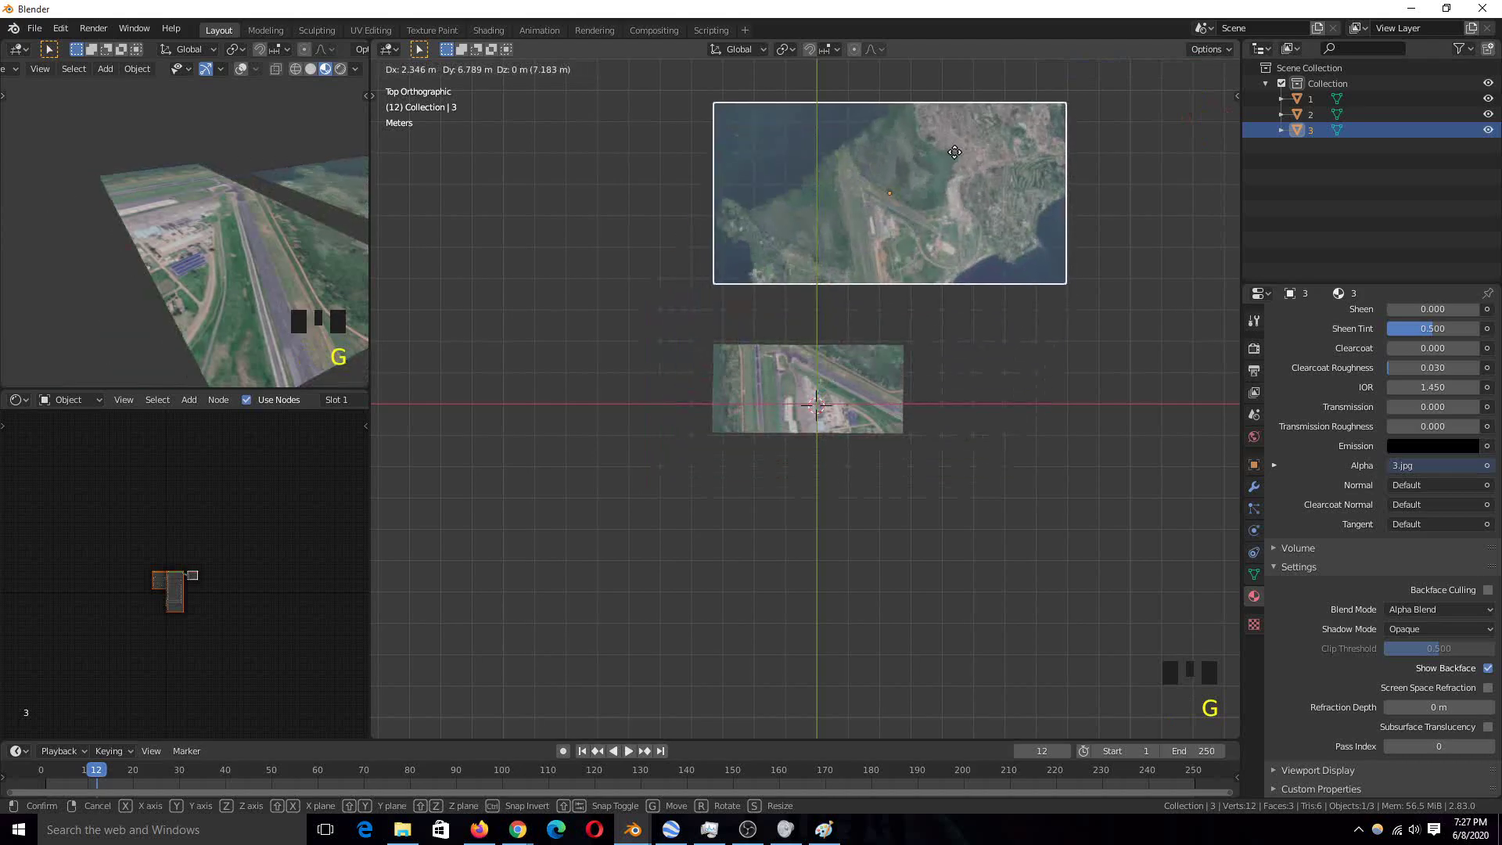
{"action": "scroll", "coordinate": [879, 316], "scroll_direction": "up", "scroll_amount": 6}
{"action": "left_click", "coordinate": [852, 400]}
Zoom in on the airport image and select image plane 3
{"action": "scroll", "coordinate": [660, 343], "scroll_direction": "up", "scroll_amount": 5}
{"action": "middle_click_drag", "start_coordinate": [661, 342], "coordinate": [759, 384], "text": "shift"}
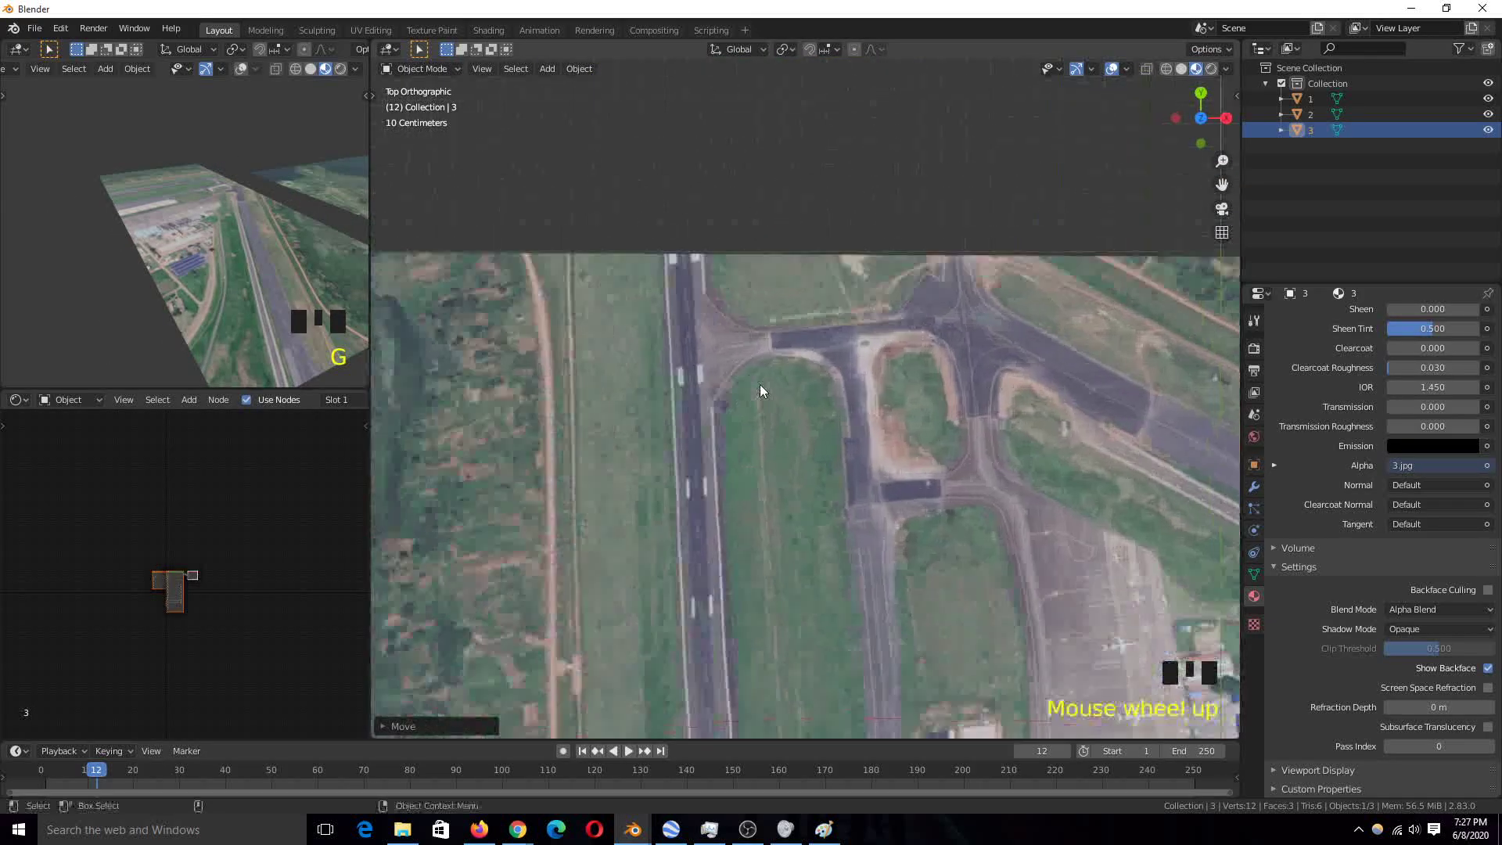
{"action": "scroll", "coordinate": [716, 286], "scroll_direction": "up", "scroll_amount": 5}
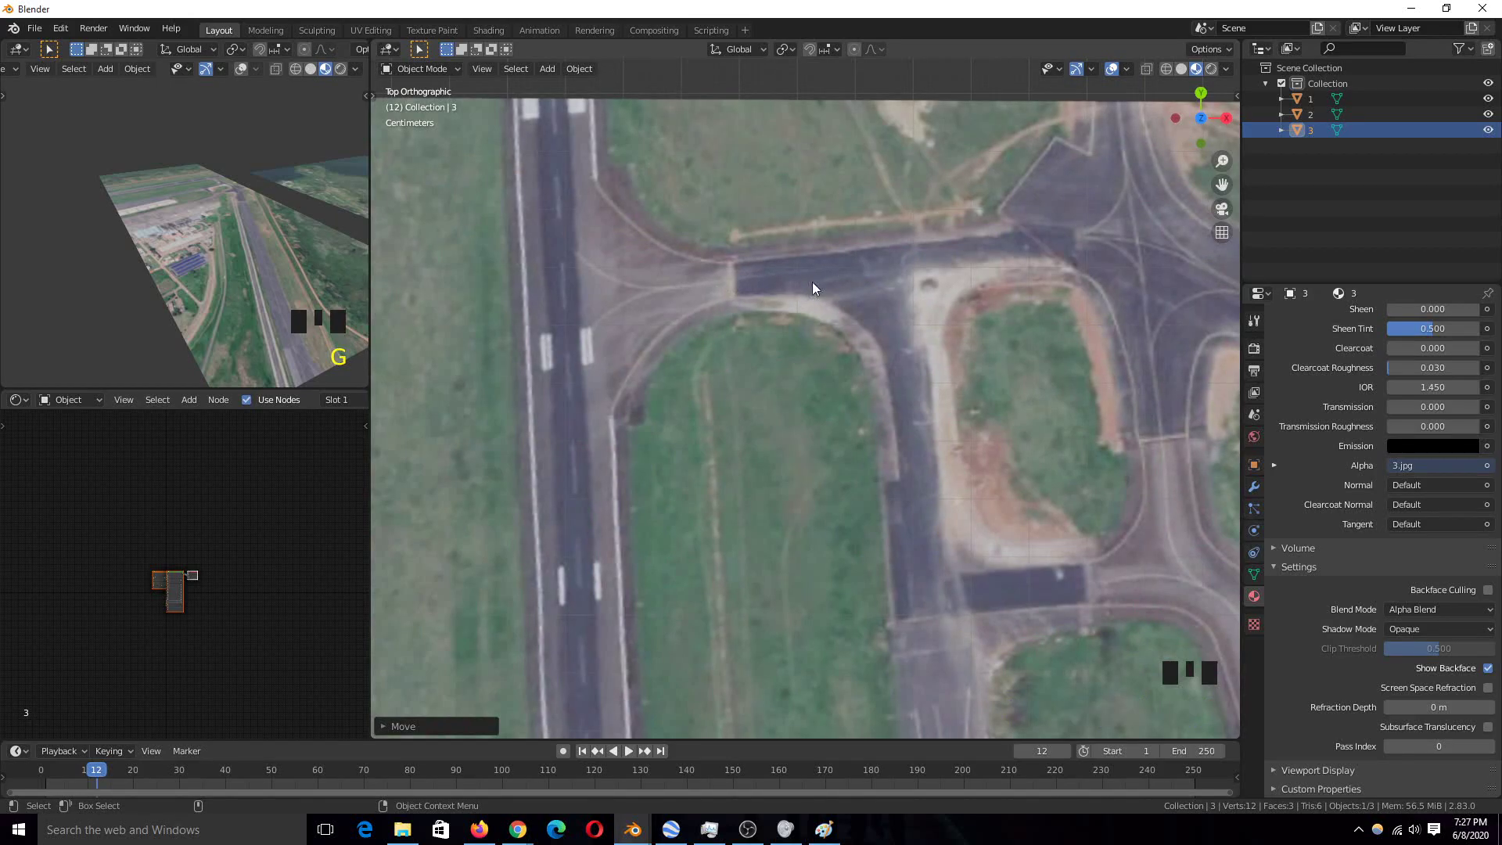
{"action": "scroll", "coordinate": [693, 270], "scroll_direction": "up", "scroll_amount": 4}
{"action": "middle_click_drag", "start_coordinate": [638, 152], "coordinate": [626, 186], "text": "shift"}
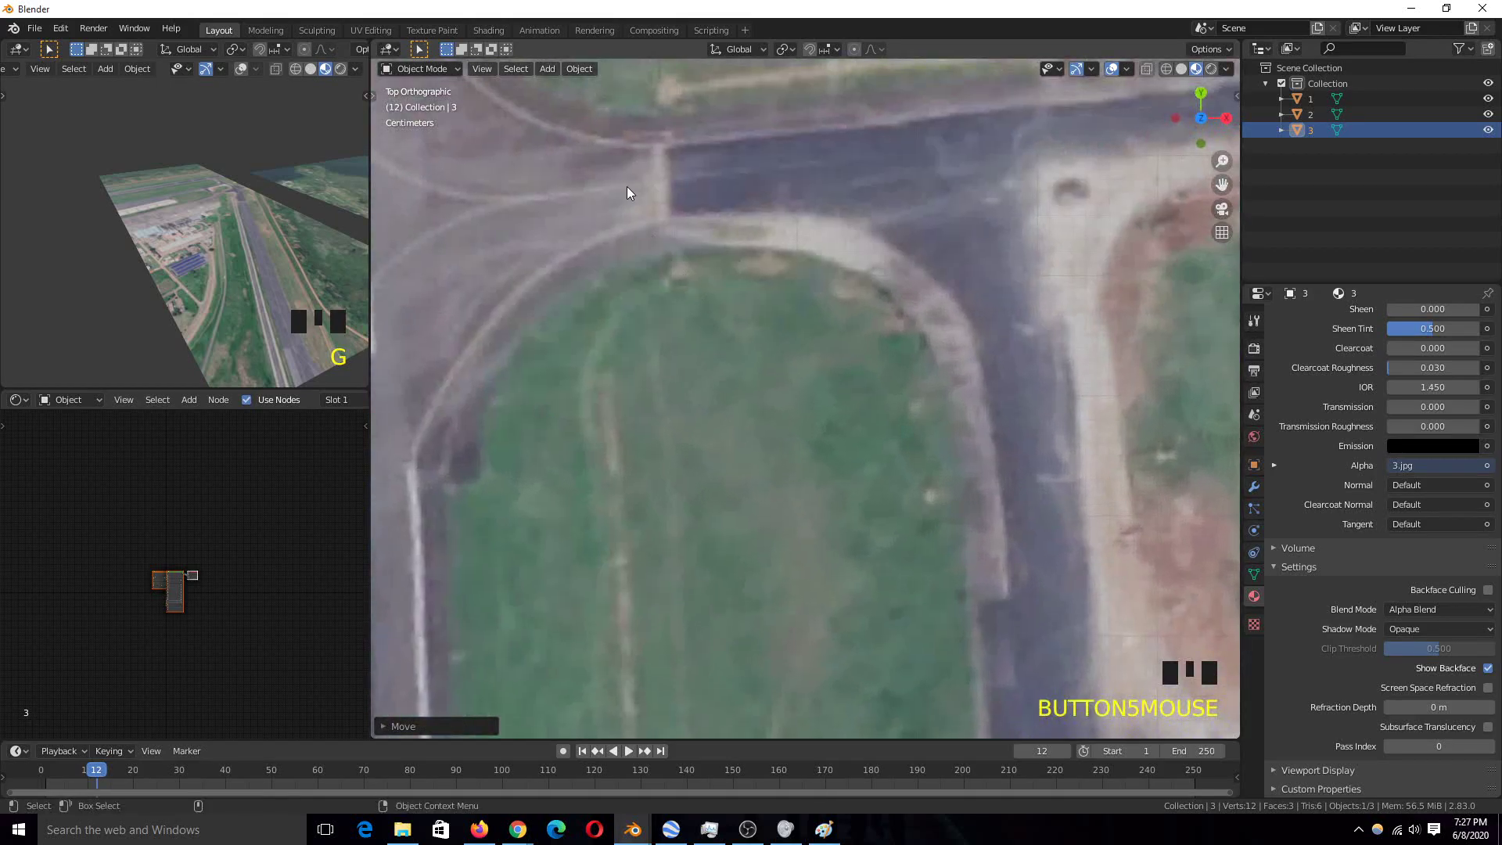
{"action": "left_click", "coordinate": [626, 187]}
{"action": "scroll", "coordinate": [641, 204], "scroll_direction": "down", "scroll_amount": 12}
{"action": "middle_click_drag", "start_coordinate": [693, 262], "coordinate": [692, 435], "text": "shift"}
{"action": "left_click", "coordinate": [733, 329]}
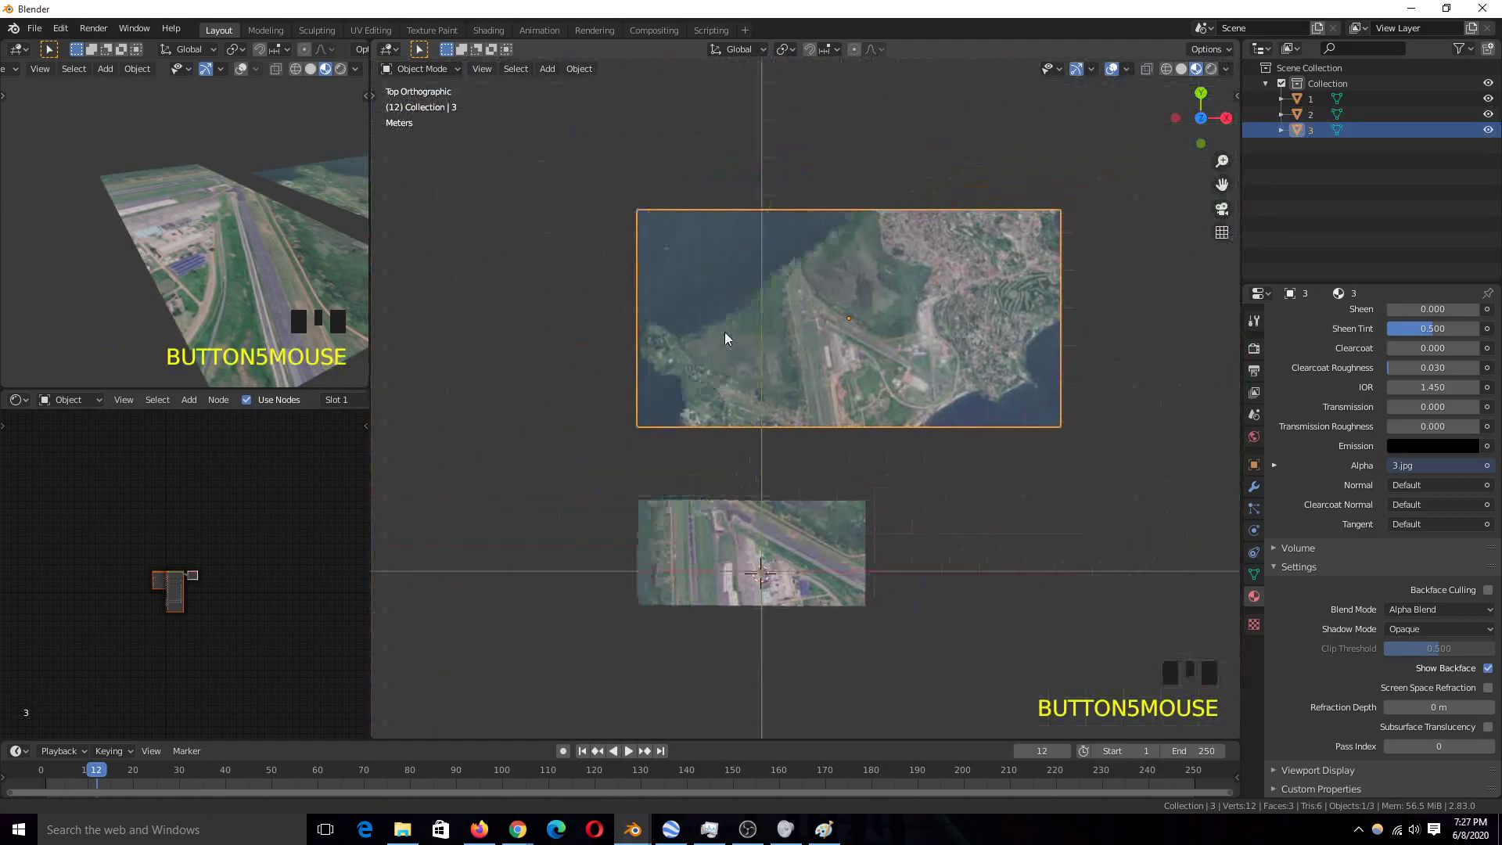
{"action": "scroll", "coordinate": [724, 331], "scroll_direction": "up", "scroll_amount": 7}
{"action": "scroll", "coordinate": [599, 442], "scroll_direction": "up", "scroll_amount": 5}
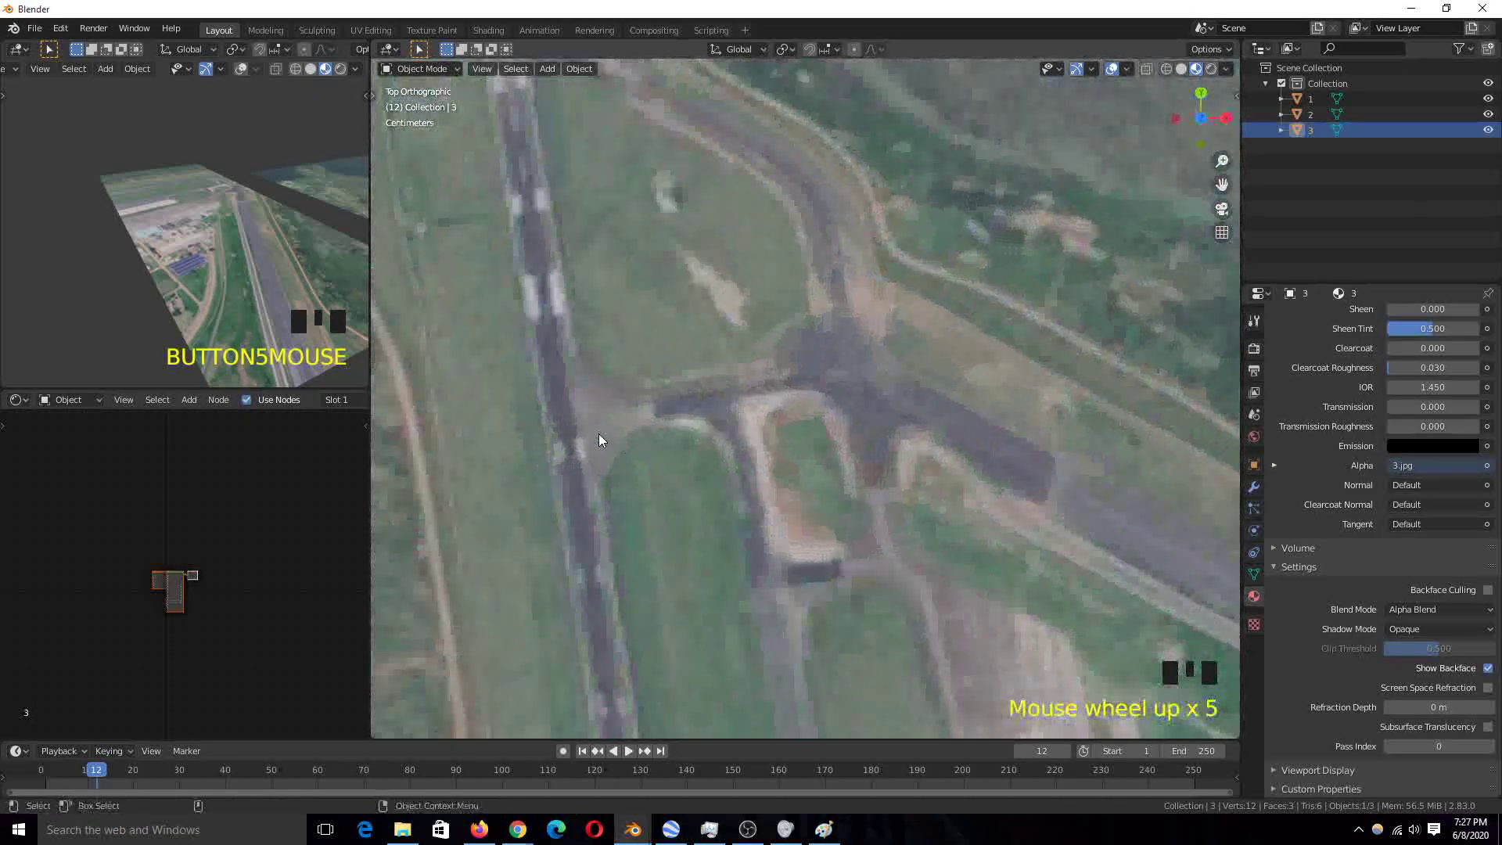
Put the 3D cursor on a runway junction and set plane 3's origin there
{"action": "right_click", "coordinate": [651, 409], "text": "shift"}
{"action": "right_click", "coordinate": [683, 396], "text": "shift"}
{"action": "left_click", "coordinate": [749, 374]}
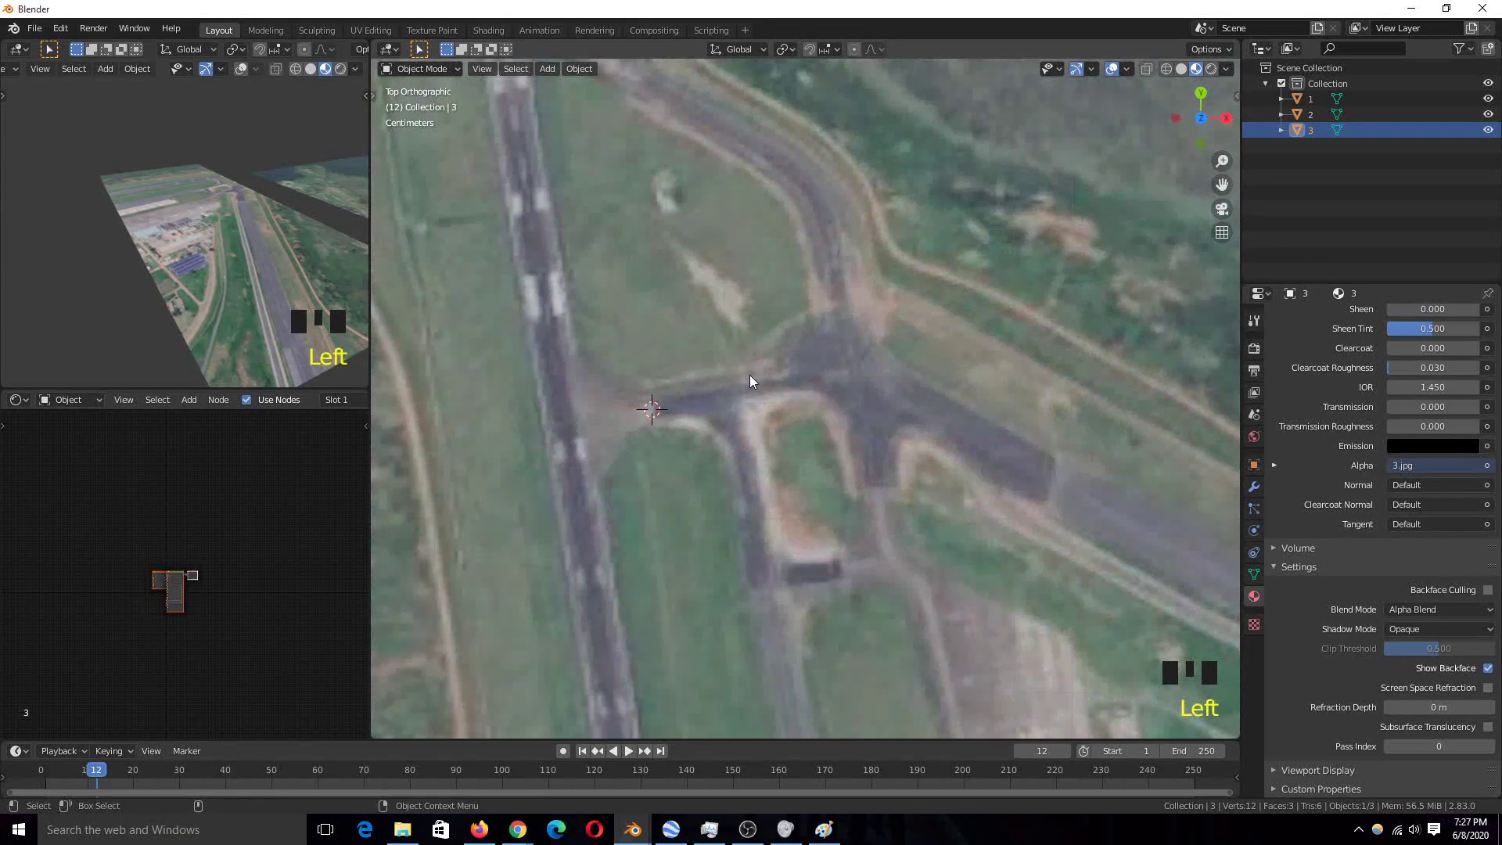
{"action": "right_click", "coordinate": [750, 374]}
{"action": "mouse_move", "coordinate": [752, 376]}
{"action": "left_click", "coordinate": [831, 408]}
Place the 3D cursor on the matching runway junction in the lower image plane
{"action": "scroll", "coordinate": [829, 407], "scroll_direction": "down", "scroll_amount": 6}
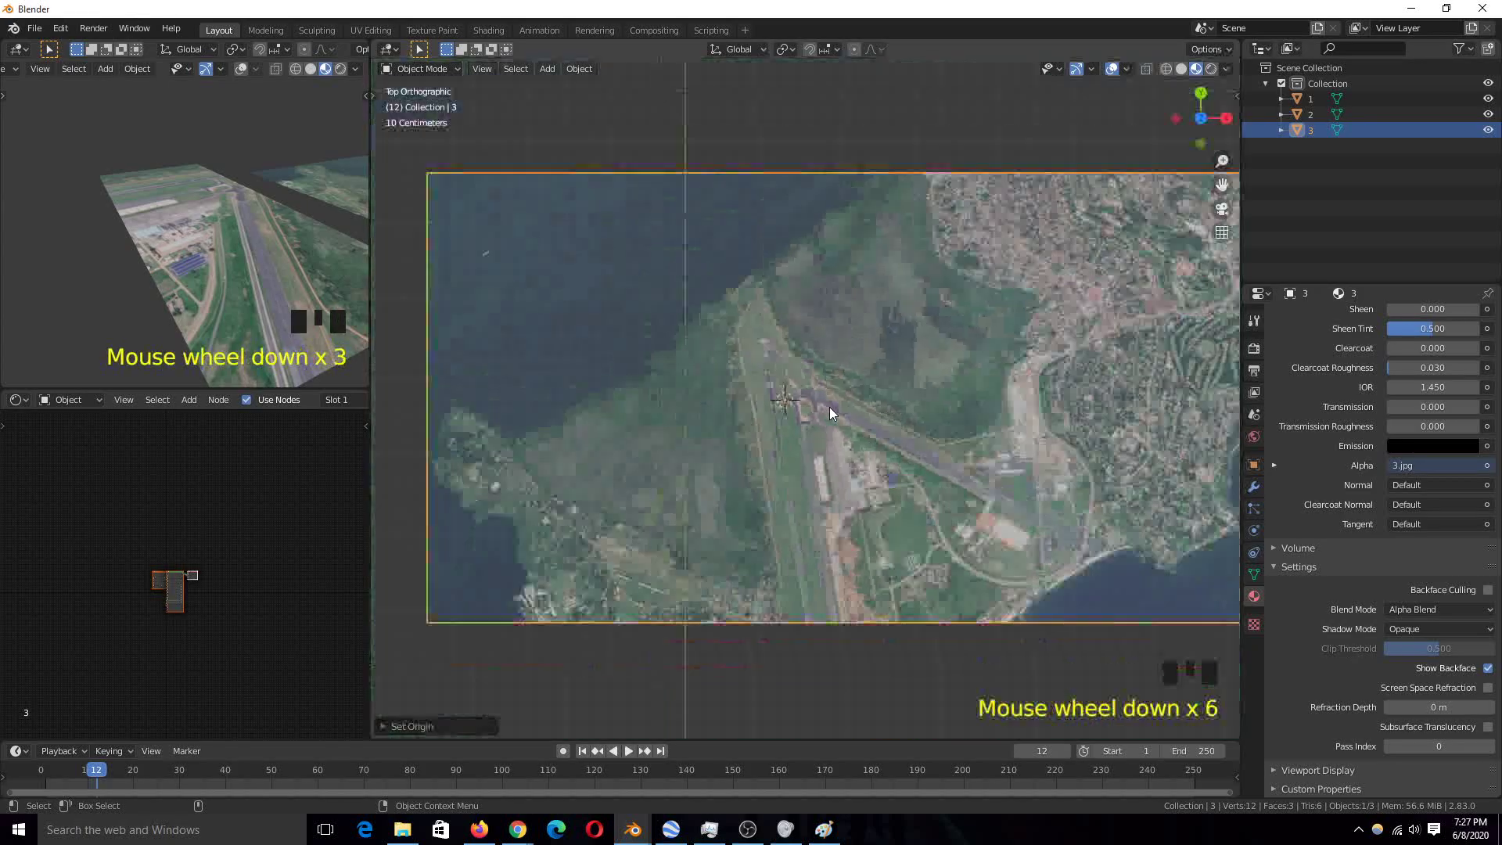
{"action": "middle_click_drag", "start_coordinate": [803, 410], "coordinate": [787, 283], "text": "shift"}
{"action": "scroll", "coordinate": [782, 278], "scroll_direction": "down", "scroll_amount": 1}
{"action": "middle_click_drag", "start_coordinate": [772, 349], "coordinate": [801, 219], "text": "shift"}
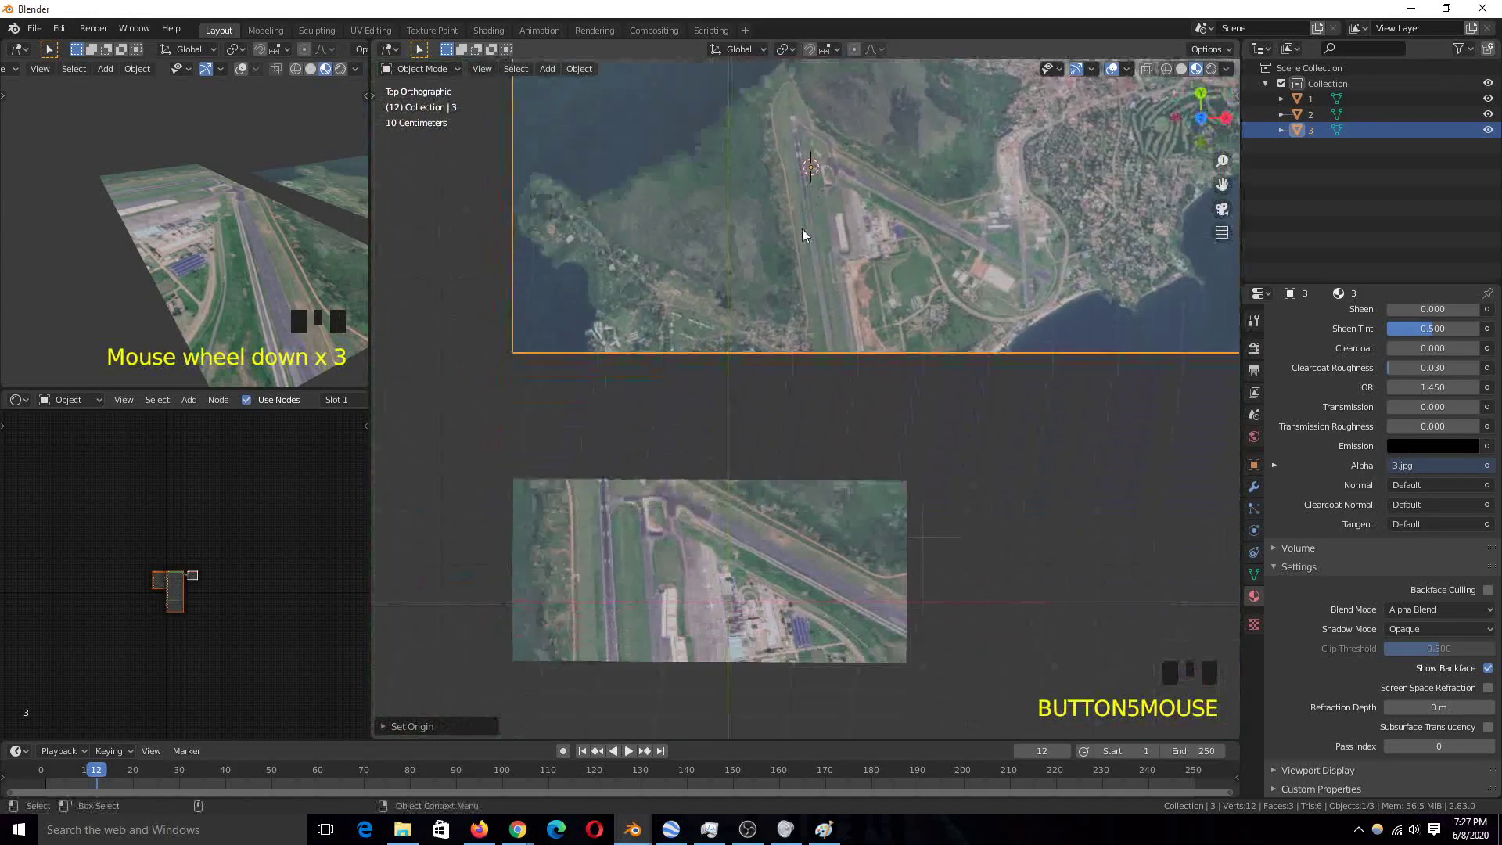
{"action": "scroll", "coordinate": [798, 227], "scroll_direction": "down", "scroll_amount": 1}
{"action": "middle_click_drag", "start_coordinate": [684, 413], "coordinate": [729, 327], "text": "shift"}
{"action": "scroll", "coordinate": [715, 422], "scroll_direction": "up", "scroll_amount": 5}
{"action": "scroll", "coordinate": [659, 320], "scroll_direction": "up", "scroll_amount": 3}
{"action": "scroll", "coordinate": [807, 391], "scroll_direction": "up", "scroll_amount": 2}
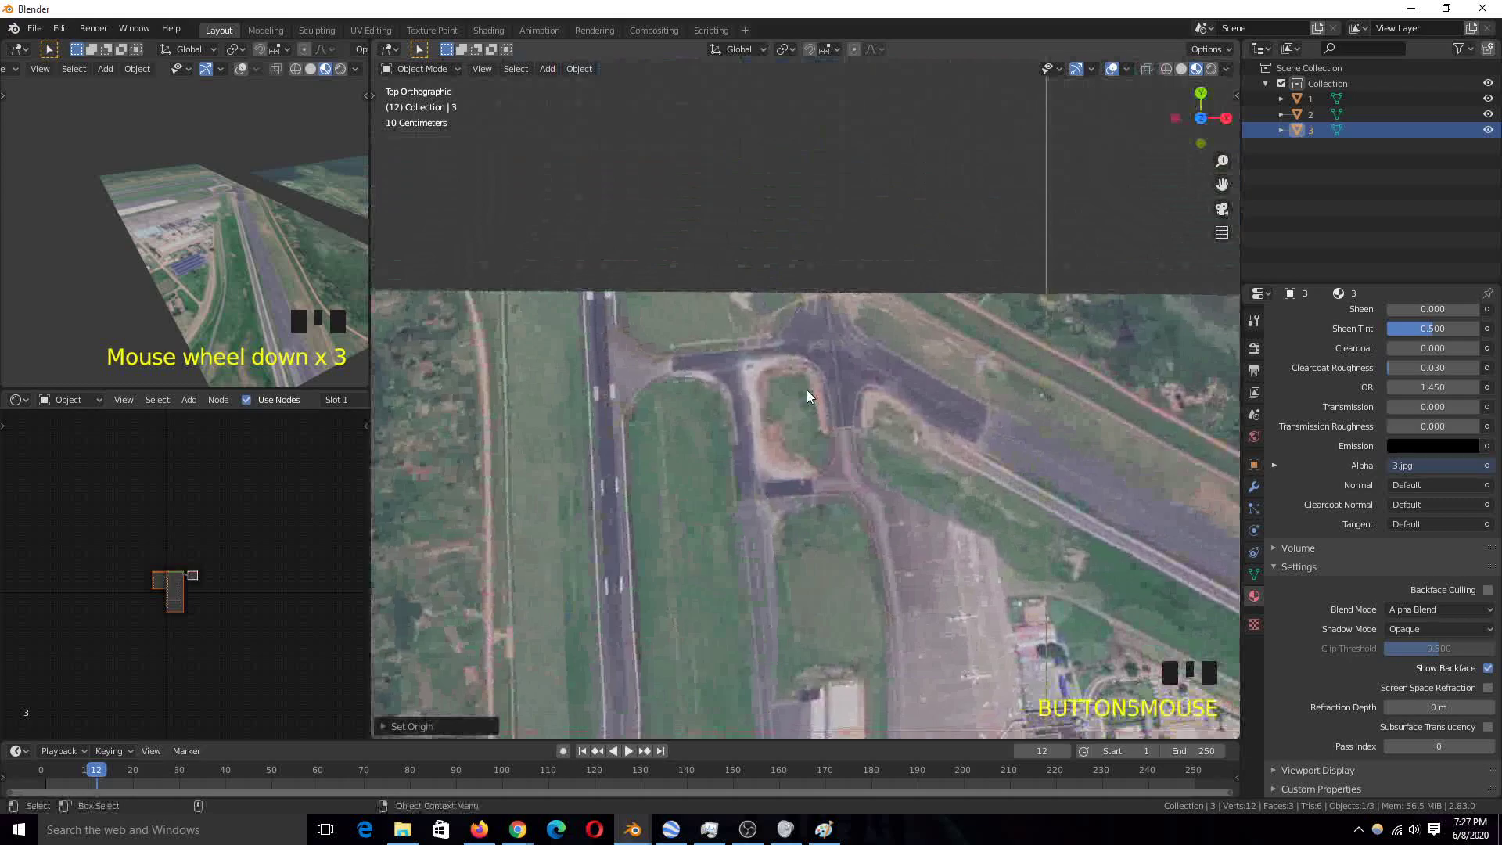
{"action": "scroll", "coordinate": [562, 341], "scroll_direction": "up", "scroll_amount": 3}
{"action": "right_click", "coordinate": [579, 342], "text": "shift"}
Snap plane 3 to the 3D cursor, then lower it slightly along Z
{"action": "key", "text": "shift+s"}
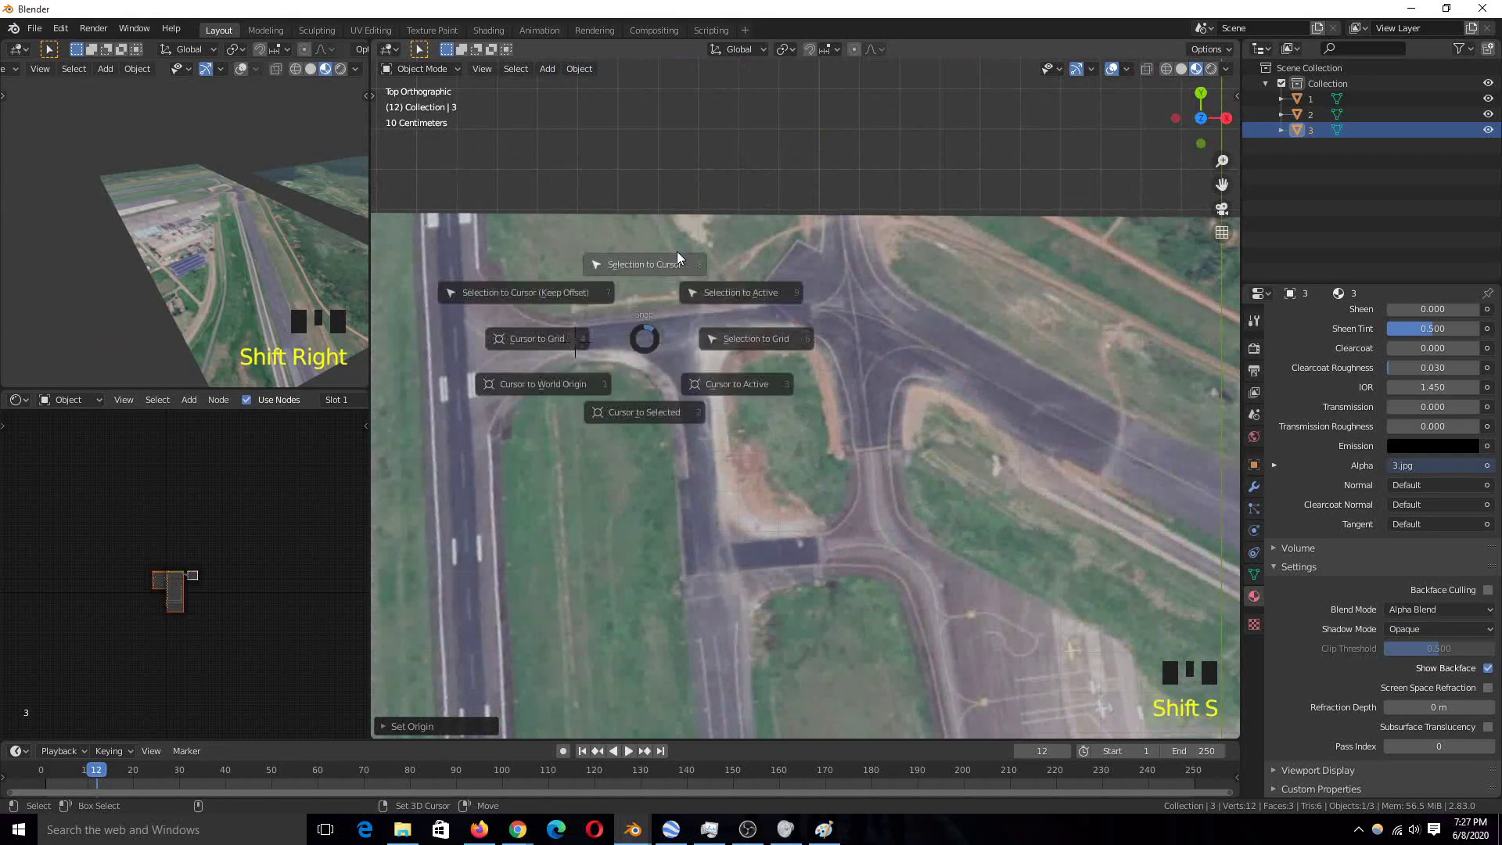
{"action": "left_click", "coordinate": [673, 261]}
{"action": "scroll", "coordinate": [702, 191], "scroll_direction": "down", "scroll_amount": 2}
{"action": "scroll", "coordinate": [807, 412], "scroll_direction": "up", "scroll_amount": 1}
{"action": "key", "text": "grave"}
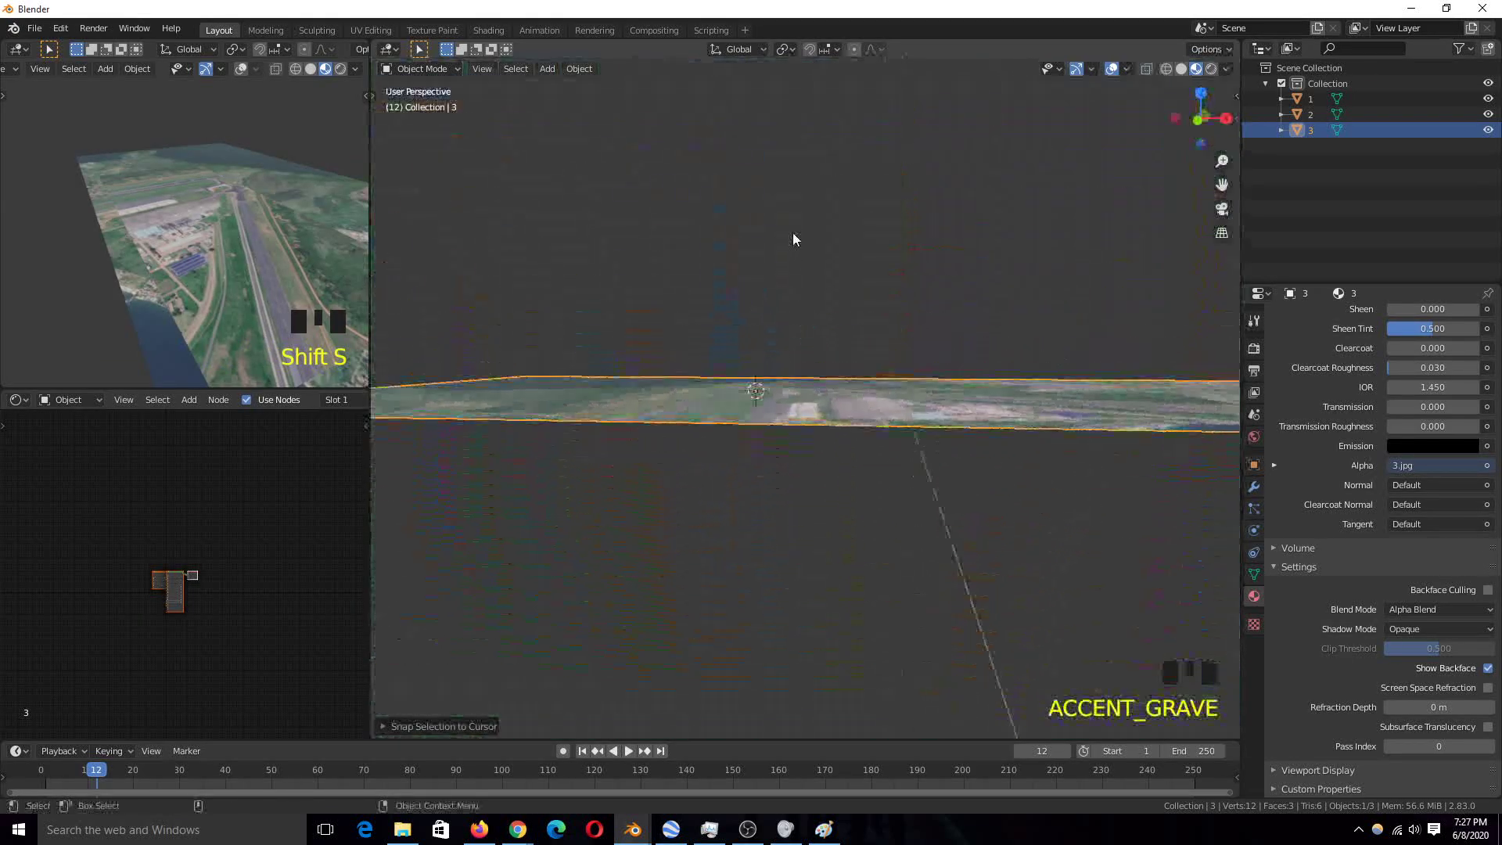
{"action": "scroll", "coordinate": [762, 374], "scroll_direction": "up", "scroll_amount": 3}
{"action": "key", "text": "grave"}
{"action": "key", "text": "grave"}
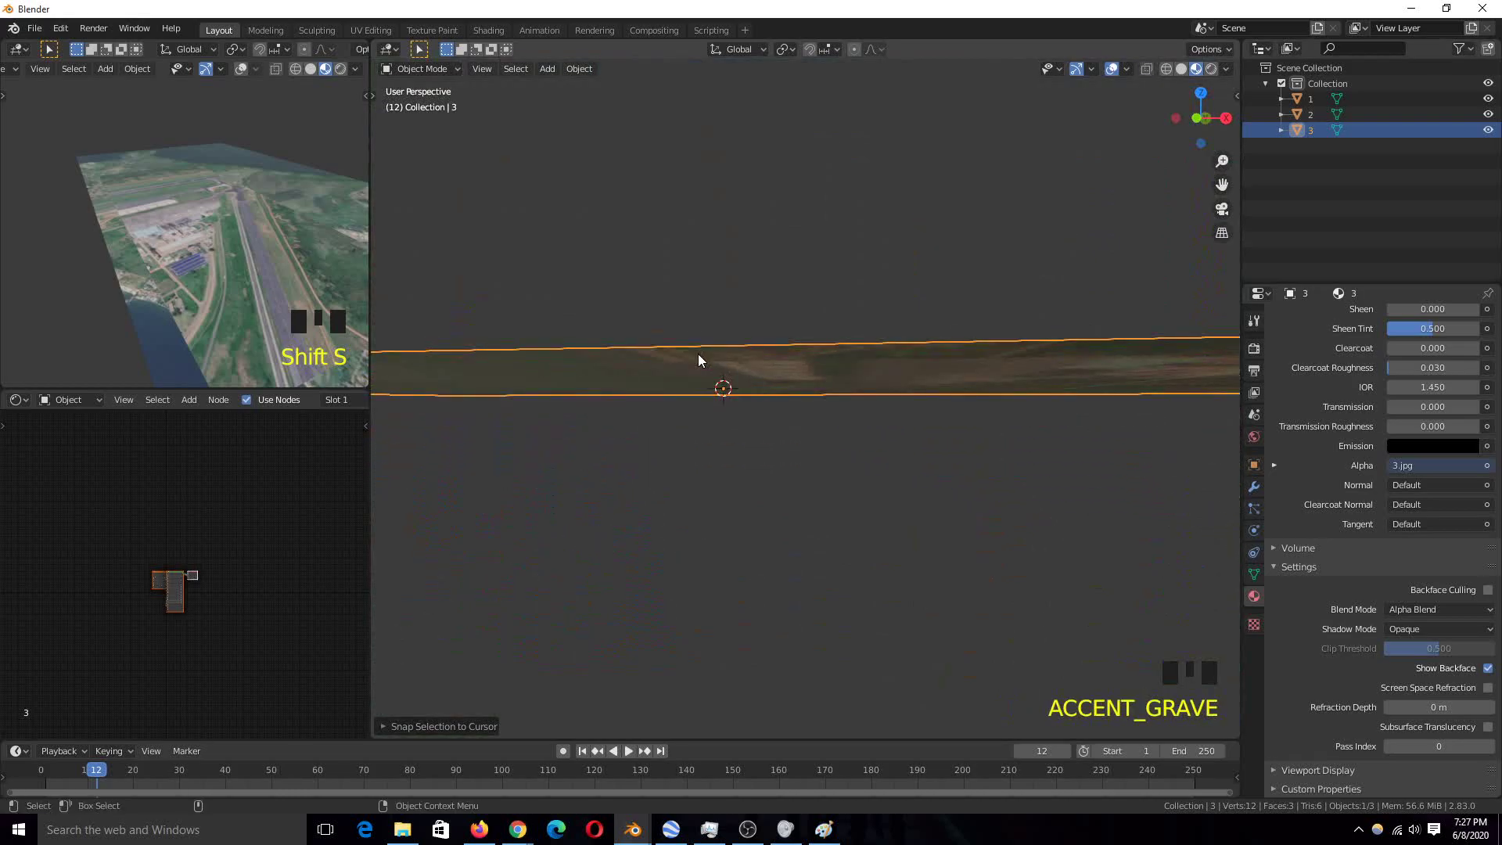
{"action": "key", "text": "g"}
{"action": "key", "text": "z"}
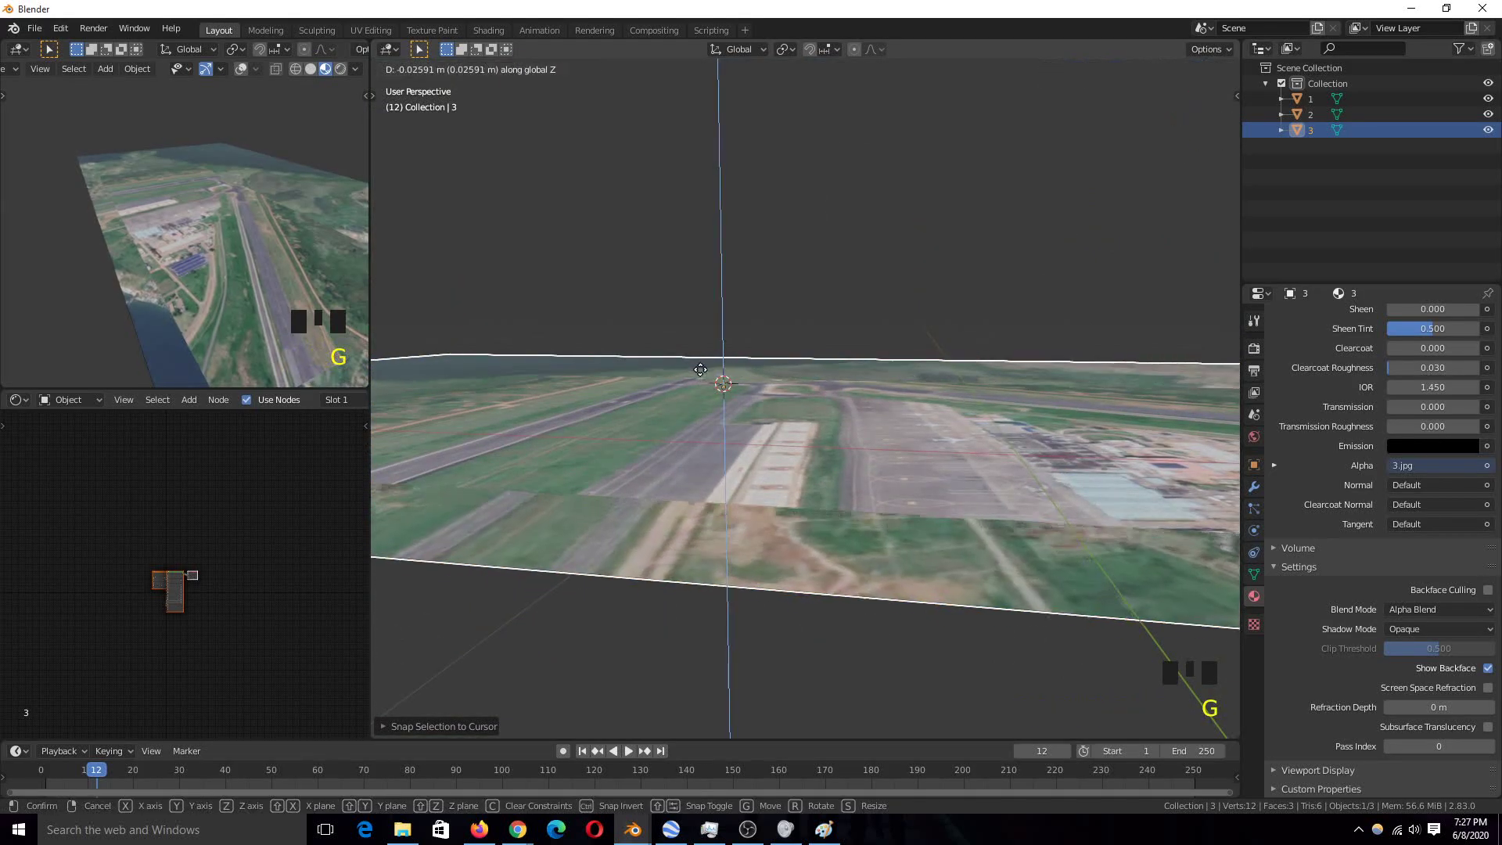
{"action": "left_click", "coordinate": [703, 386]}
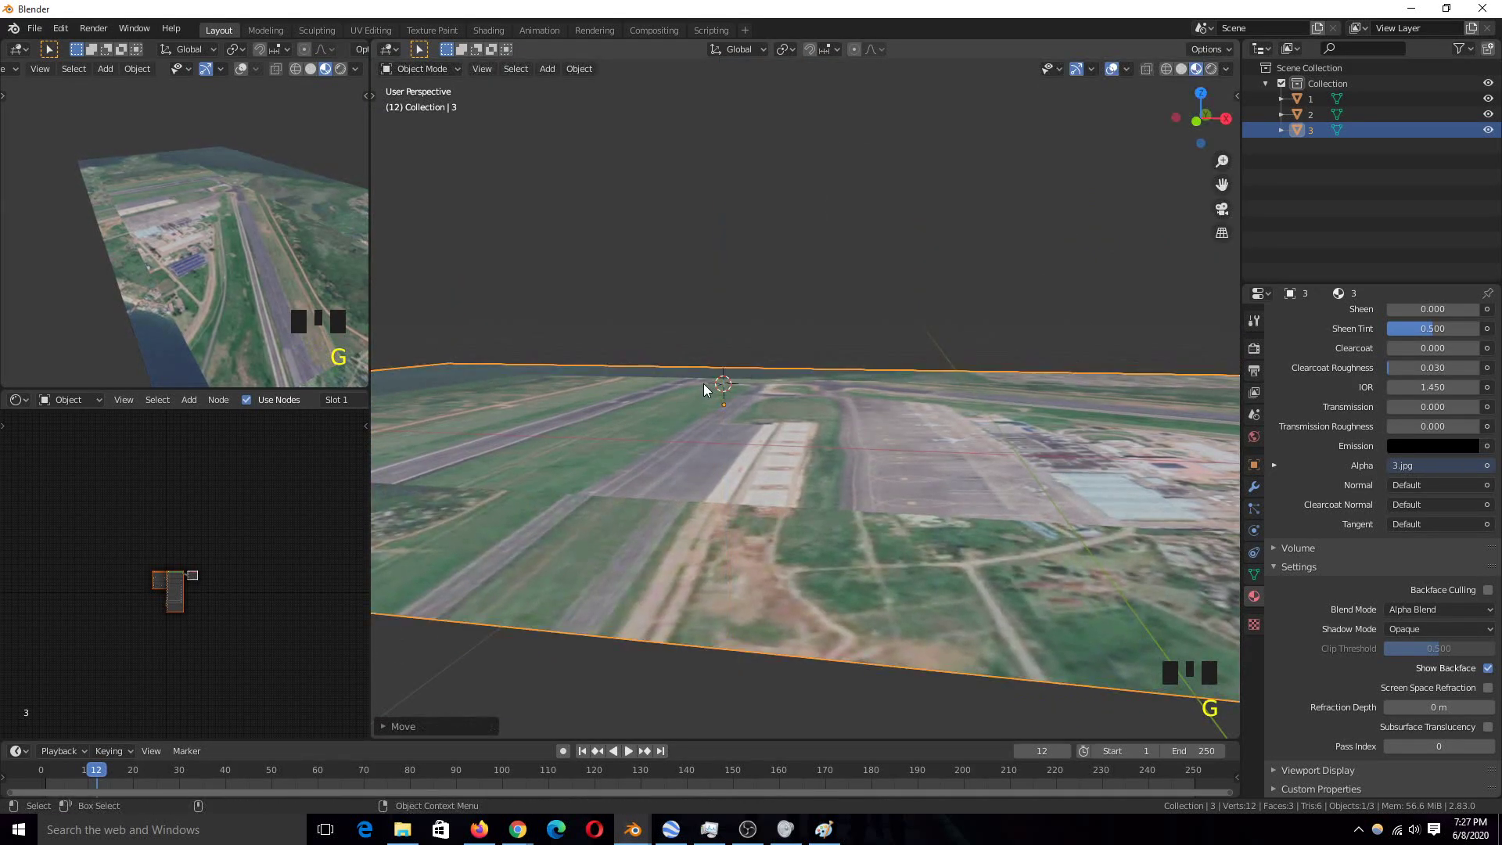
Check the plane stacking in Solid shading, cycling through the planes, then return to Material Preview
{"action": "left_click", "coordinate": [1226, 69]}
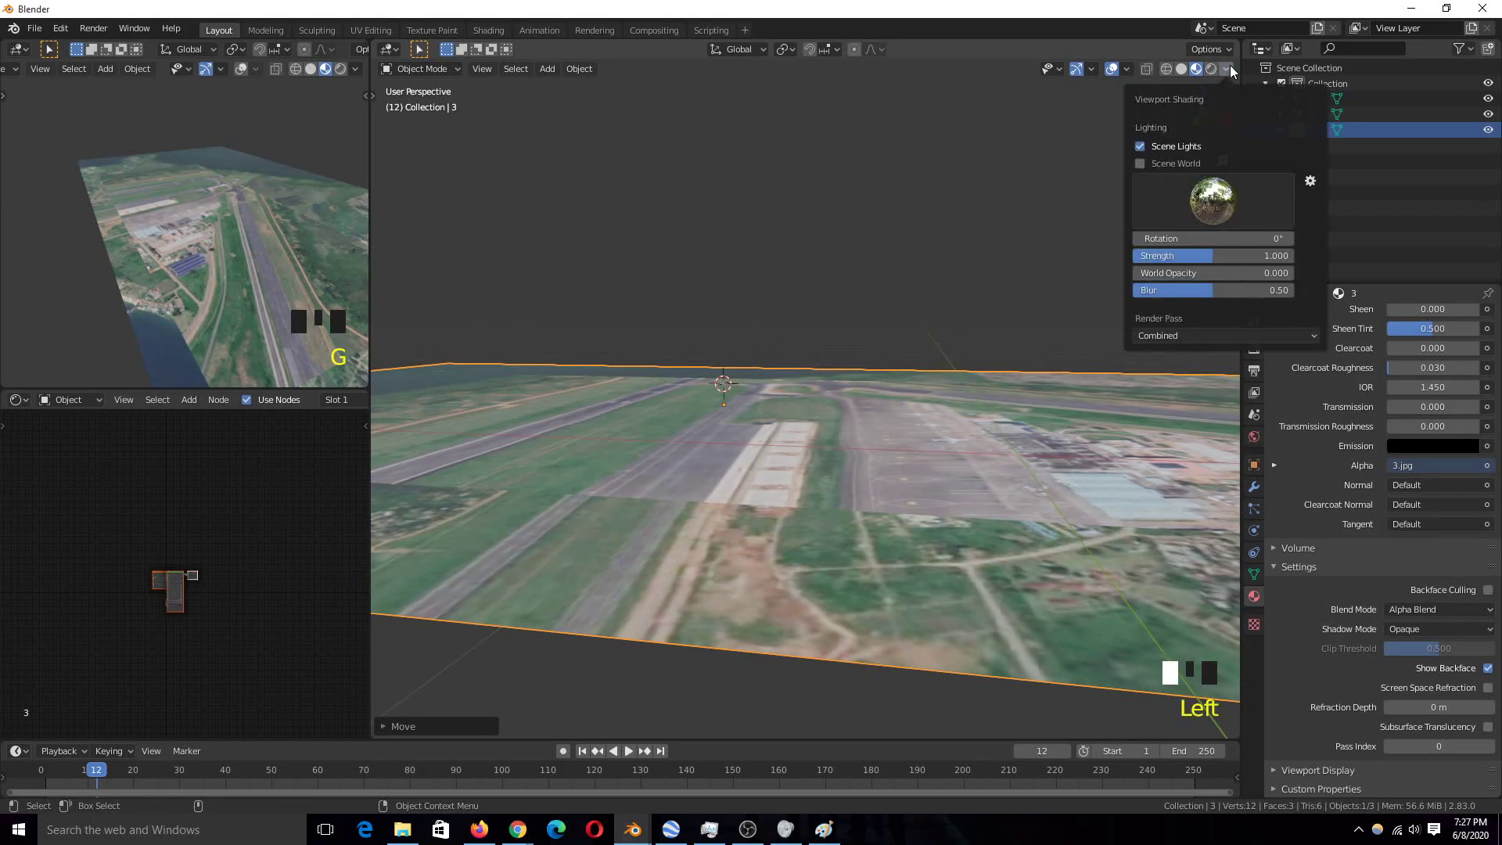
{"action": "left_click", "coordinate": [1179, 69]}
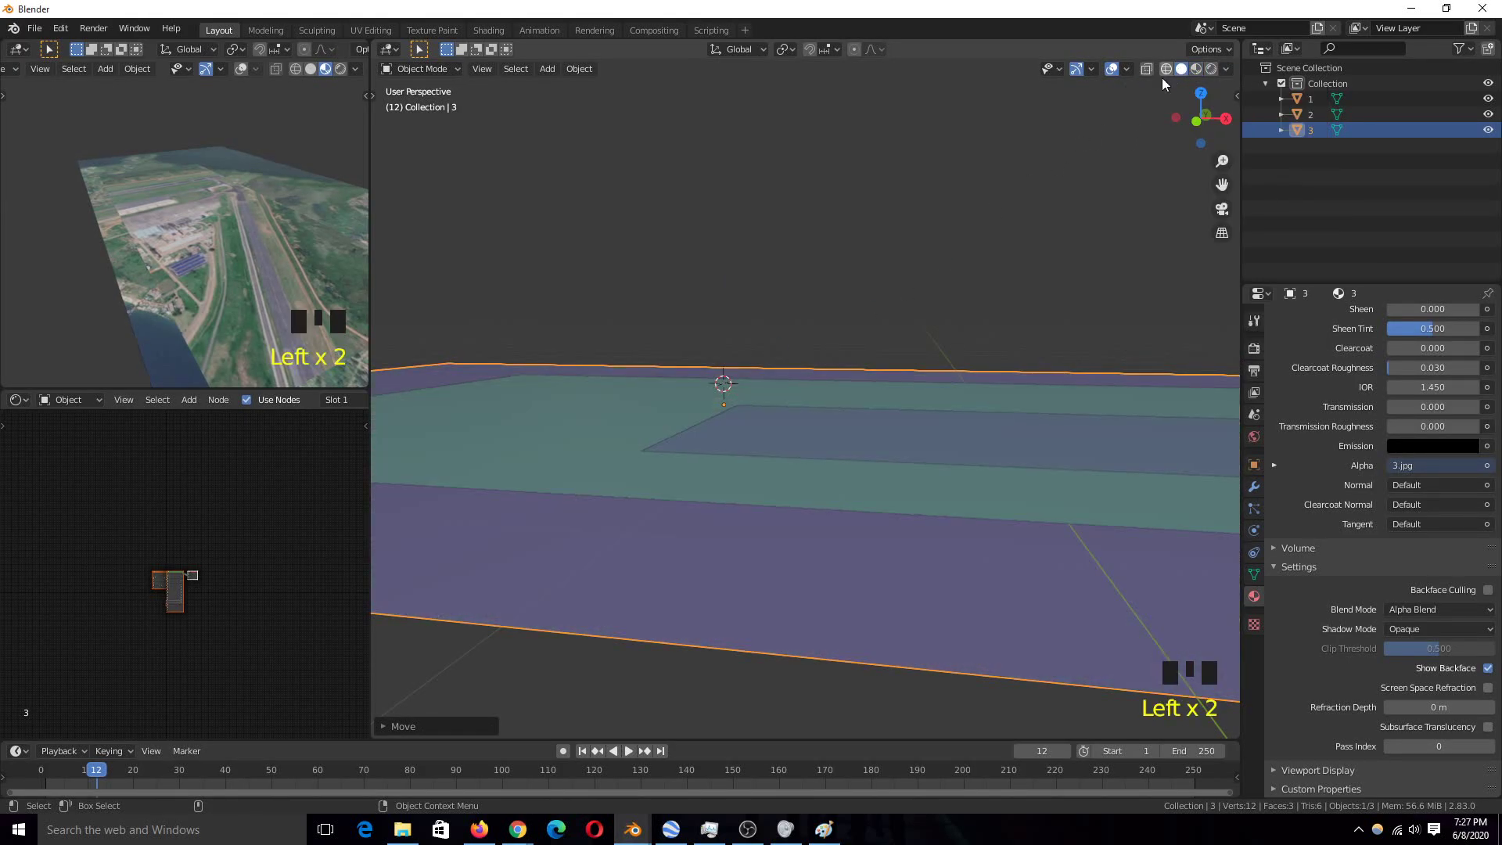
{"action": "key", "text": "grave"}
{"action": "key", "text": "grave"}
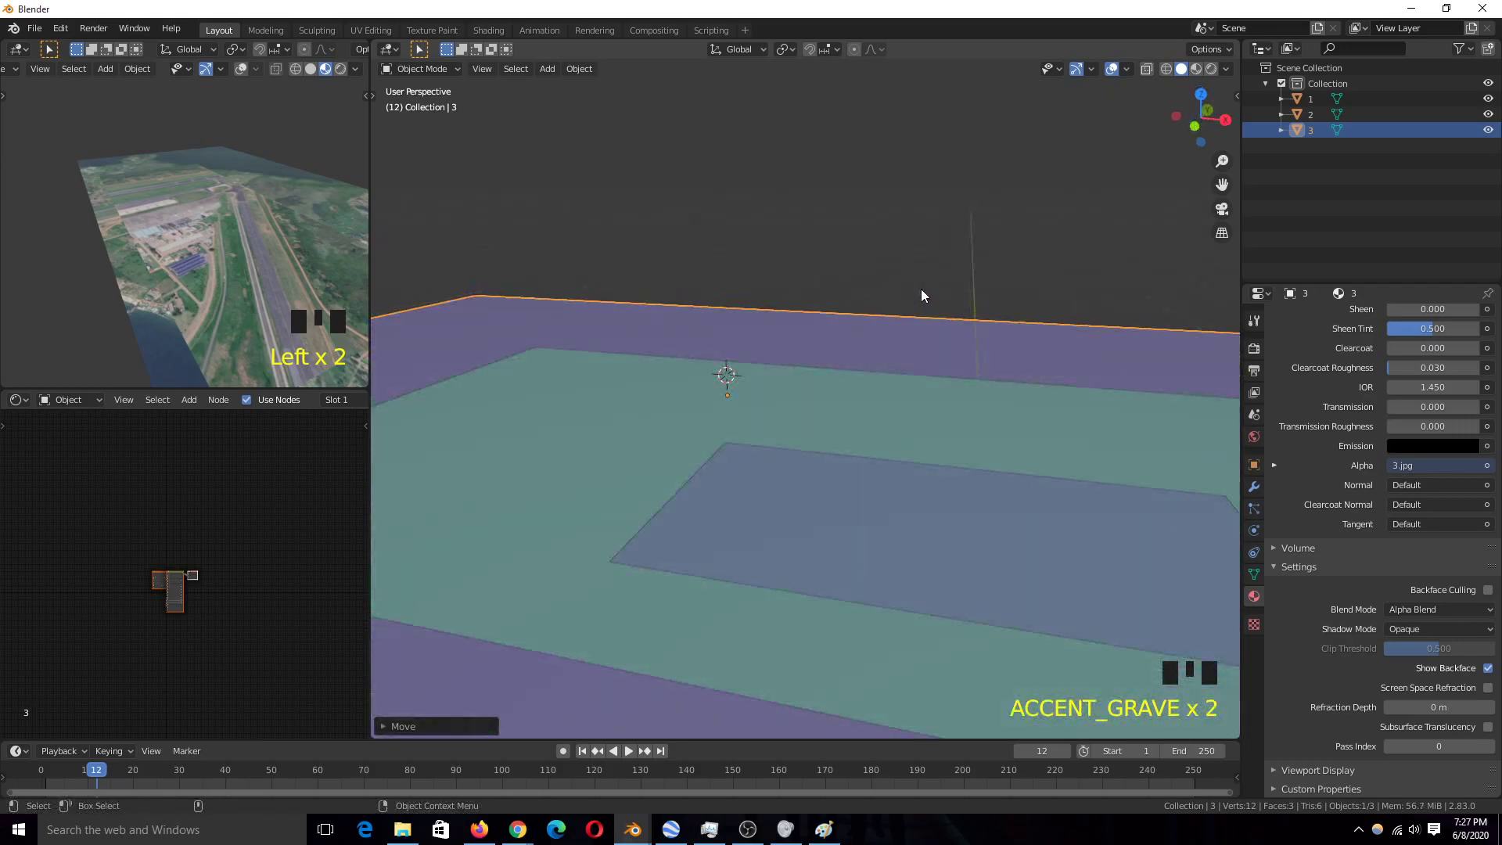
{"action": "scroll", "coordinate": [875, 461], "scroll_direction": "down", "scroll_amount": 4}
{"action": "left_click", "coordinate": [874, 470]}
{"action": "left_click", "coordinate": [873, 481]}
{"action": "left_click", "coordinate": [868, 495]}
{"action": "key", "text": "grave"}
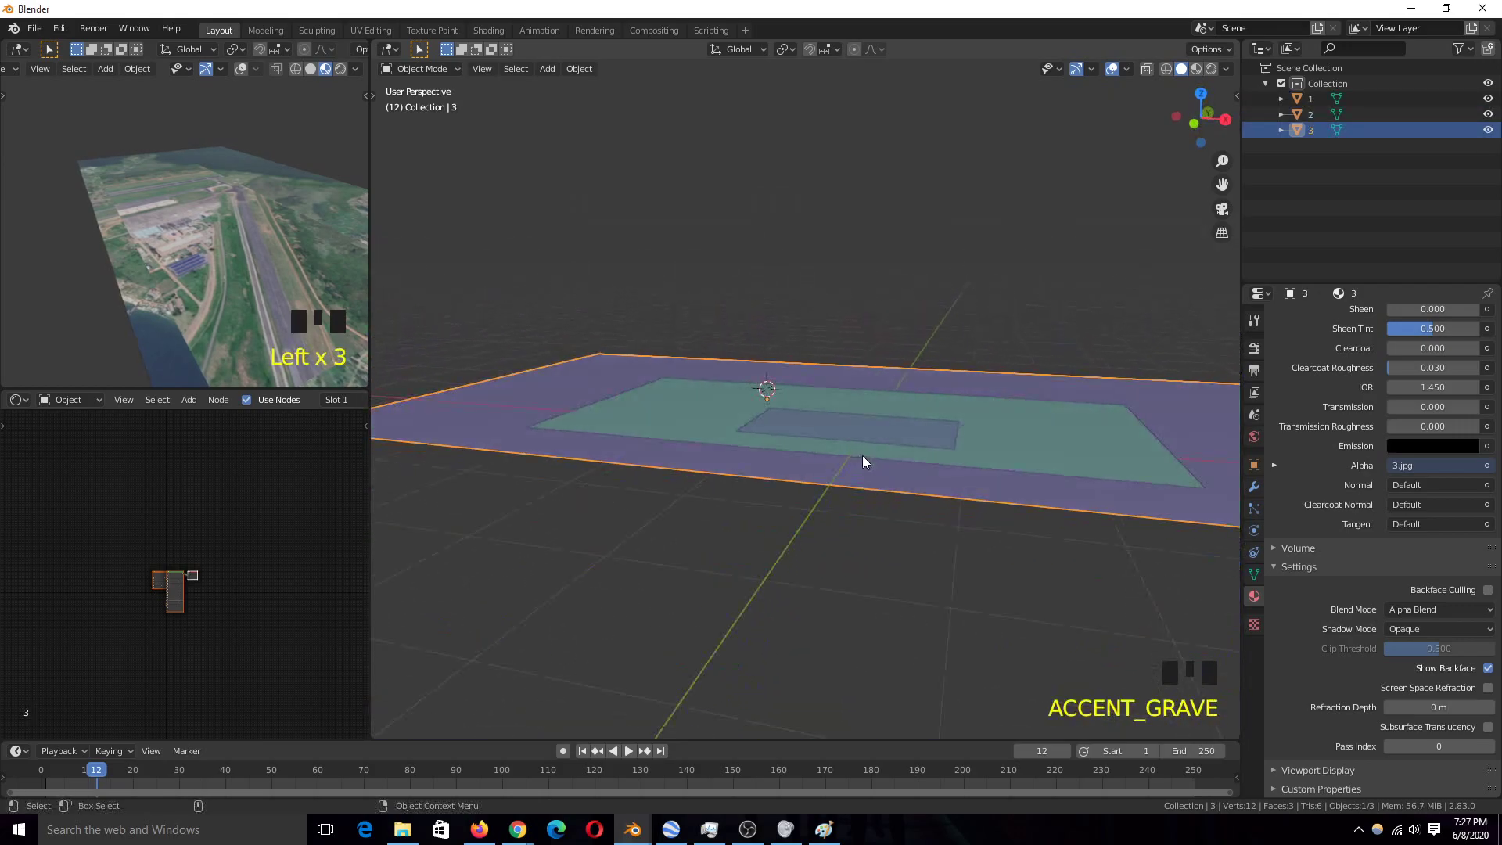
{"action": "left_click", "coordinate": [849, 468]}
{"action": "key", "text": "grave"}
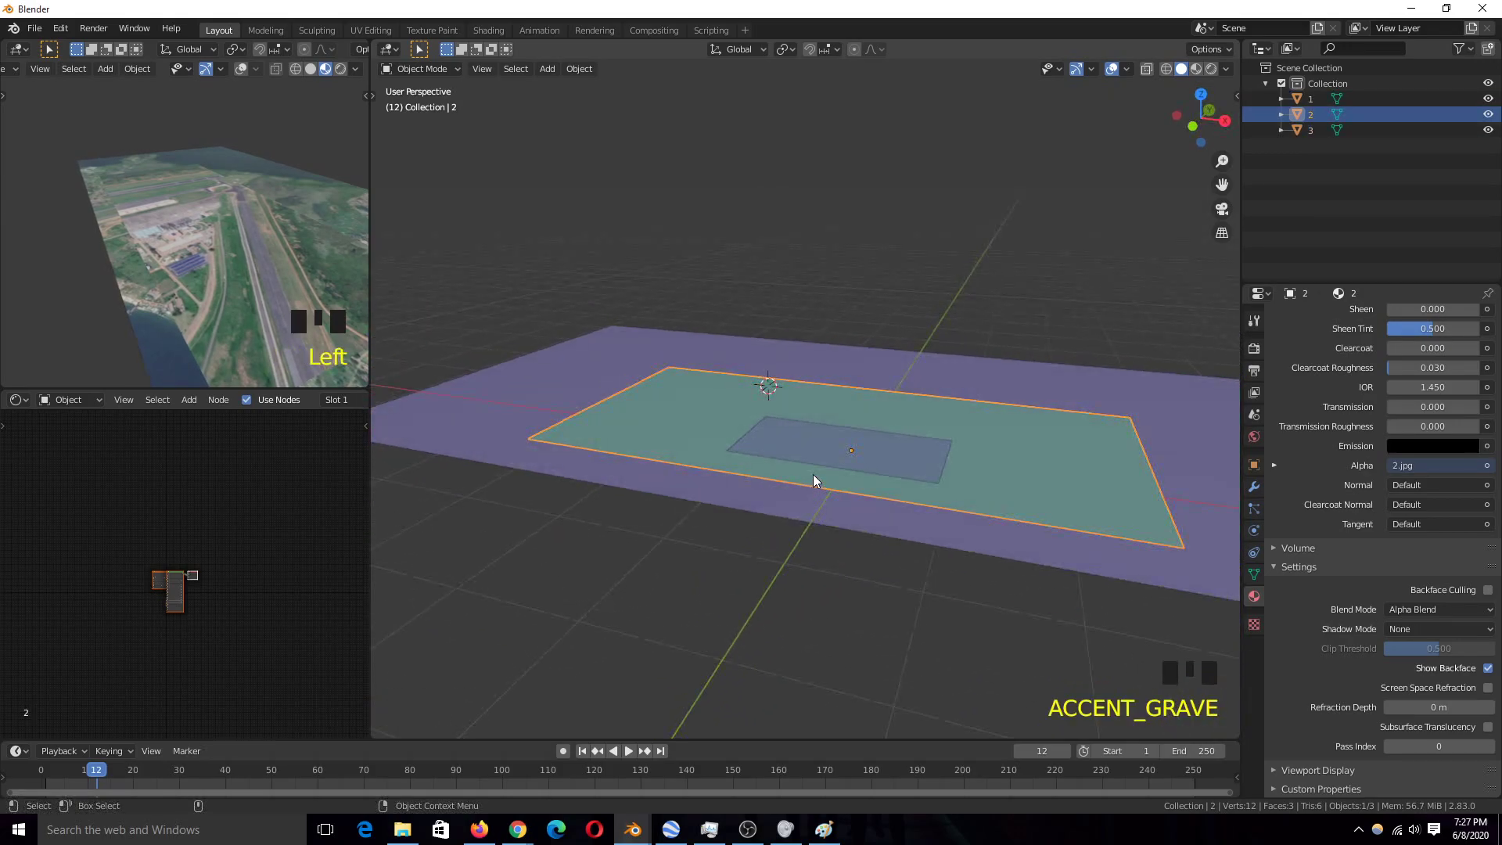
{"action": "scroll", "coordinate": [796, 465], "scroll_direction": "up", "scroll_amount": 4}
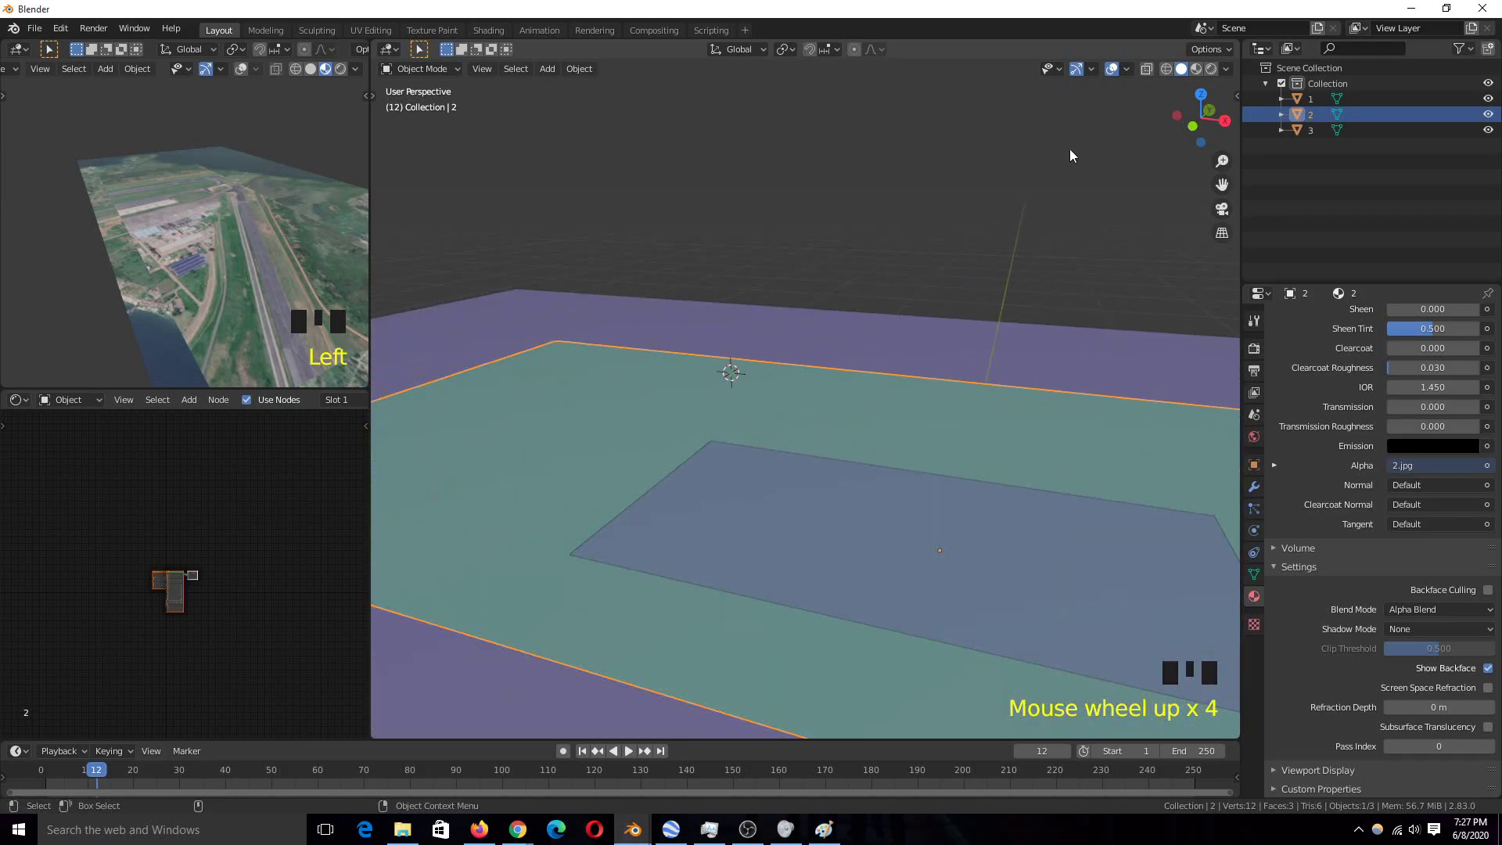
{"action": "left_click", "coordinate": [1196, 69]}
{"action": "scroll", "coordinate": [892, 294], "scroll_direction": "down", "scroll_amount": 2}
{"action": "key", "text": "grave"}
In top view, scale plane 3 to roughly match the airport images
{"action": "left_click", "coordinate": [922, 357]}
{"action": "key", "text": "KP_7"}
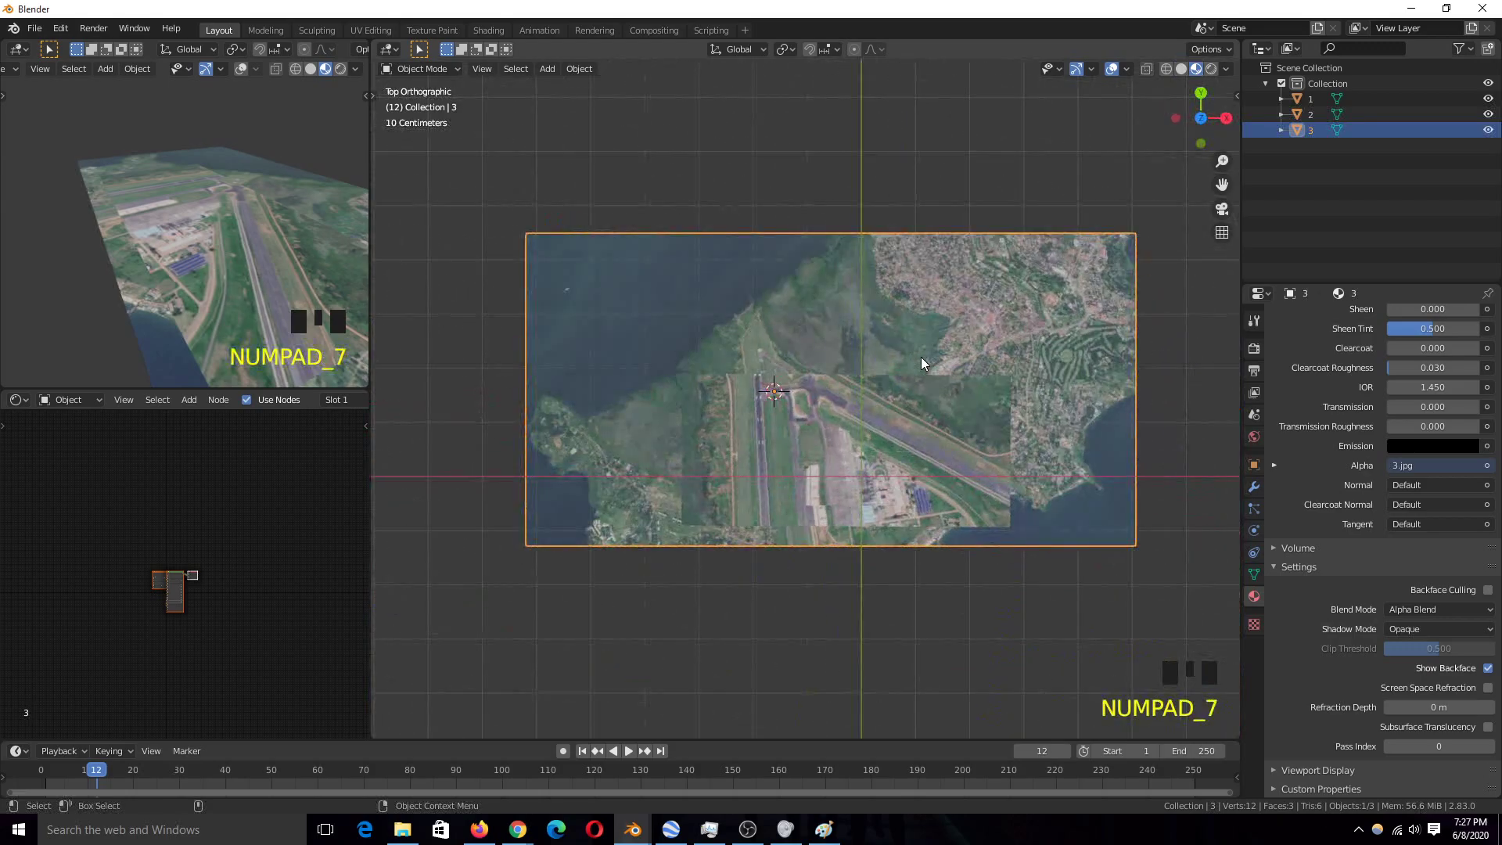
{"action": "scroll", "coordinate": [922, 356], "scroll_direction": "up", "scroll_amount": 5}
{"action": "key", "text": "s"}
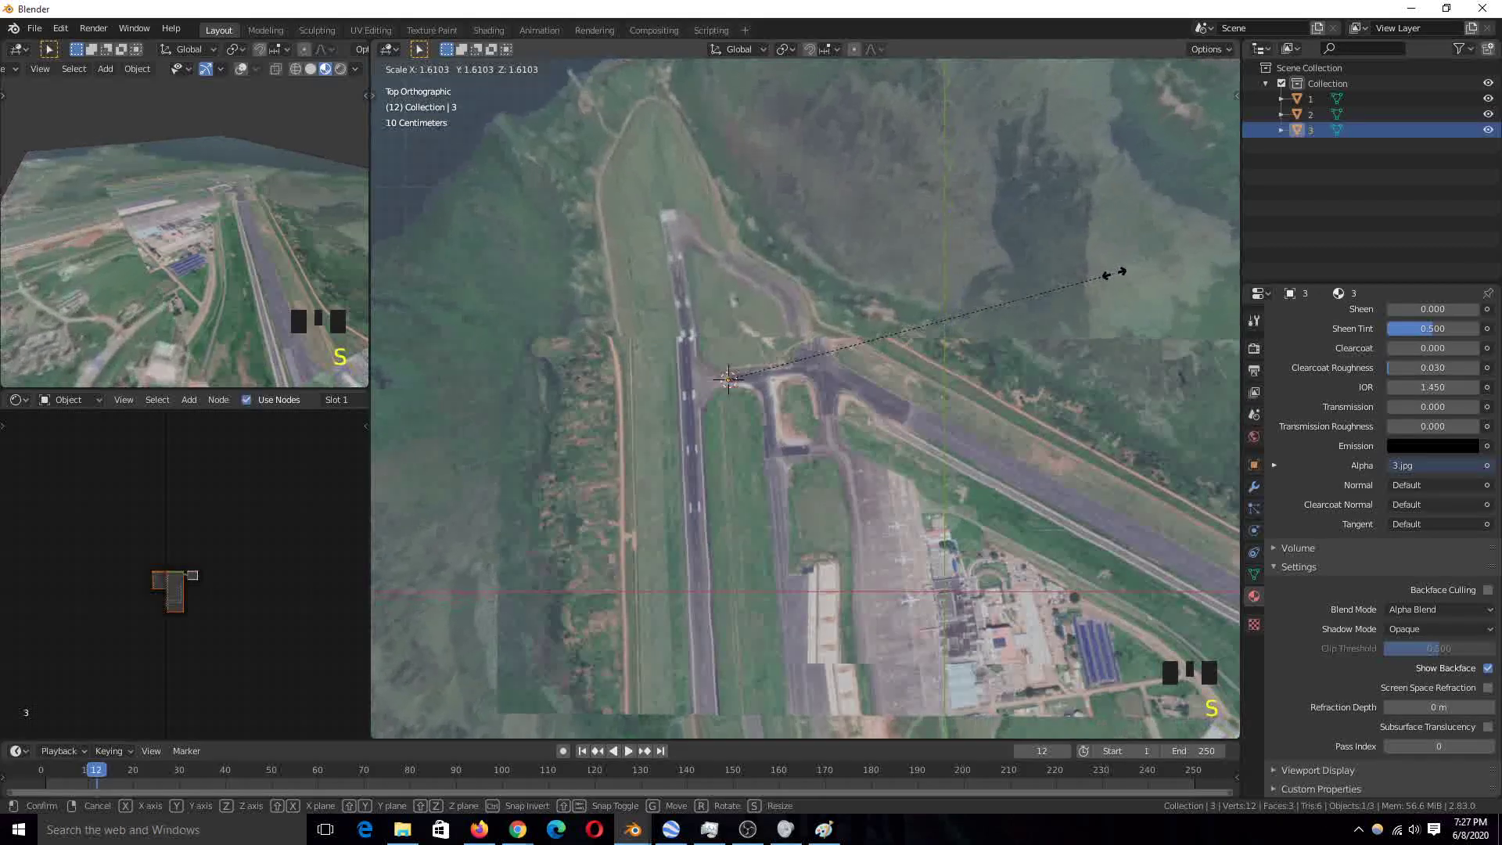
{"action": "left_click", "coordinate": [1103, 284]}
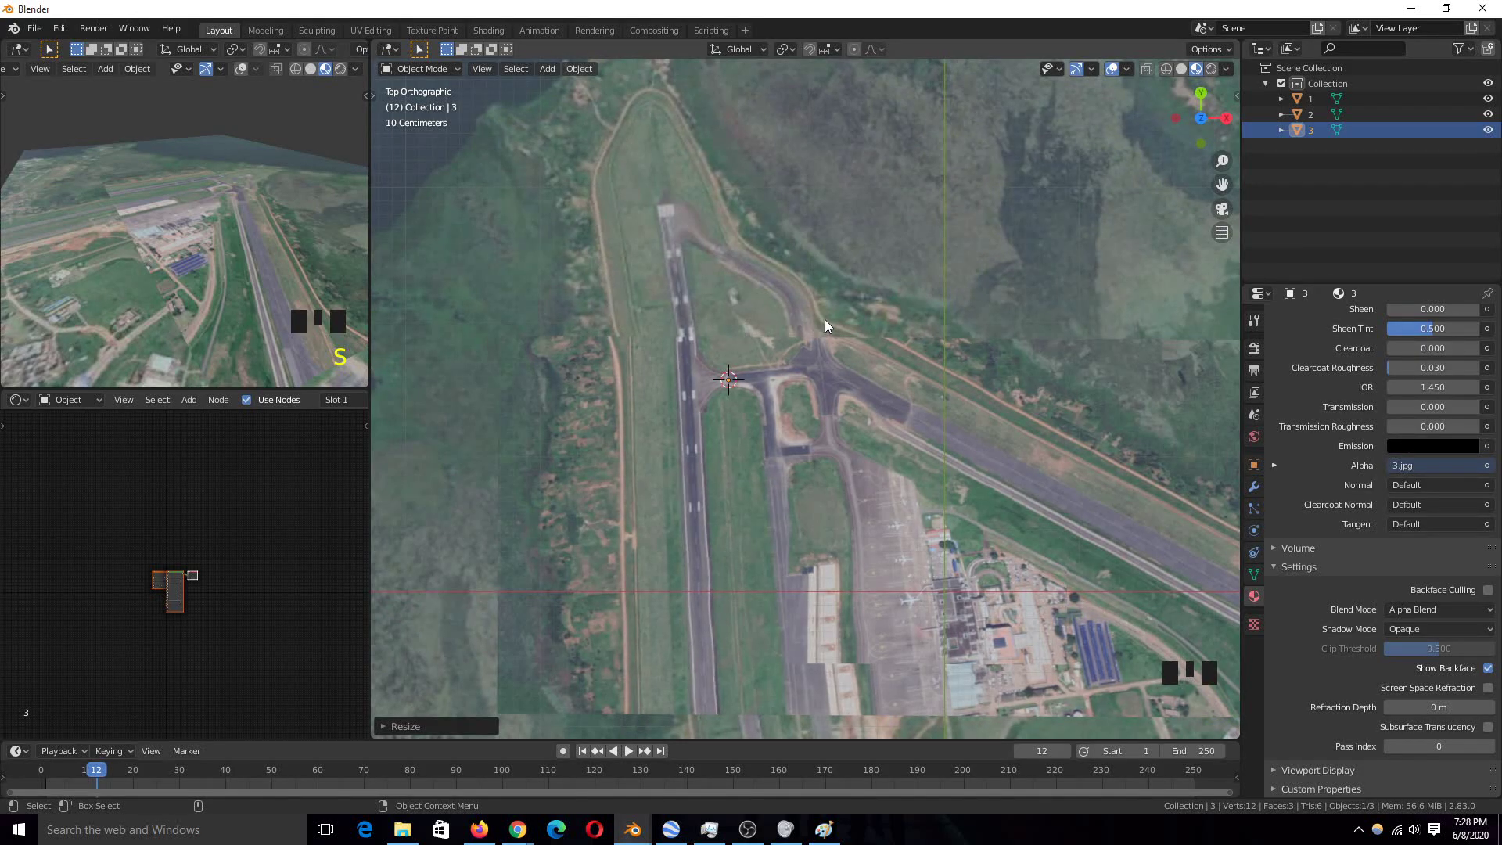
{"action": "key", "text": "s"}
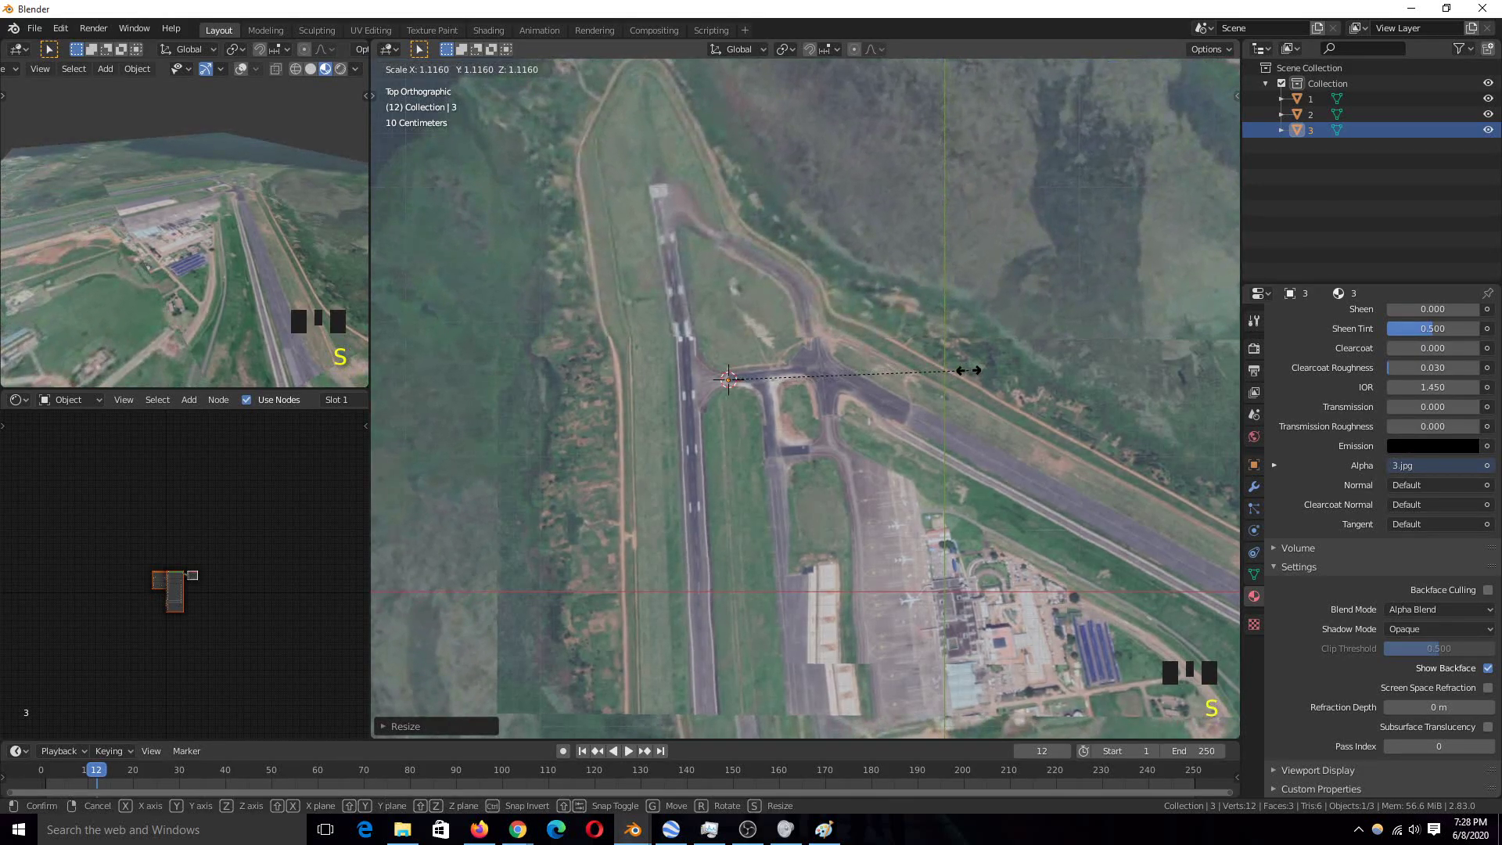
{"action": "left_click", "coordinate": [968, 370]}
Rotate and resize plane 3 so its runways line up with the airport planes below
{"action": "key", "text": "s"}
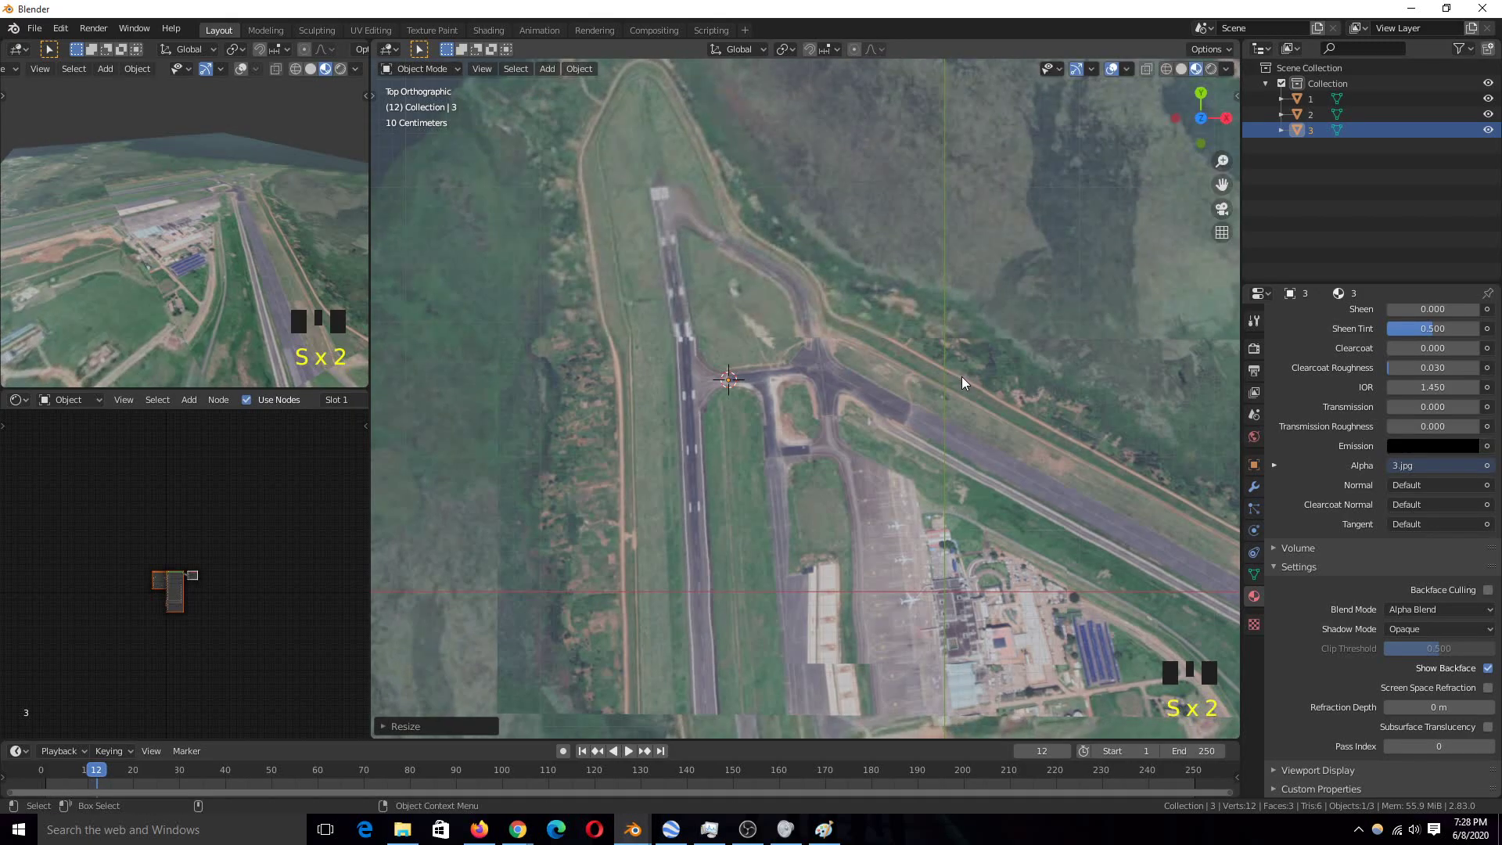
{"action": "key", "text": "r"}
{"action": "key", "text": "s"}
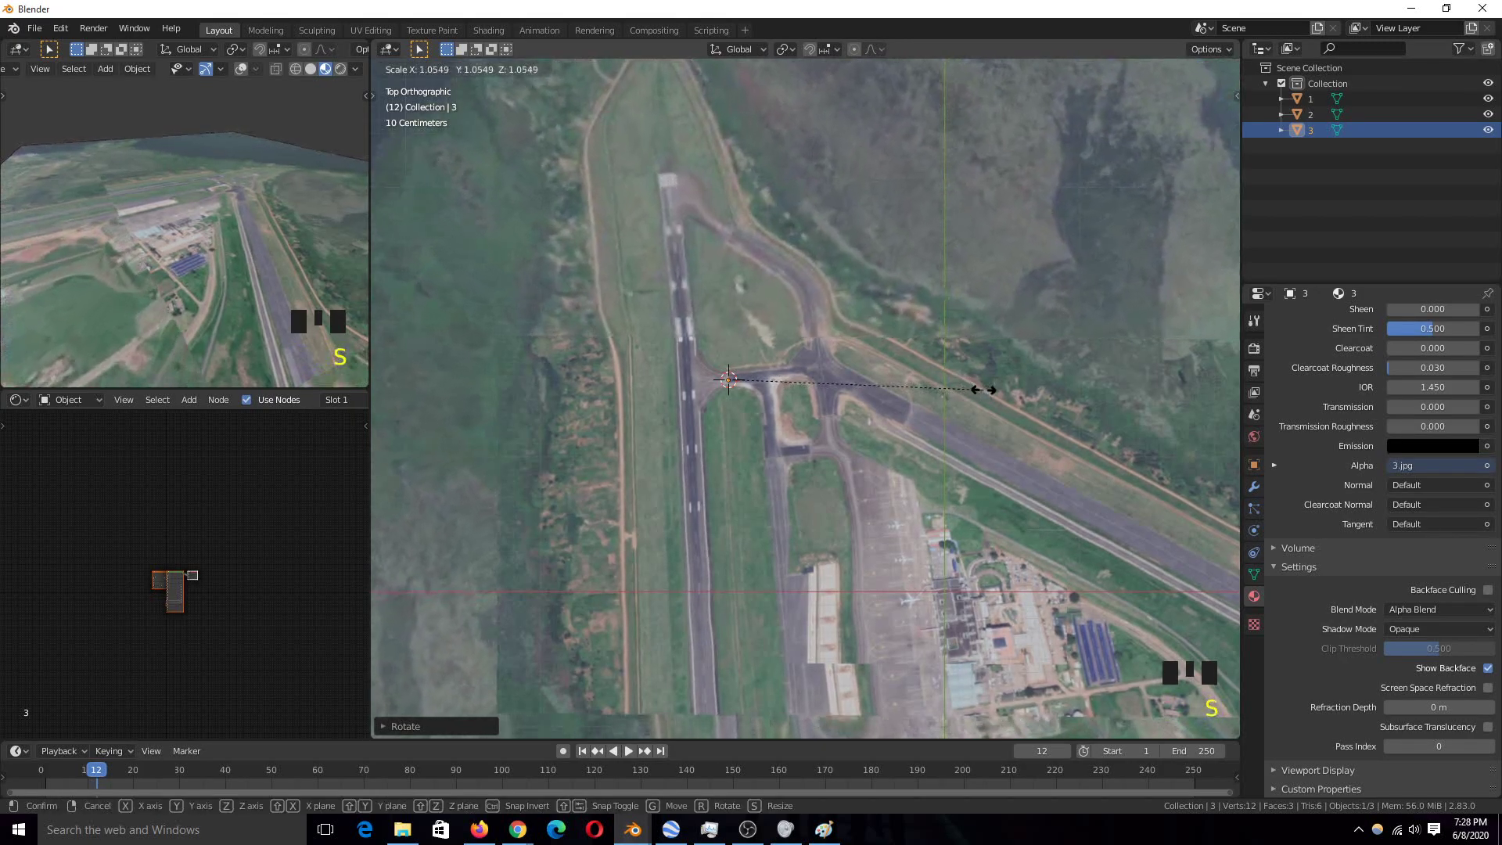
{"action": "left_click", "coordinate": [989, 396]}
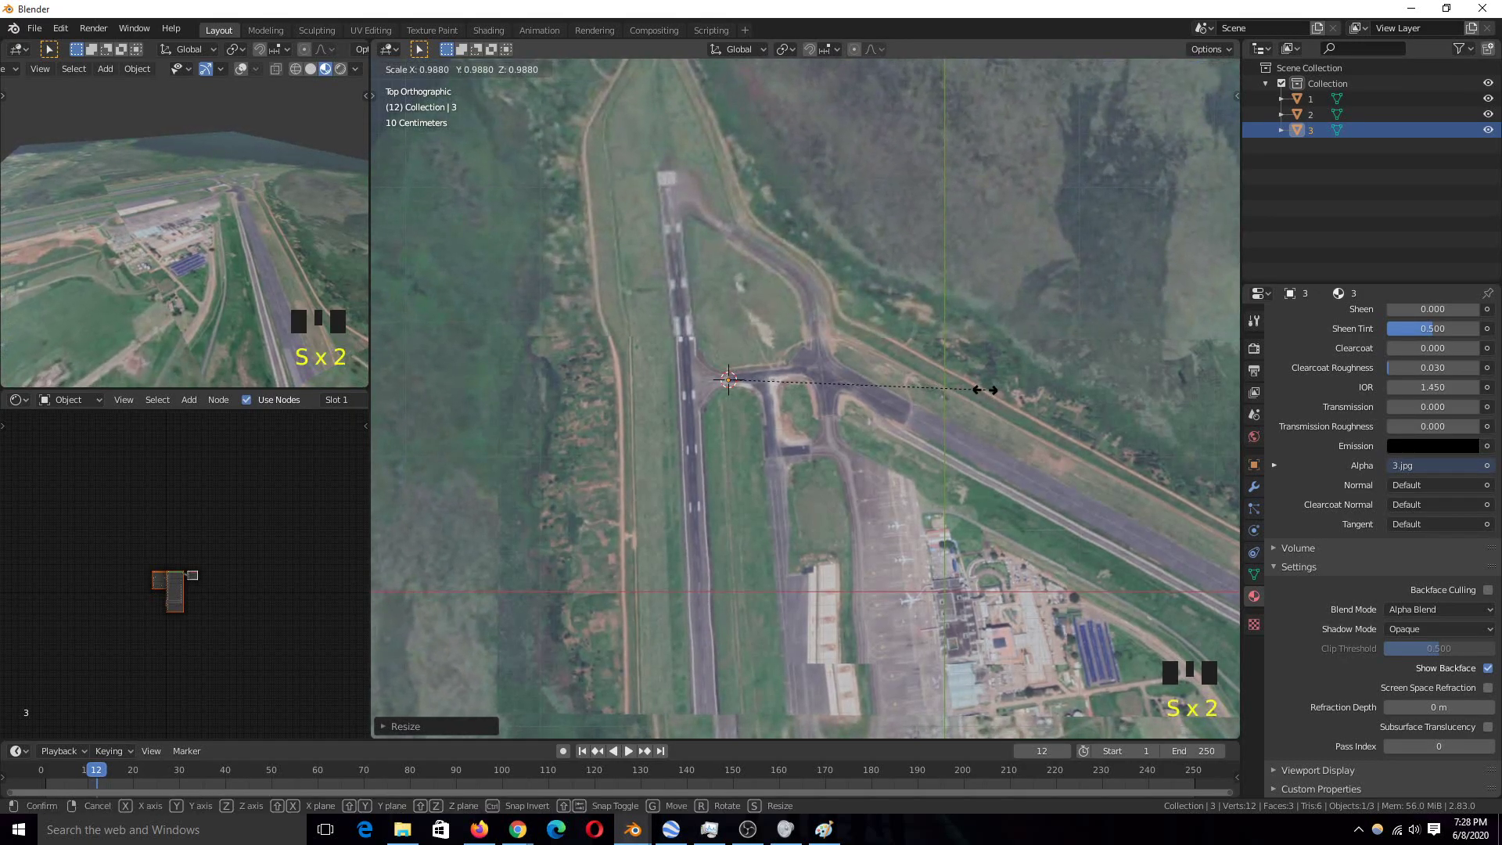
{"action": "key", "text": "s"}
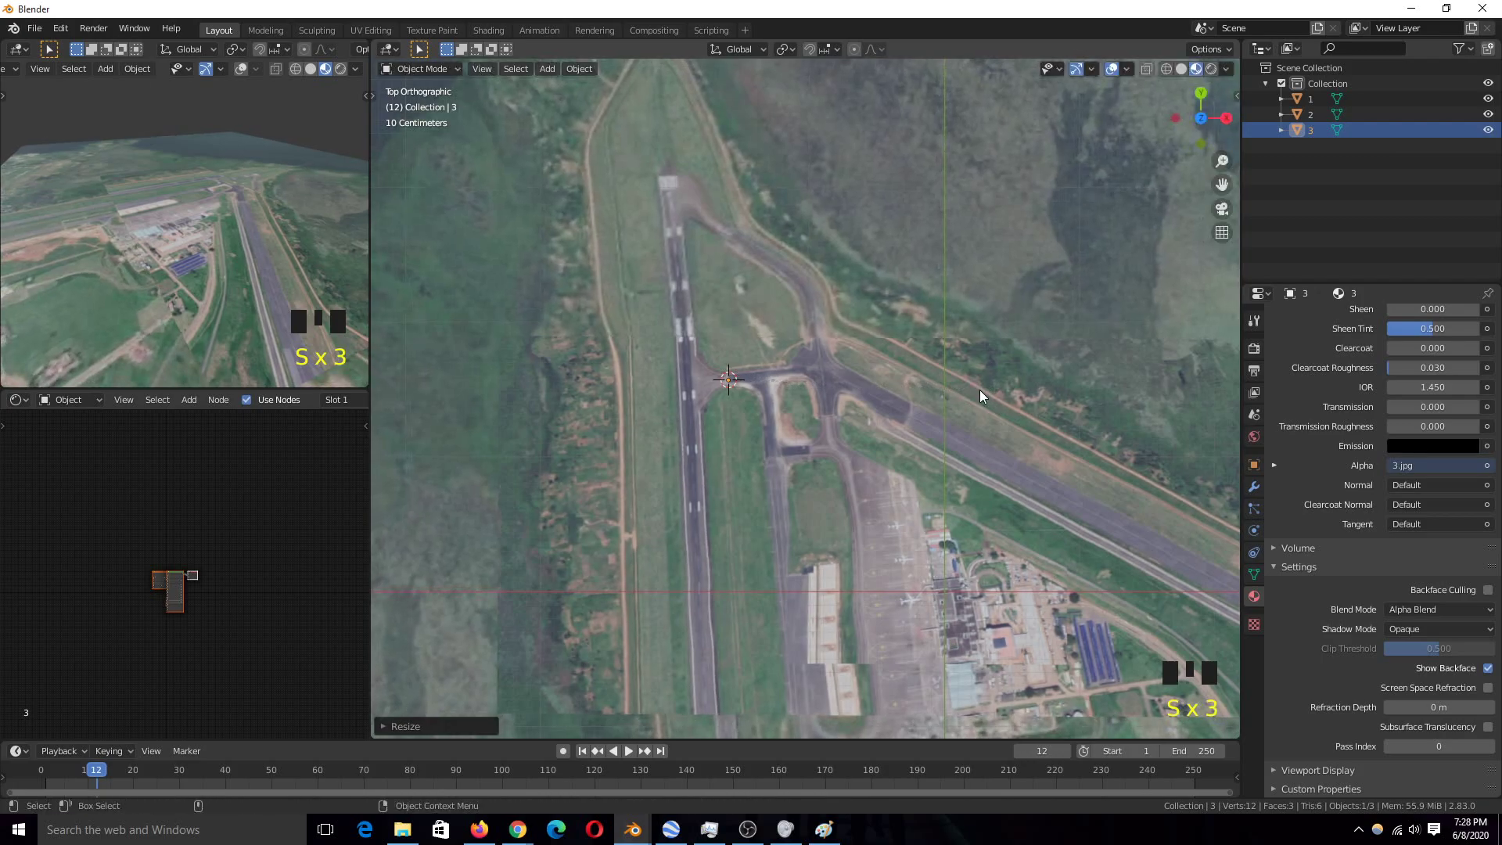
{"action": "scroll", "coordinate": [979, 390], "scroll_direction": "down", "scroll_amount": 6}
Deselect everything and zoom in and out to inspect the alignment, then orbit across the planes
{"action": "key", "text": "alt+a"}
{"action": "scroll", "coordinate": [856, 386], "scroll_direction": "down", "scroll_amount": 6}
{"action": "scroll", "coordinate": [803, 260], "scroll_direction": "up", "scroll_amount": 3}
{"action": "scroll", "coordinate": [931, 297], "scroll_direction": "down", "scroll_amount": 5}
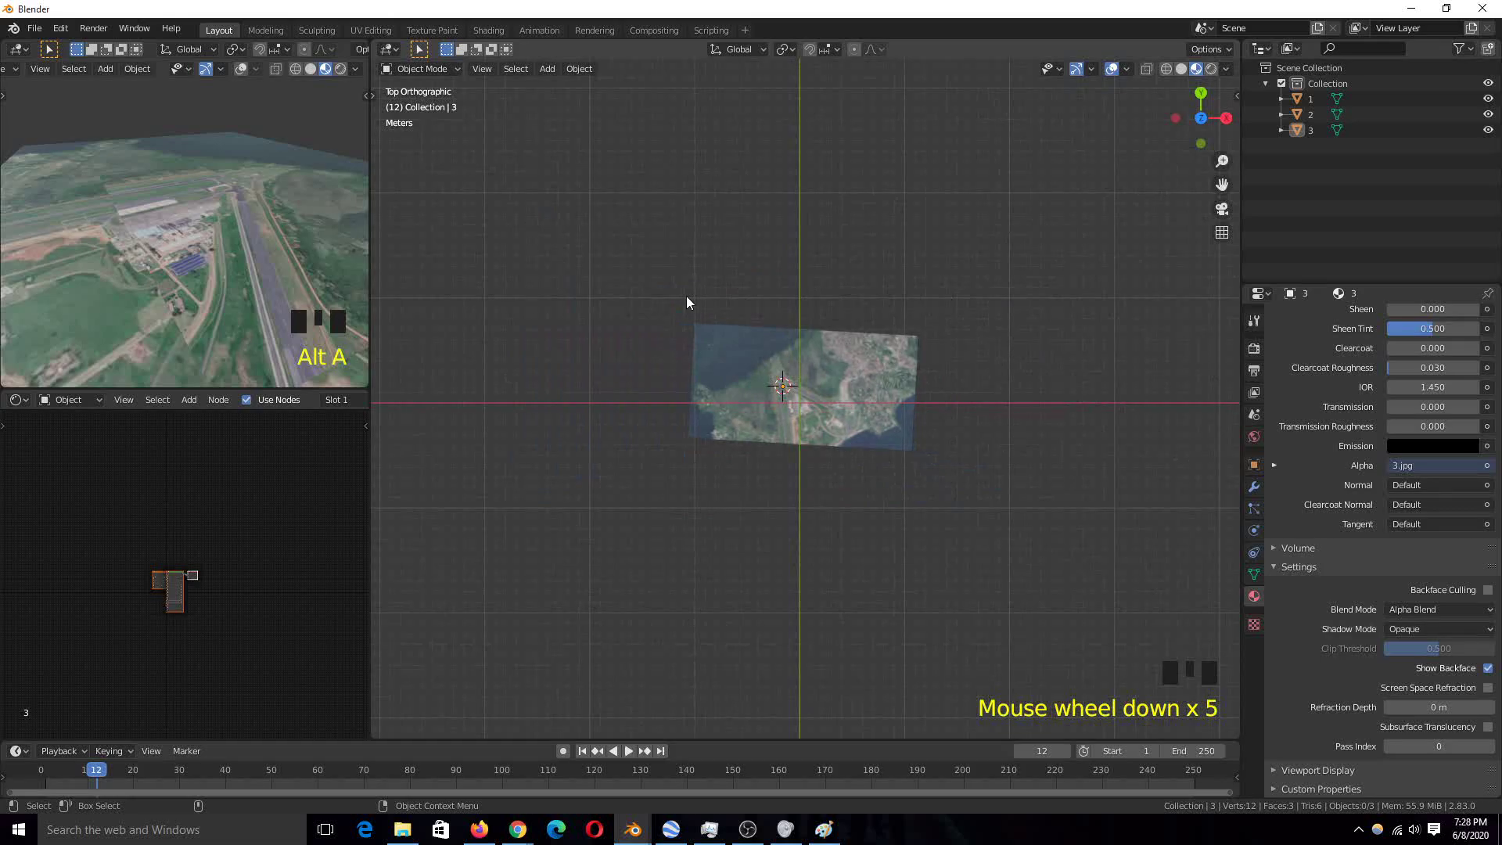
{"action": "scroll", "coordinate": [734, 340], "scroll_direction": "up", "scroll_amount": 7}
{"action": "scroll", "coordinate": [673, 366], "scroll_direction": "up", "scroll_amount": 6}
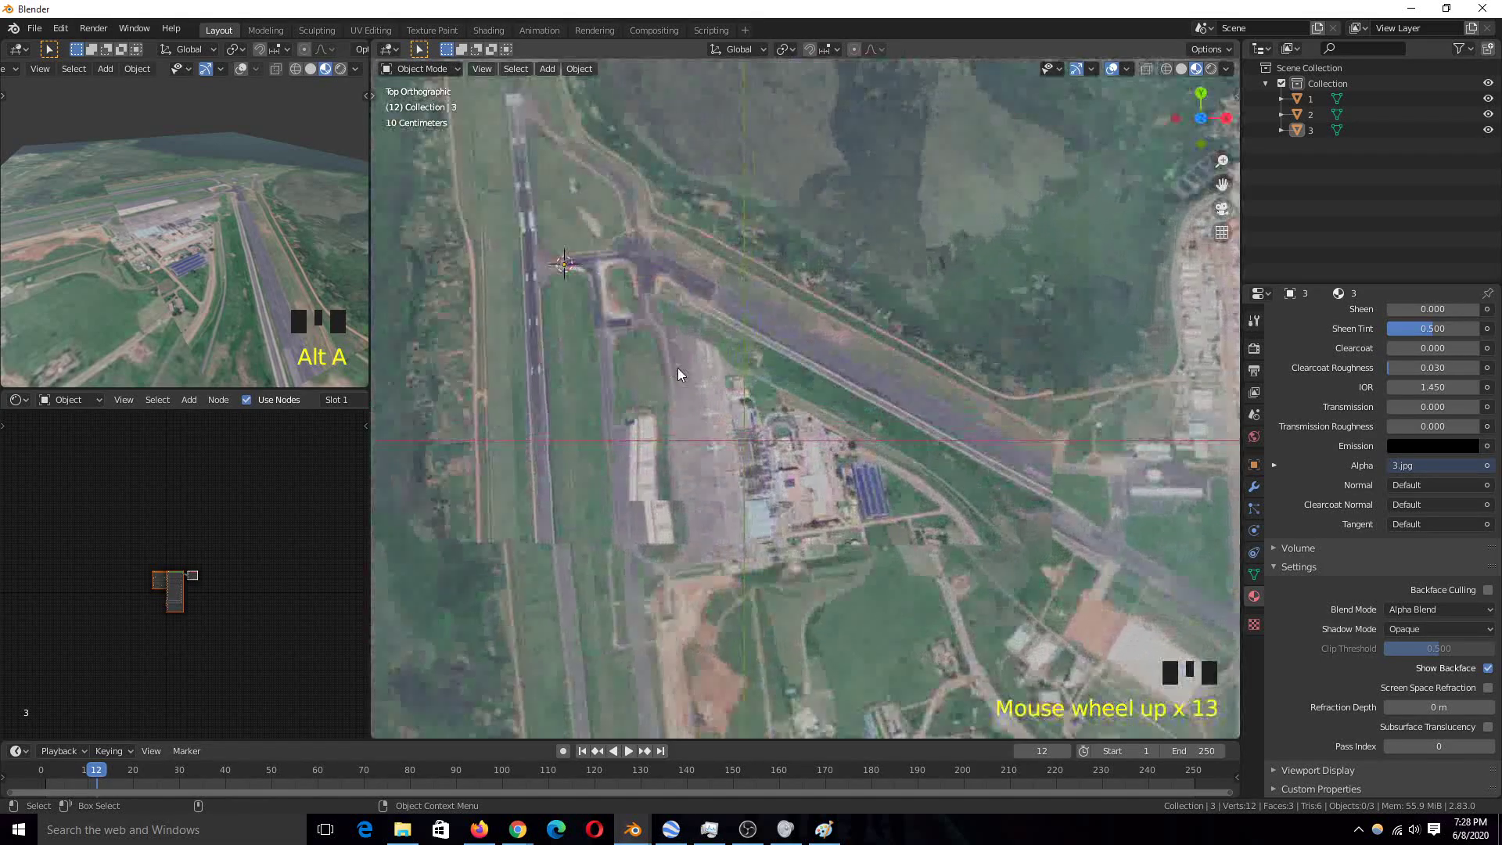
{"action": "scroll", "coordinate": [795, 379], "scroll_direction": "up", "scroll_amount": 5}
{"action": "scroll", "coordinate": [773, 383], "scroll_direction": "down", "scroll_amount": 5}
{"action": "scroll", "coordinate": [790, 380], "scroll_direction": "down", "scroll_amount": 6}
{"action": "scroll", "coordinate": [814, 379], "scroll_direction": "up", "scroll_amount": 3}
{"action": "scroll", "coordinate": [814, 377], "scroll_direction": "down", "scroll_amount": 5}
{"action": "key", "text": "grave"}
{"action": "middle_click_drag", "start_coordinate": [813, 379], "coordinate": [791, 352]}
Add a camera with cleared rotation pointing straight down and look through it
{"action": "scroll", "coordinate": [791, 352], "scroll_direction": "up", "scroll_amount": 5}
{"action": "key", "text": "shift+a"}
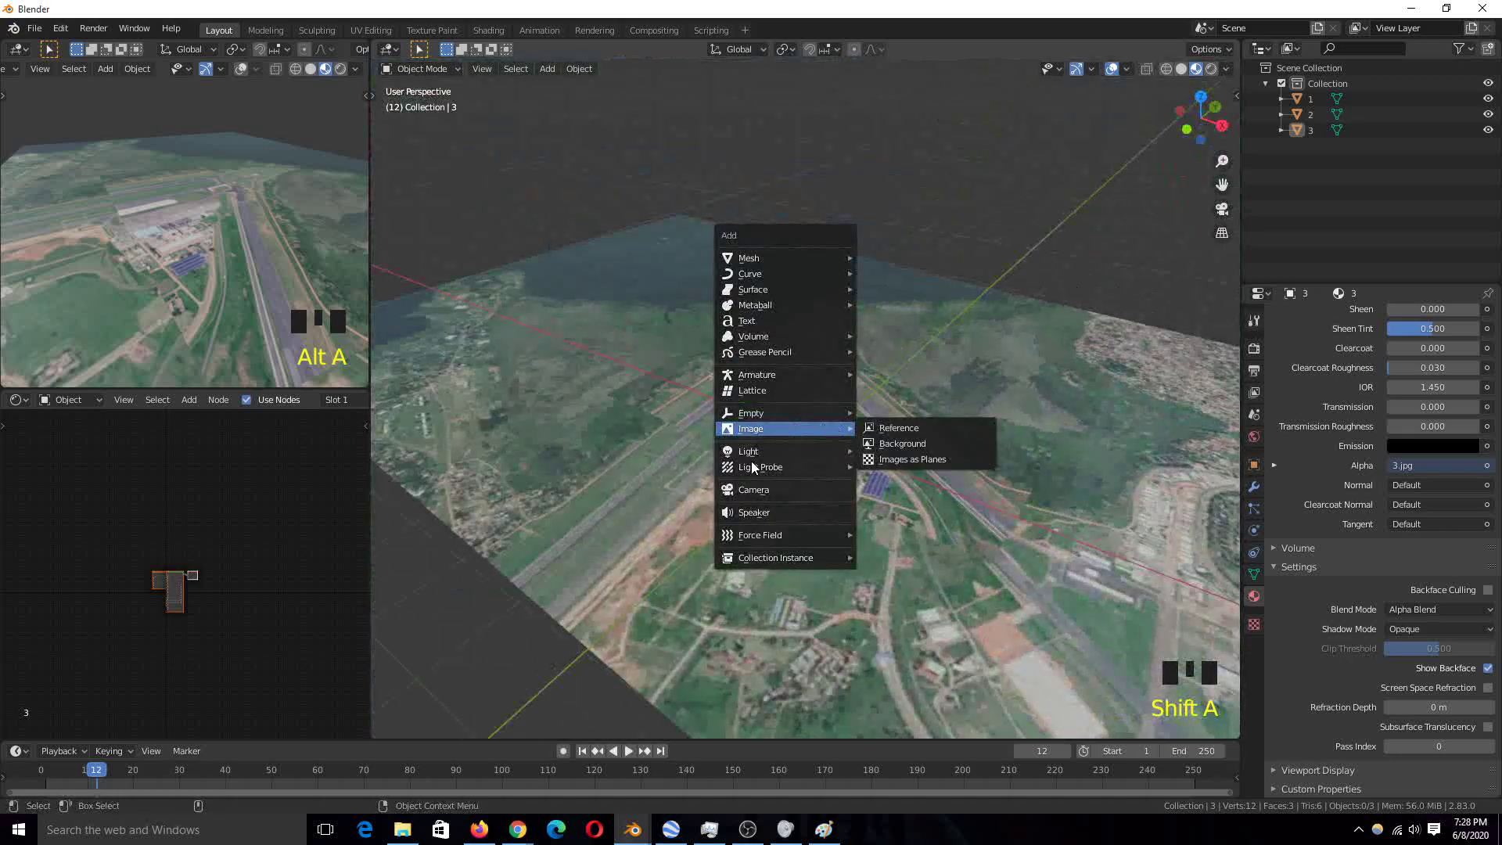
{"action": "left_click", "coordinate": [777, 493]}
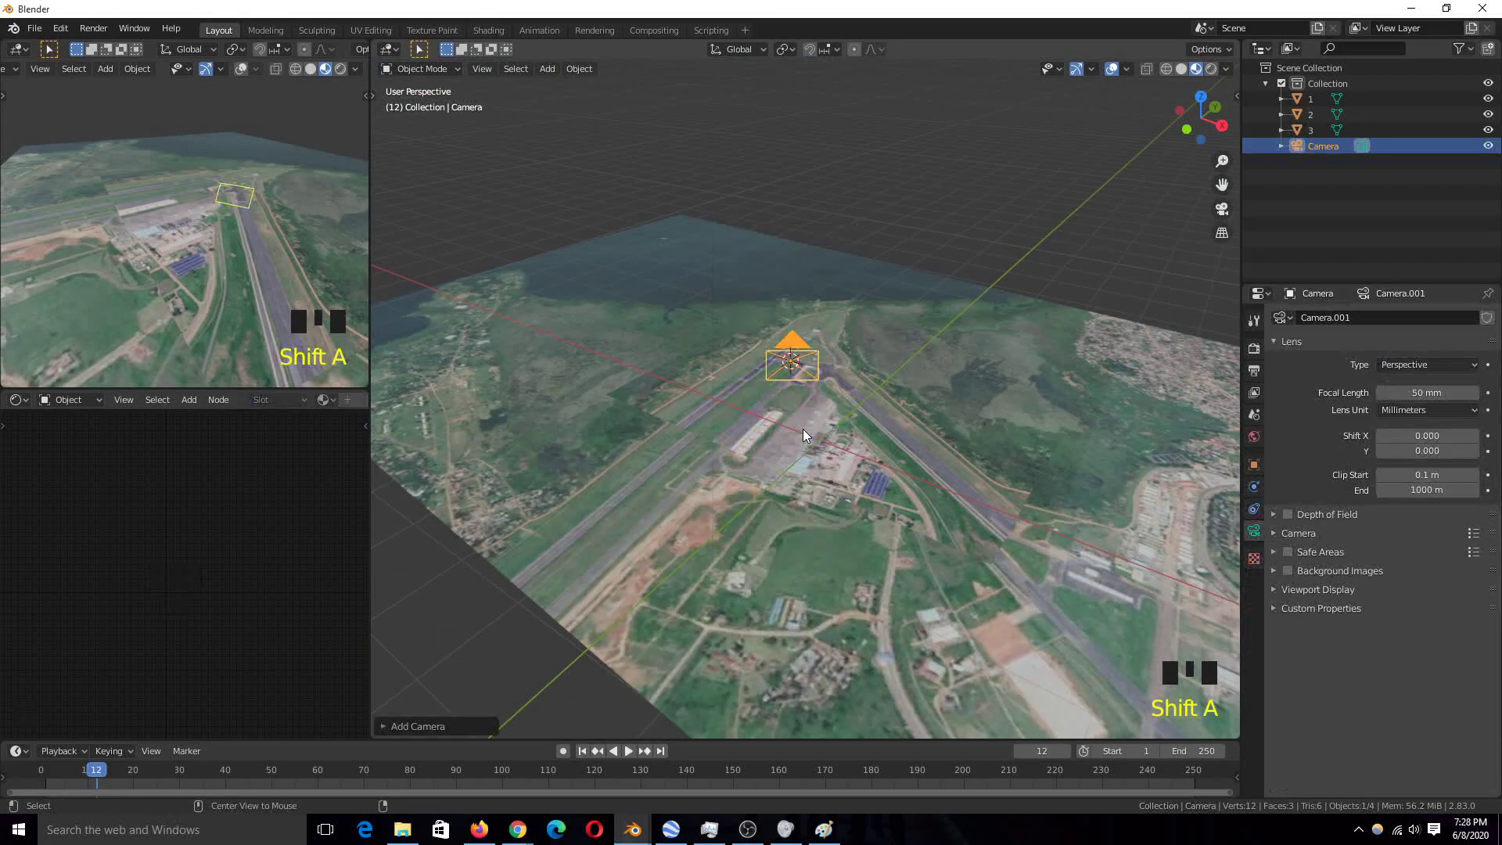
{"action": "key", "text": "alt+r"}
{"action": "key", "text": "ctrl+KP_0"}
At frame 0, raise the camera above the airport planes and show its view in the small viewport
{"action": "scroll", "coordinate": [802, 435], "scroll_direction": "down", "scroll_amount": 6}
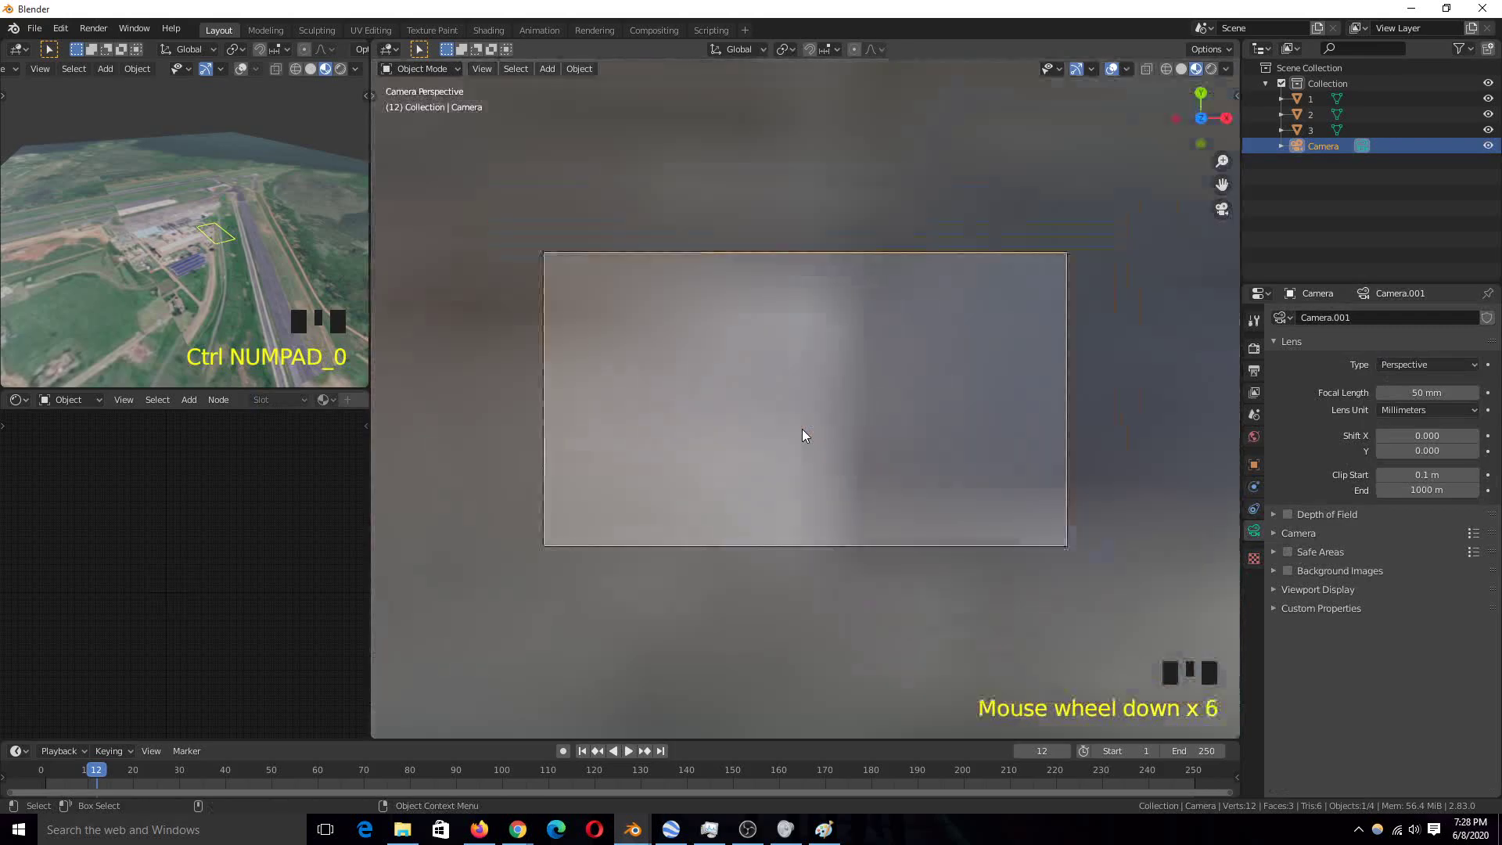
{"action": "scroll", "coordinate": [882, 483], "scroll_direction": "down", "scroll_amount": 5}
{"action": "right_click", "coordinate": [49, 787], "text": "shift"}
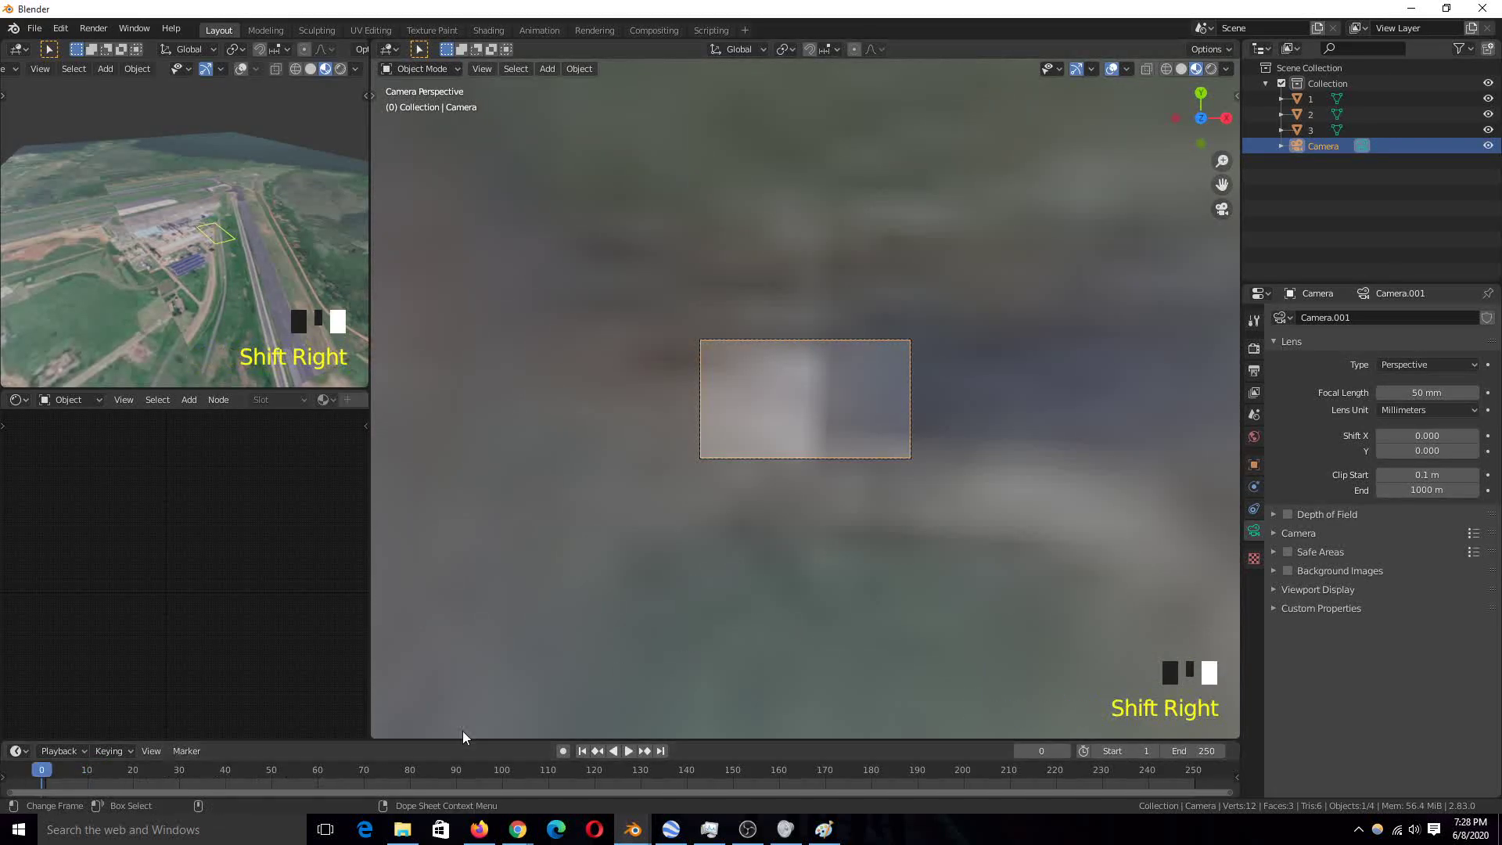
{"action": "scroll", "coordinate": [816, 557], "scroll_direction": "down", "scroll_amount": 5}
{"action": "key", "text": "KP_1"}
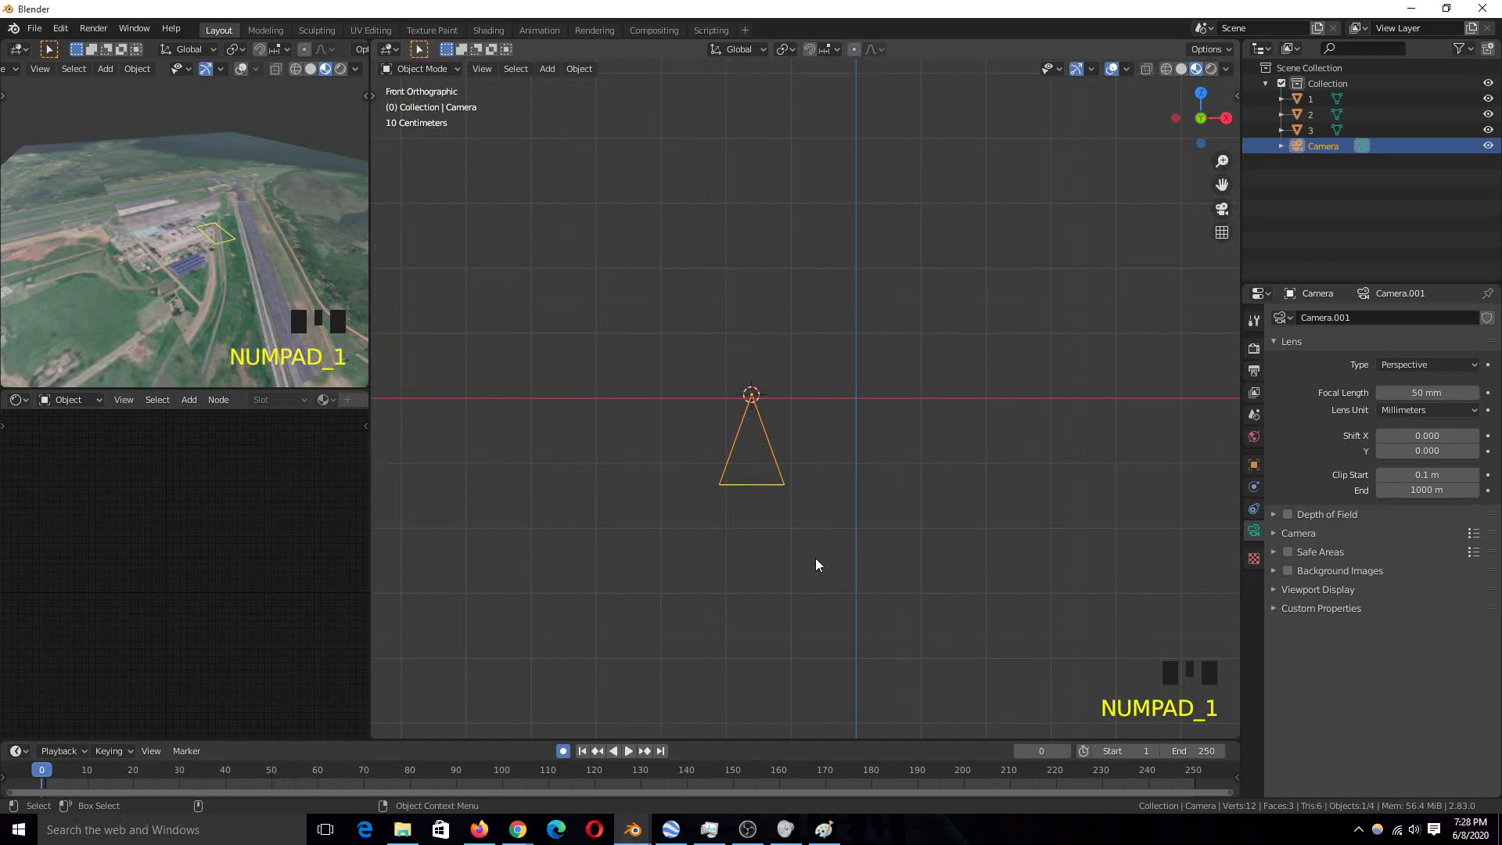
{"action": "key", "text": "g"}
{"action": "left_click", "coordinate": [826, 538]}
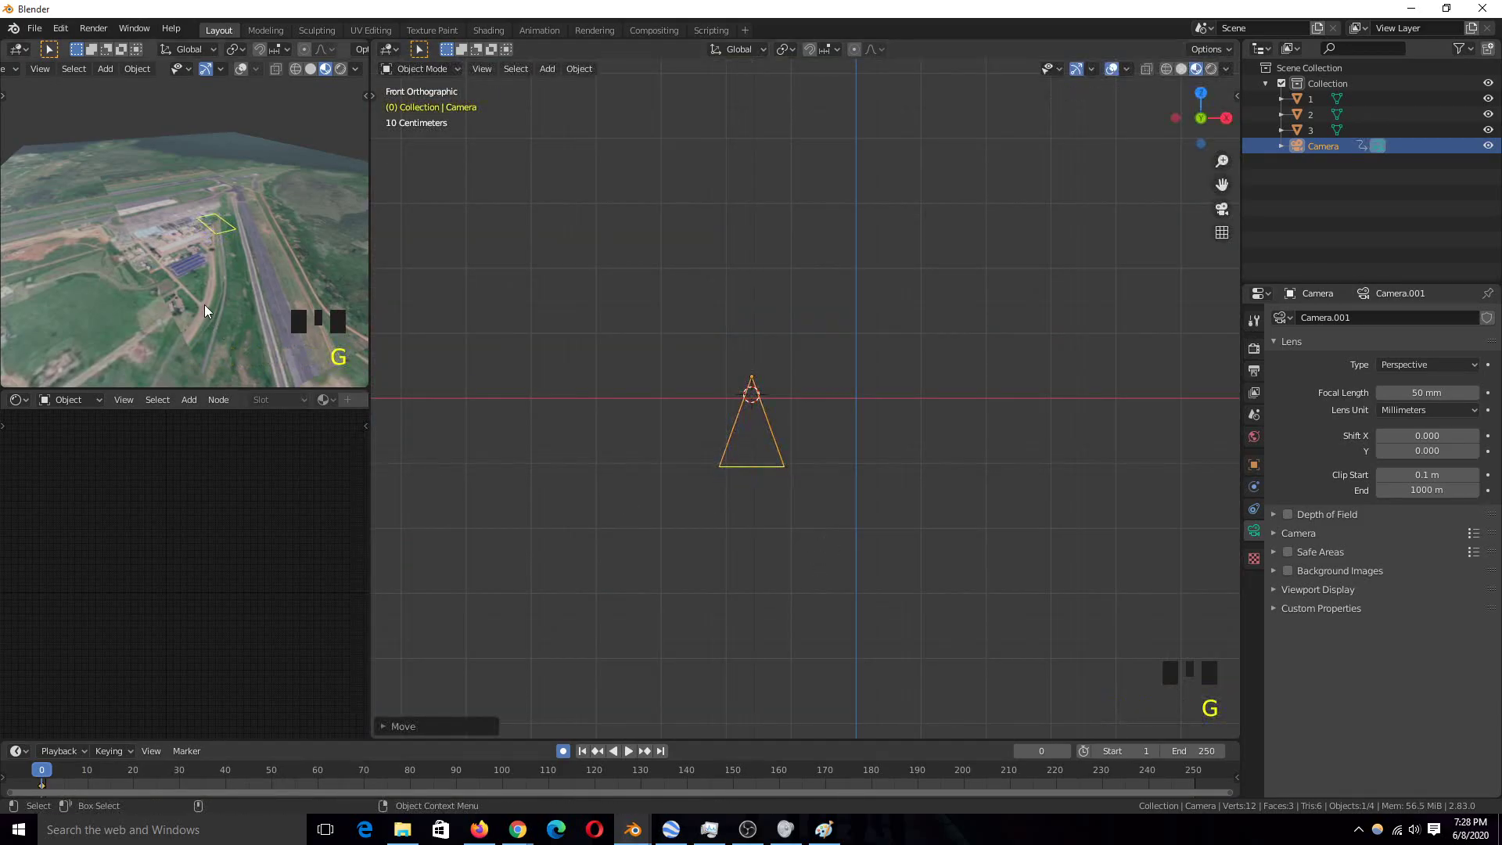
{"action": "key", "text": "KP_0"}
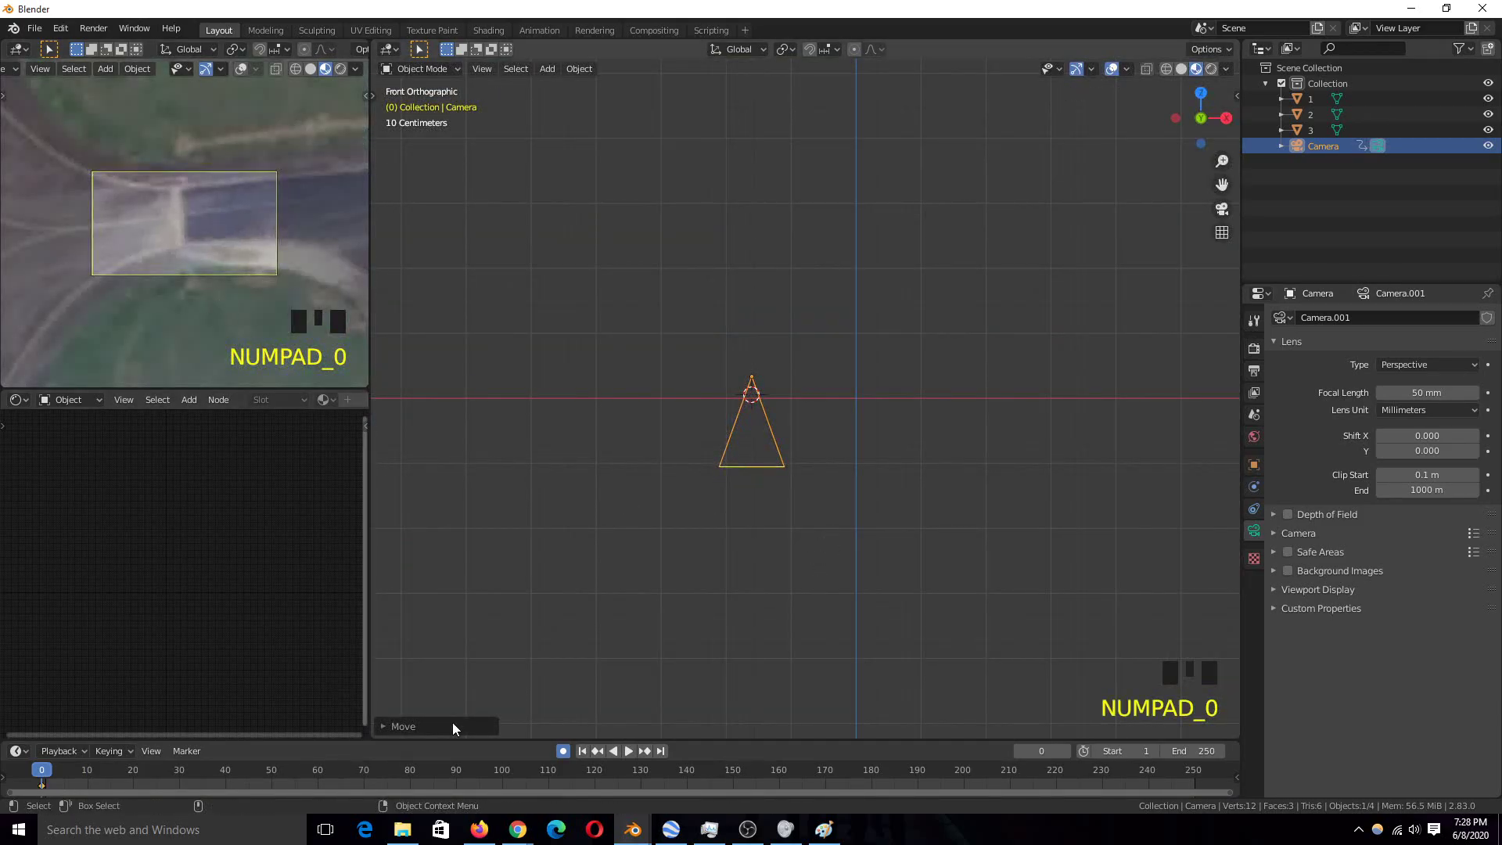
At frame 247, raise the camera about 20 m and rotate it
{"action": "left_click", "coordinate": [1181, 776]}
{"action": "scroll", "coordinate": [772, 307], "scroll_direction": "down", "scroll_amount": 3}
{"action": "key", "text": "g"}
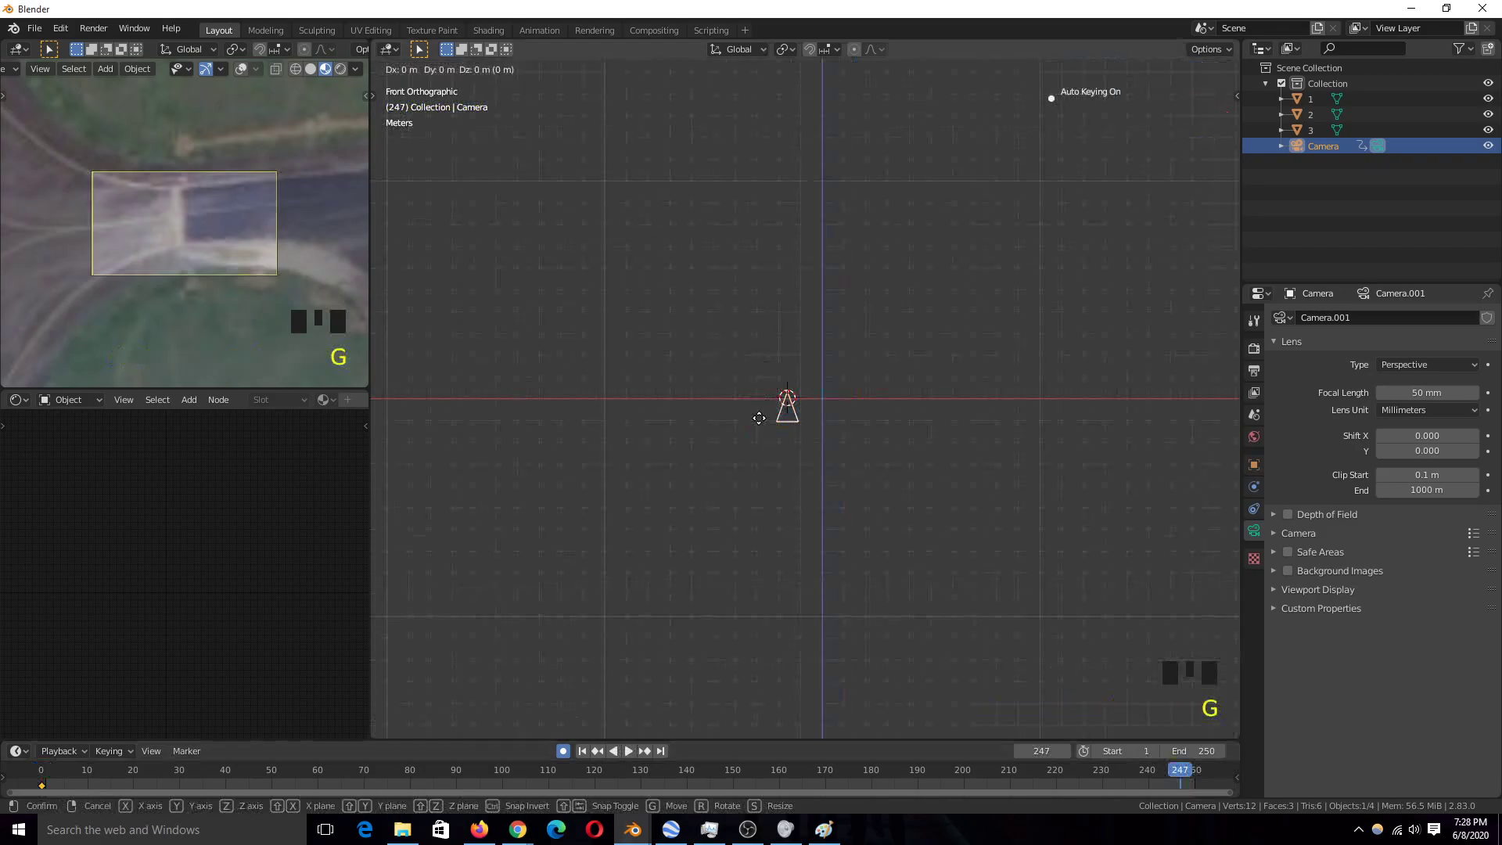
{"action": "left_click", "coordinate": [834, 630]}
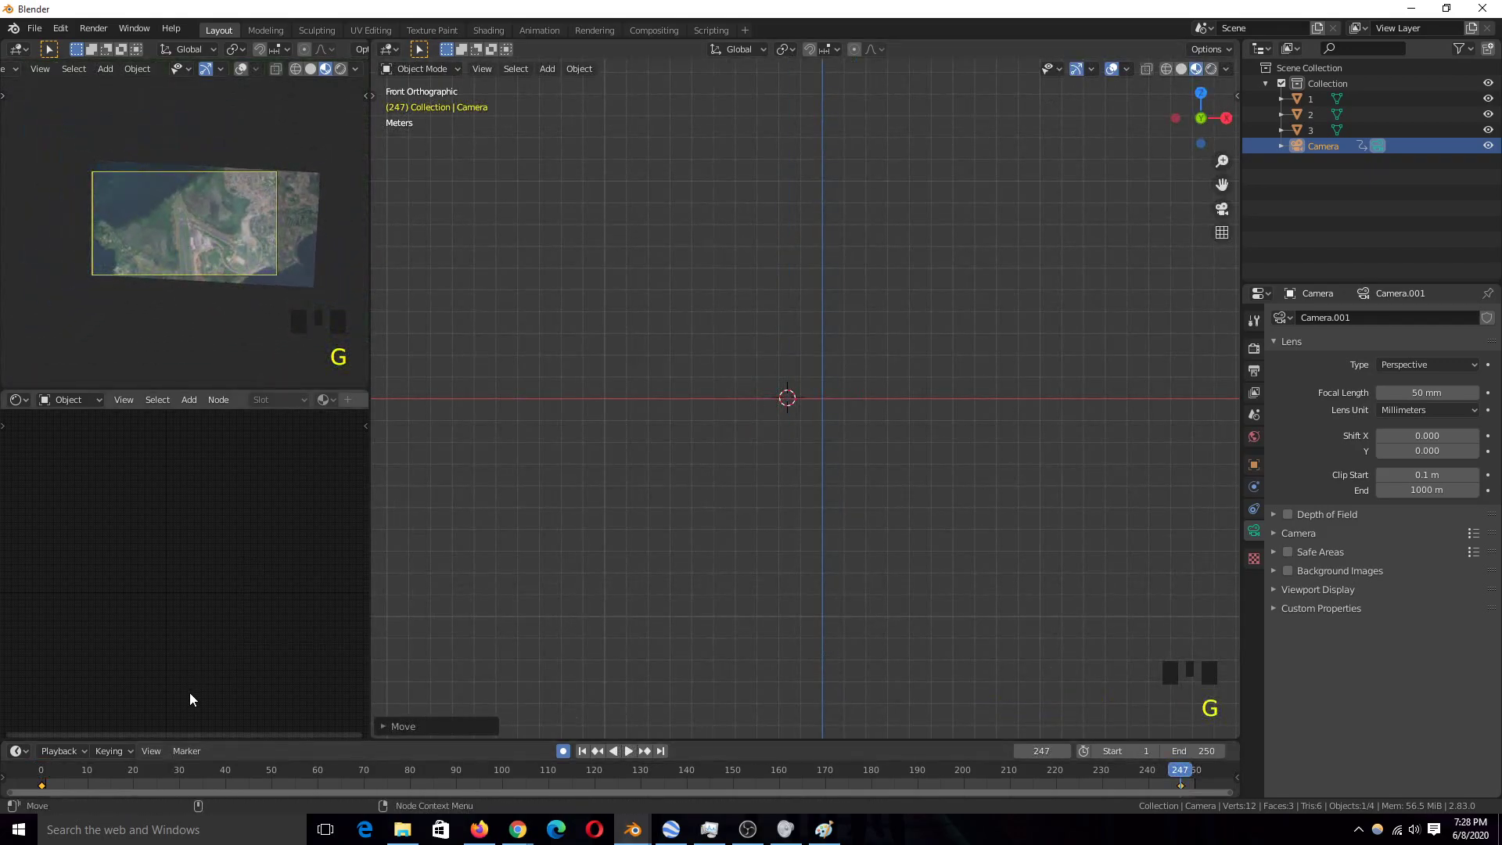
{"action": "key", "text": "r"}
{"action": "left_click", "coordinate": [179, 95]}
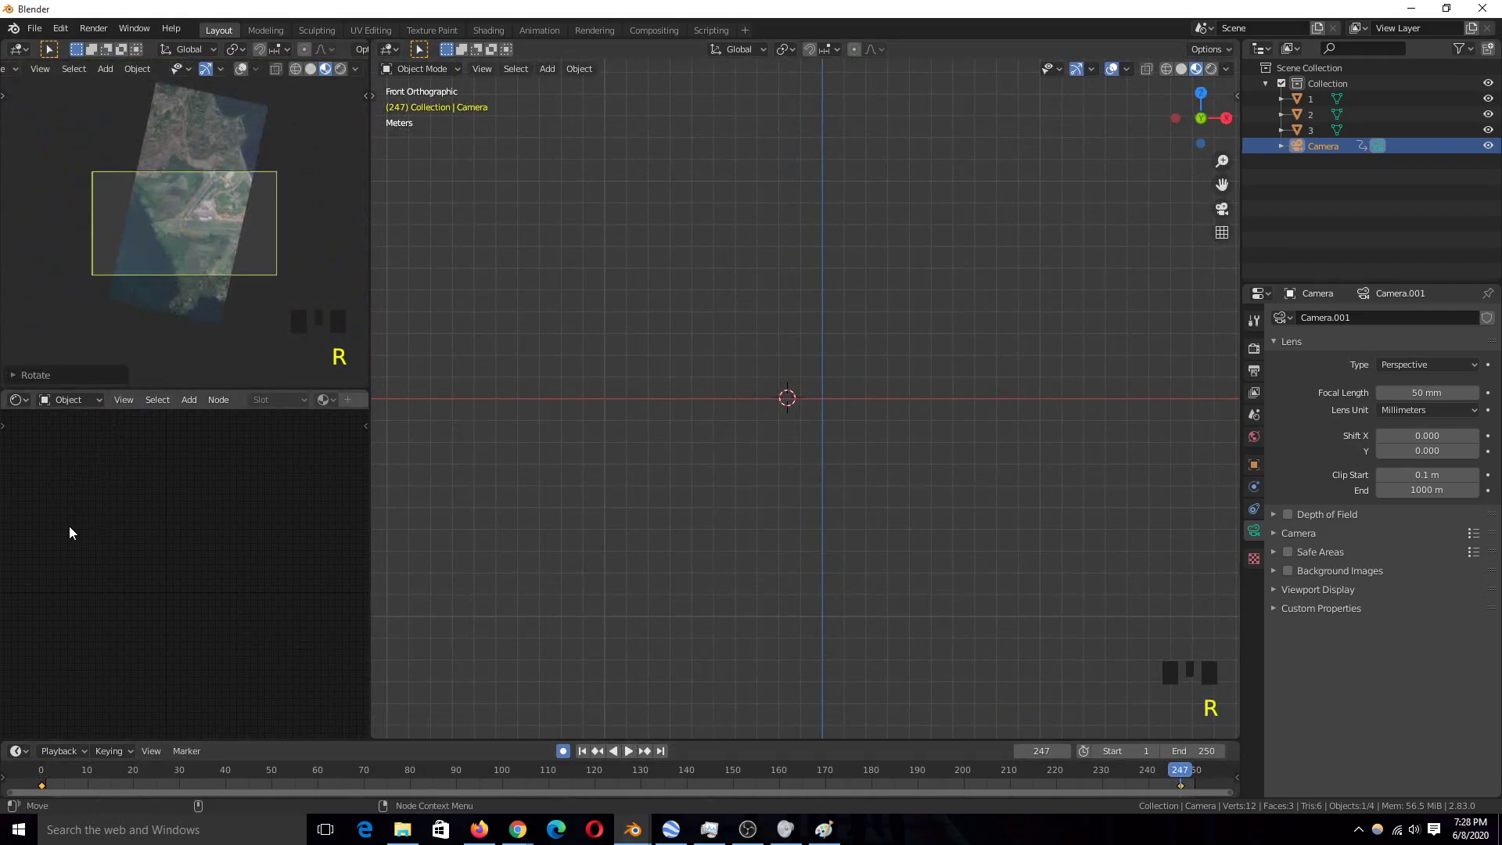
Preview the camera climb from frame 0, then view from the top in wireframe
{"action": "left_click", "coordinate": [40, 776]}
{"action": "key", "text": "space"}
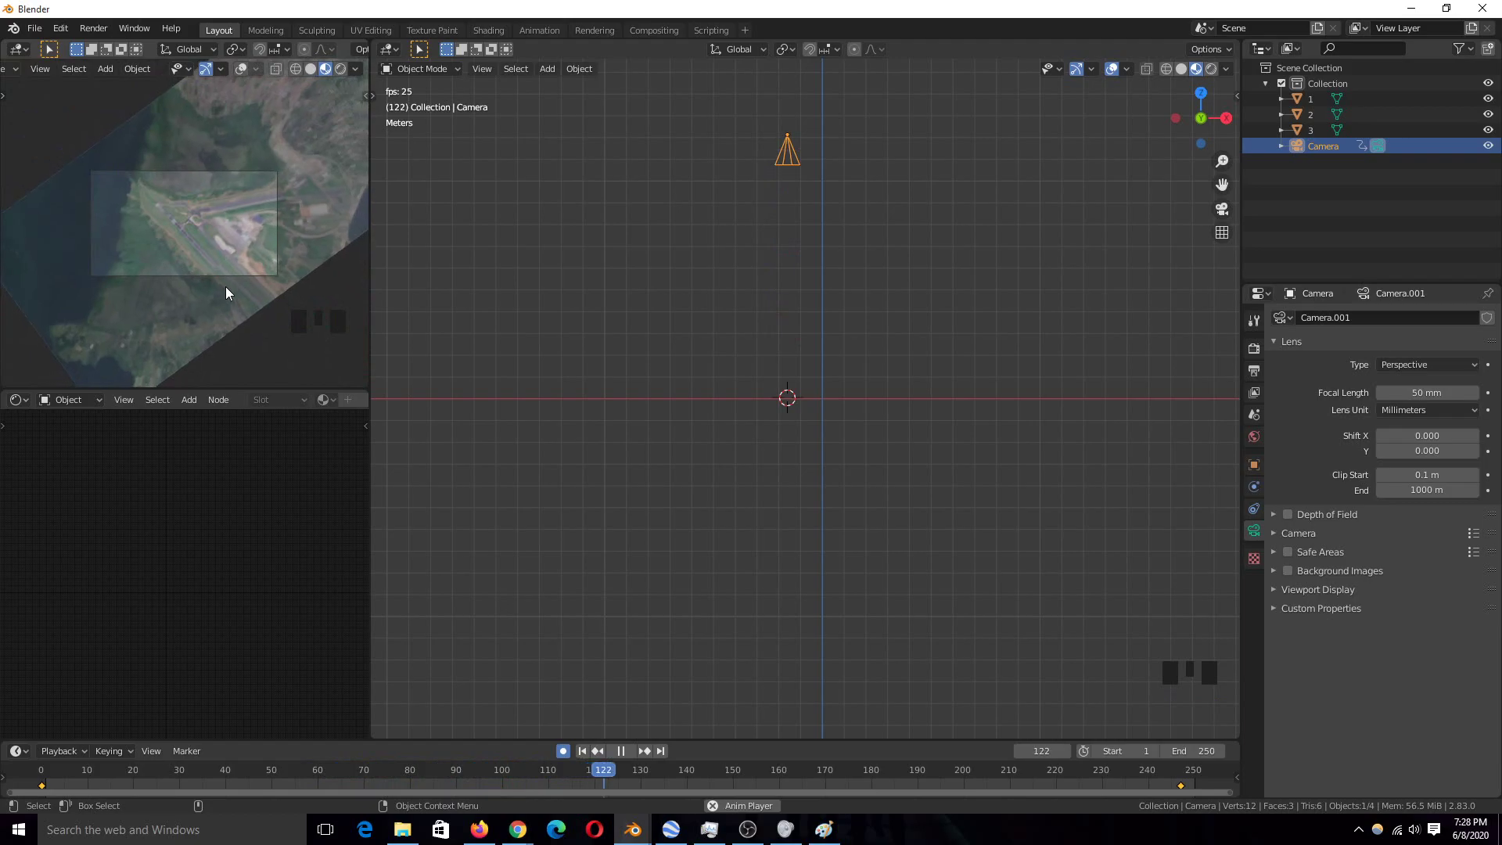
{"action": "key", "text": "space"}
{"action": "right_click_drag", "start_coordinate": [58, 778], "coordinate": [41, 777], "text": "shift"}
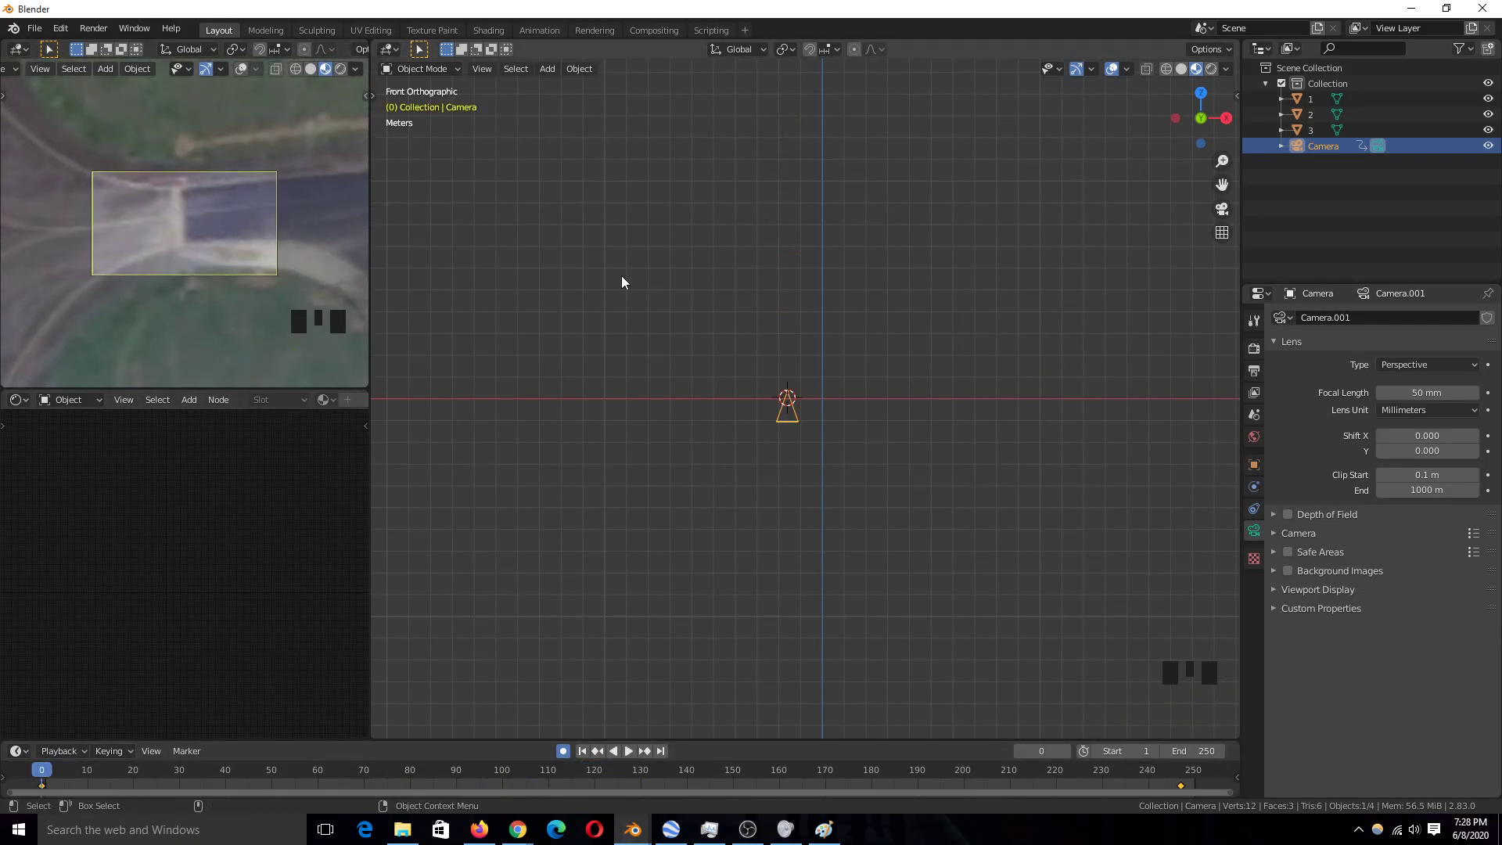
{"action": "key", "text": "KP_7"}
{"action": "scroll", "coordinate": [644, 286], "scroll_direction": "up", "scroll_amount": 4}
{"action": "key", "text": "z"}
{"action": "key", "text": "z"}
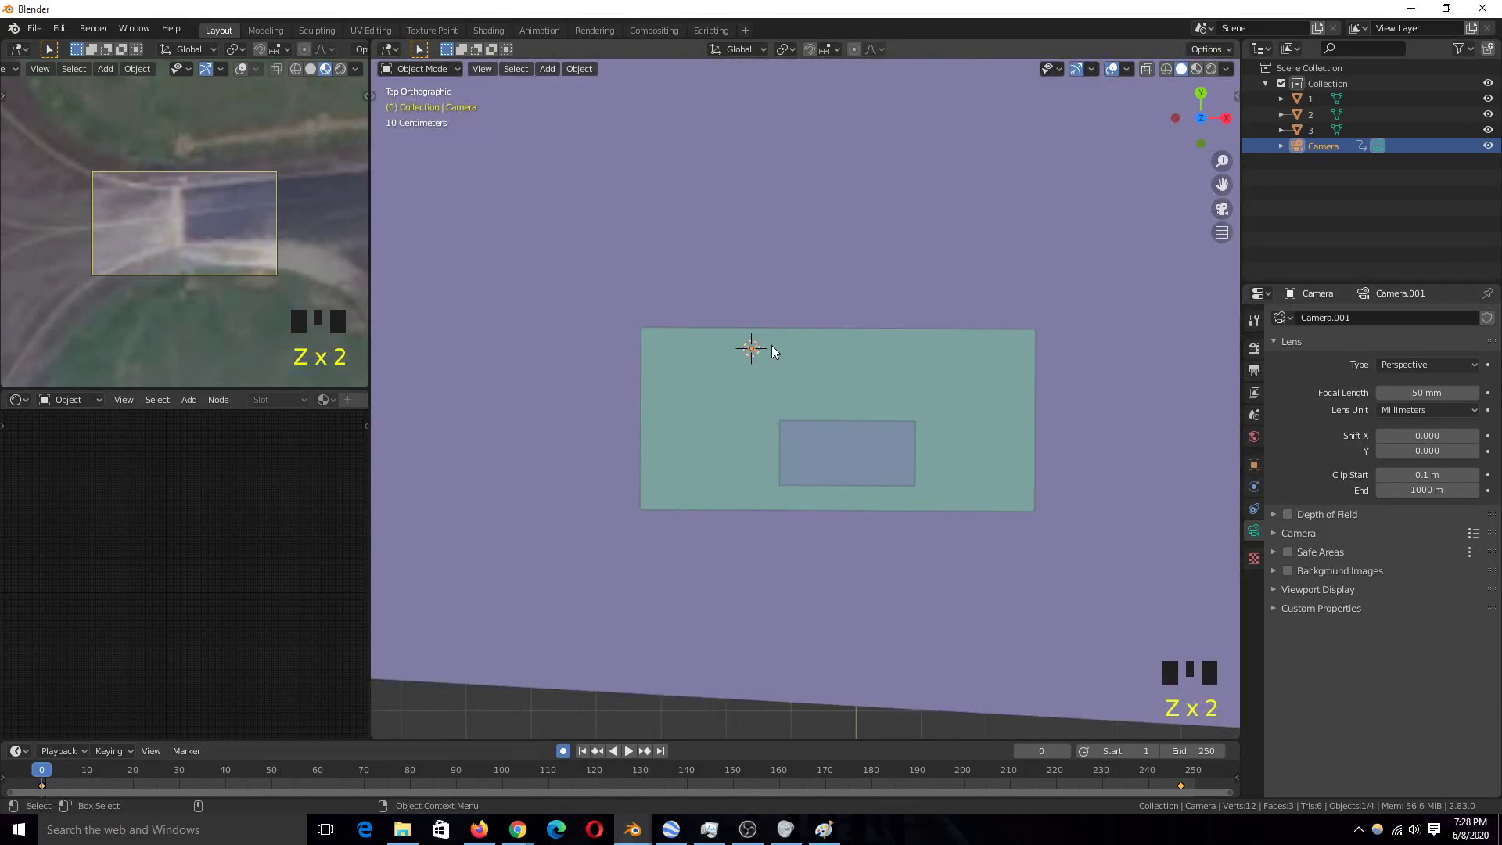
Move the camera across the image and switch to Material Preview to see the satellite textures
{"action": "key", "text": "g"}
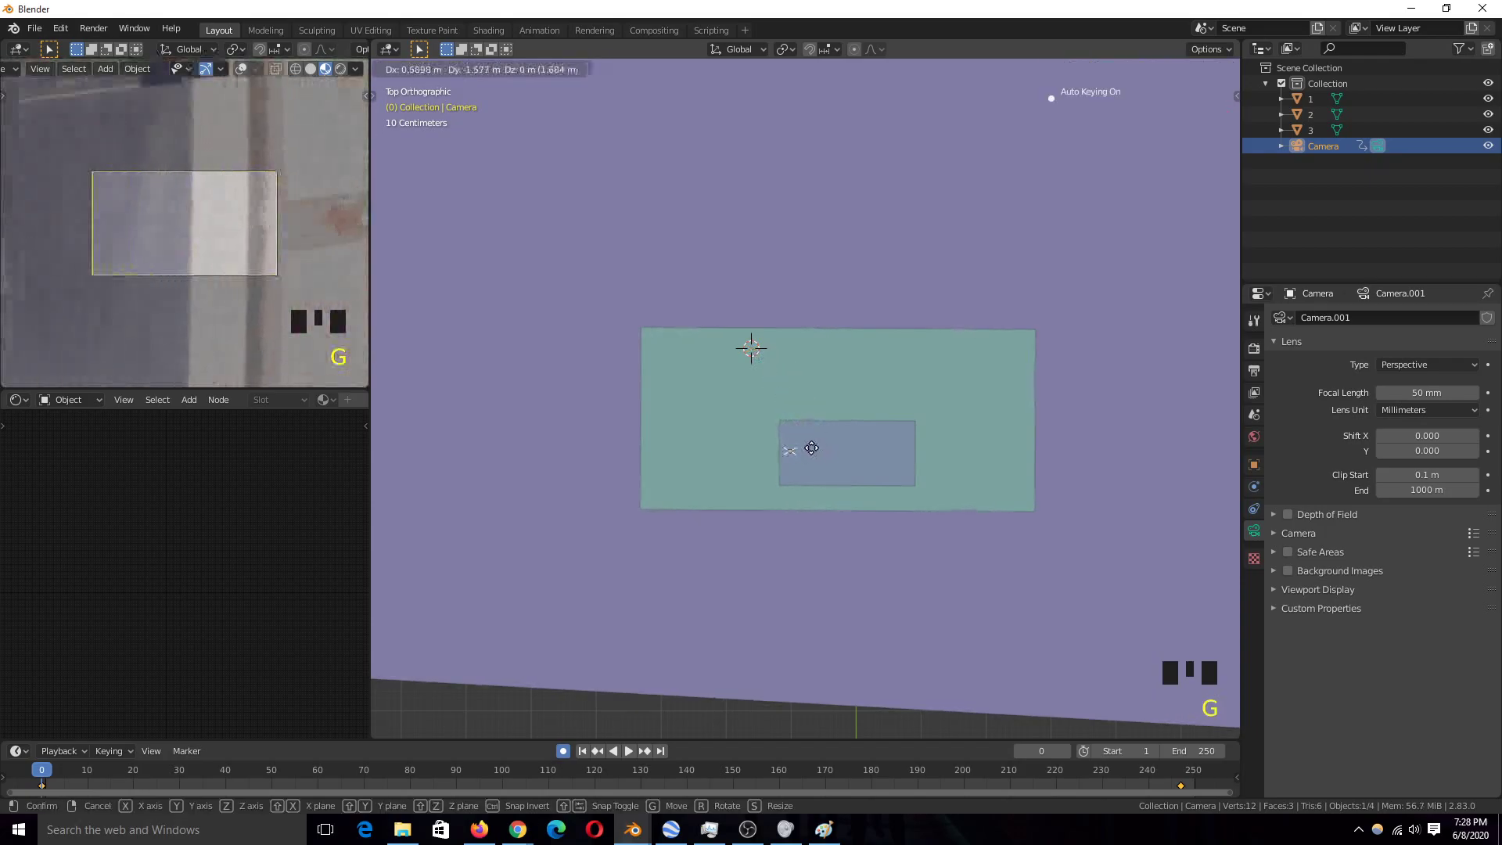
{"action": "left_click", "coordinate": [827, 452]}
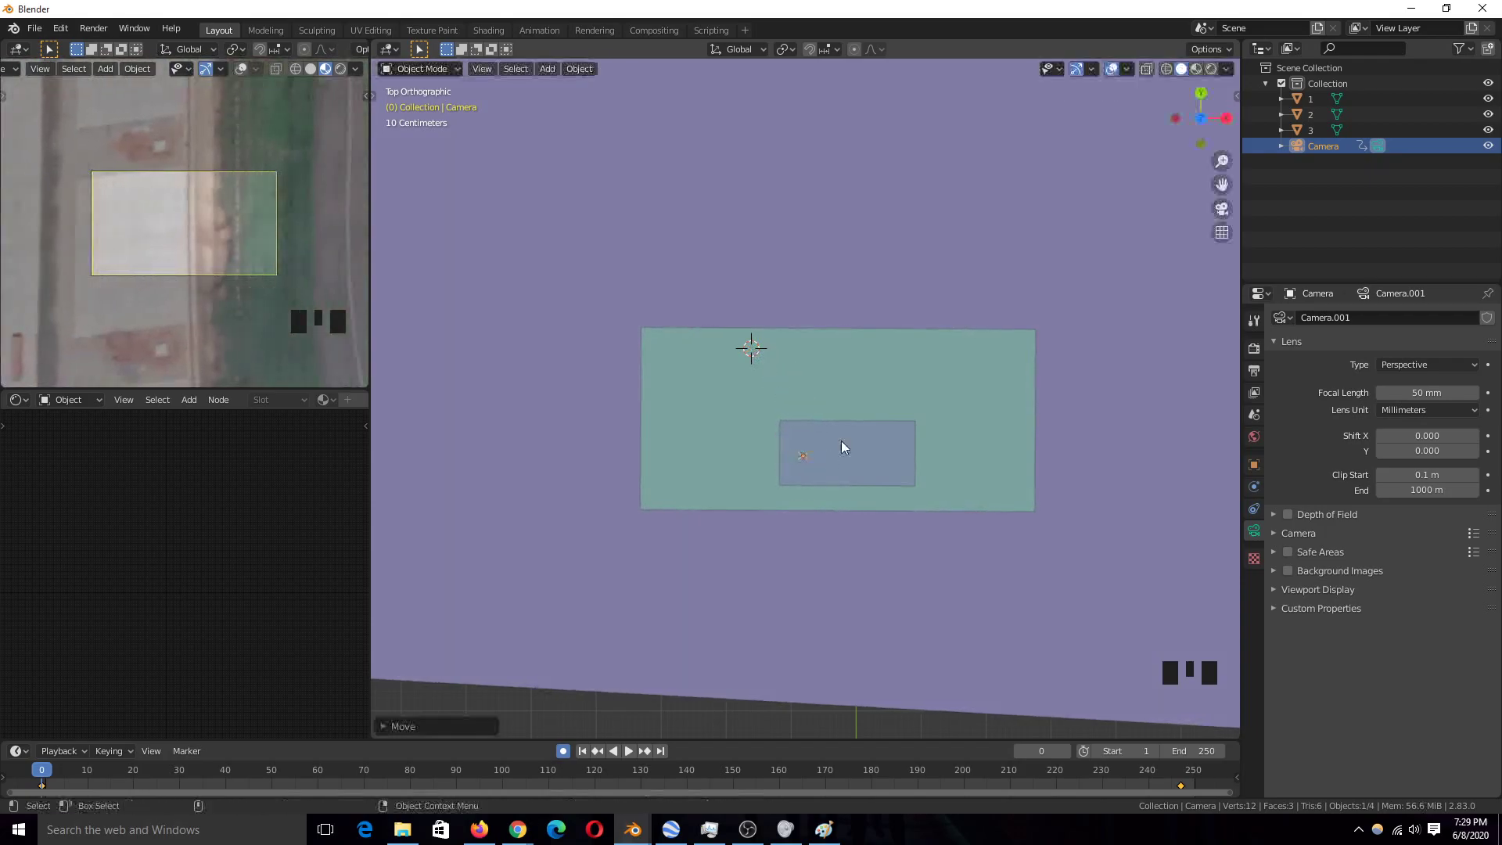
{"action": "left_click", "coordinate": [1197, 69]}
{"action": "scroll", "coordinate": [913, 438], "scroll_direction": "up", "scroll_amount": 4}
{"action": "mouse_move", "coordinate": [913, 261]}
{"action": "middle_mouse_down"}
{"action": "mouse_move", "coordinate": [773, 233]}
{"action": "mouse_move", "coordinate": [898, 358]}
{"action": "mouse_move", "coordinate": [884, 313]}
{"action": "middle_mouse_up"}
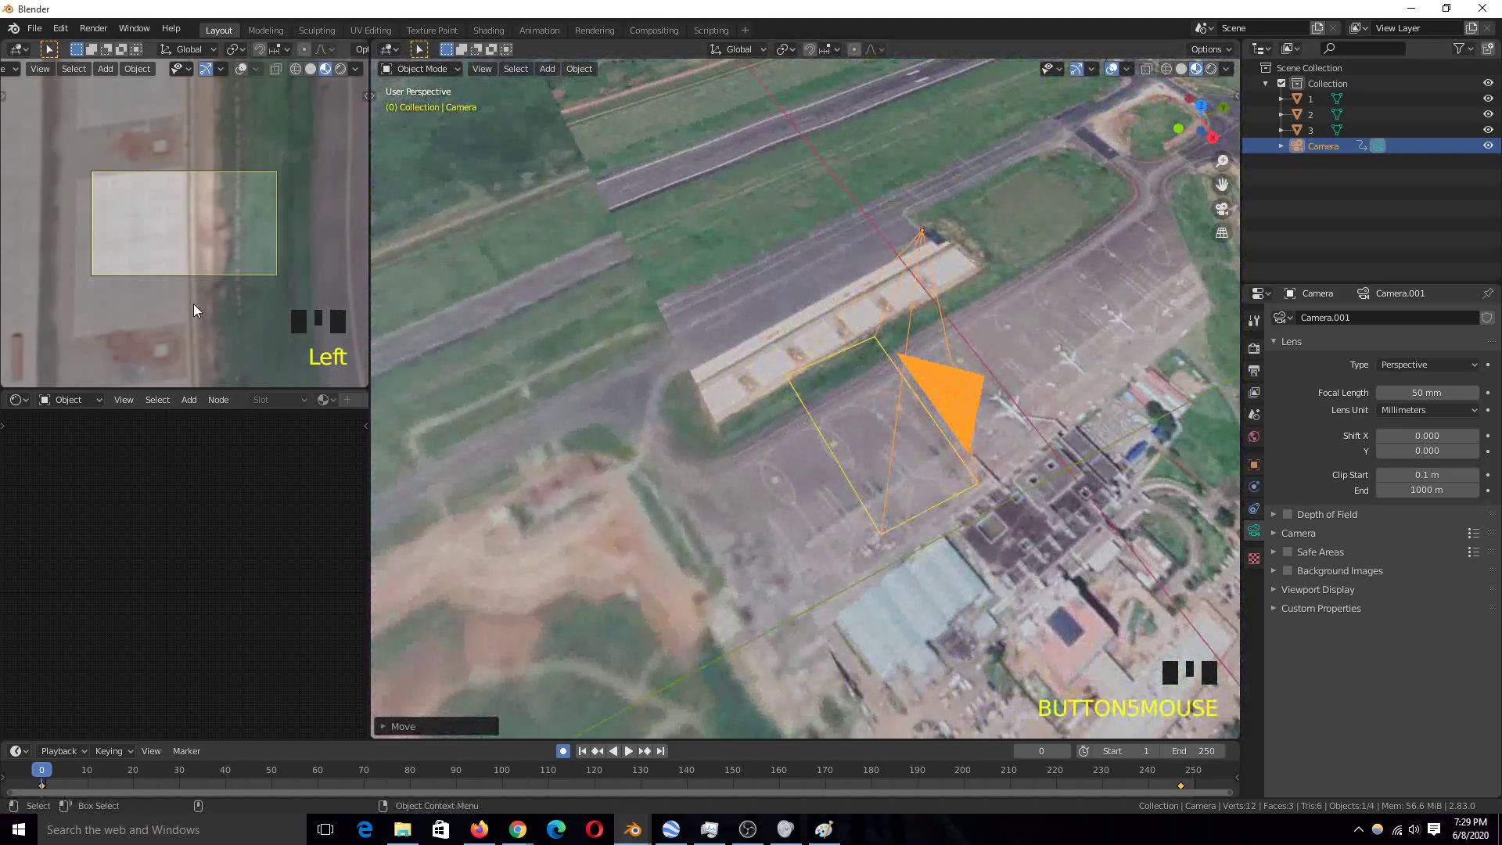
Reposition the camera along the runway and lower it toward the terminal at frame 0
{"action": "key", "text": "g"}
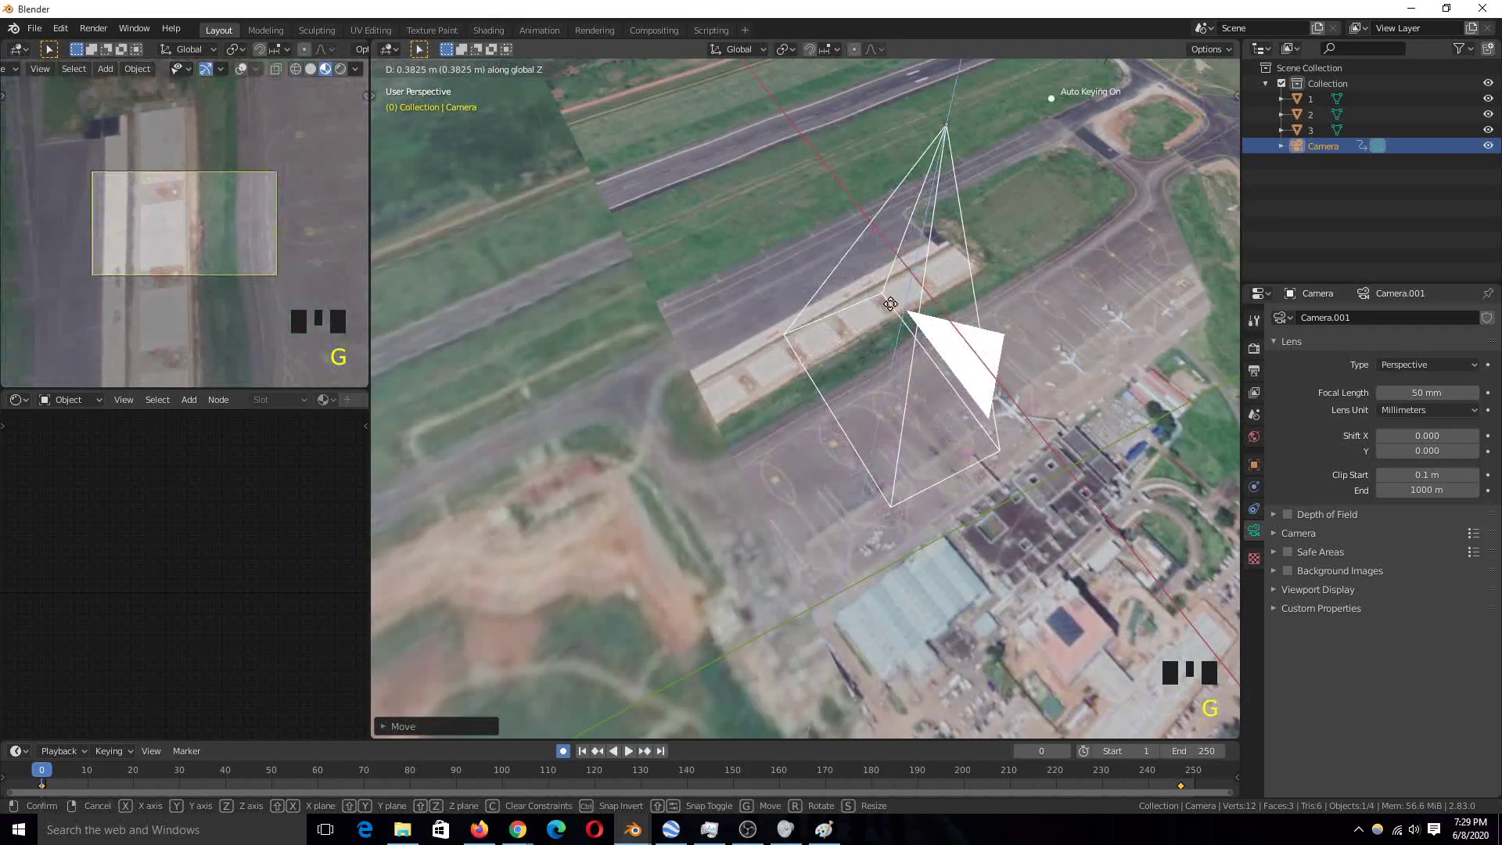
{"action": "left_click", "coordinate": [222, 266]}
{"action": "key", "text": "g"}
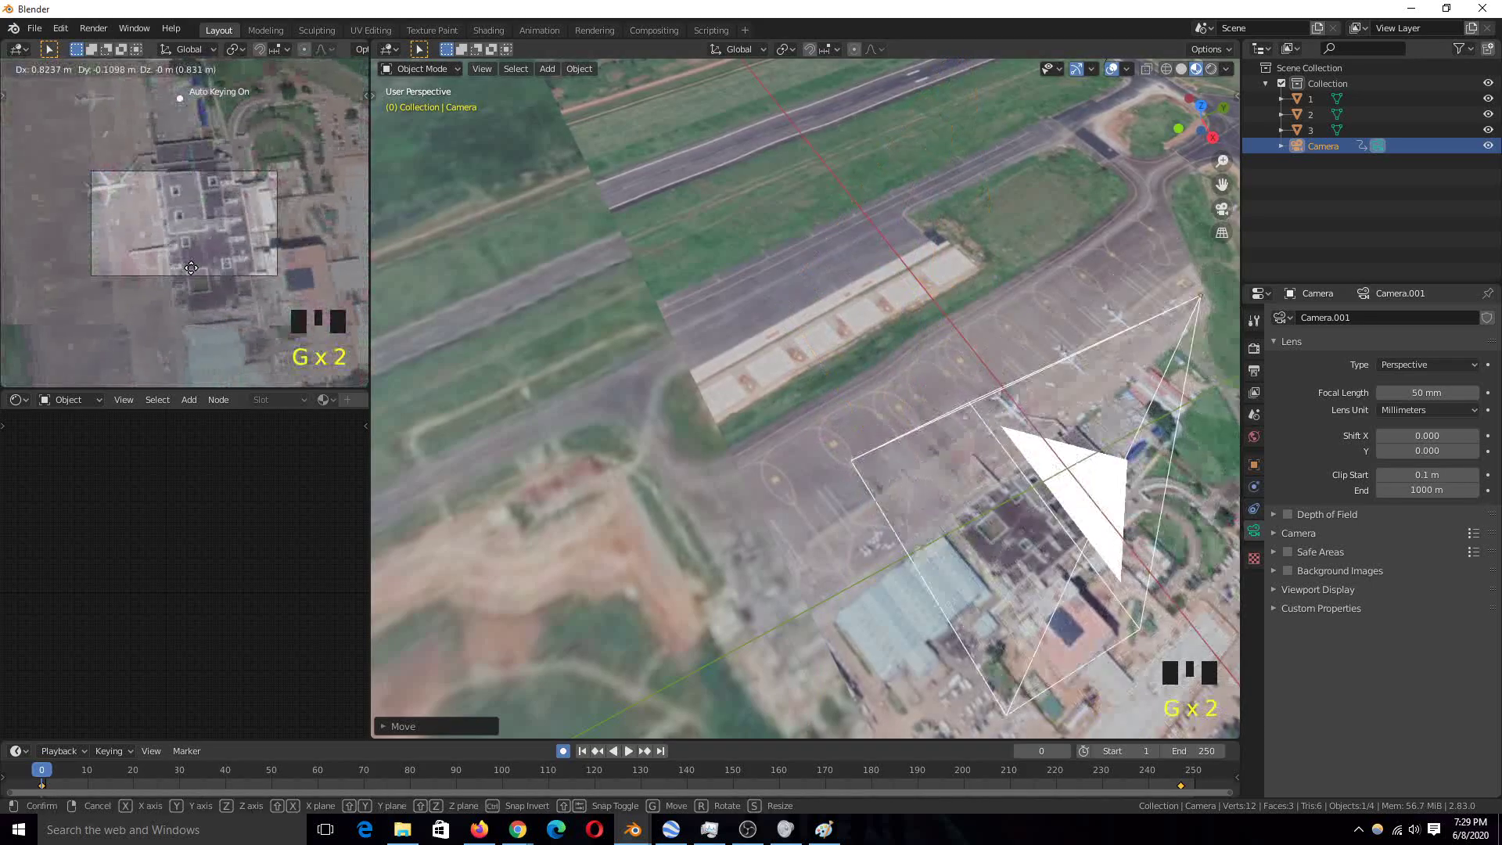
{"action": "left_click", "coordinate": [181, 273]}
{"action": "key", "text": "g"}
{"action": "left_click", "coordinate": [194, 238]}
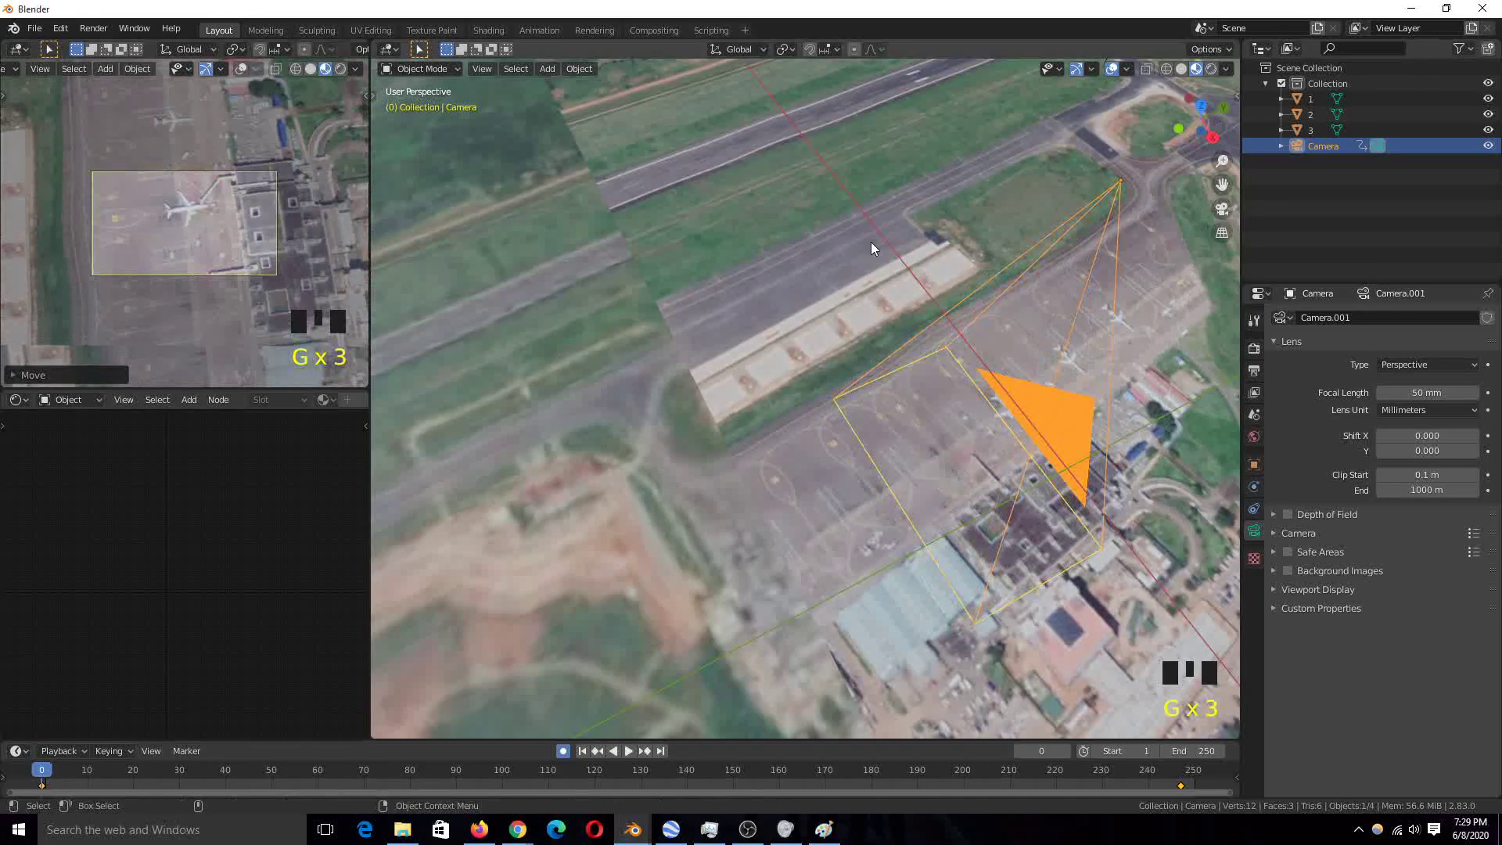
{"action": "key", "text": "g"}
{"action": "key", "text": "z"}
{"action": "left_click", "coordinate": [849, 372]}
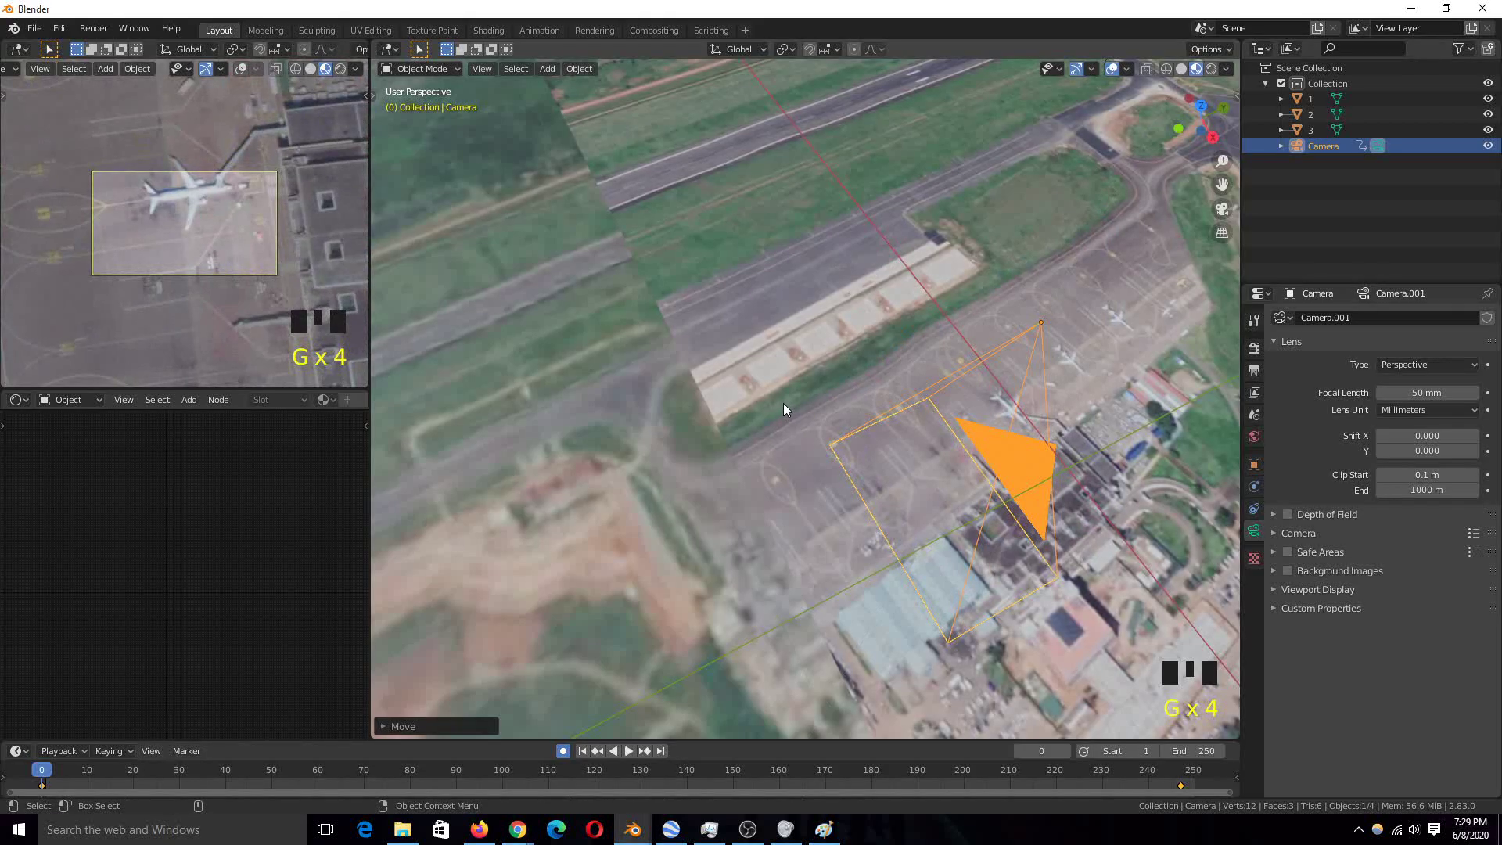
Rotate the camera to a new heading at frame 0 and preview the animation
{"action": "key", "text": "space"}
{"action": "key", "text": "Escape"}
{"action": "key", "text": "r"}
{"action": "right_click", "coordinate": [1109, 406]}
{"action": "key", "text": "r"}
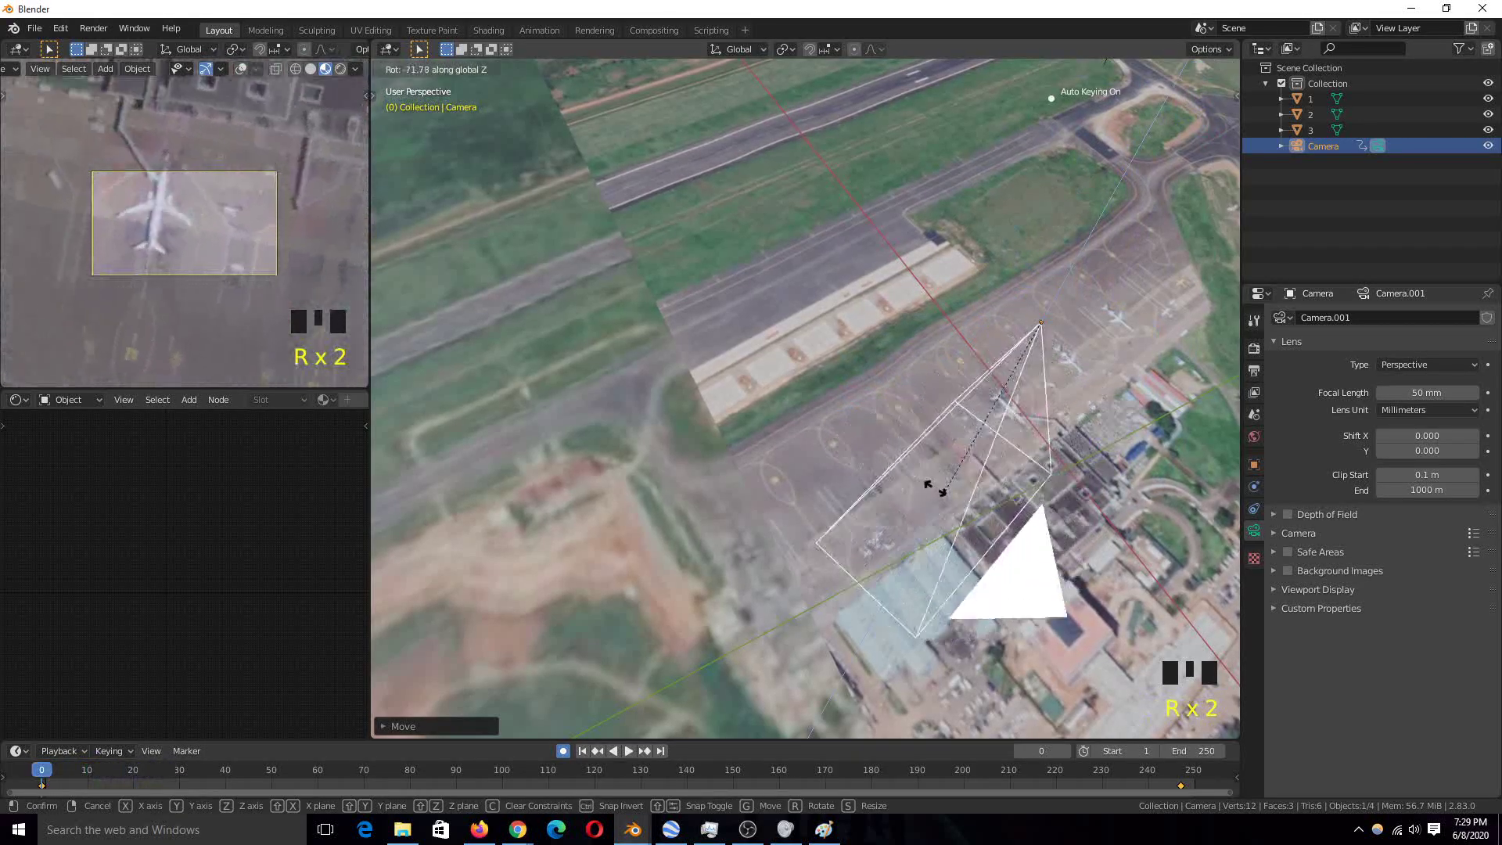
{"action": "left_click", "coordinate": [862, 415]}
{"action": "key", "text": "space"}
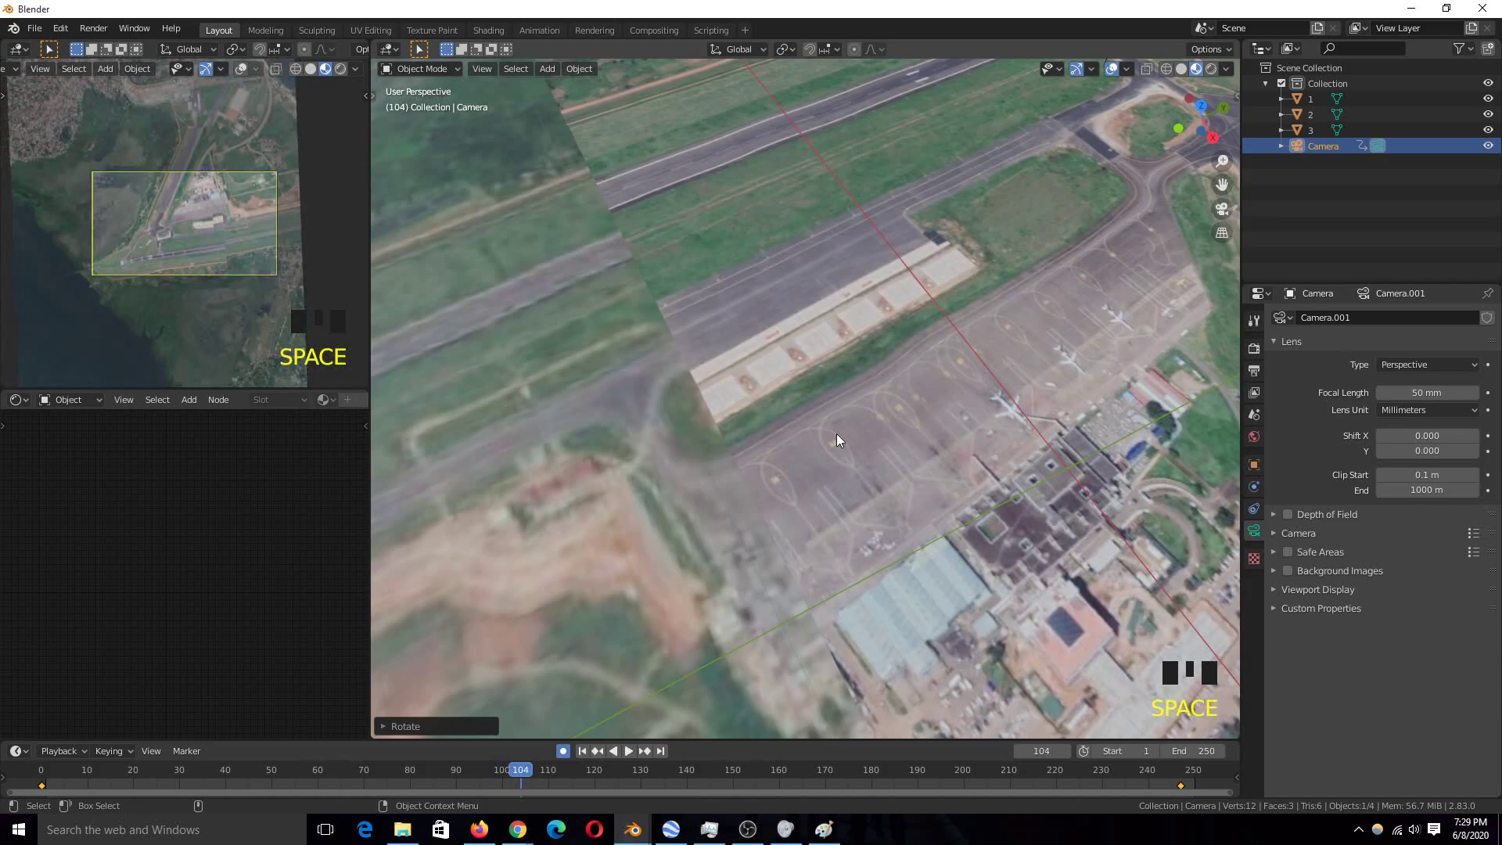
Add a camera rotation at frame 104, then play the animation from the start
{"action": "key", "text": "KP_7"}
{"action": "scroll", "coordinate": [837, 433], "scroll_direction": "down", "scroll_amount": 5}
{"action": "key", "text": "r"}
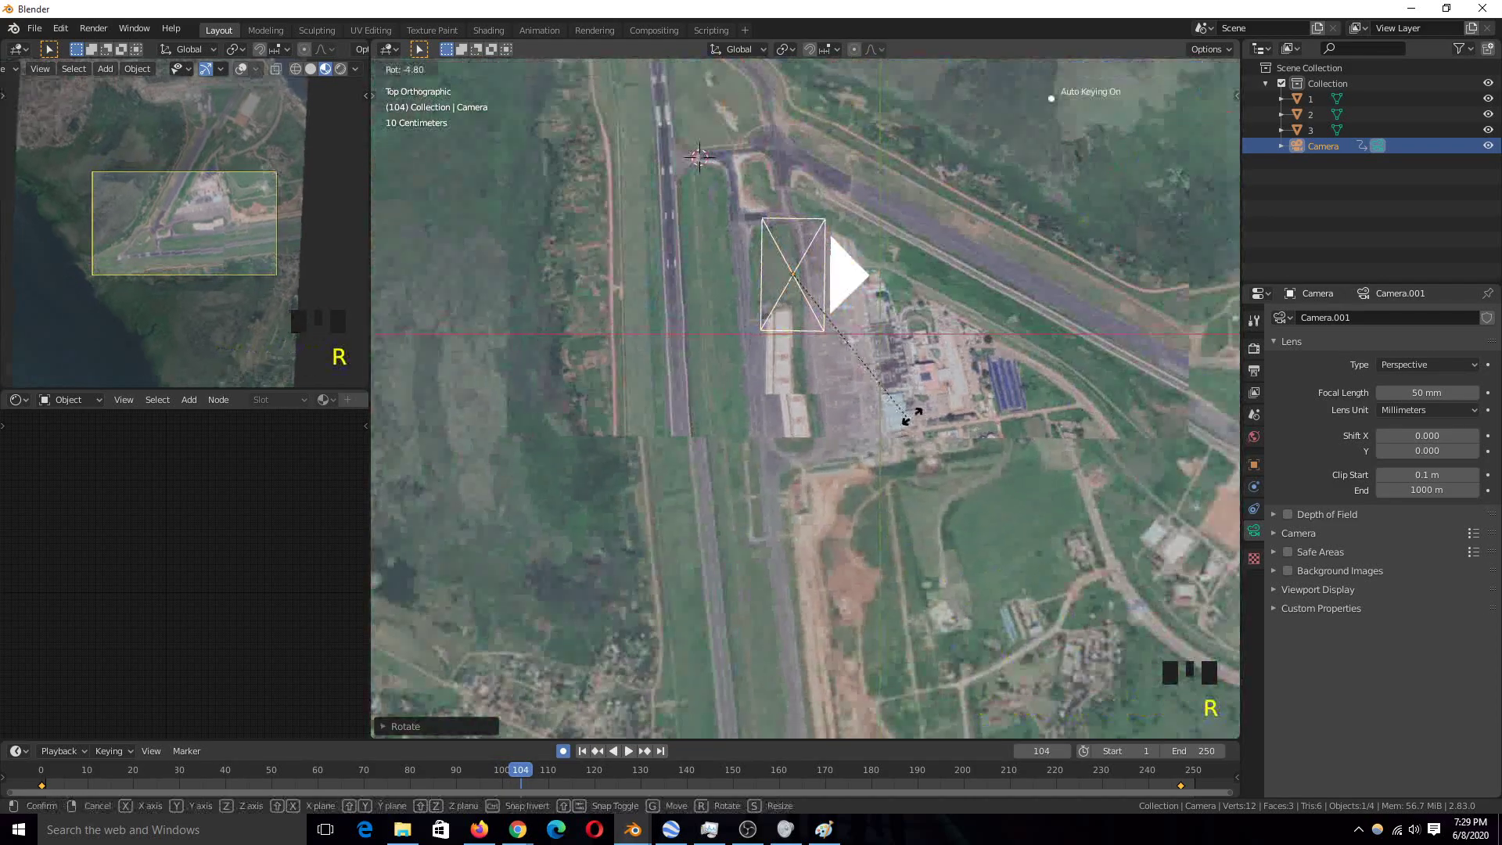
{"action": "left_click", "coordinate": [607, 218]}
{"action": "key", "text": "shift+Right"}
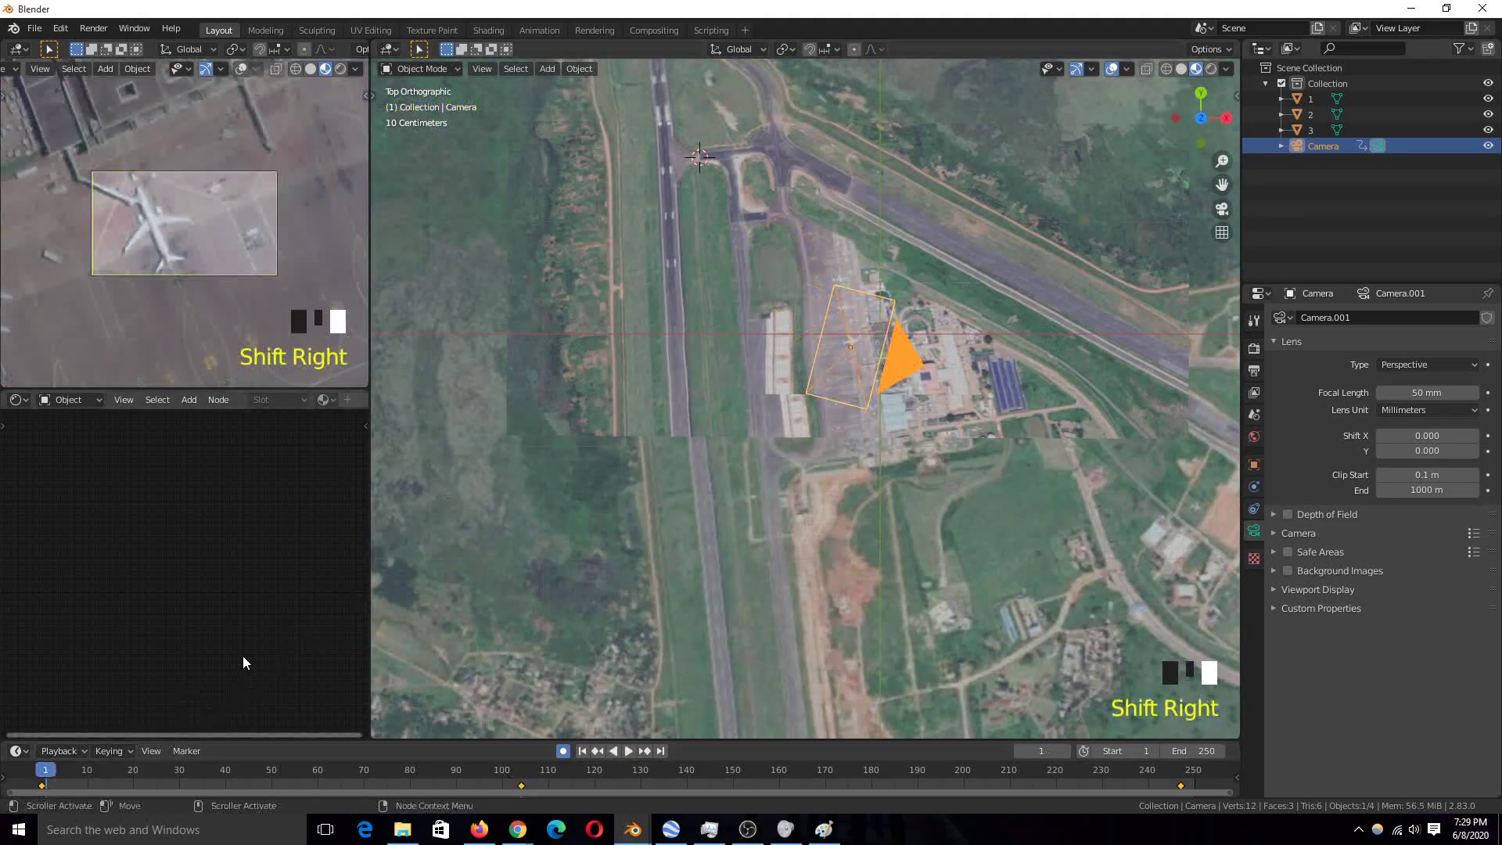
{"action": "key", "text": "space"}
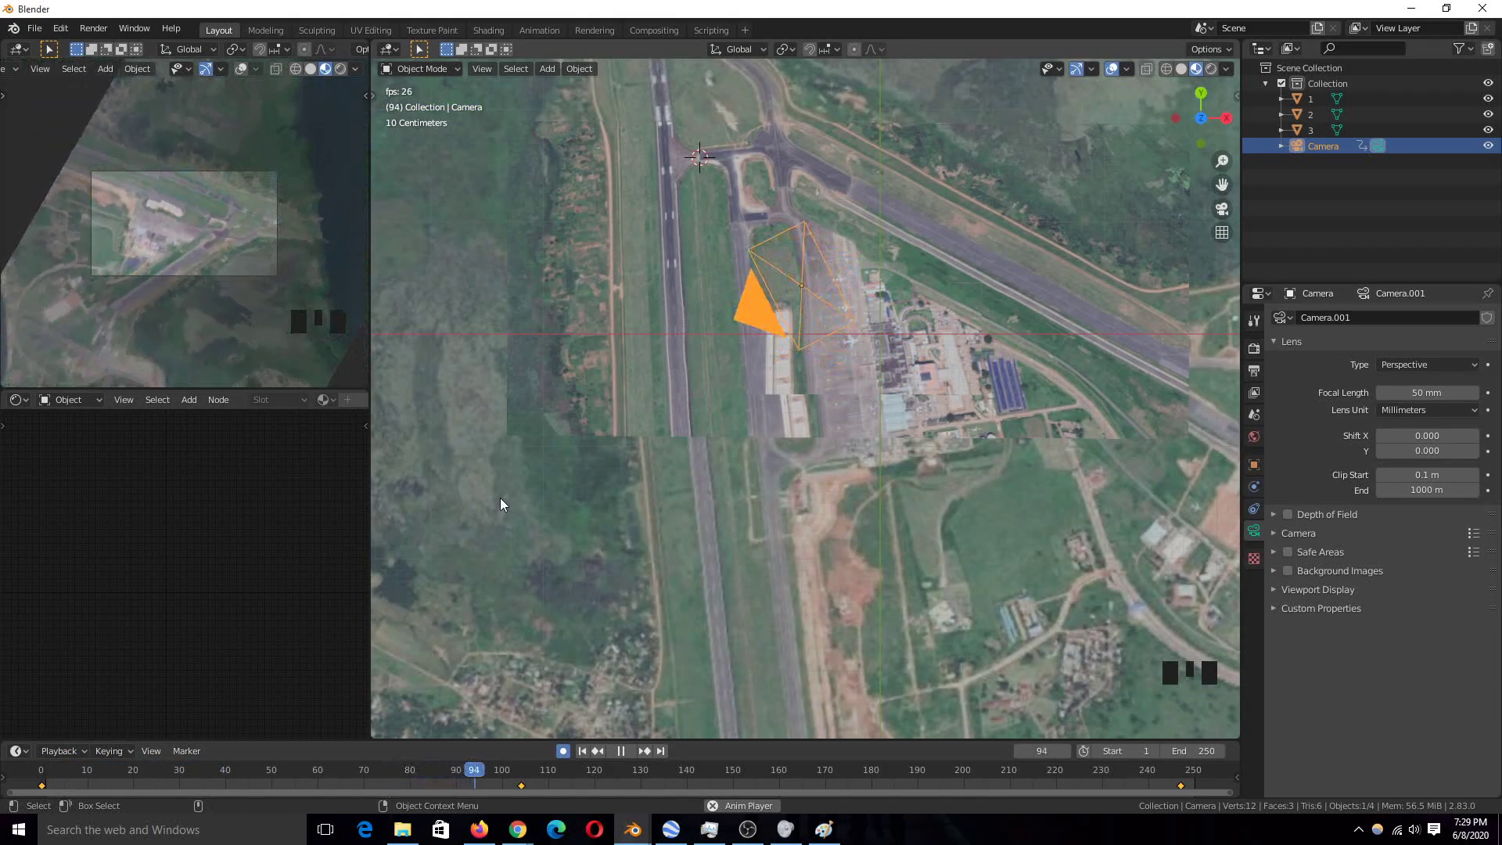
{"action": "key", "text": "space"}
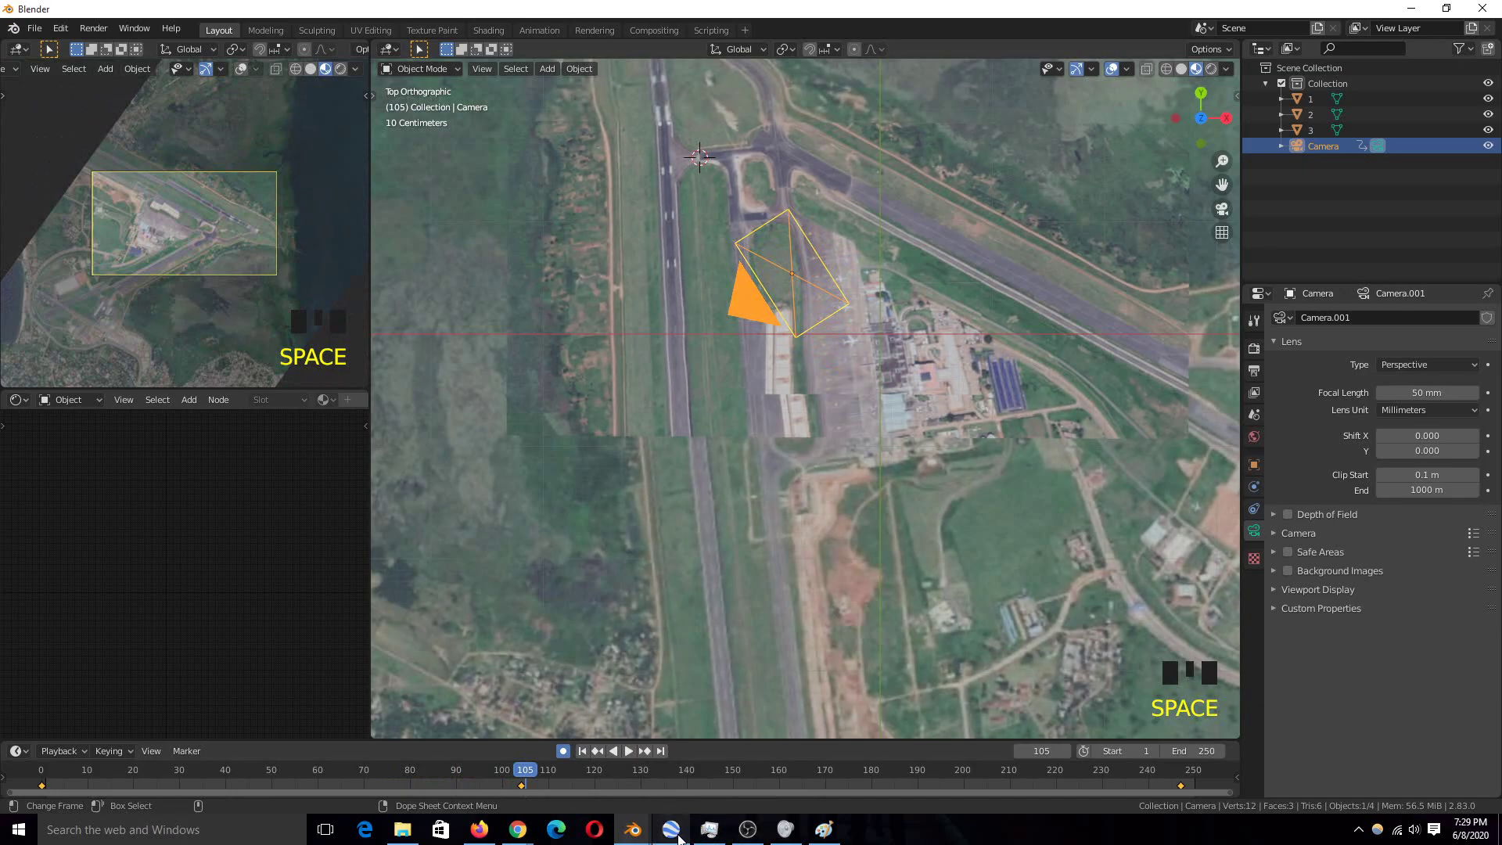
Switch to the infinite zoom1.blend project and set the timeline to frame 73
{"action": "mouse_move", "coordinate": [632, 836]}
{"action": "left_click", "coordinate": [565, 759]}
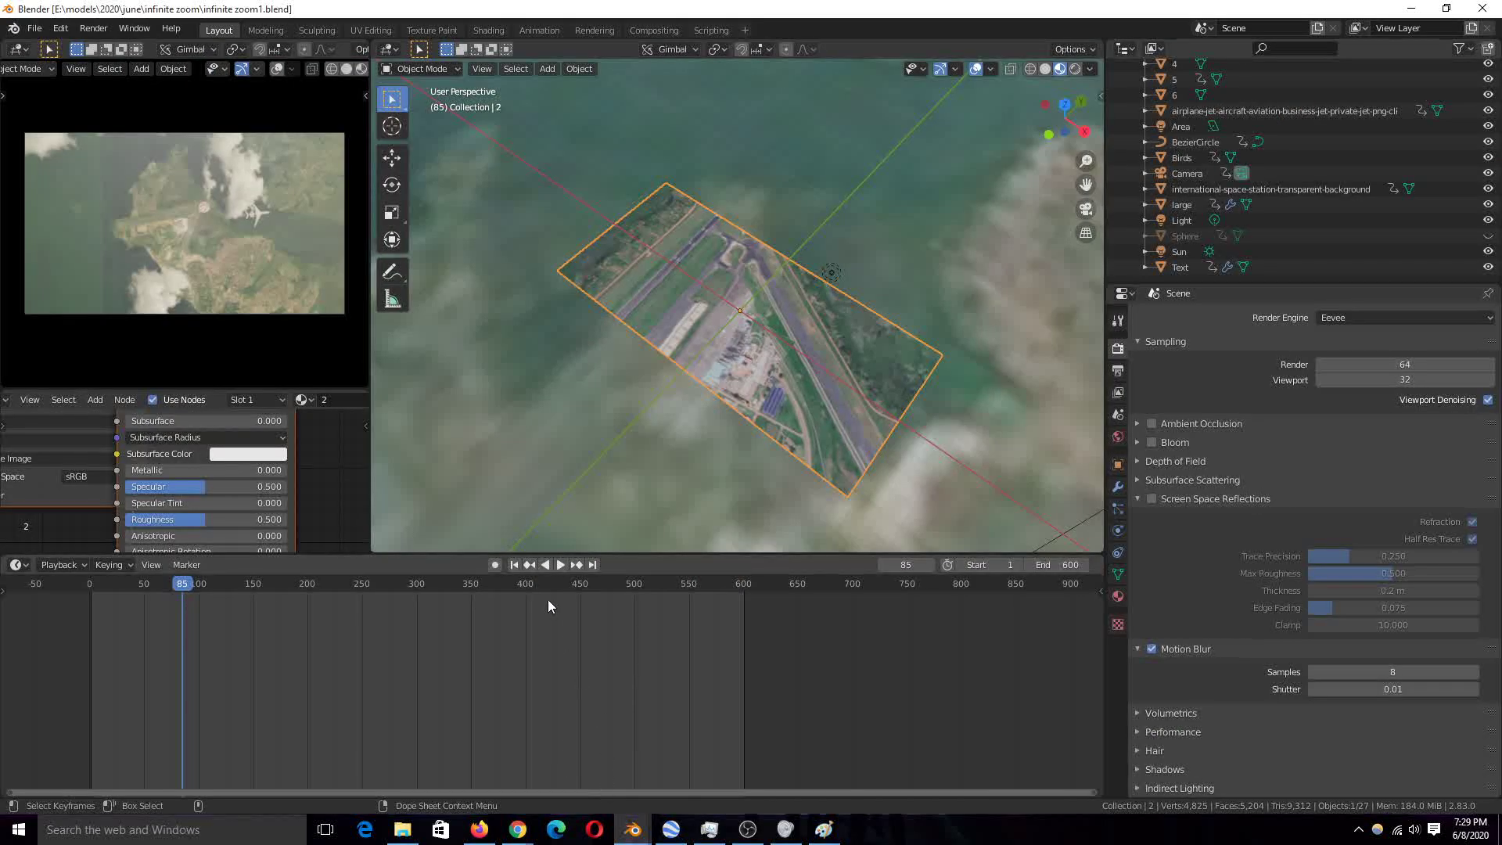
{"action": "scroll", "coordinate": [839, 468], "scroll_direction": "down", "scroll_amount": 5}
{"action": "middle_click_drag", "start_coordinate": [838, 468], "coordinate": [759, 377]}
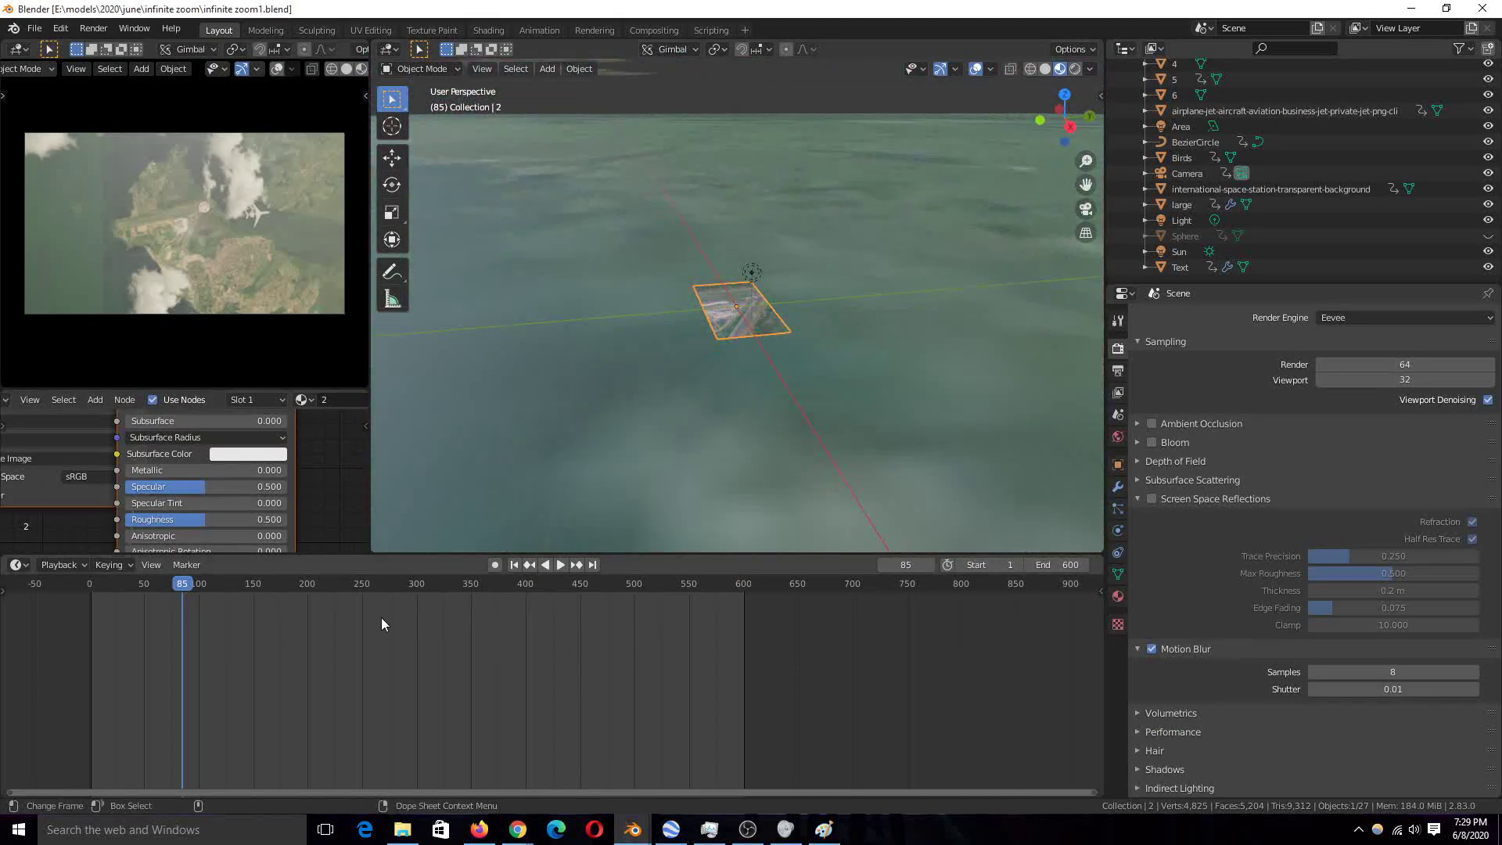
{"action": "left_click_drag", "start_coordinate": [45, 684], "coordinate": [169, 669]}
{"action": "scroll", "coordinate": [679, 214], "scroll_direction": "down", "scroll_amount": 5}
Select and frame the cloud plane, then show its Alpha Blend and Shadow Mode None material settings
{"action": "left_click", "coordinate": [745, 246]}
{"action": "key", "text": "KP_Decimal"}
{"action": "middle_click_drag", "start_coordinate": [745, 246], "coordinate": [845, 225]}
{"action": "key", "text": "Home"}
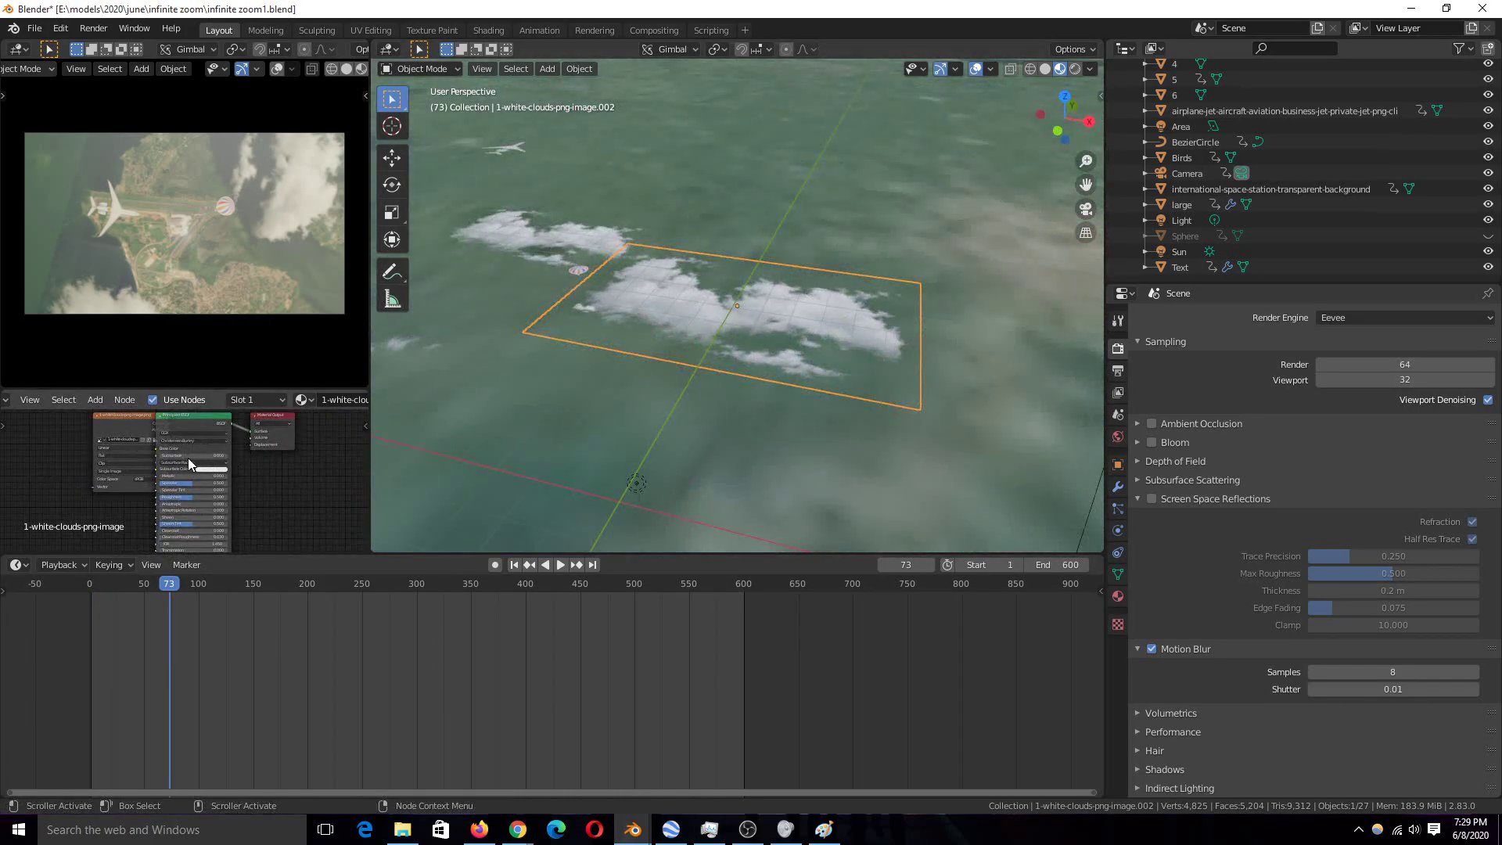
{"action": "middle_click_drag", "start_coordinate": [643, 371], "coordinate": [618, 366]}
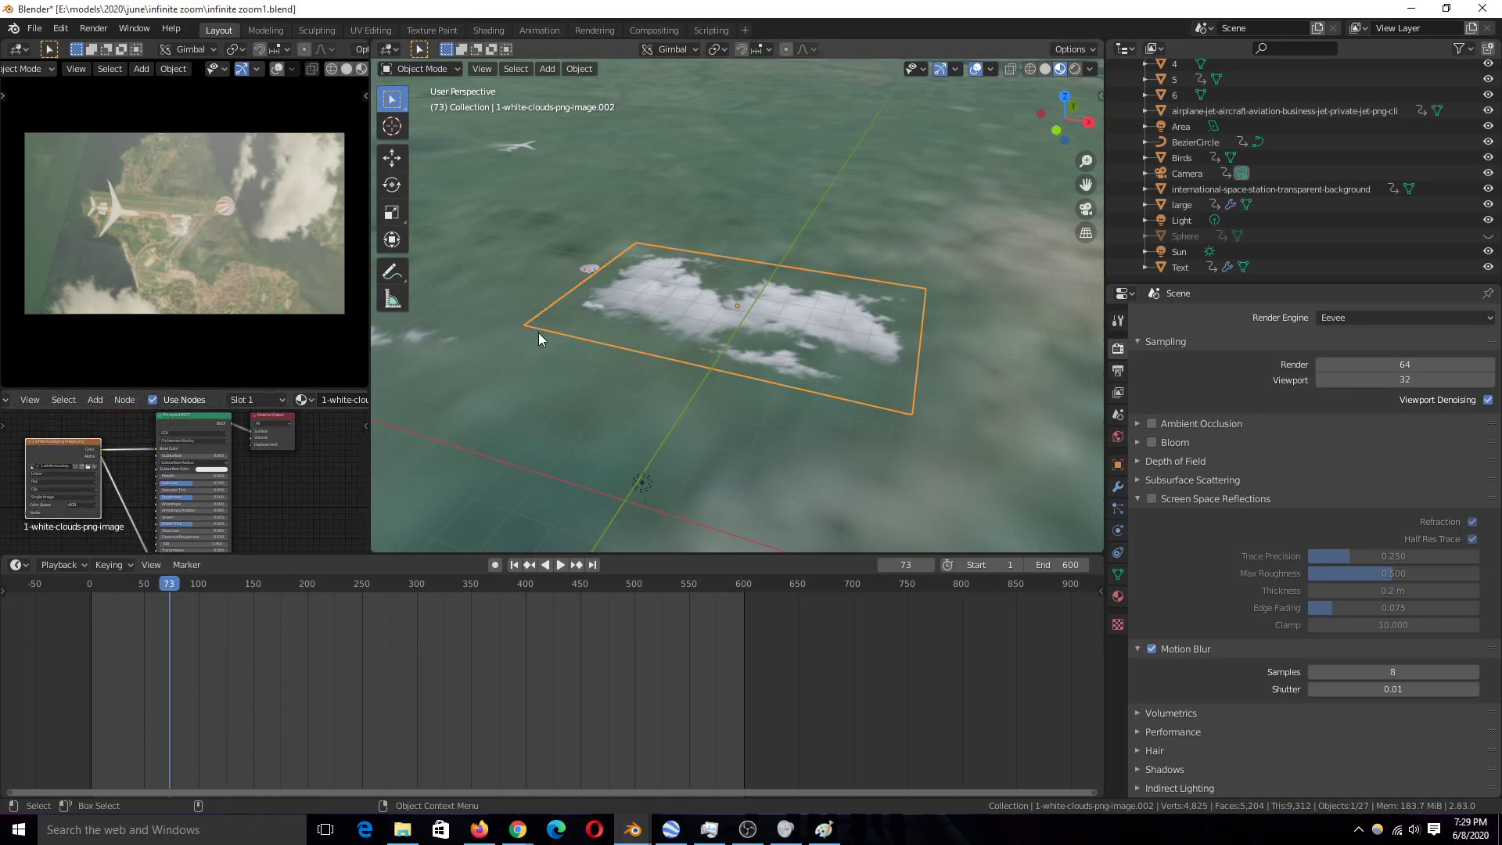
{"action": "middle_click_drag", "start_coordinate": [790, 358], "coordinate": [673, 326]}
{"action": "middle_click_drag", "start_coordinate": [678, 378], "coordinate": [822, 453]}
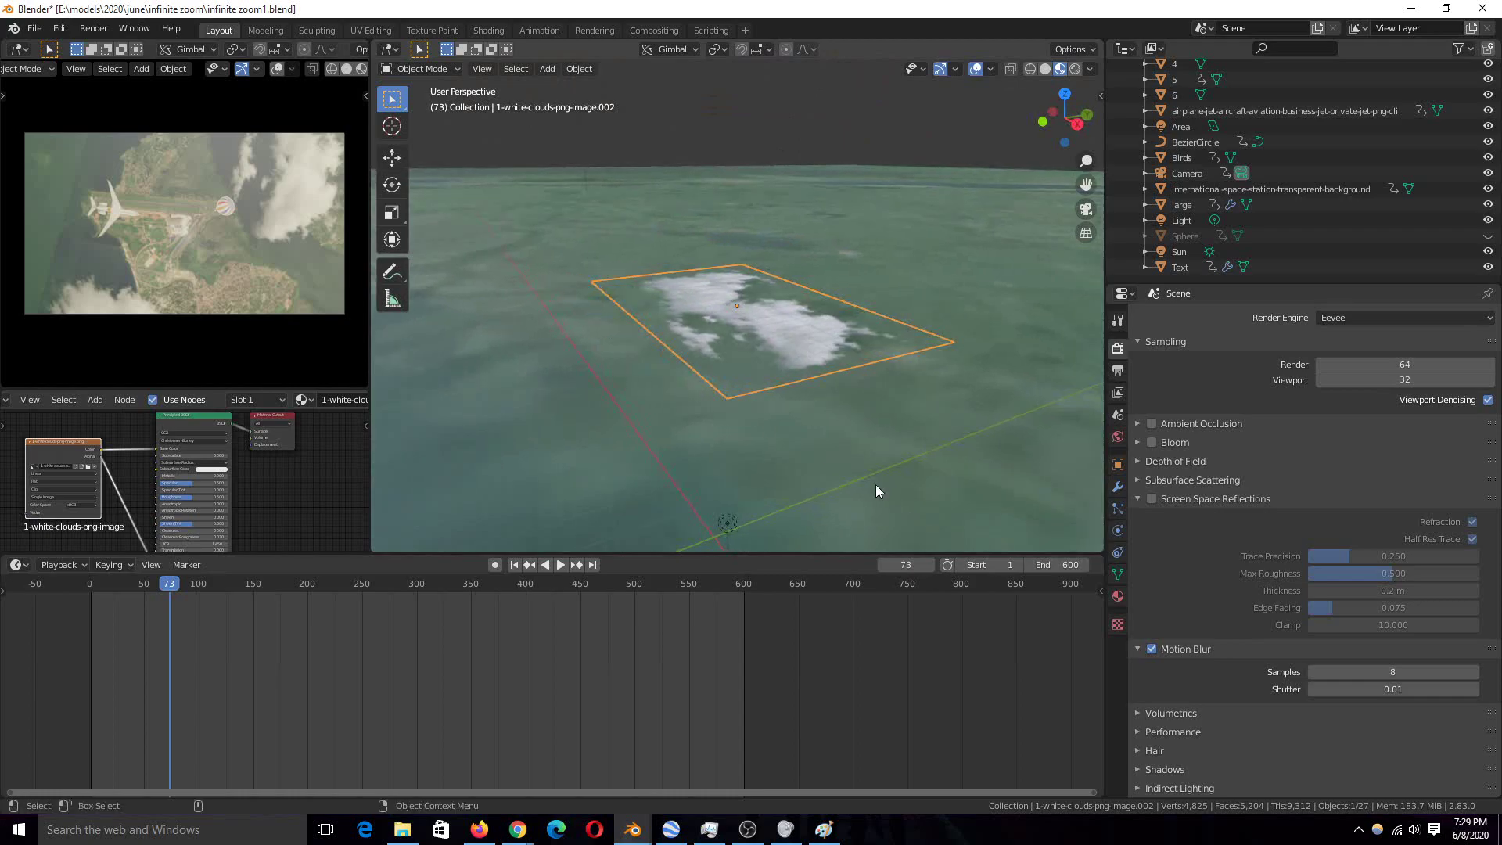
{"action": "left_click", "coordinate": [1118, 595]}
{"action": "left_click", "coordinate": [1378, 528]}
Set the large plane 5's material shadow mode to Opaque
{"action": "left_click", "coordinate": [867, 228]}
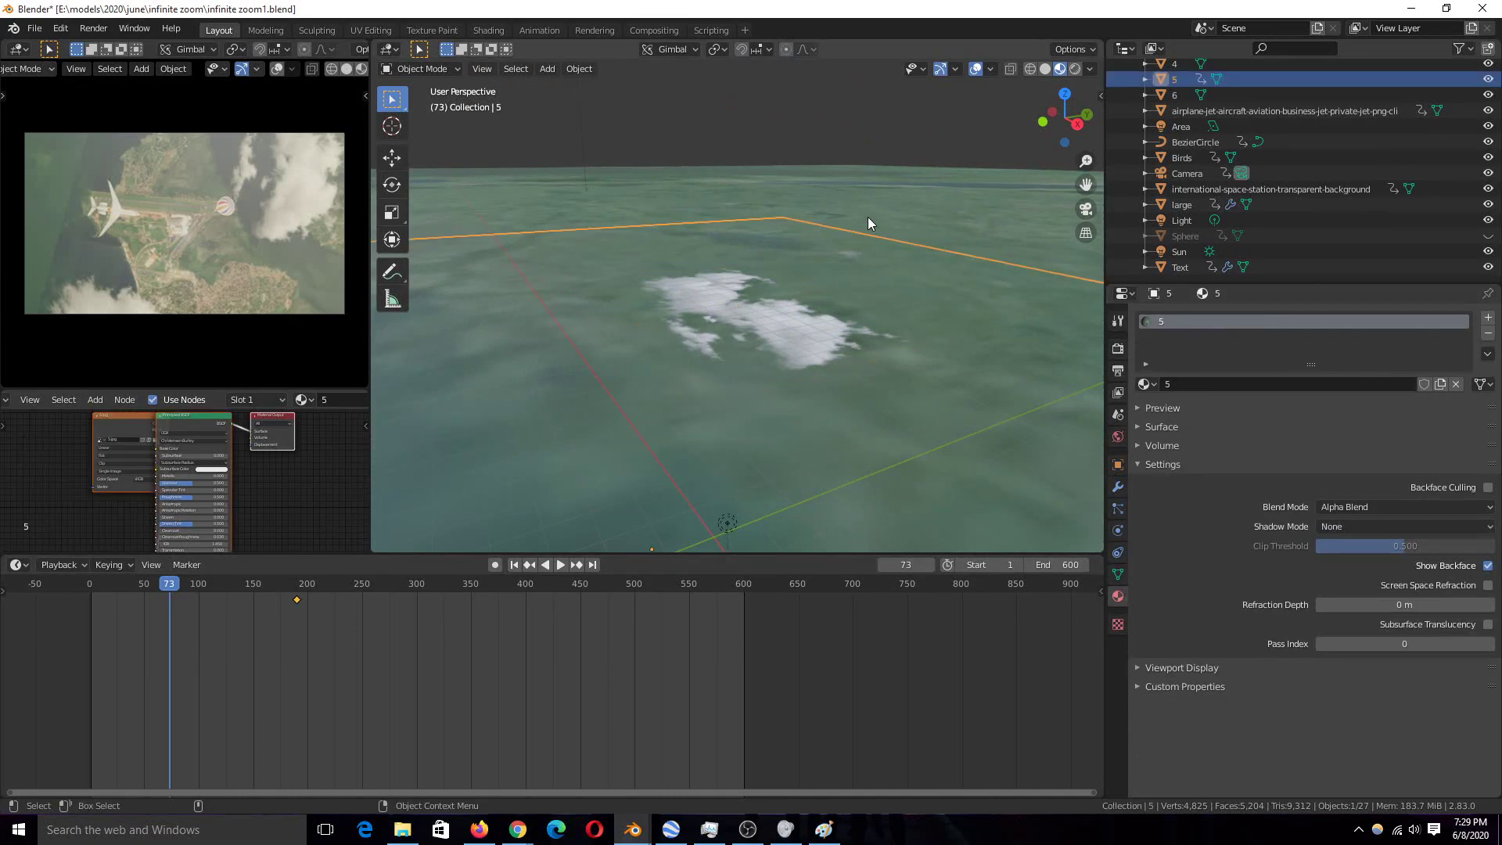
{"action": "scroll", "coordinate": [905, 379], "scroll_direction": "down", "scroll_amount": 4}
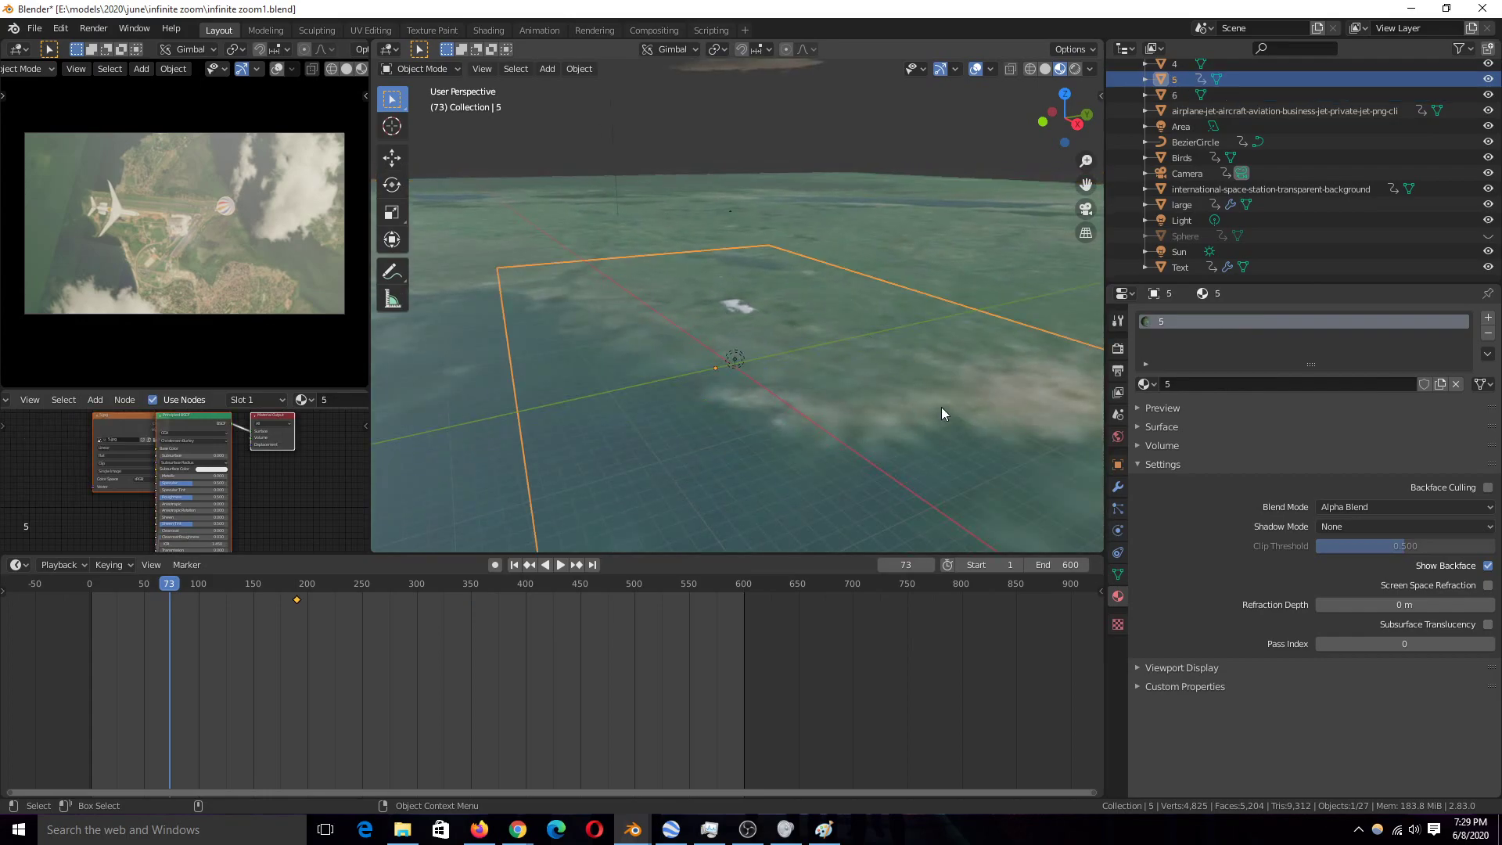
{"action": "left_click", "coordinate": [1382, 525]}
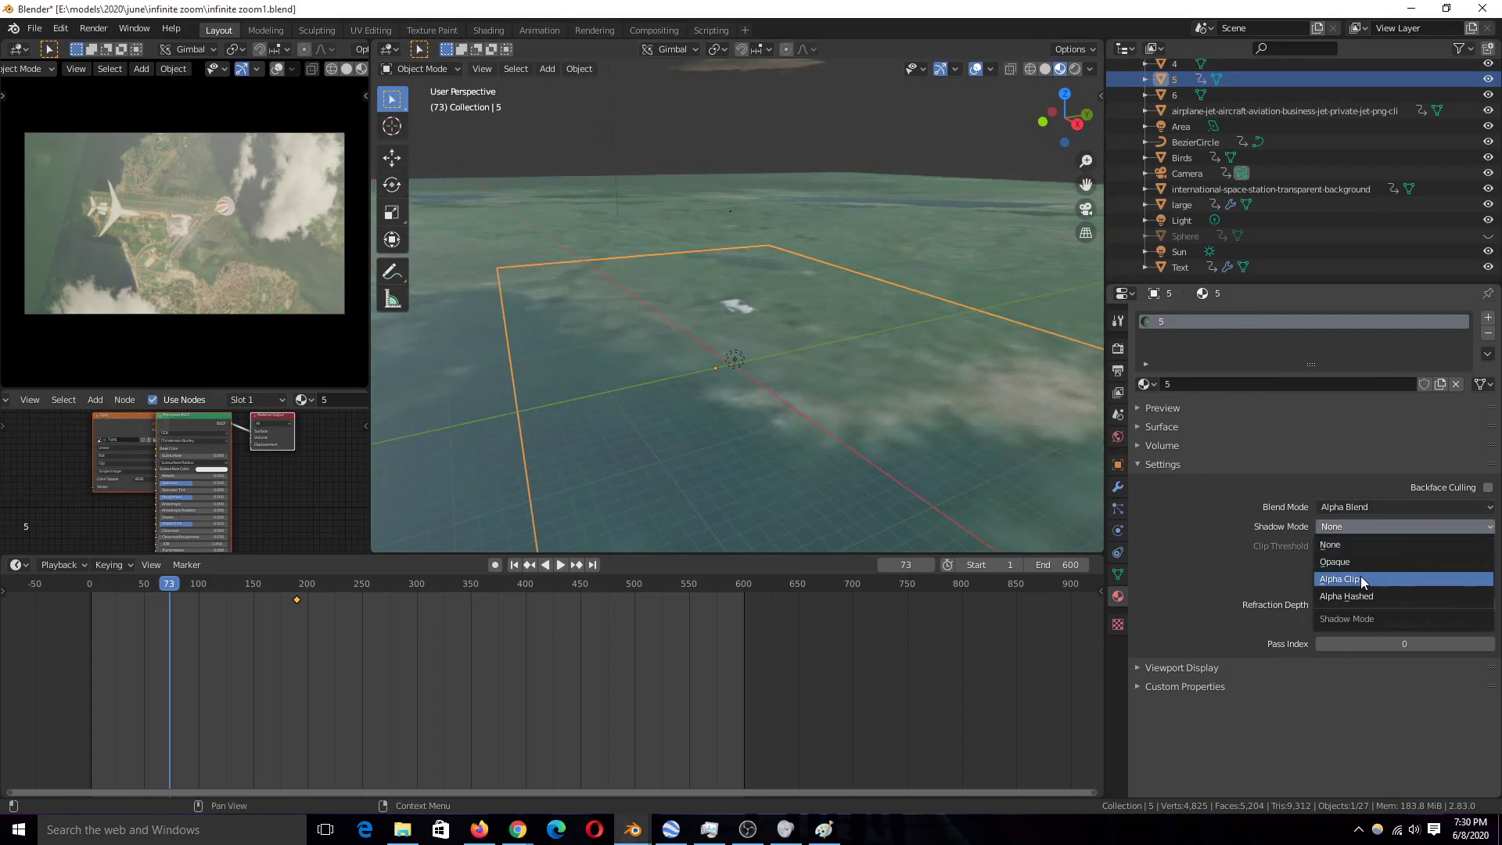
{"action": "left_click", "coordinate": [1366, 560]}
{"action": "scroll", "coordinate": [860, 352], "scroll_direction": "down", "scroll_amount": 4}
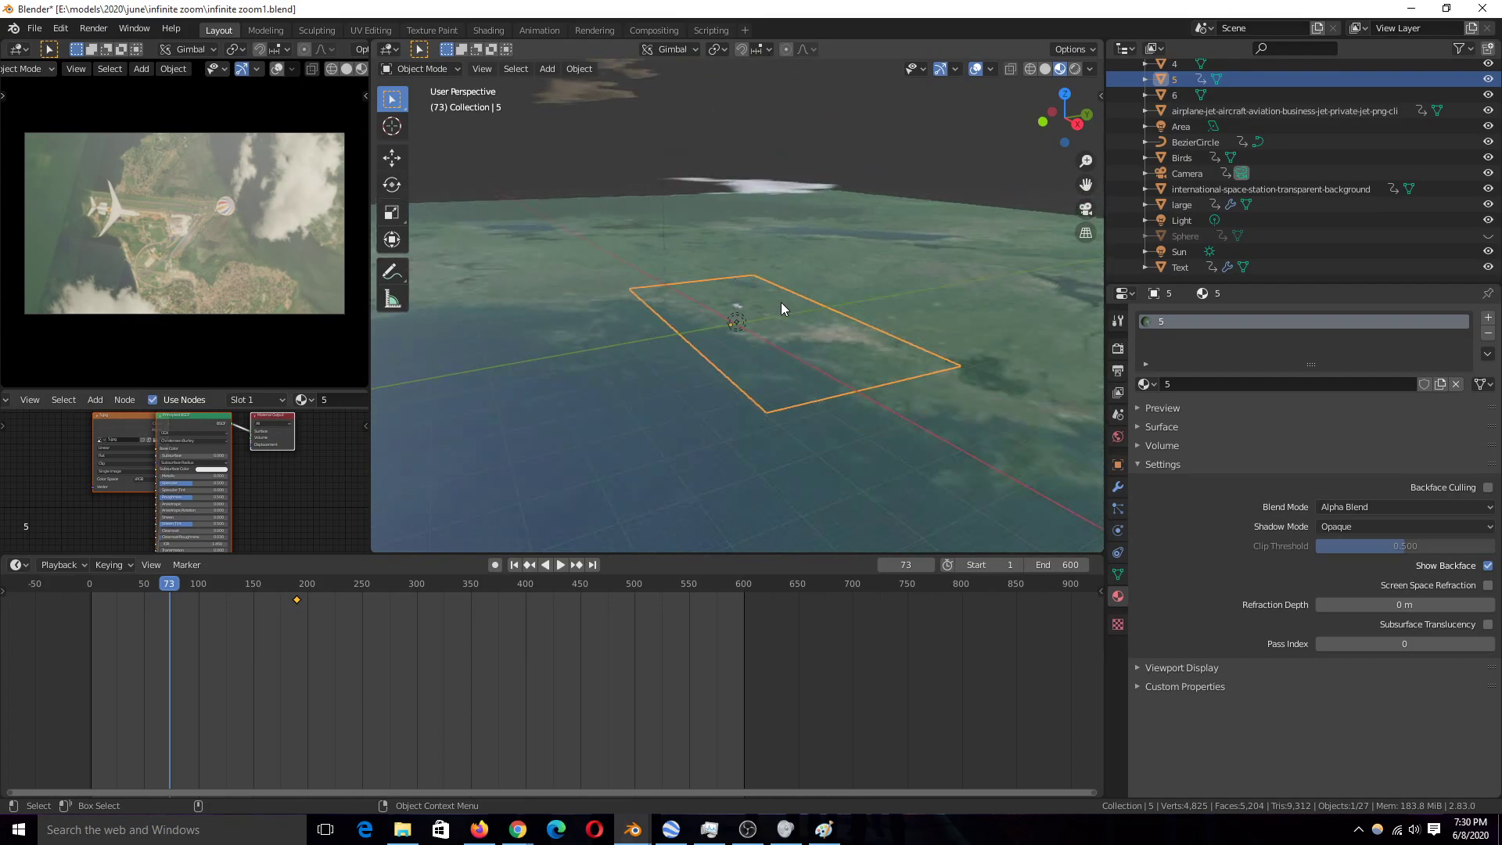
Light the viewport with scene lights and set ground plane 6's shadow mode to Opaque
{"action": "left_click", "coordinate": [1090, 69]}
{"action": "left_click", "coordinate": [1044, 149]}
{"action": "middle_click_drag", "start_coordinate": [810, 201], "coordinate": [720, 290]}
{"action": "scroll", "coordinate": [716, 259], "scroll_direction": "down", "scroll_amount": 5}
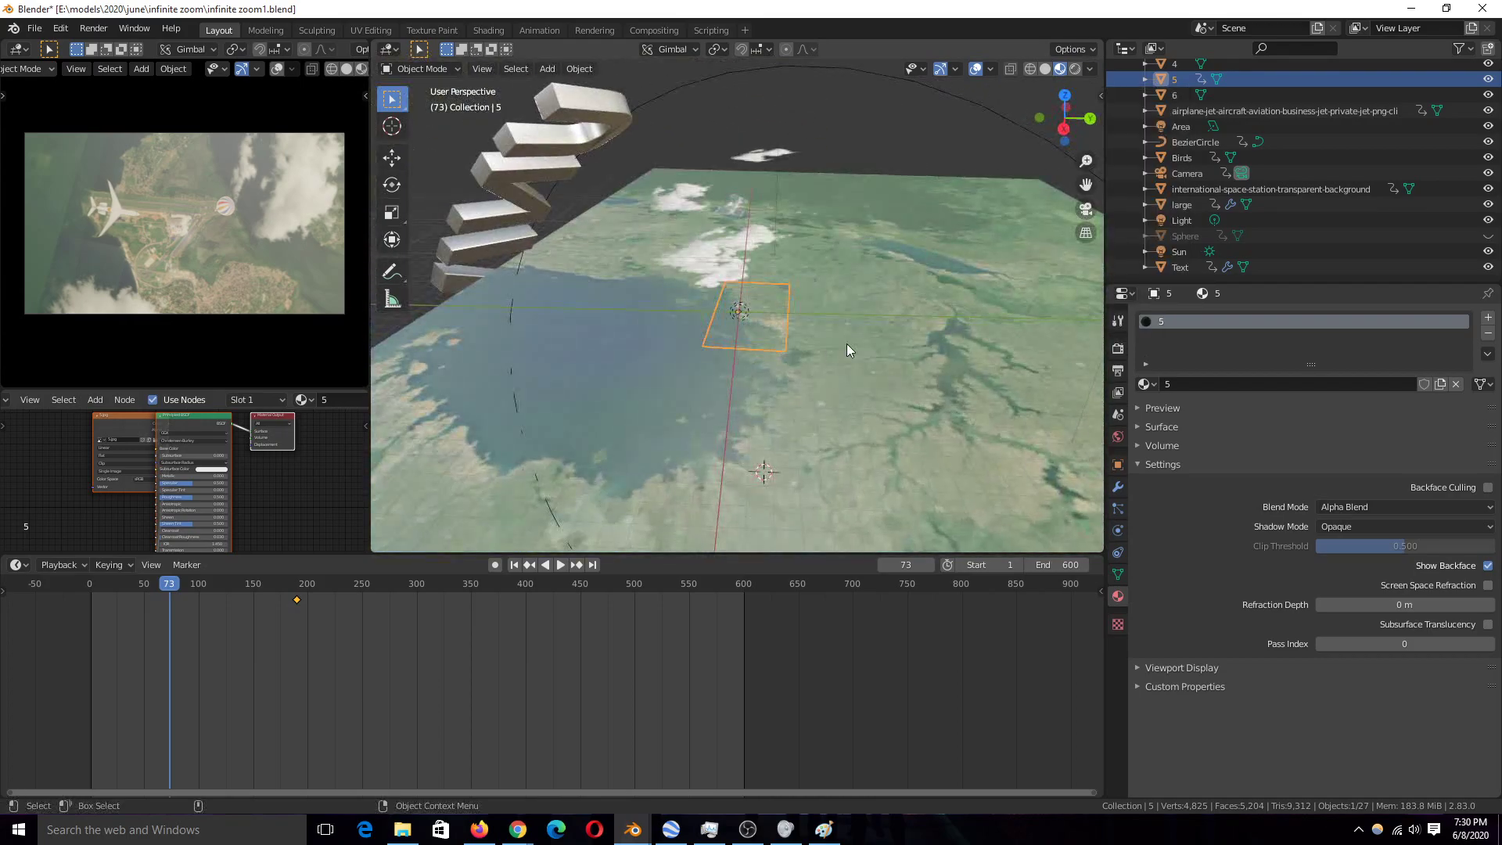
{"action": "left_click", "coordinate": [846, 344]}
{"action": "left_click", "coordinate": [1416, 527]}
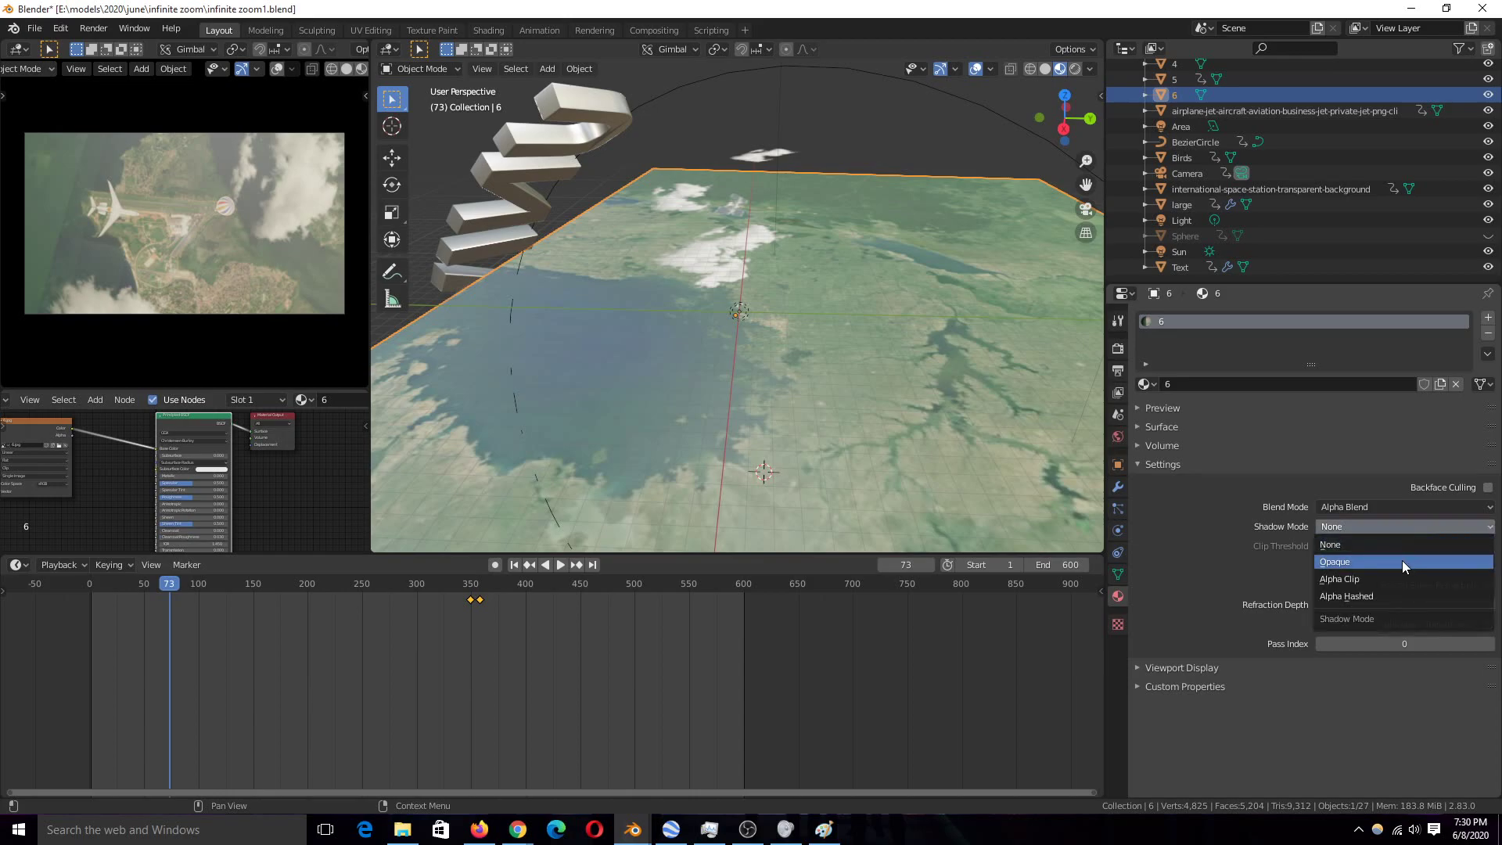
{"action": "left_click", "coordinate": [1402, 561]}
{"action": "middle_click_drag", "start_coordinate": [828, 346], "coordinate": [761, 328]}
Return to the early frames, stop playback, and frame the view on plane 3
{"action": "mouse_move", "coordinate": [151, 626]}
{"action": "right_mouse_down"}
{"action": "mouse_move", "coordinate": [108, 626]}
{"action": "mouse_move", "coordinate": [147, 626]}
{"action": "right_mouse_up"}
{"action": "mouse_move", "coordinate": [147, 626]}
{"action": "left_mouse_down"}
{"action": "mouse_move", "coordinate": [101, 621]}
{"action": "mouse_move", "coordinate": [140, 622]}
{"action": "left_mouse_up"}
{"action": "key", "text": "space"}
{"action": "middle_click_drag", "start_coordinate": [733, 389], "coordinate": [892, 356]}
{"action": "left_click", "coordinate": [776, 364]}
{"action": "key", "text": "KP_Decimal"}
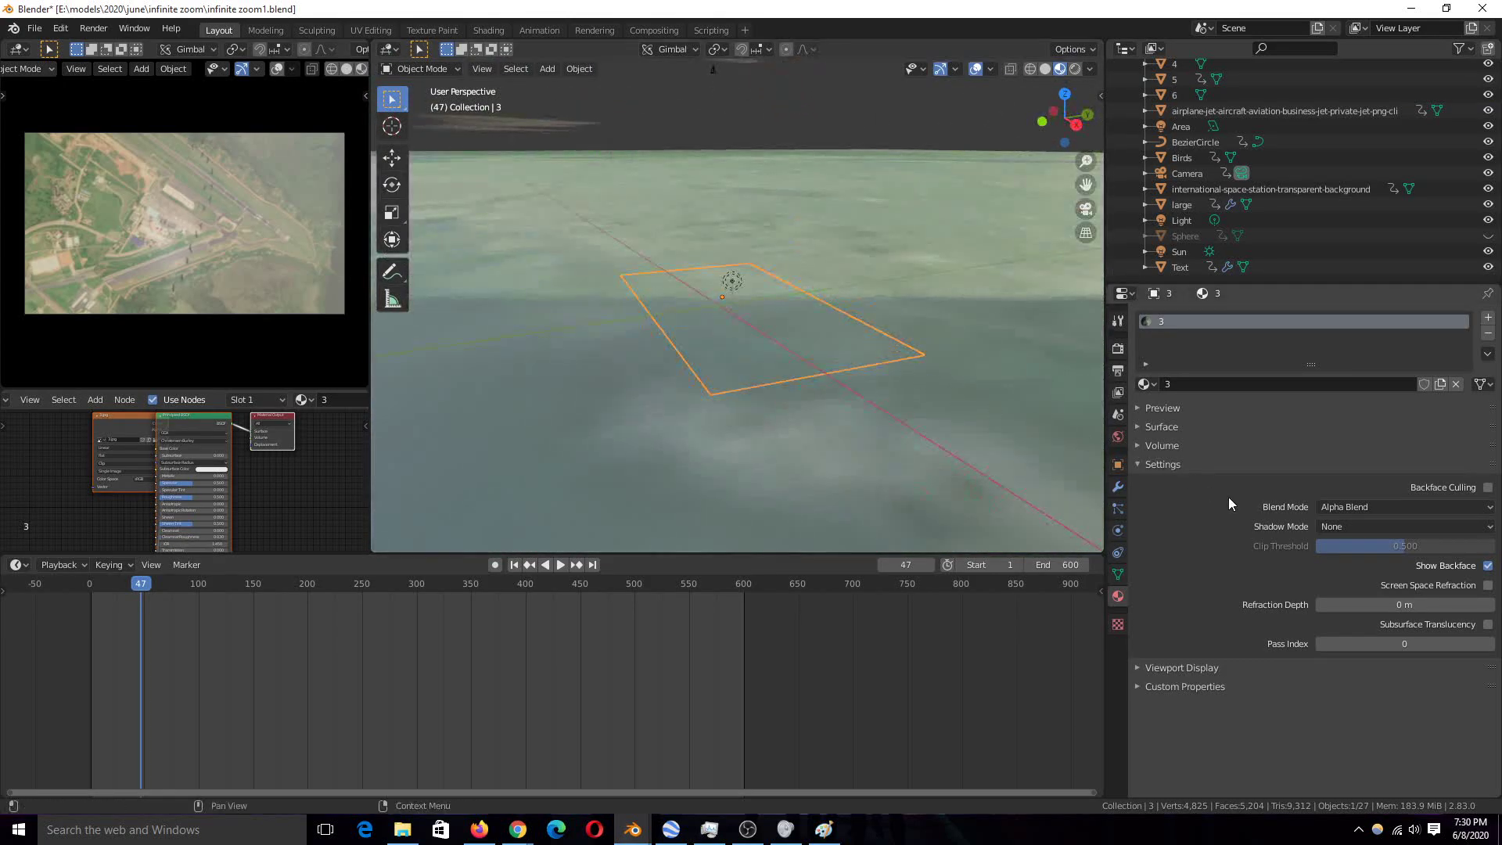
Keep plane 3 on Alpha Blend, try Opaque shadows, then revert its shadow mode to None
{"action": "left_click", "coordinate": [1382, 507]}
{"action": "left_click", "coordinate": [1377, 571]}
{"action": "left_click", "coordinate": [1368, 529]}
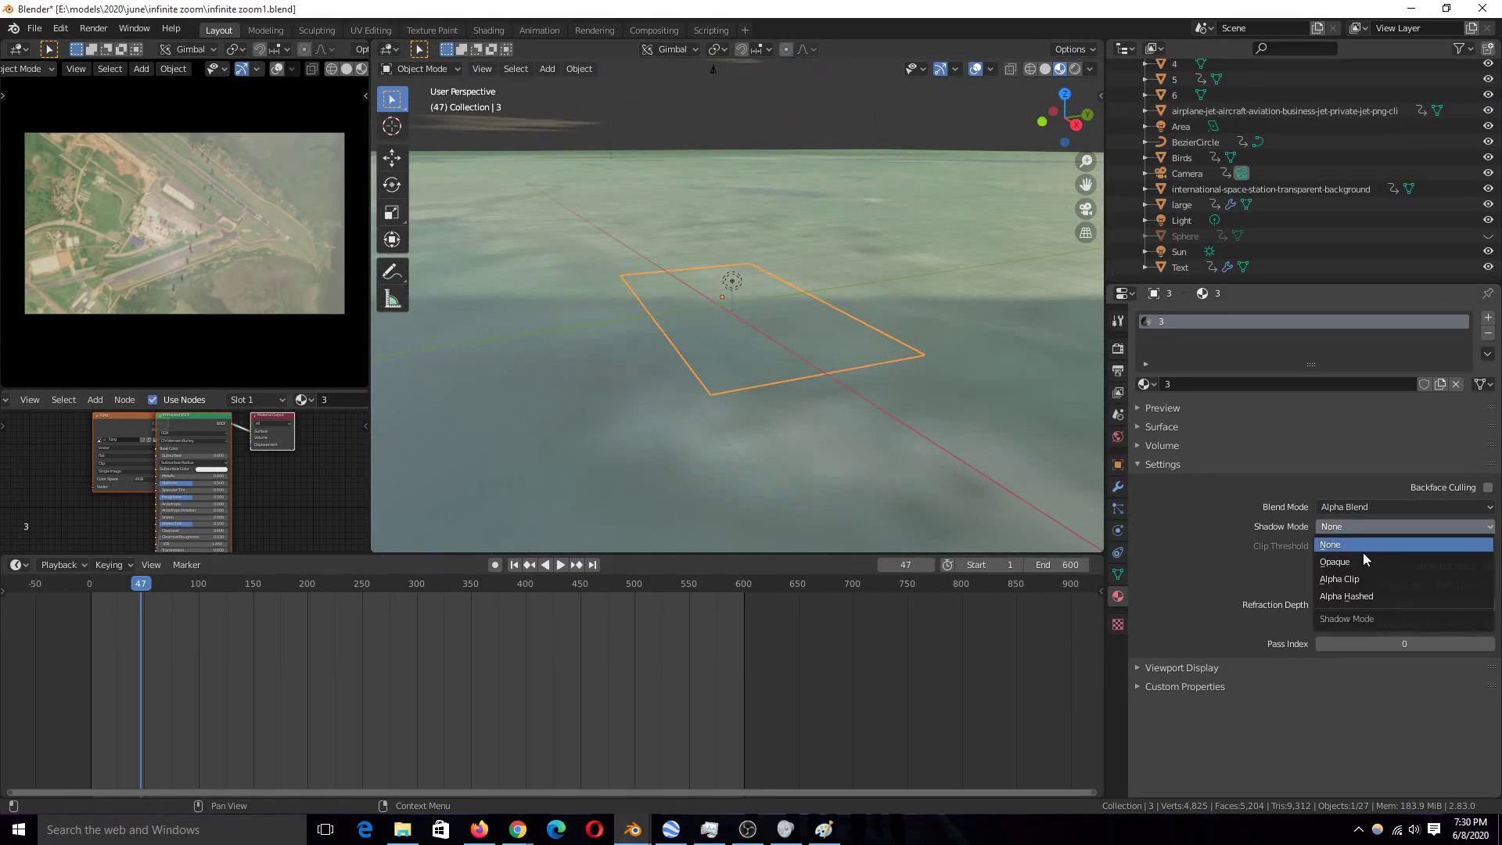
{"action": "left_click", "coordinate": [1363, 561]}
{"action": "mouse_move", "coordinate": [163, 679]}
{"action": "right_mouse_down", "text": "shift"}
{"action": "mouse_move", "coordinate": [189, 672]}
{"action": "mouse_move", "coordinate": [173, 671]}
{"action": "right_mouse_up", "text": "shift"}
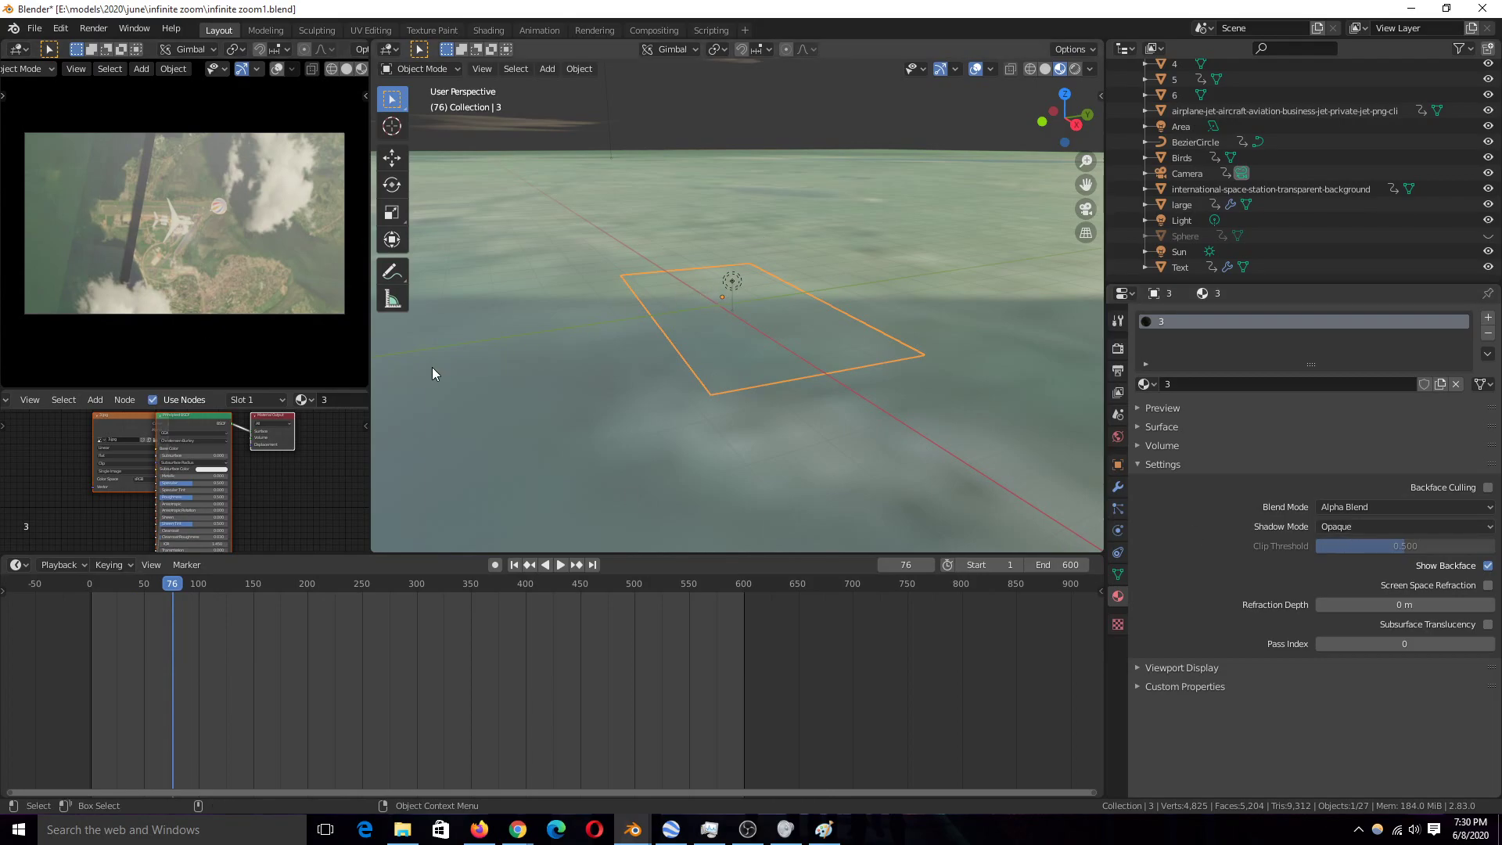
{"action": "left_click", "coordinate": [1328, 526]}
{"action": "left_click", "coordinate": [1330, 545]}
{"action": "right_click_drag", "start_coordinate": [176, 618], "coordinate": [504, 618]}
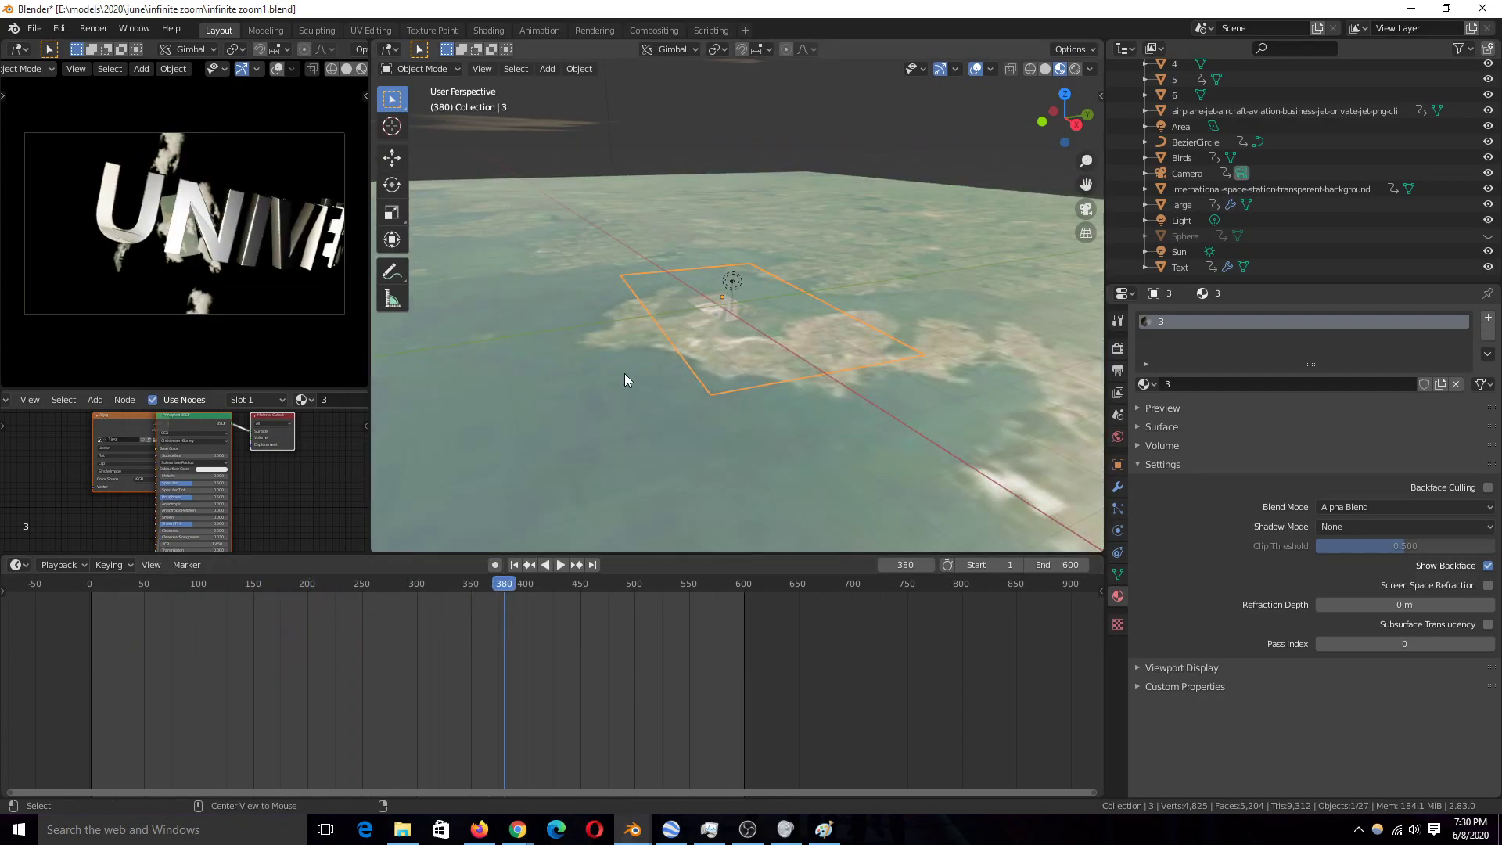
Unhide and select the Earth sphere, go to frame 175, and view its alpha Value node
{"action": "key", "text": "alt+h"}
{"action": "scroll", "coordinate": [798, 164], "scroll_direction": "down", "scroll_amount": 10}
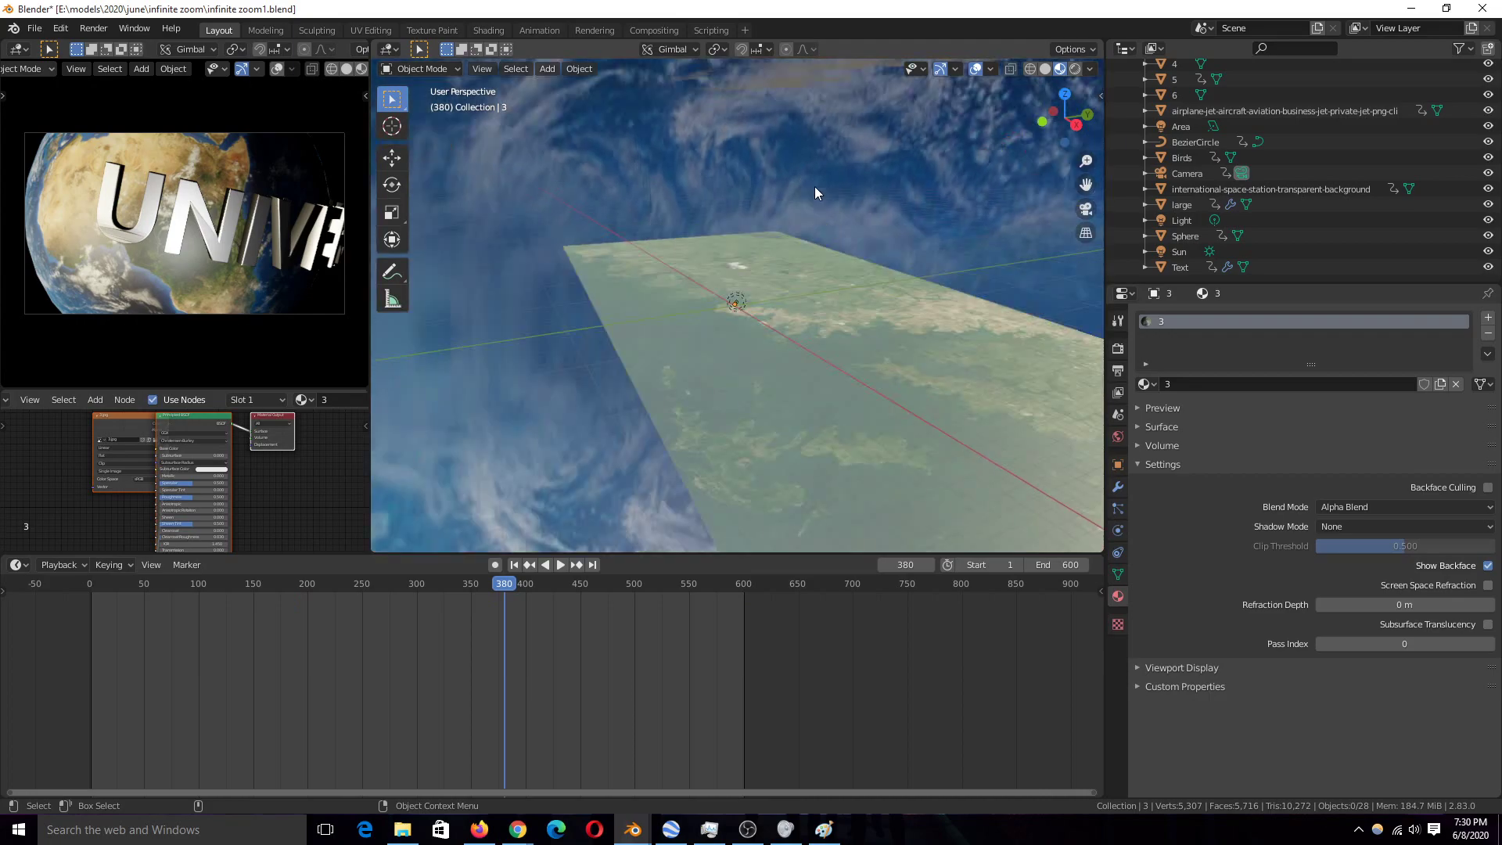
{"action": "left_click", "coordinate": [830, 235]}
{"action": "right_click_drag", "start_coordinate": [430, 693], "coordinate": [280, 659]}
{"action": "scroll", "coordinate": [222, 501], "scroll_direction": "down", "scroll_amount": 1}
{"action": "mouse_move", "coordinate": [221, 501]}
{"action": "middle_mouse_down"}
{"action": "mouse_move", "coordinate": [268, 482]}
{"action": "mouse_move", "coordinate": [302, 430]}
{"action": "mouse_move", "coordinate": [227, 485]}
{"action": "middle_mouse_up"}
{"action": "scroll", "coordinate": [249, 446], "scroll_direction": "up", "scroll_amount": 1}
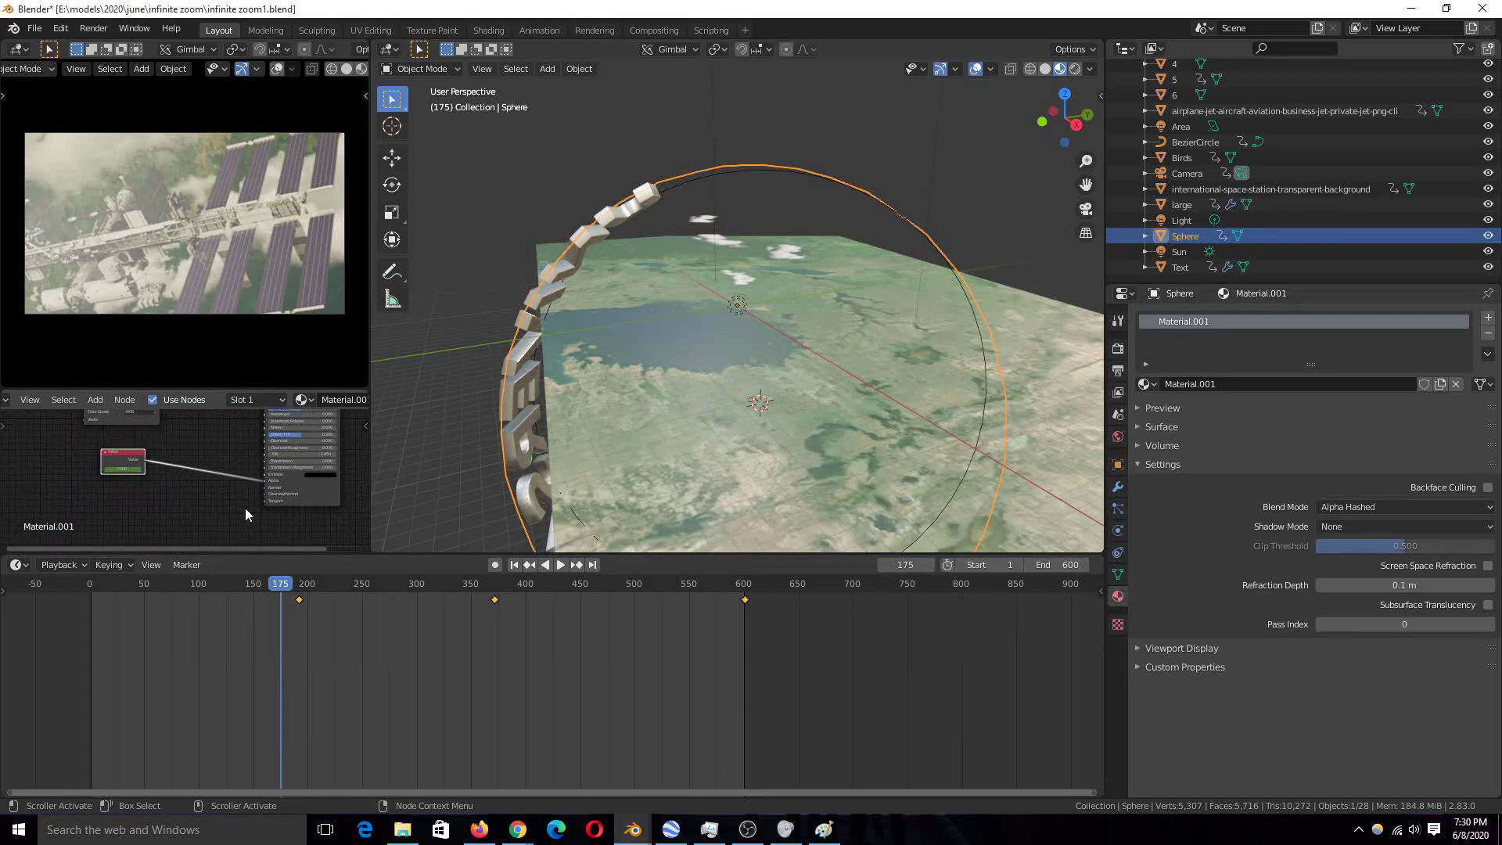
{"action": "scroll", "coordinate": [240, 519], "scroll_direction": "up", "scroll_amount": 2}
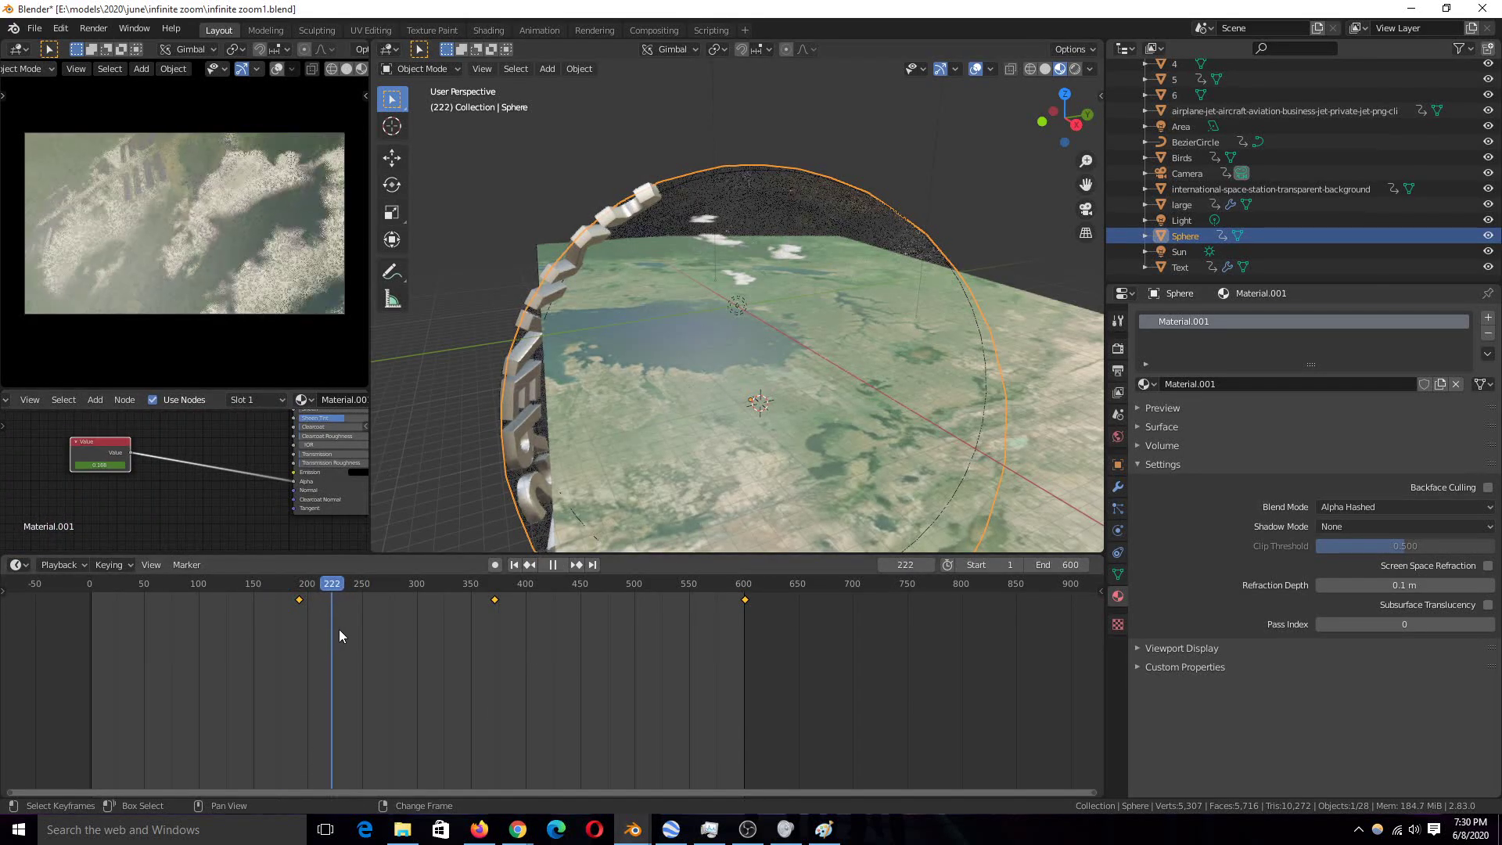
Scrub through the globe's fade-out, stop at frame 245, then play from frame 235
{"action": "left_click_drag", "start_coordinate": [312, 636], "coordinate": [564, 648]}
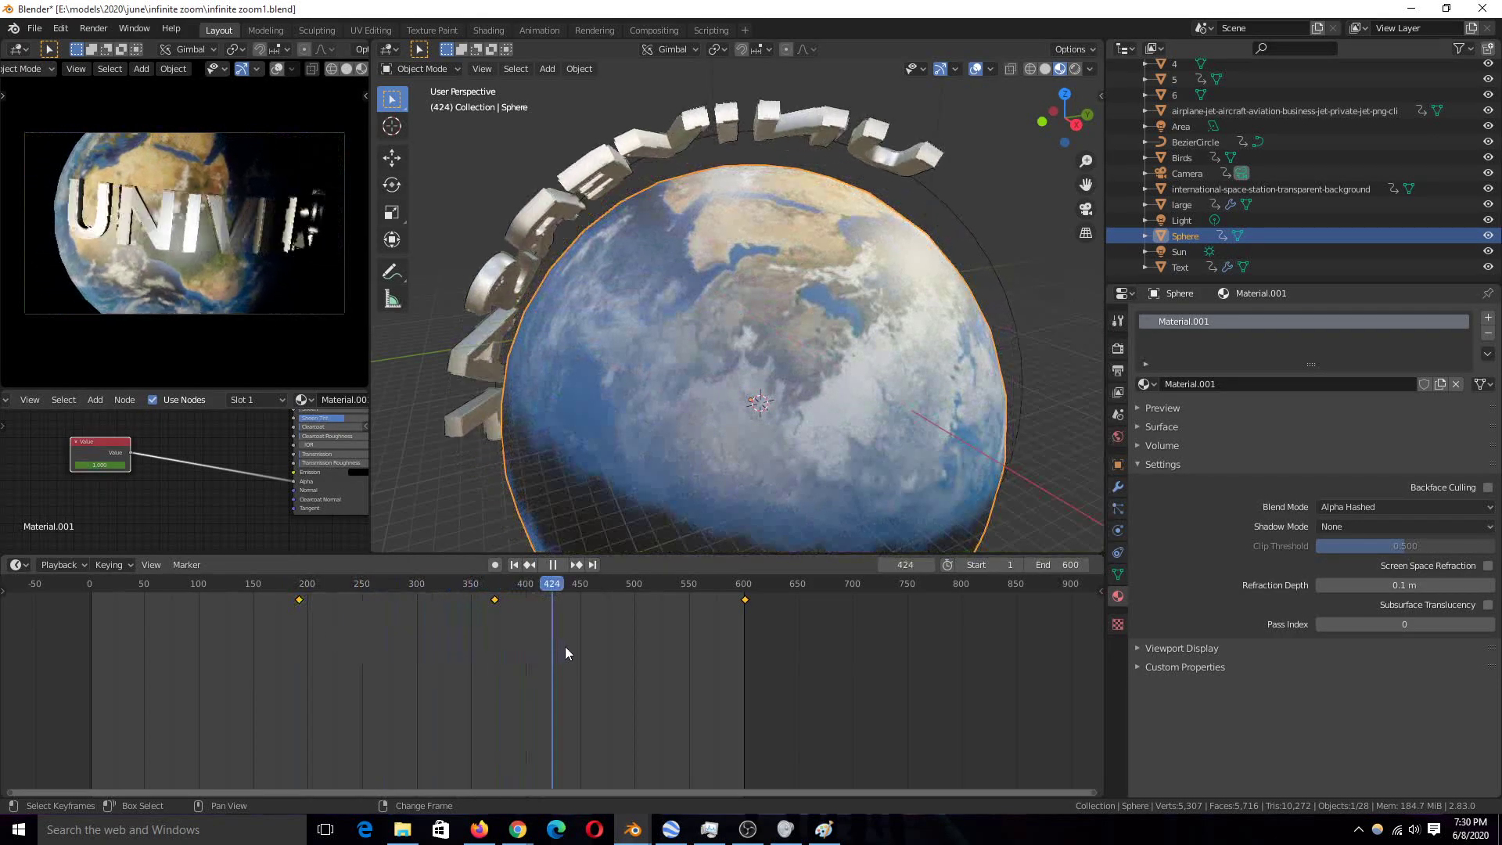
{"action": "left_click_drag", "start_coordinate": [452, 661], "coordinate": [356, 718]}
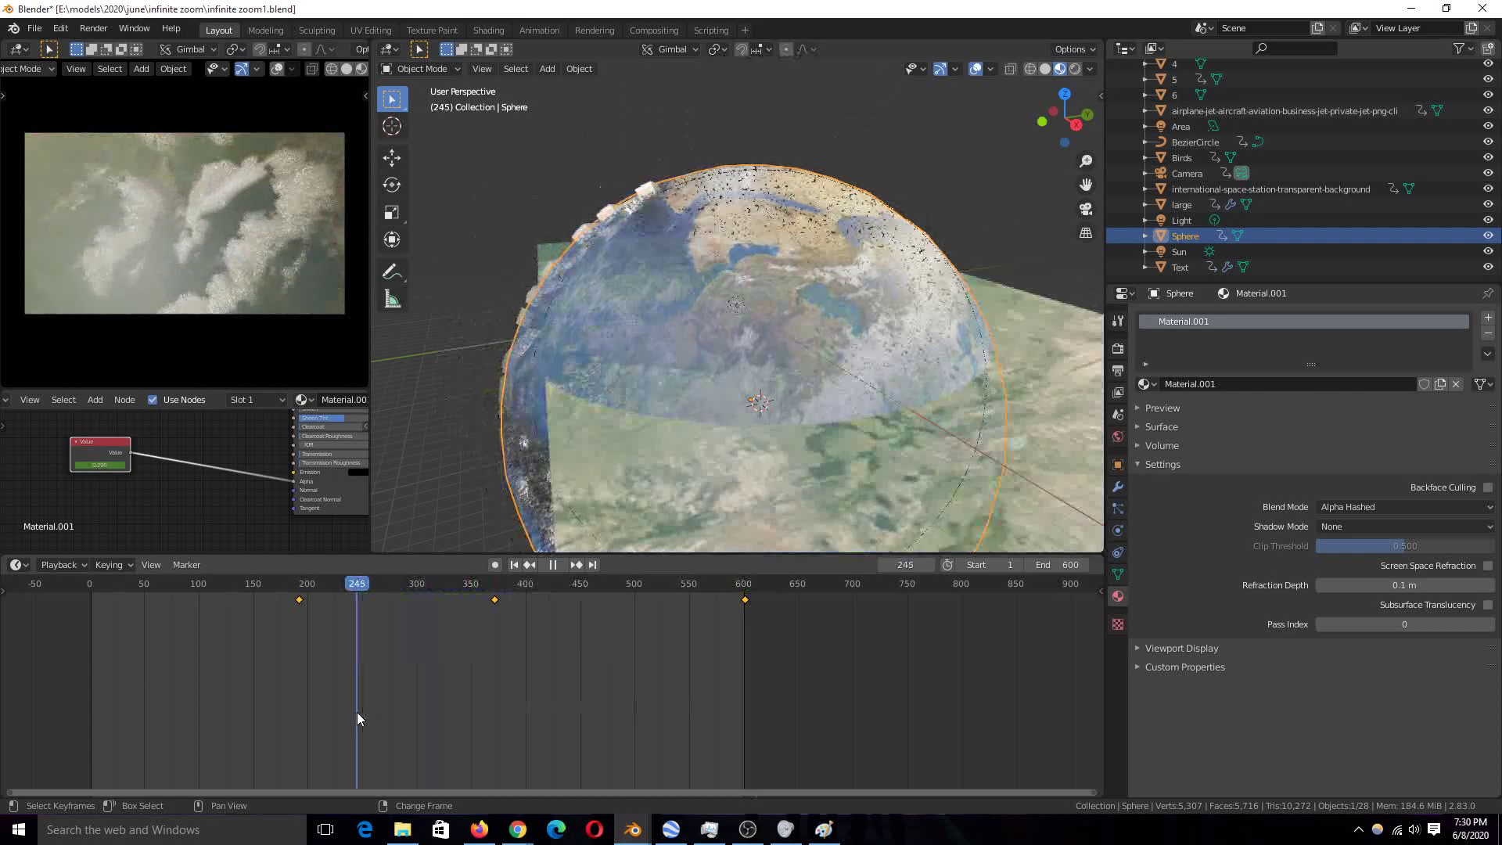
{"action": "key", "text": "space"}
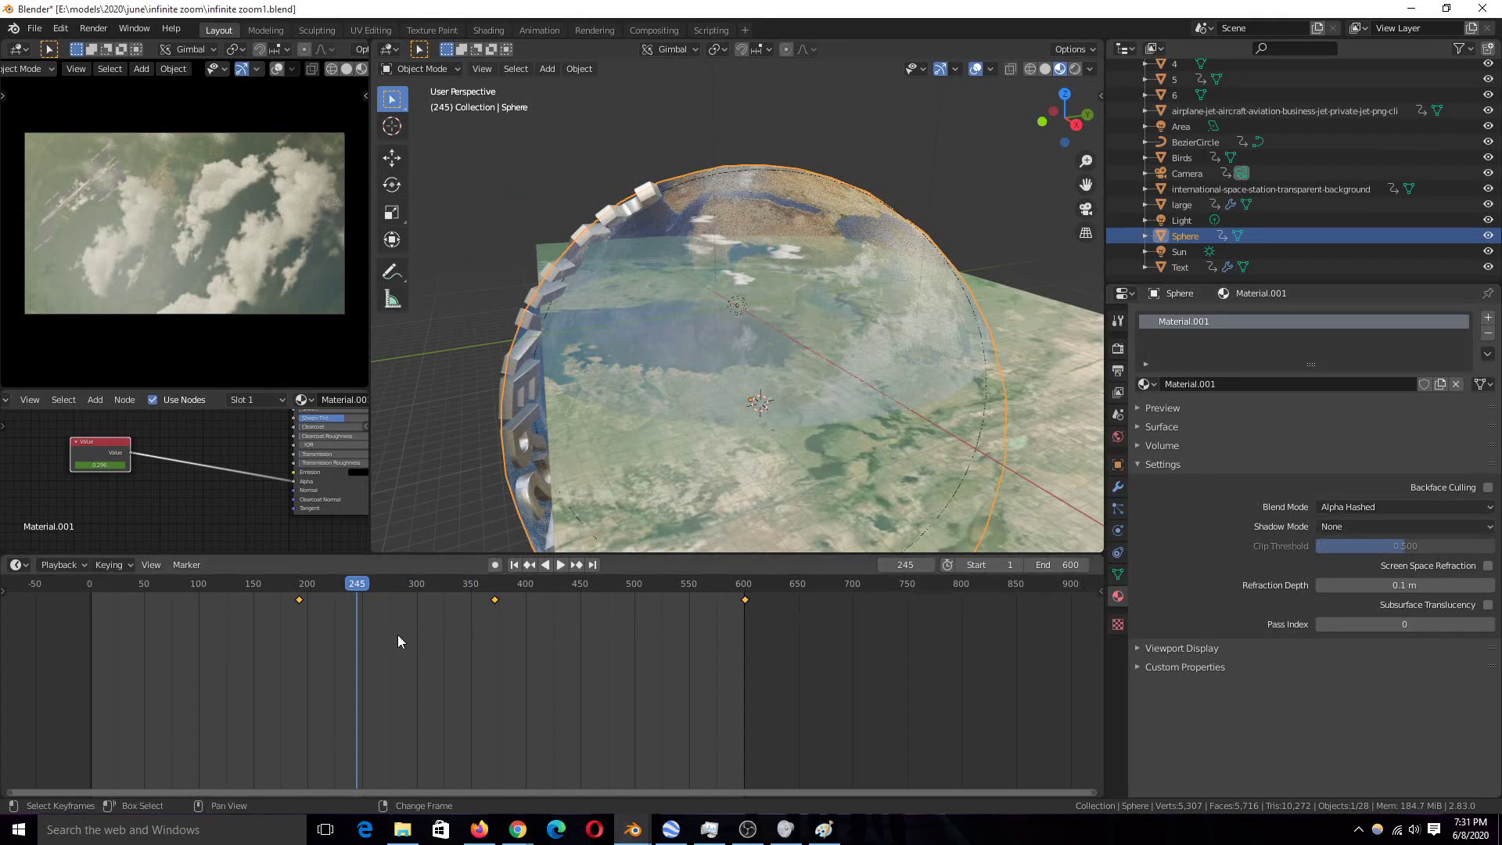
{"action": "left_click", "coordinate": [346, 631]}
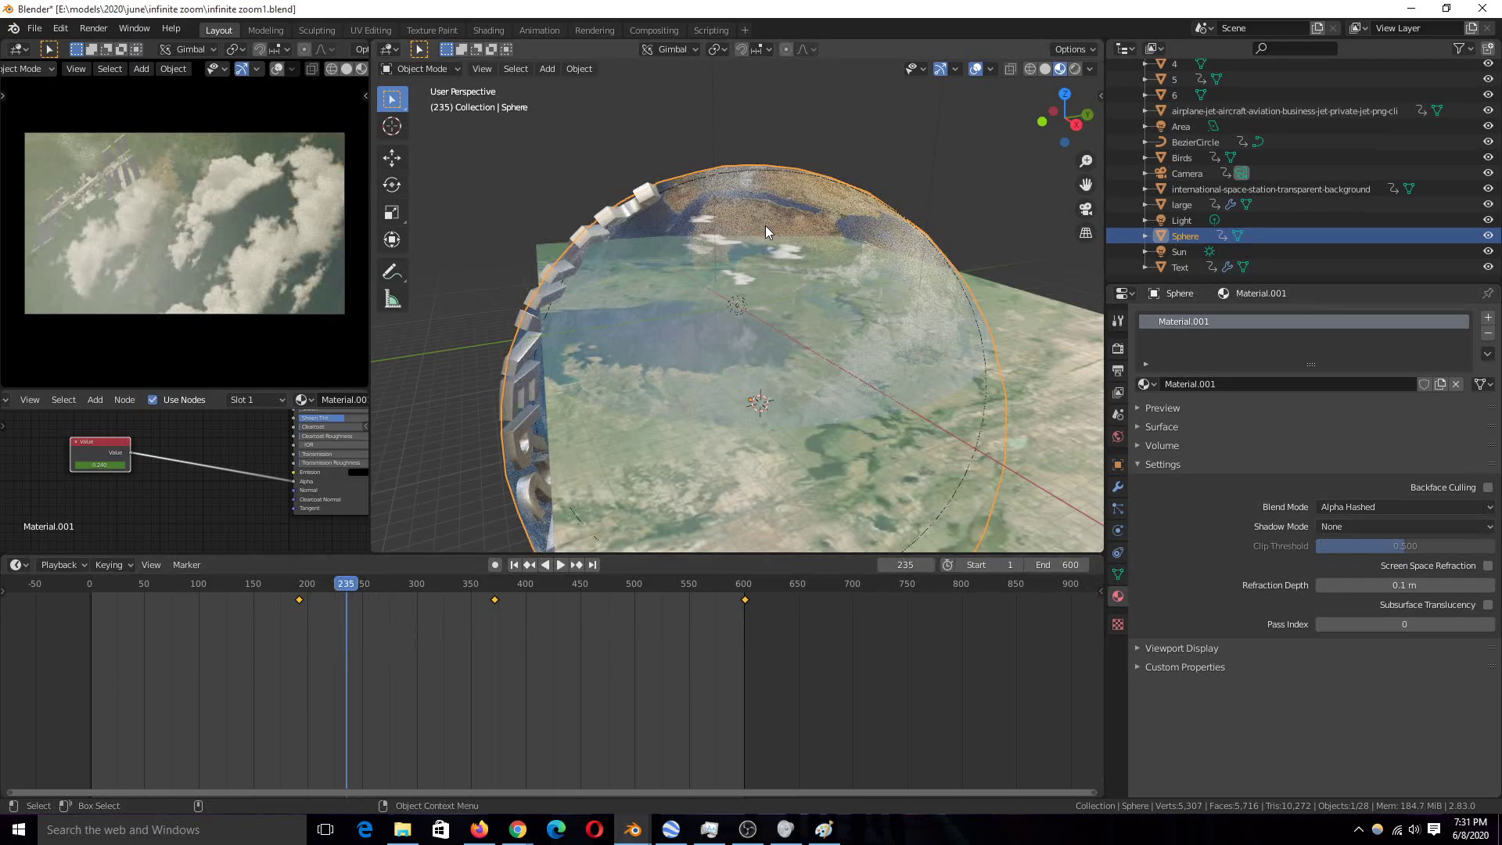
{"action": "key", "text": "space"}
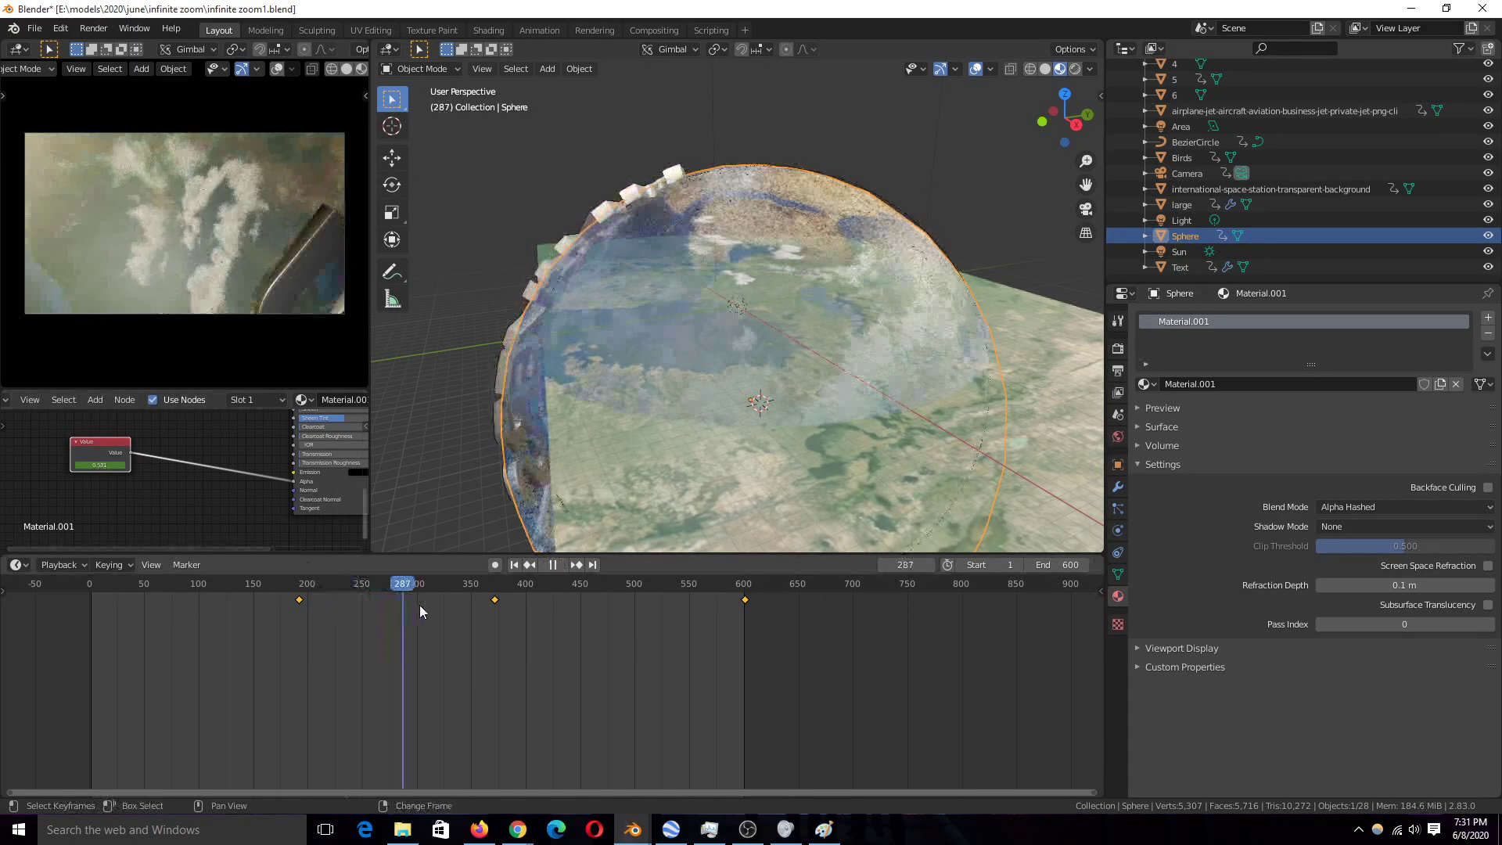
{"action": "key", "text": "space"}
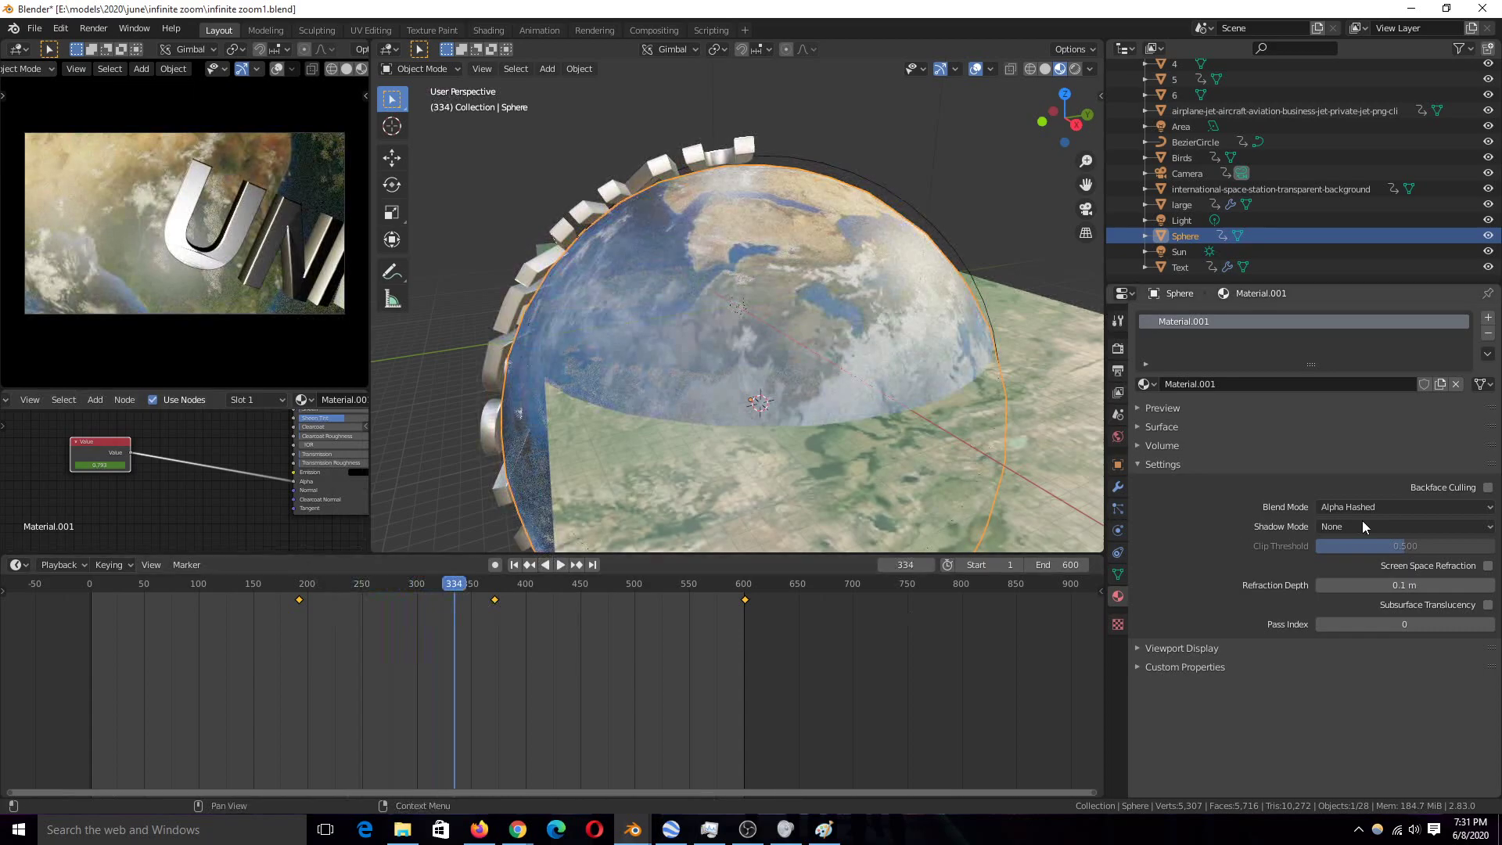
{"action": "left_click", "coordinate": [1430, 507]}
{"action": "left_click", "coordinate": [1382, 560]}
{"action": "left_click", "coordinate": [1397, 505]}
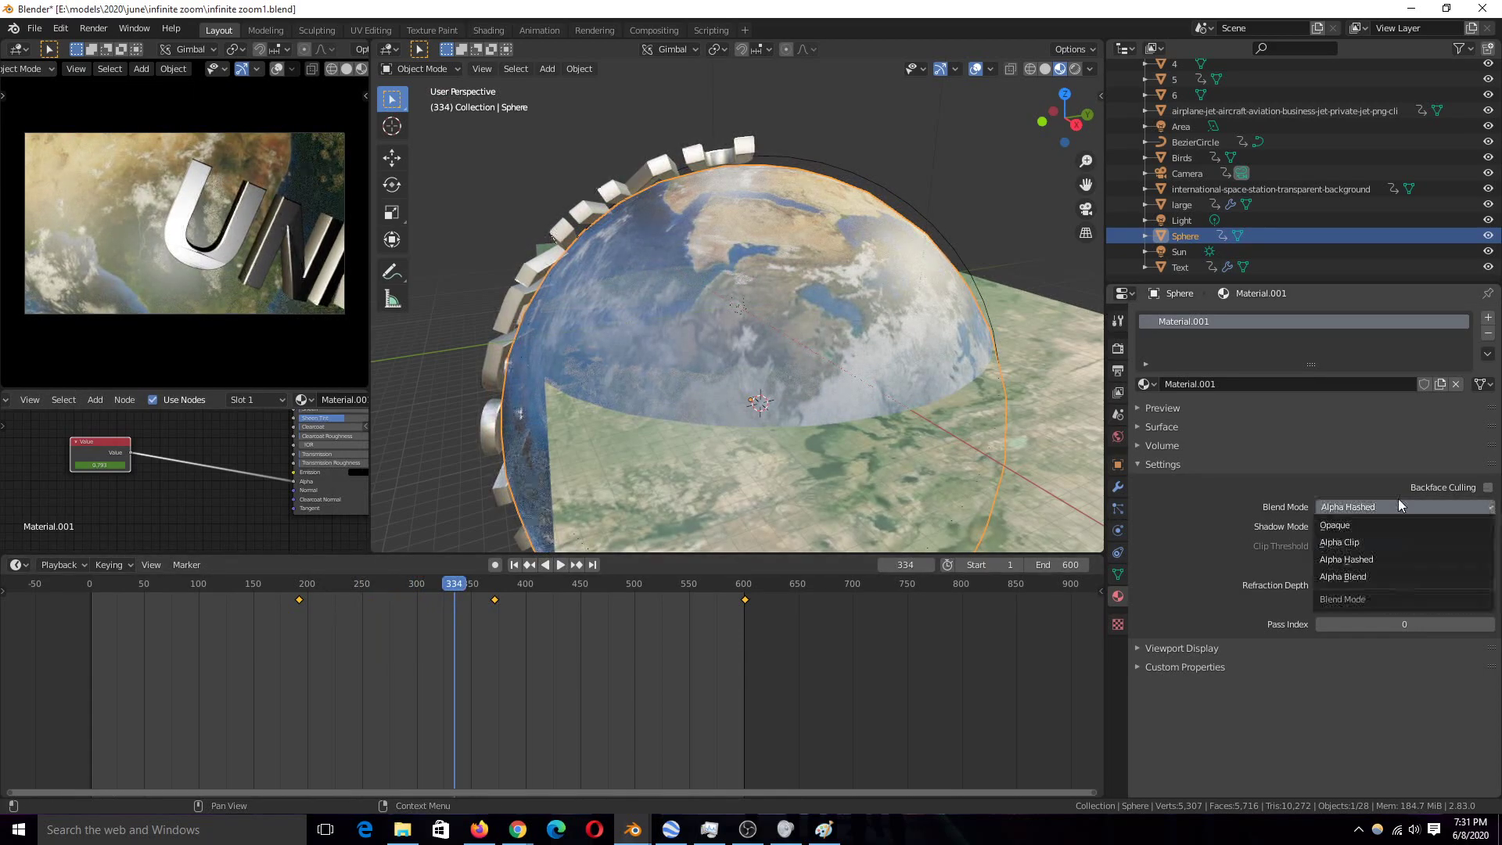
{"action": "left_click", "coordinate": [1394, 576]}
{"action": "left_click", "coordinate": [323, 674]}
{"action": "key", "text": "space"}
{"action": "key", "text": "space"}
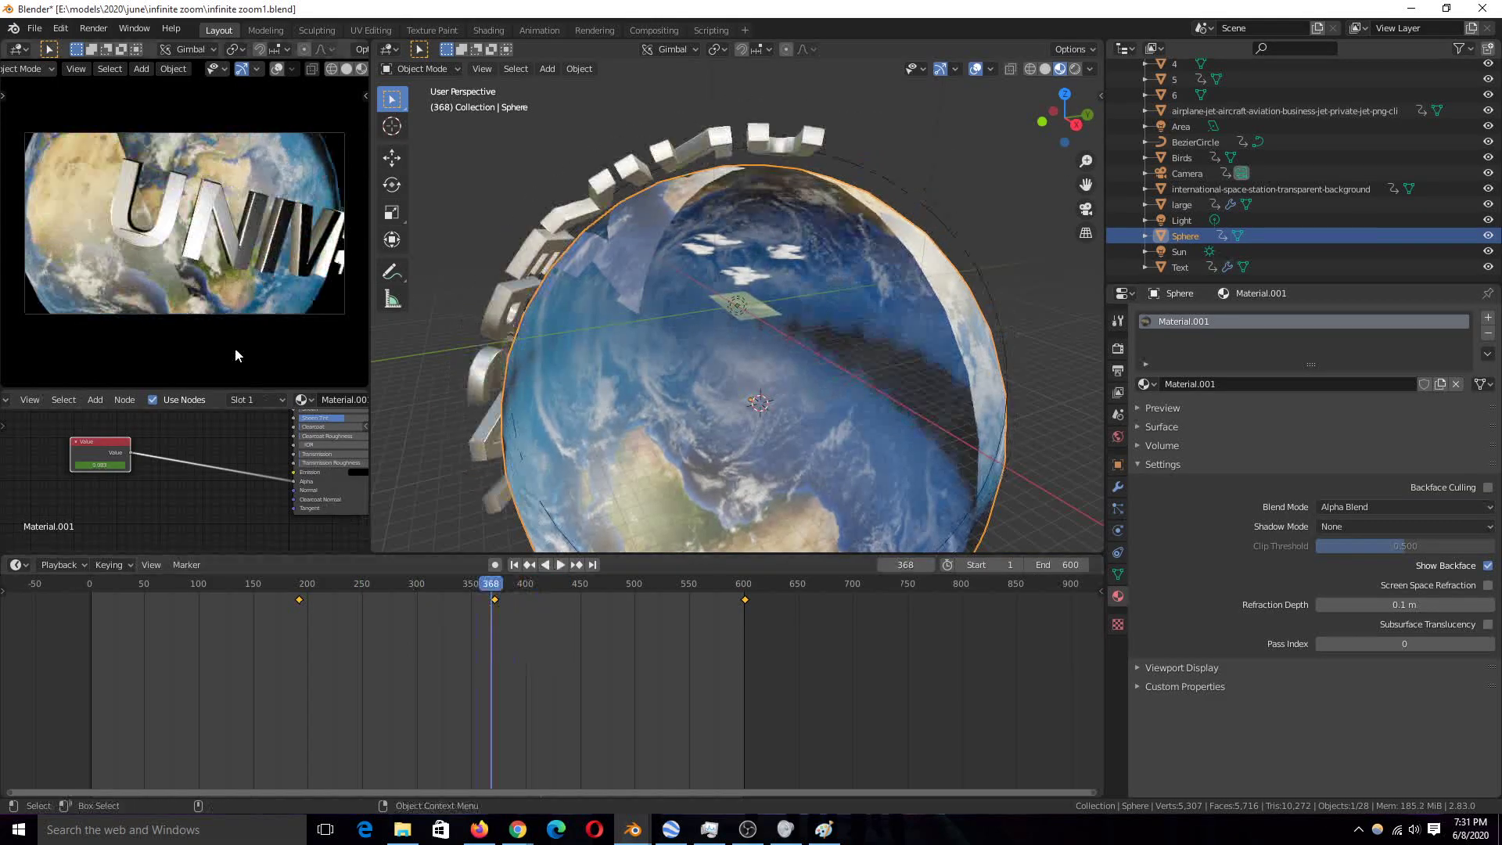
{"action": "left_click", "coordinate": [1403, 510]}
{"action": "left_click", "coordinate": [1369, 575]}
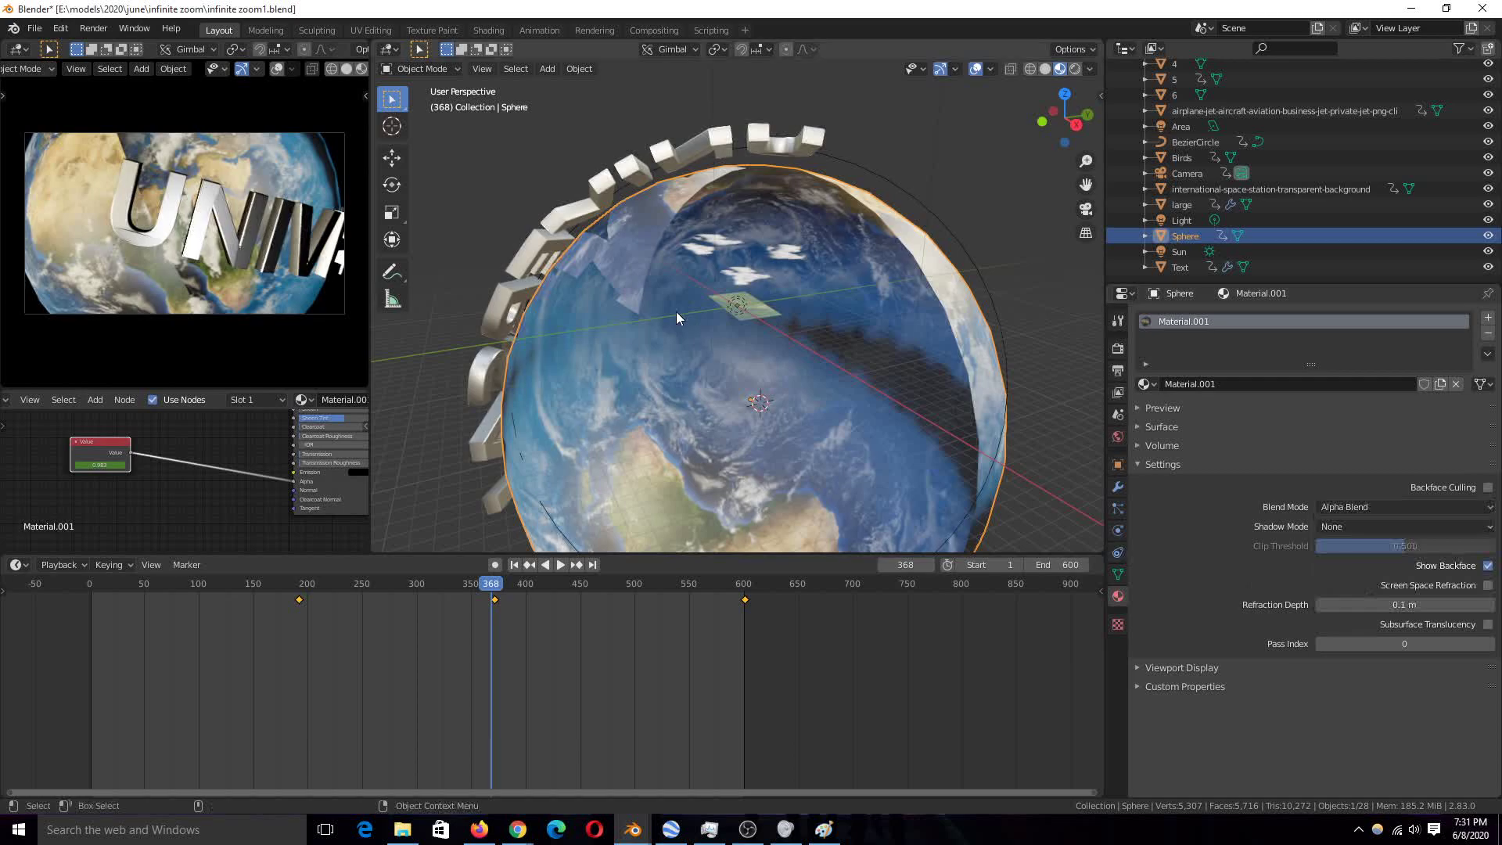
{"action": "left_click", "coordinate": [1372, 525]}
{"action": "left_click", "coordinate": [1371, 589]}
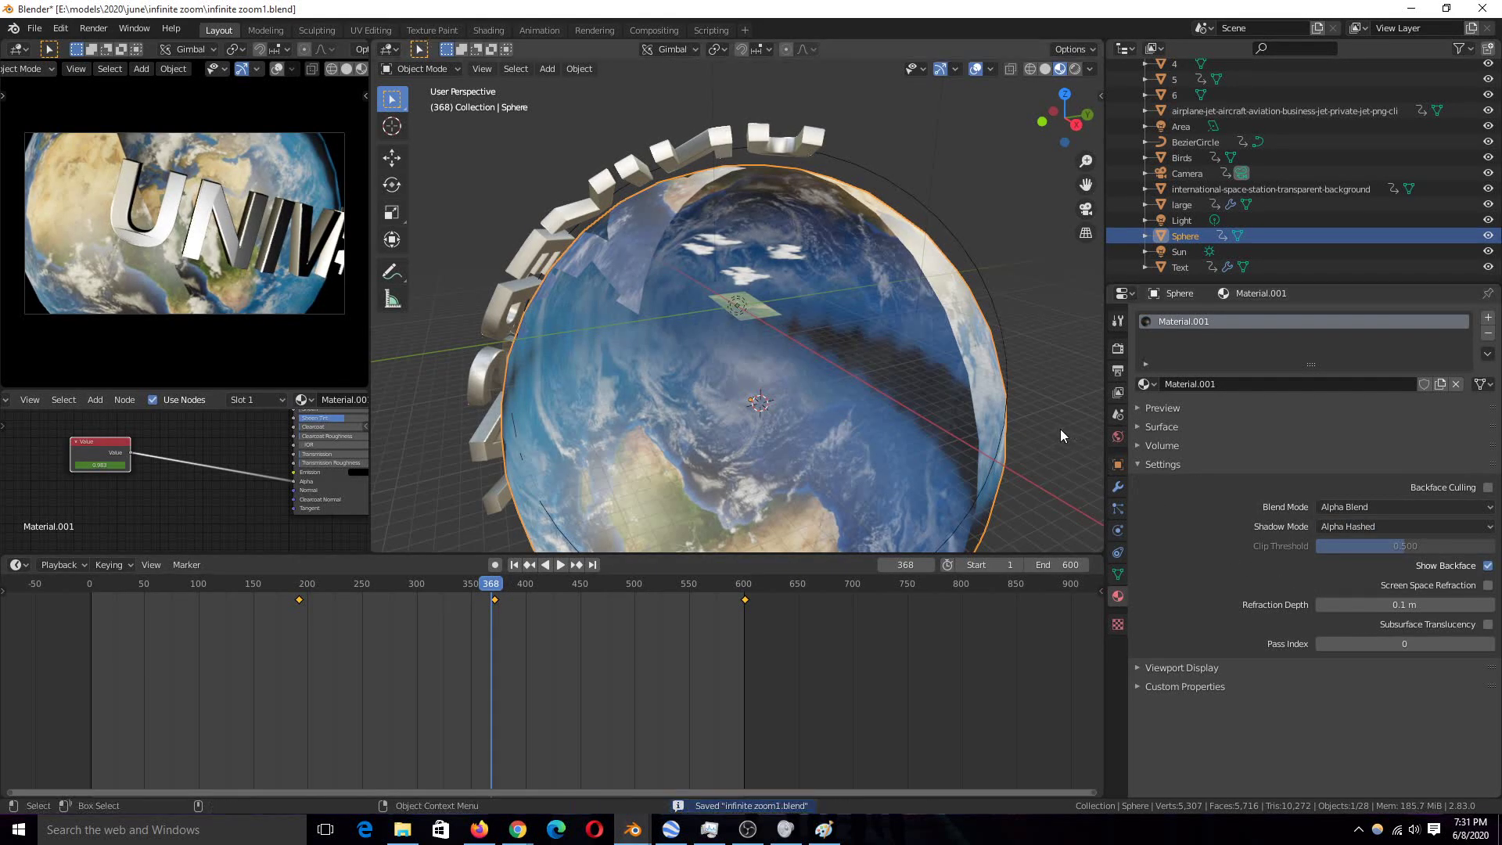
{"action": "mouse_move", "coordinate": [463, 627]}
{"action": "right_mouse_down", "text": "shift"}
{"action": "mouse_move", "coordinate": [334, 626]}
{"action": "mouse_move", "coordinate": [502, 623]}
{"action": "mouse_move", "coordinate": [461, 618]}
{"action": "right_mouse_up", "text": "shift"}
{"action": "key", "text": "space"}
{"action": "left_click", "coordinate": [1372, 526]}
{"action": "left_click", "coordinate": [1361, 545]}
{"action": "left_click", "coordinate": [1373, 509]}
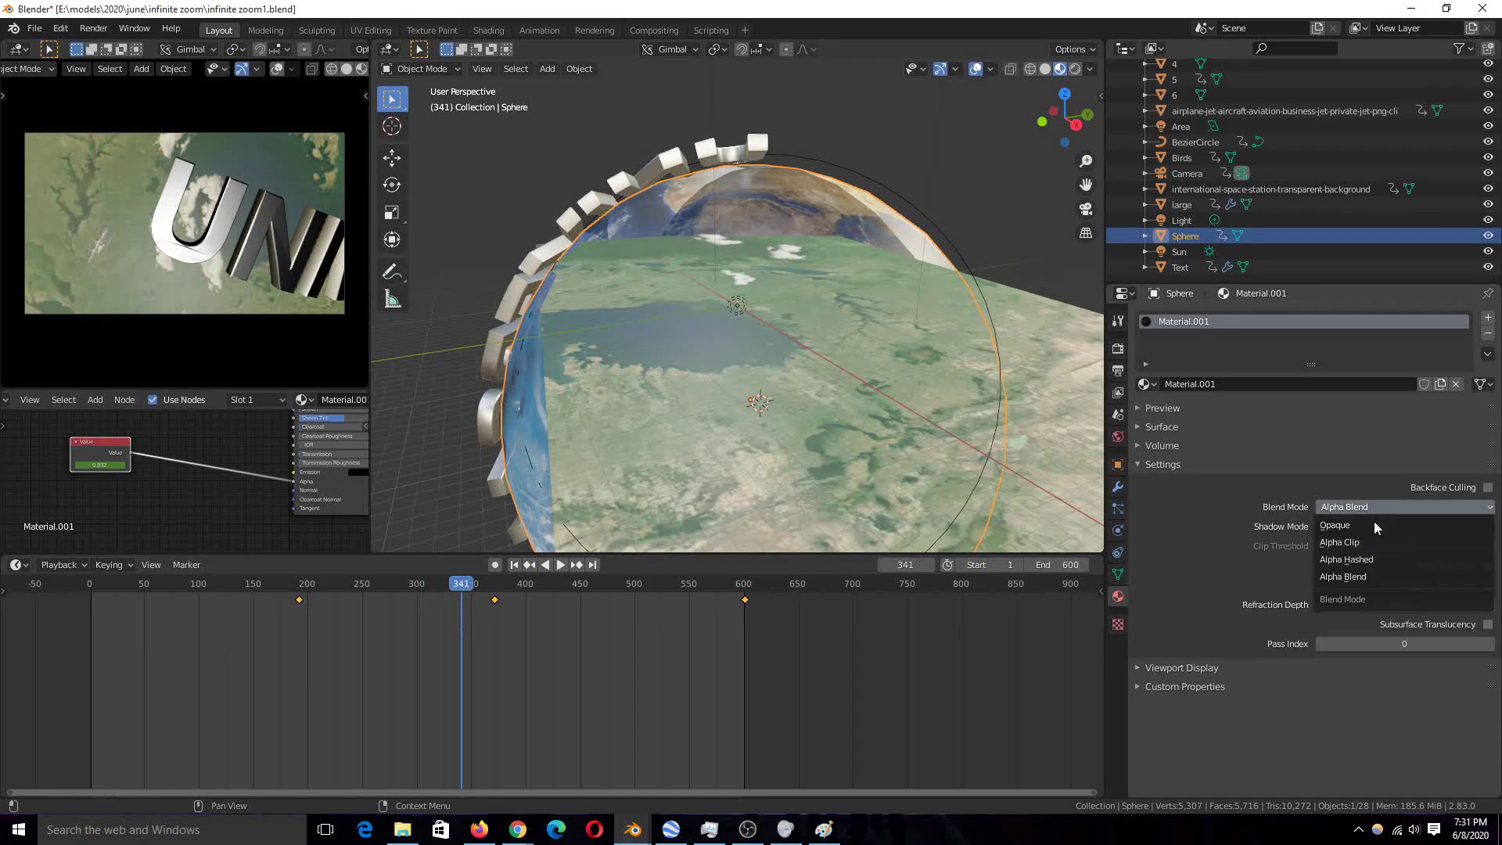
{"action": "left_click", "coordinate": [1362, 575]}
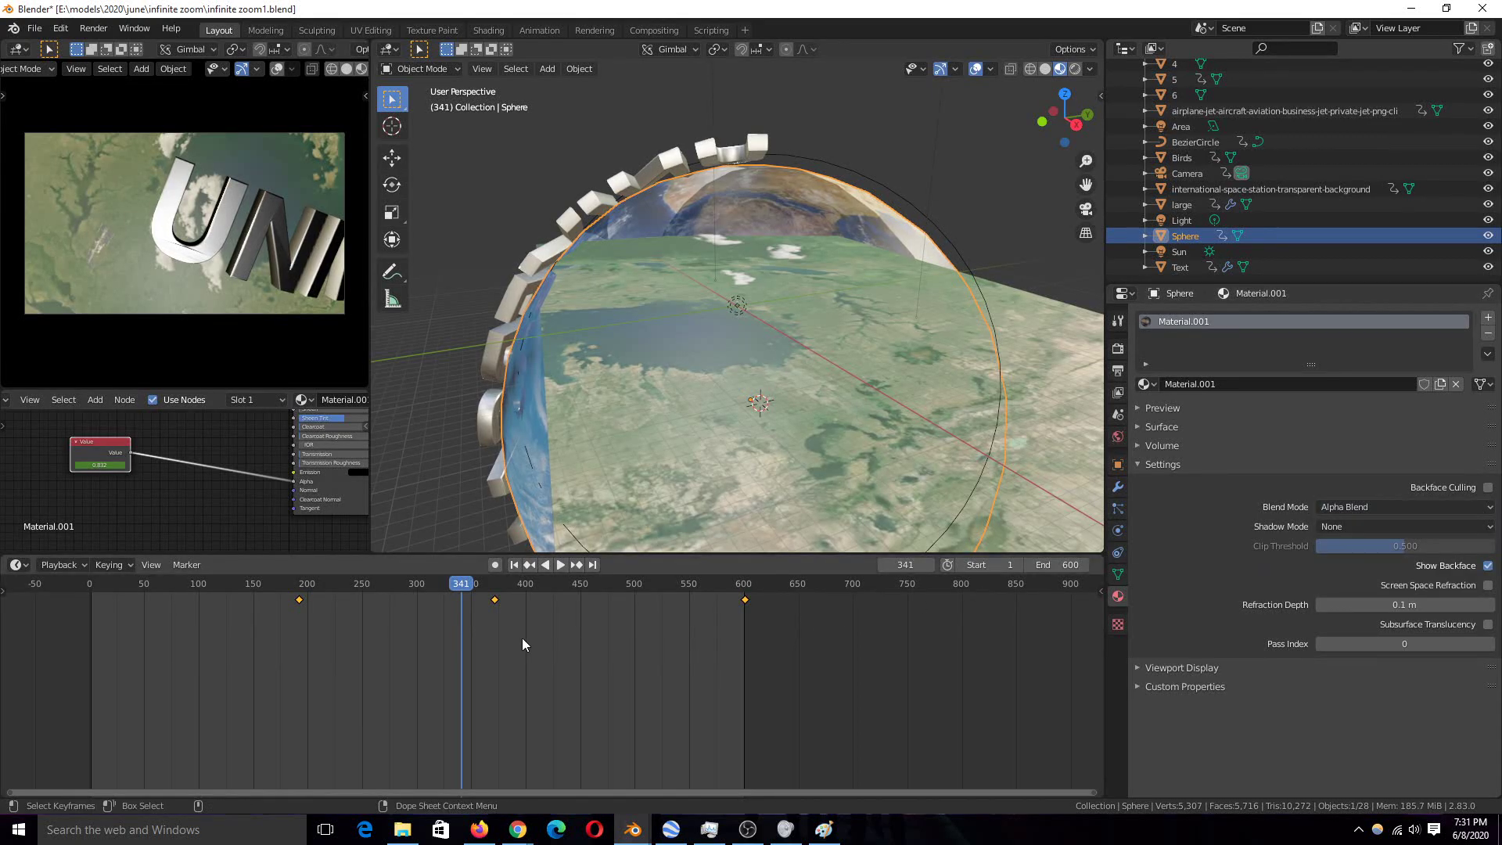
{"action": "key", "text": "space"}
{"action": "right_click", "coordinate": [449, 604]}
{"action": "key", "text": "space"}
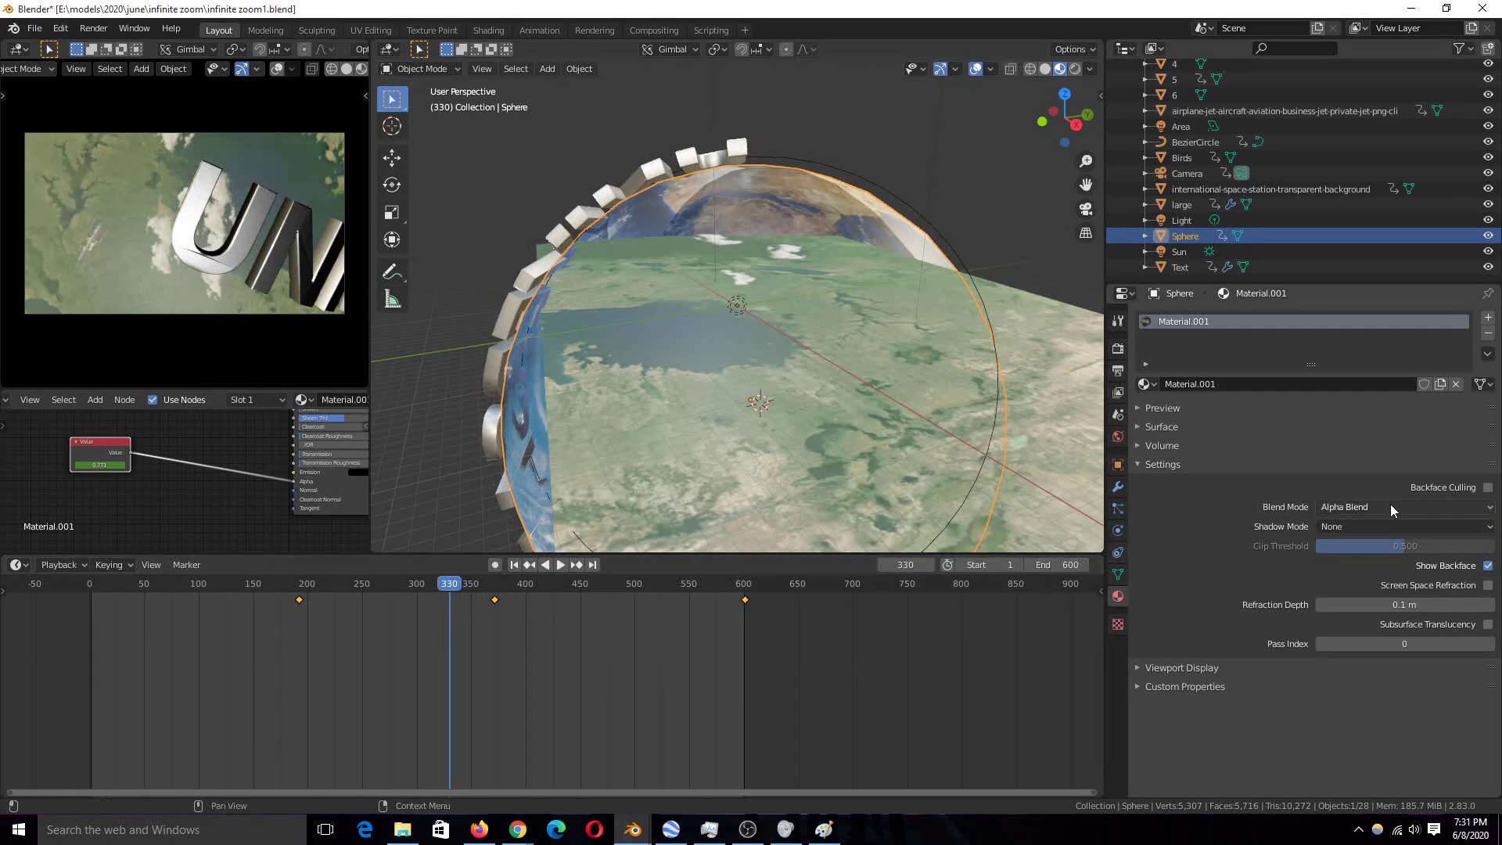
{"action": "left_click", "coordinate": [1387, 506]}
{"action": "left_click", "coordinate": [1364, 562]}
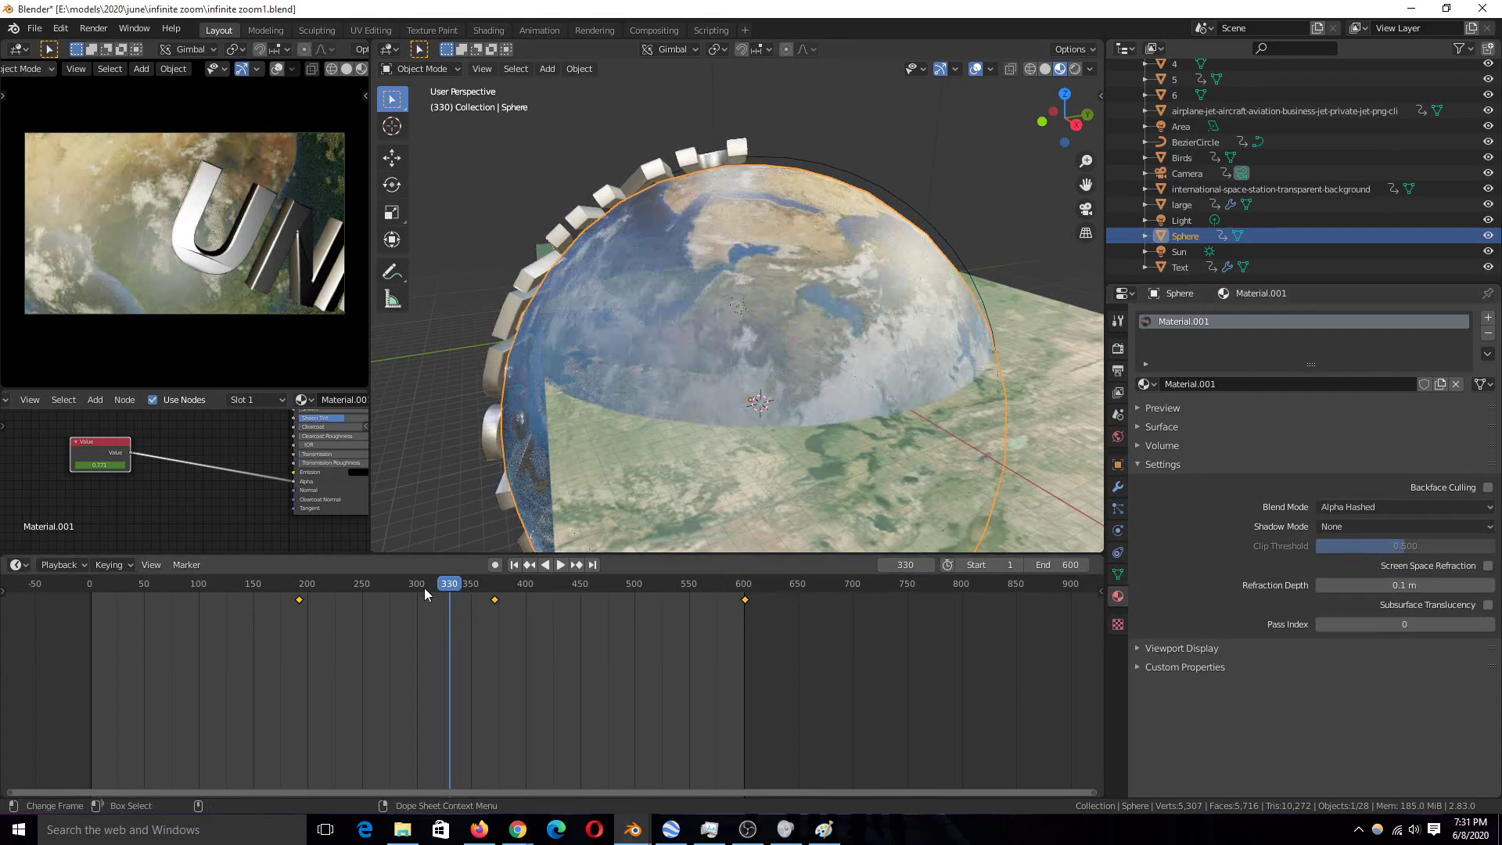
Preview the globe fading back in, reselect the Earth sphere, and stop playback at frame 341
{"action": "right_click_drag", "start_coordinate": [471, 607], "coordinate": [93, 601]}
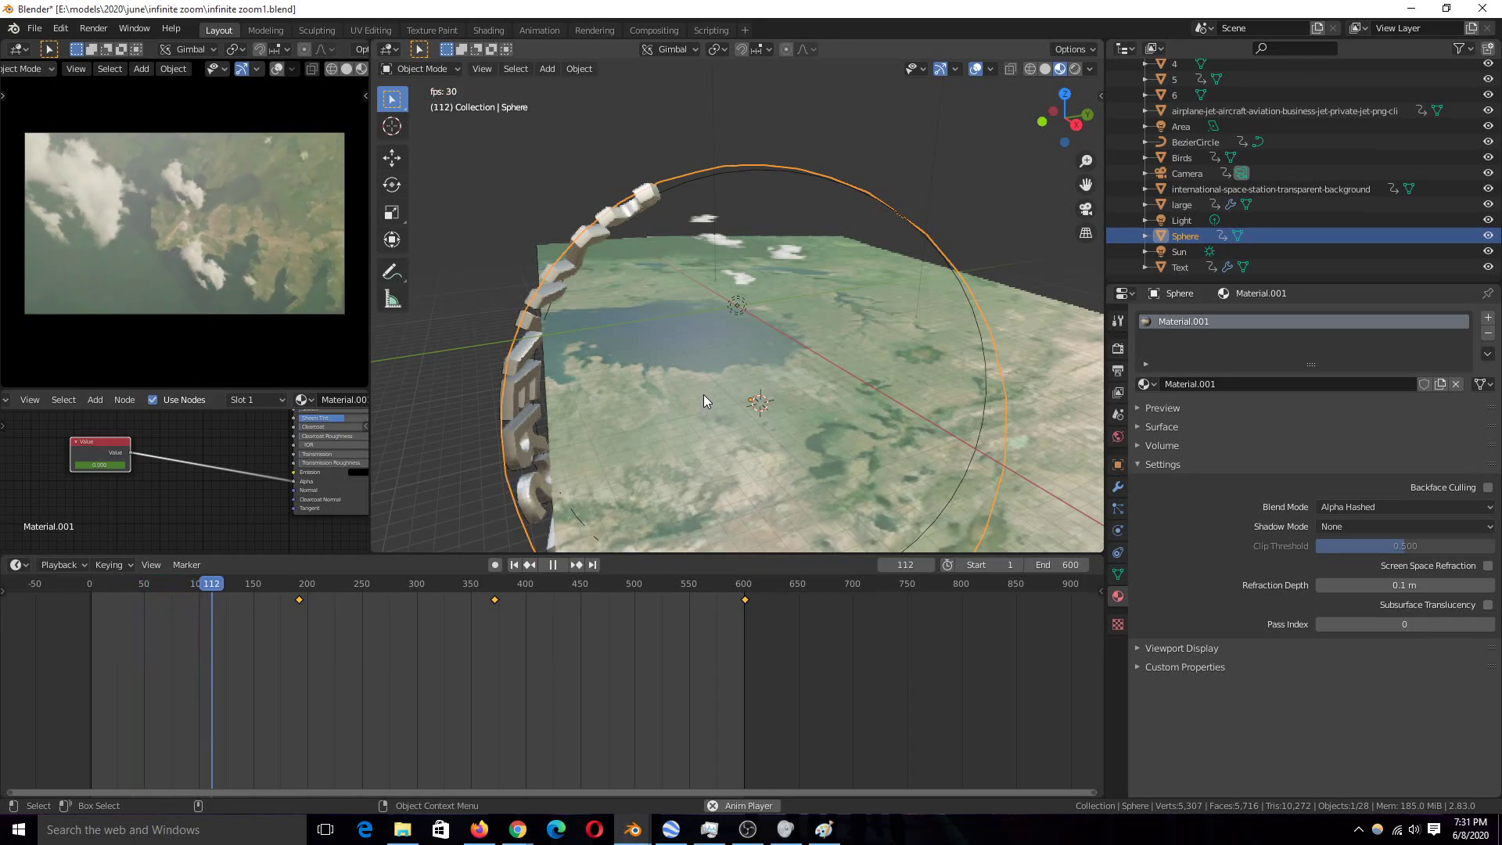
{"action": "left_click", "coordinate": [632, 97]}
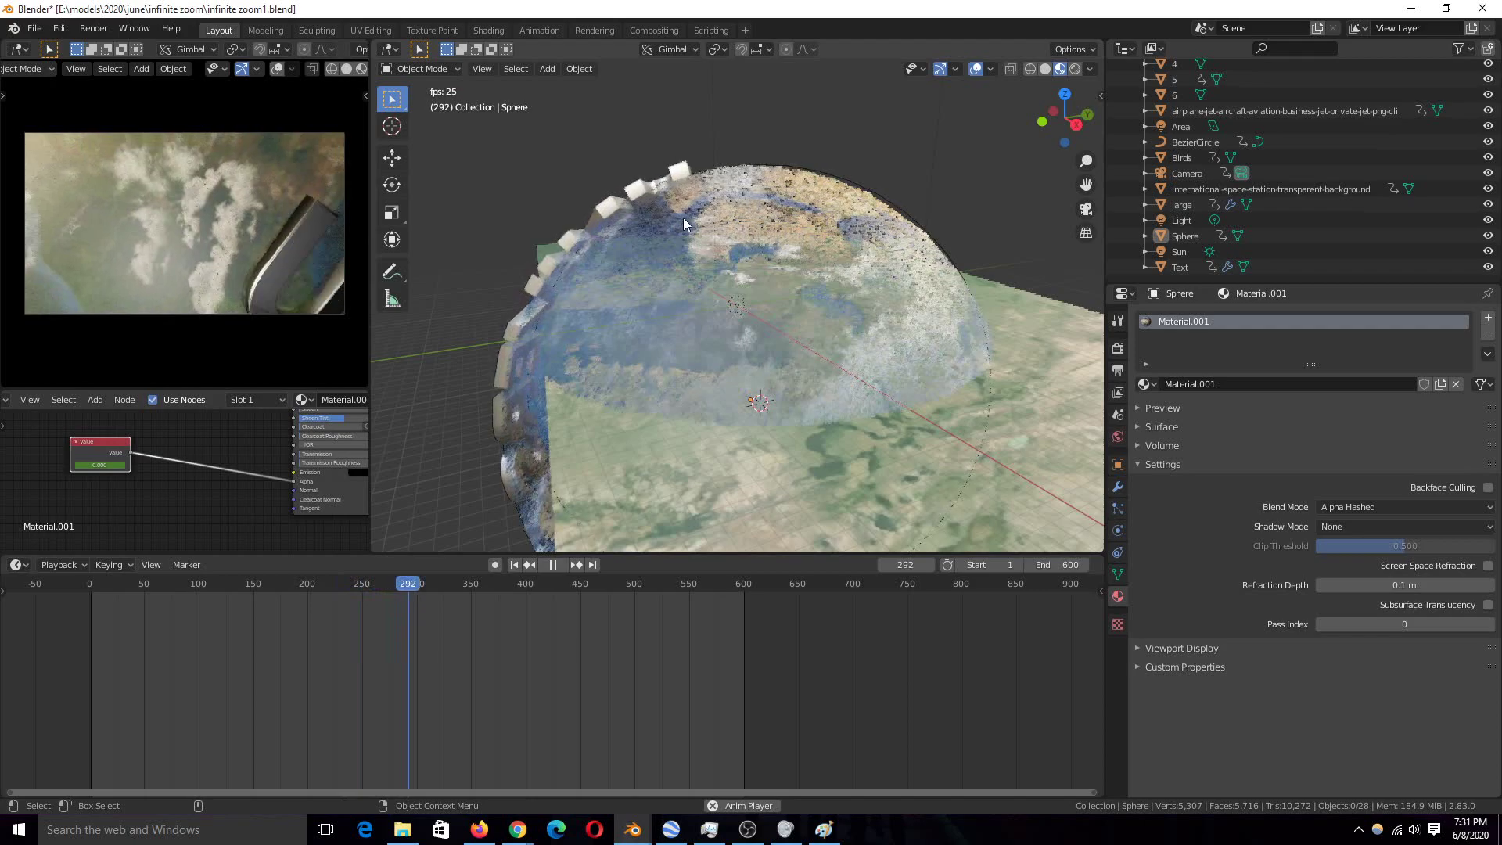
{"action": "left_click", "coordinate": [706, 255]}
{"action": "key", "text": "space"}
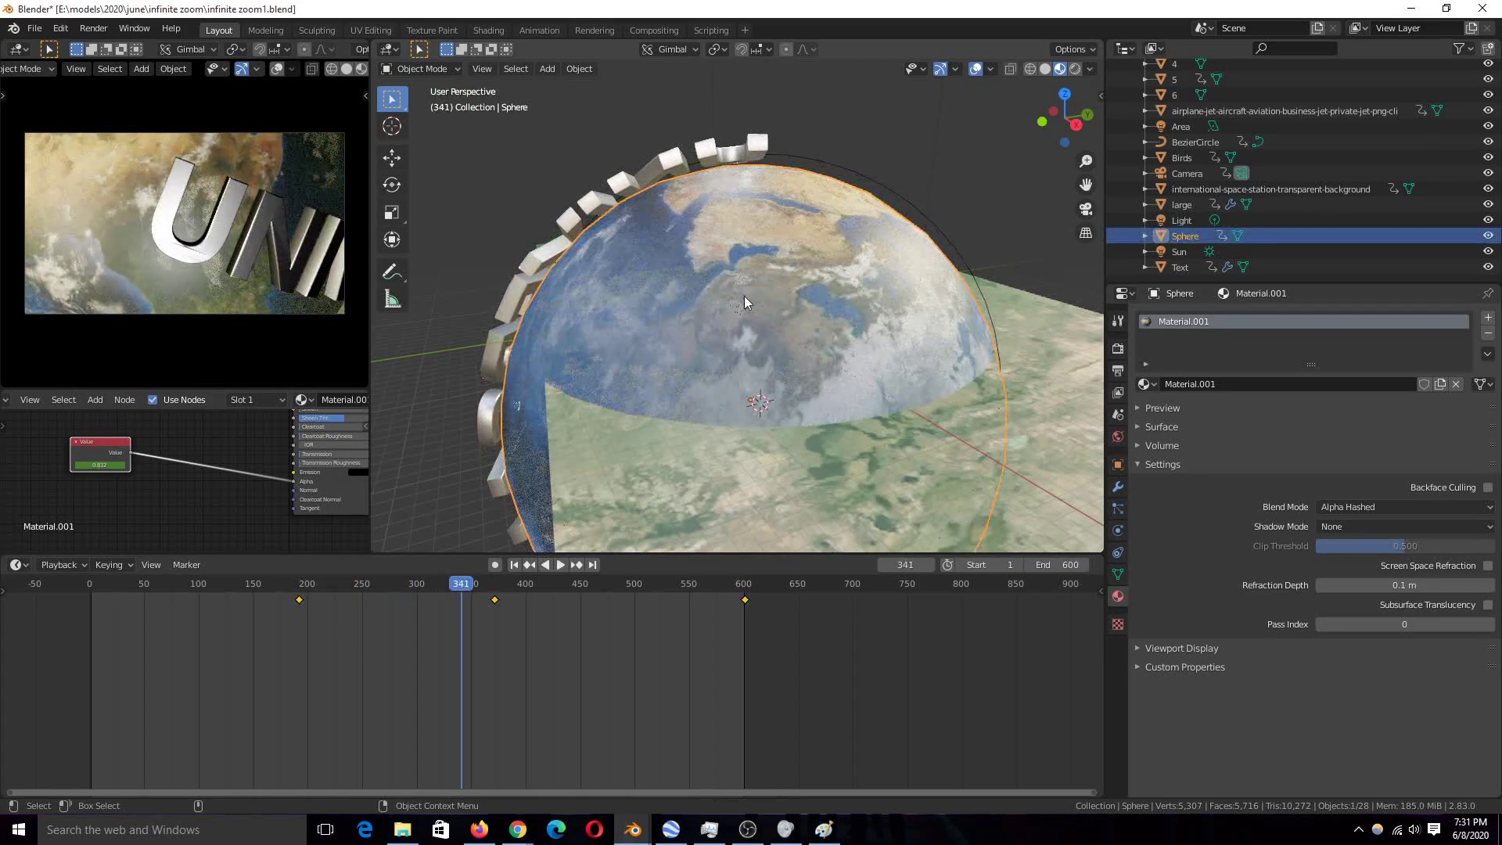